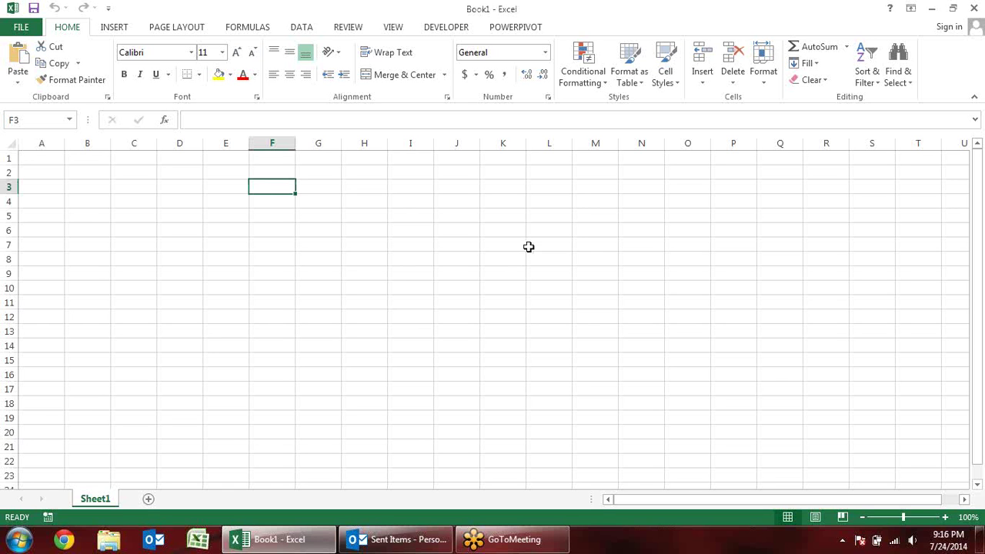
# Enter 120 in cell B3, correcting a mistyped digit
pyautogui.click(161, 213)
pyautogui.click(147, 187)
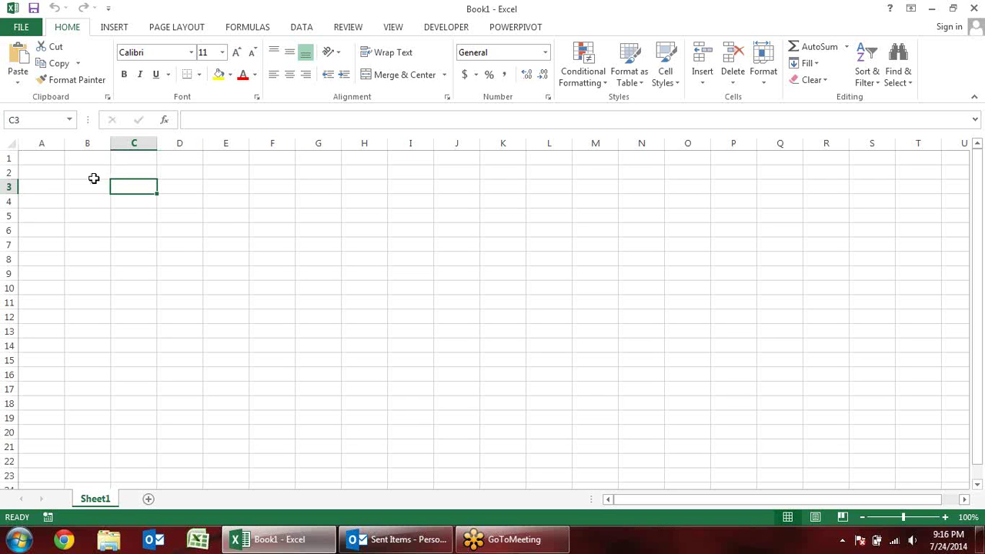
pyautogui.moveTo(81, 187); pyautogui.dragTo(82, 316)
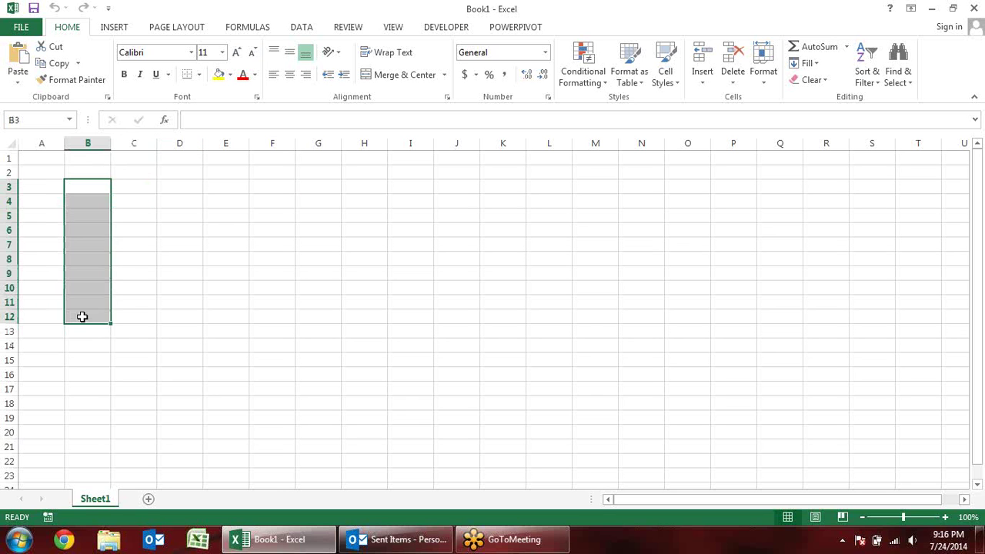
pyautogui.click(99, 188)
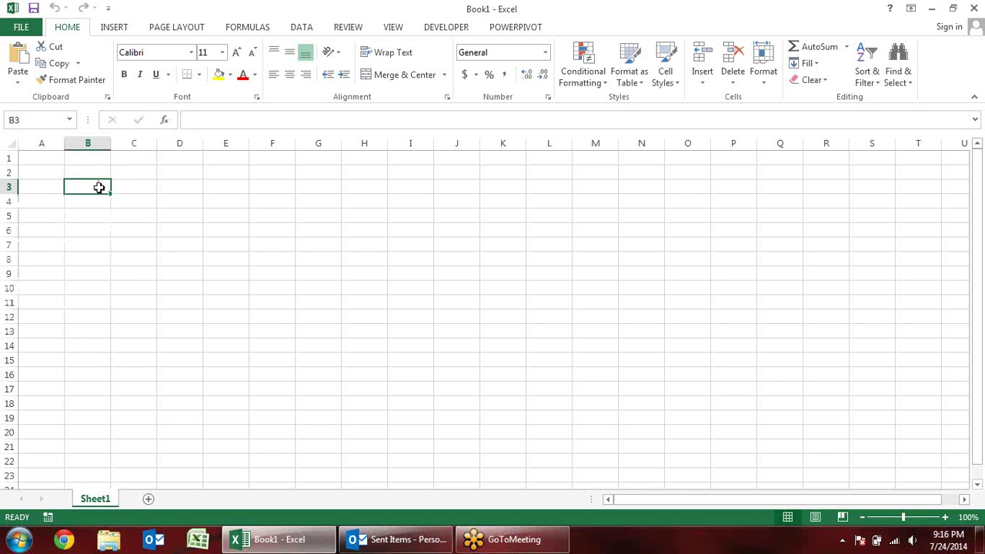
pyautogui.write('100')
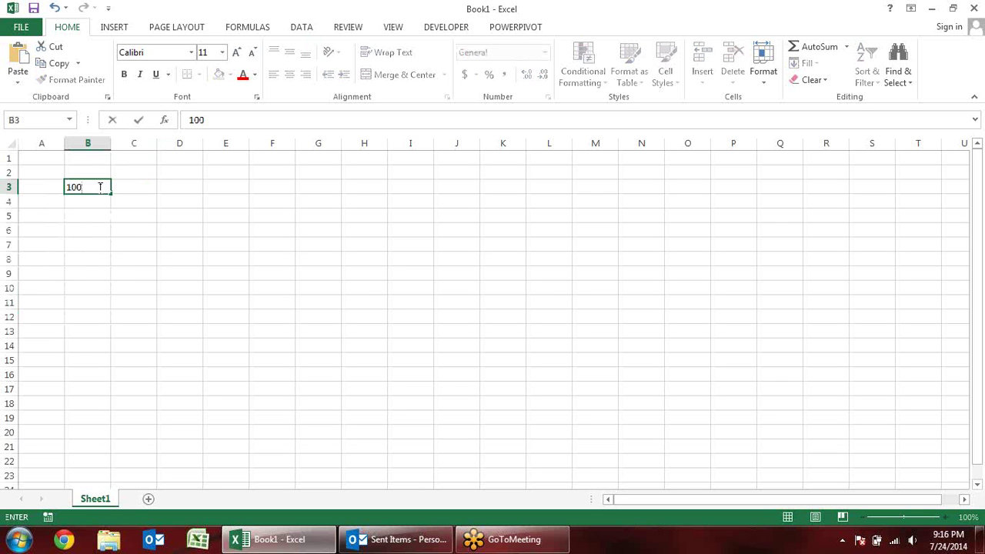
pyautogui.press('BackSpace')
pyautogui.press('BackSpace')
pyautogui.write('2')
pyautogui.press('Return')
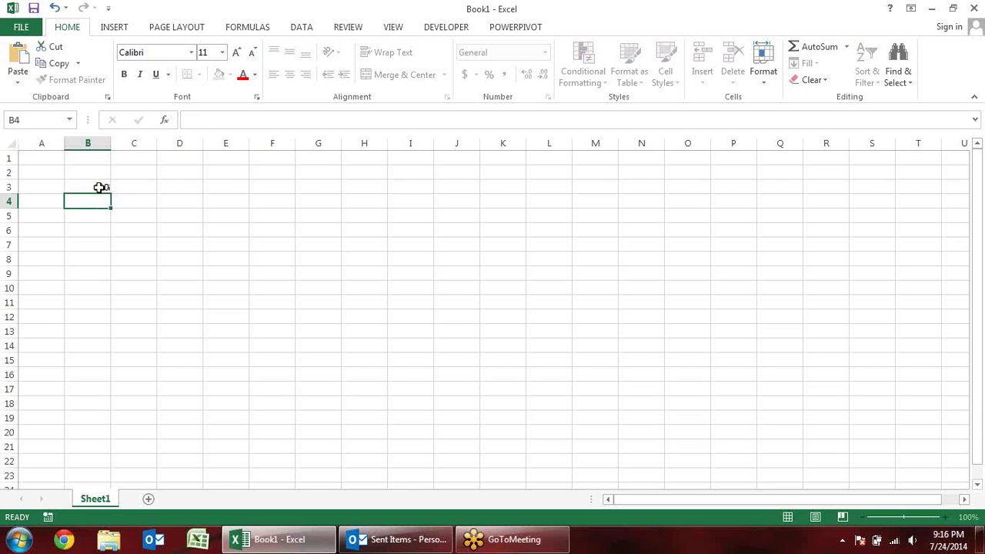
# Enter 99, 85 and 133 in B4:B6 and select B3:B6
pyautogui.write('99')
pyautogui.press('Return')
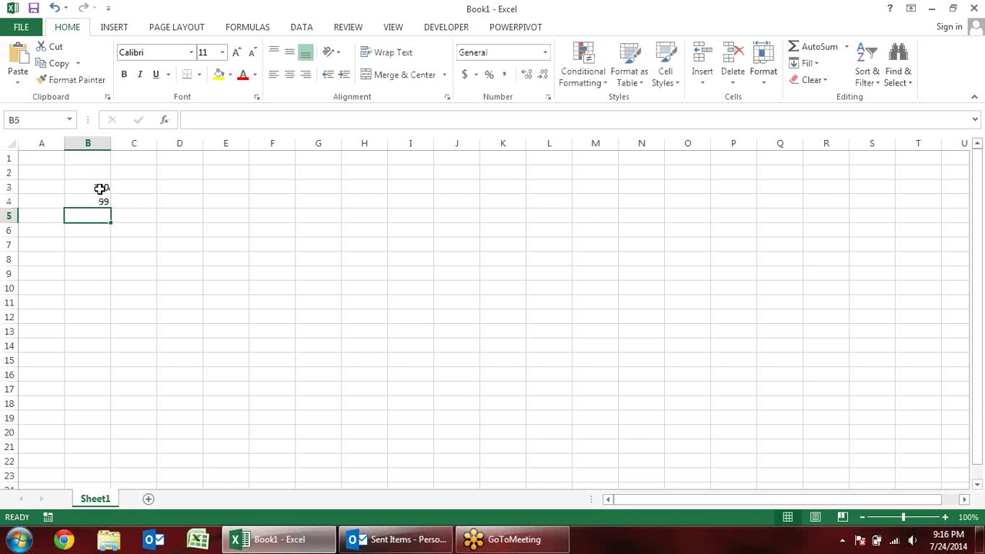
pyautogui.write('85')
pyautogui.press('Return')
pyautogui.write('133')
pyautogui.press('Return')
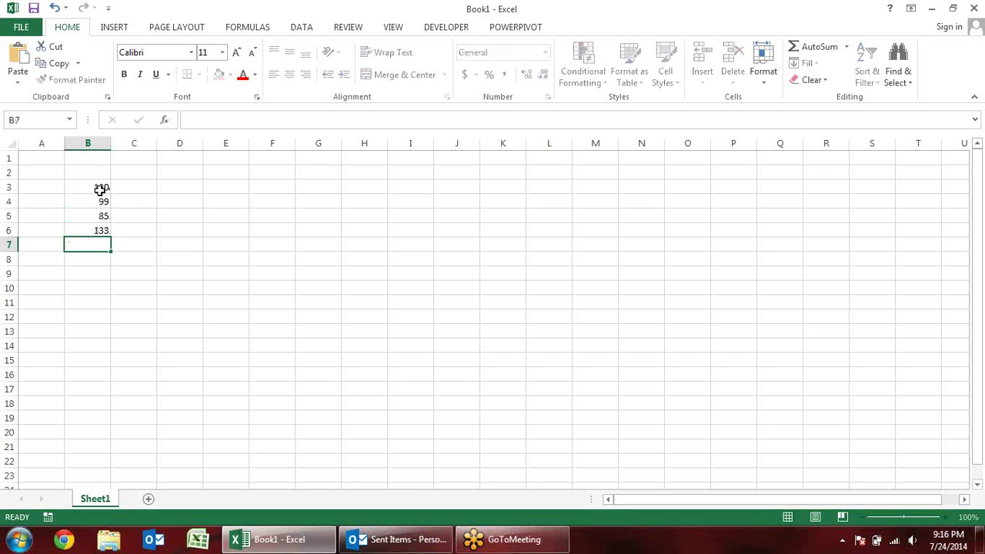
pyautogui.moveTo(100, 188); pyautogui.dragTo(97, 231)
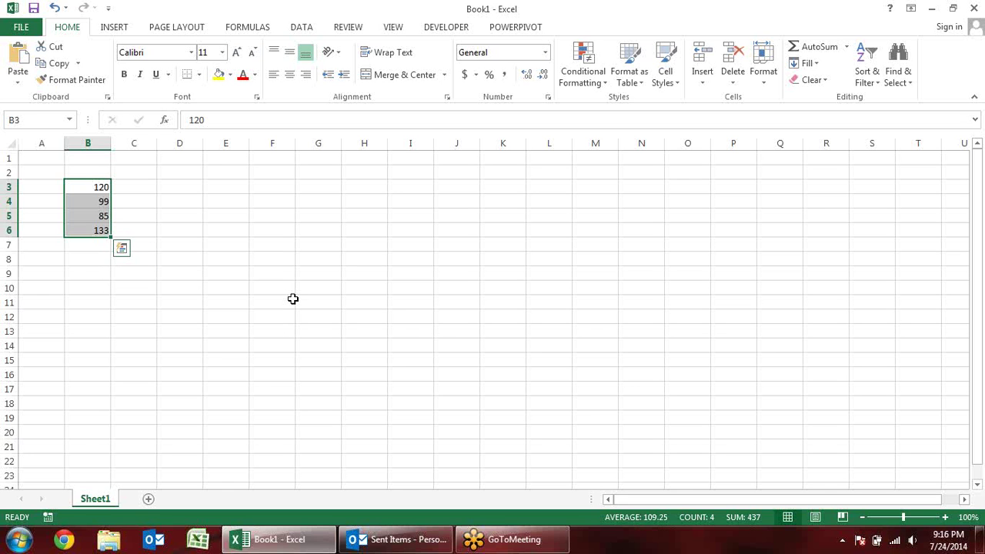
# Open and close Excel 2013 Help, then close the workbook without saving
pyautogui.click(377, 300)
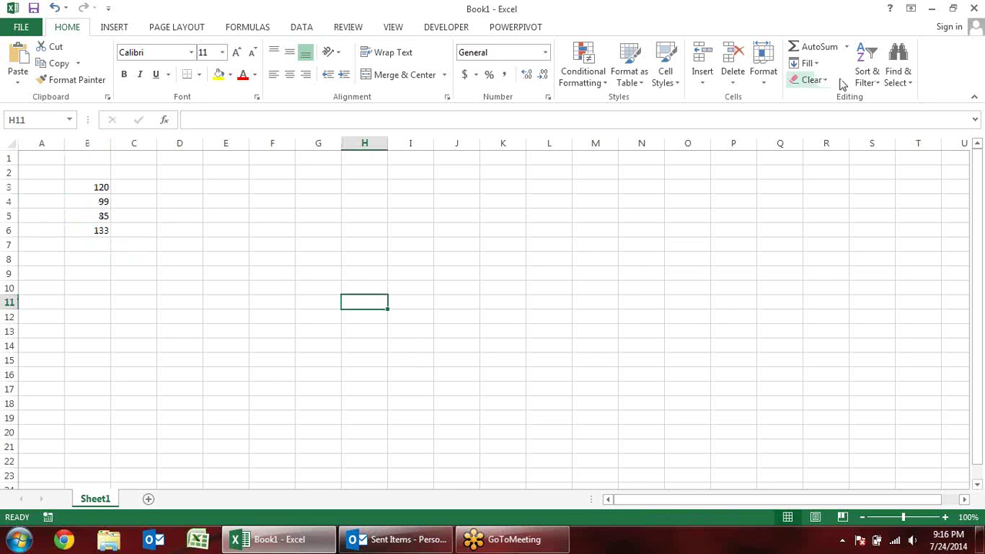
pyautogui.press('F1')
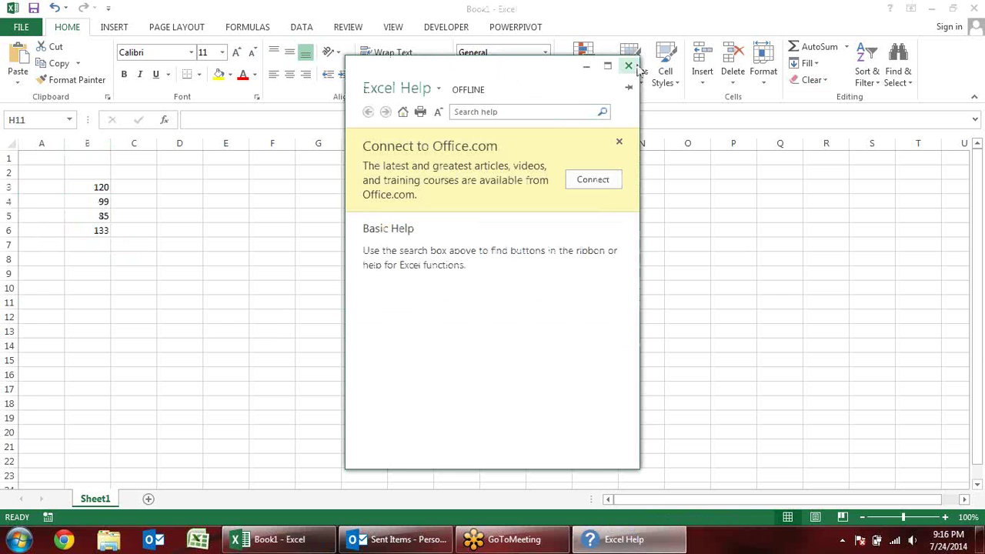
pyautogui.click(635, 68)
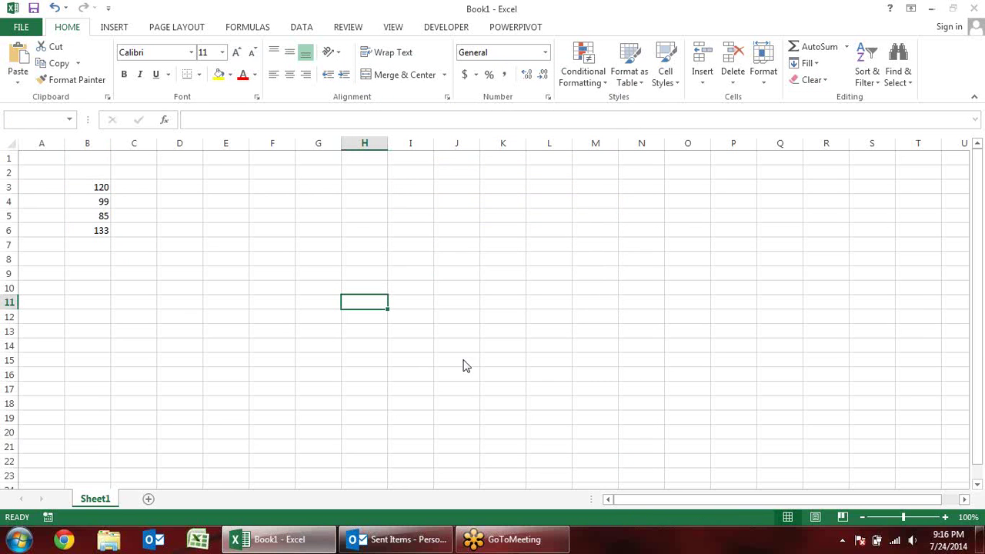
pyautogui.hotkey('ctrl', 'w')
pyautogui.click(494, 289)
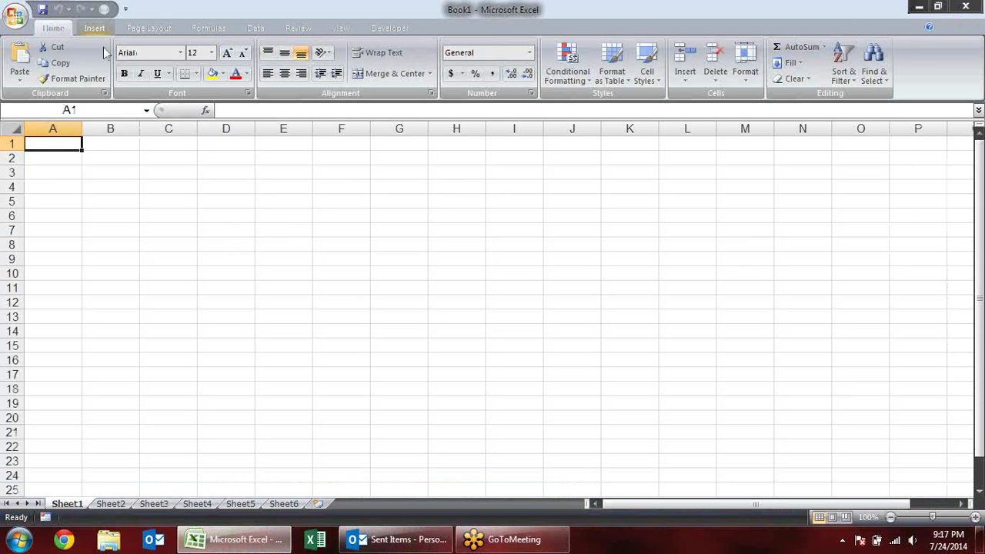
# Enter 120, 99, 85 and 133 into cells A2 through A5
pyautogui.click(92, 160)
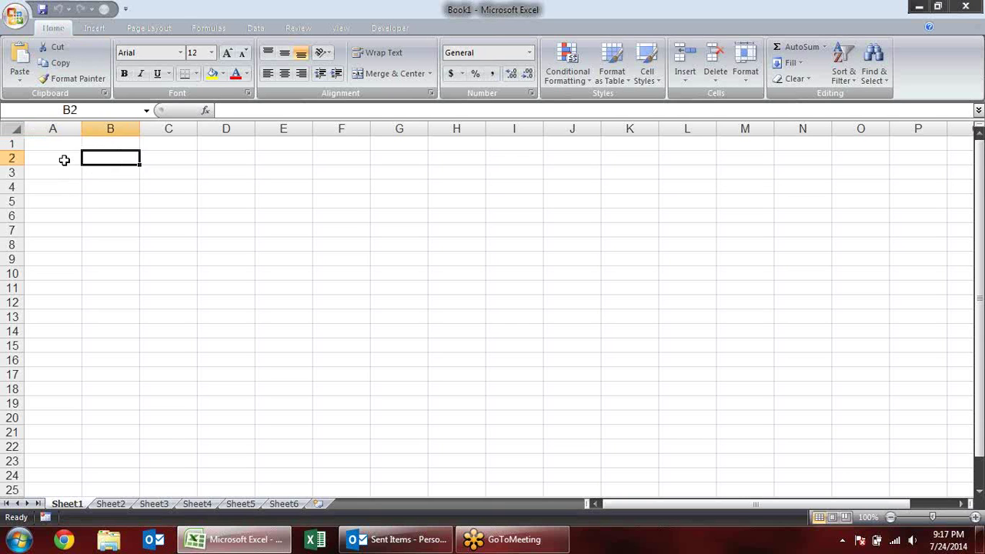
pyautogui.click(64, 160)
pyautogui.write('120')
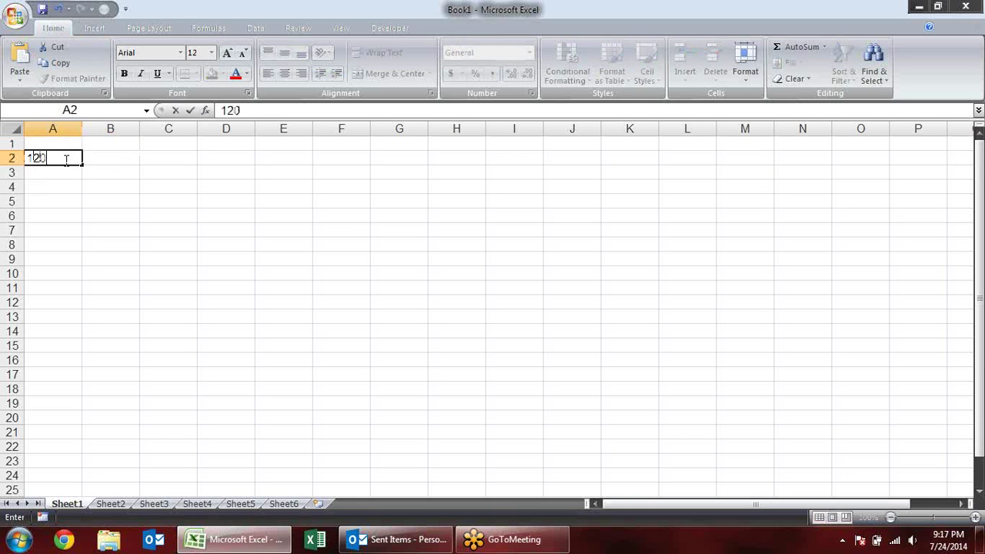
pyautogui.press('Return')
pyautogui.write('99')
pyautogui.press('Return')
pyautogui.write('85')
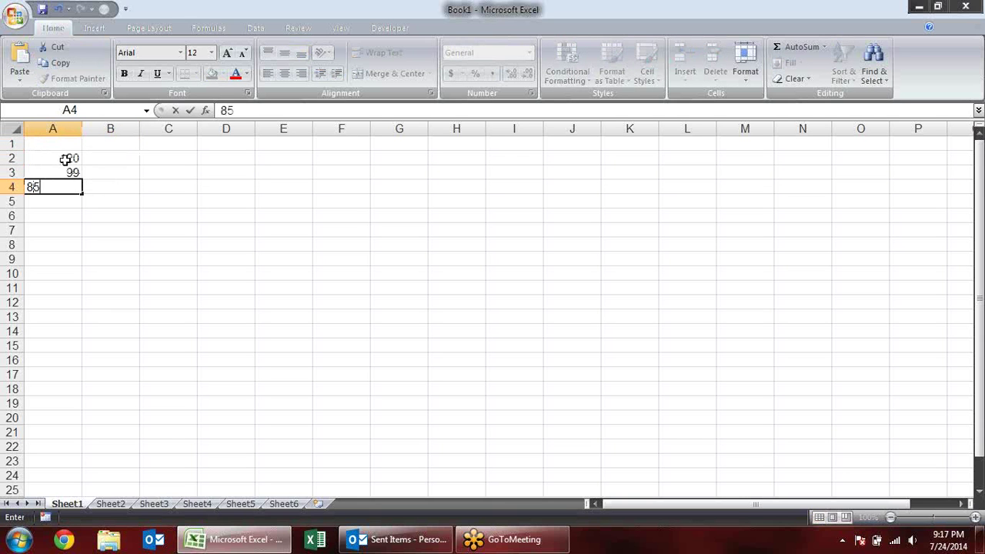
pyautogui.press('Return')
pyautogui.write('133')
pyautogui.press('Return')
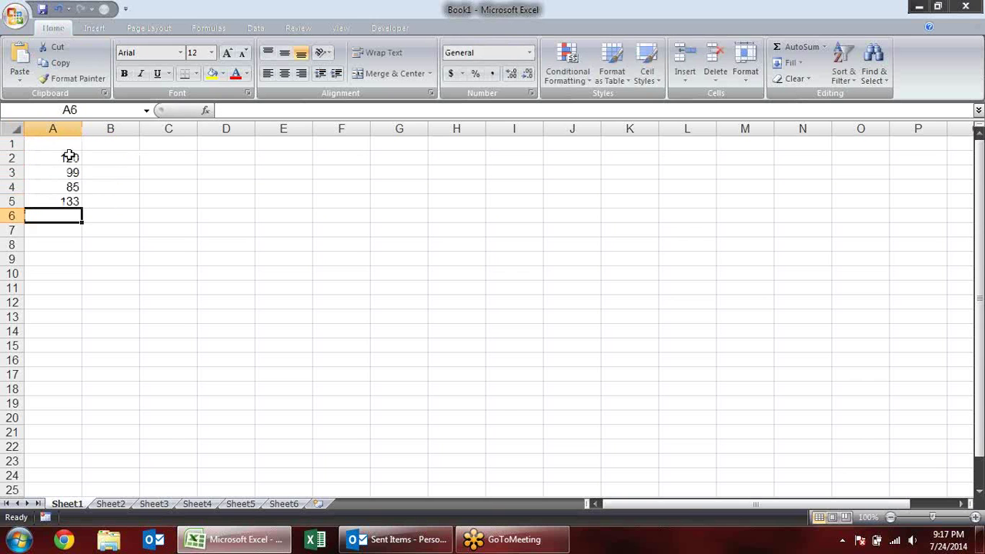
# Select A2:A5, deselect it, and bring up Excel Help
pyautogui.moveTo(66, 159); pyautogui.dragTo(68, 202)
pyautogui.click(300, 214)
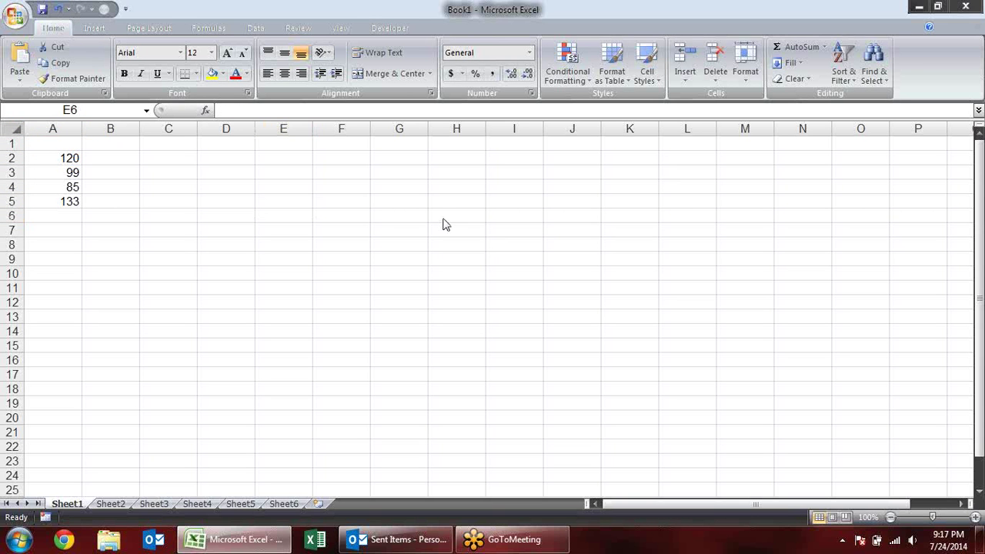
pyautogui.press('F1')
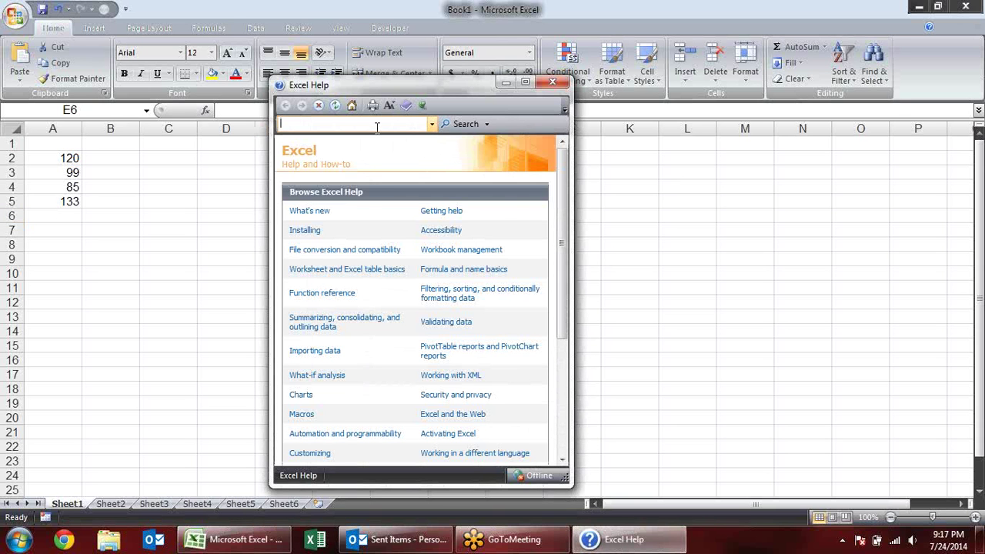
# Search all Excel Help for 'custom formats' and open 'Create or delete a custom number format'
pyautogui.write('cu')
pyautogui.write('stom for')
pyautogui.write('mats')
pyautogui.press('Return')
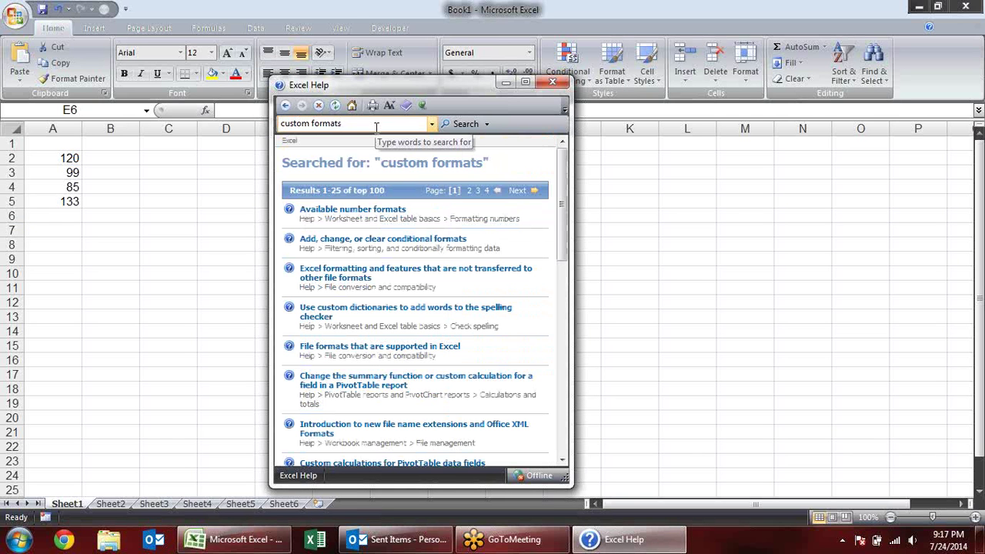
pyautogui.click(486, 124)
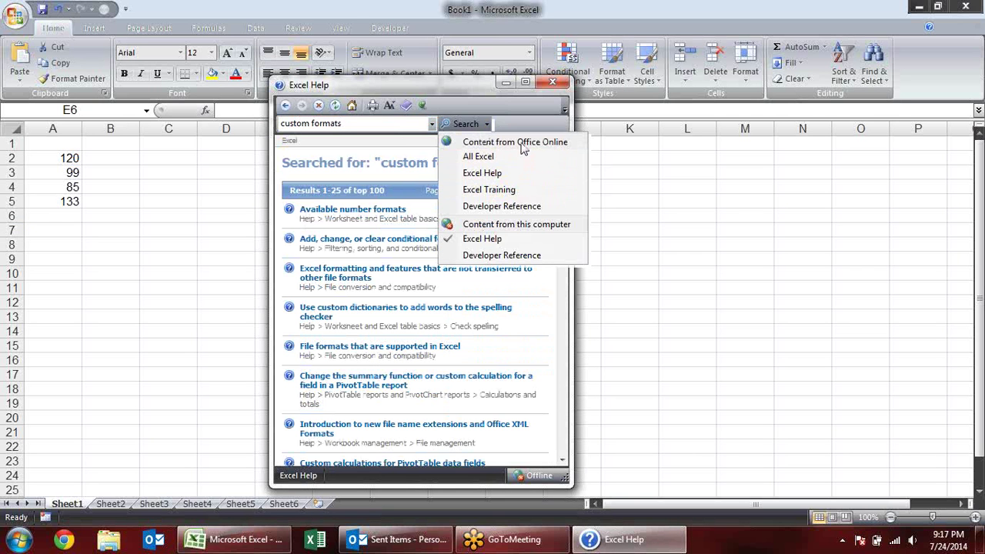
pyautogui.click(523, 157)
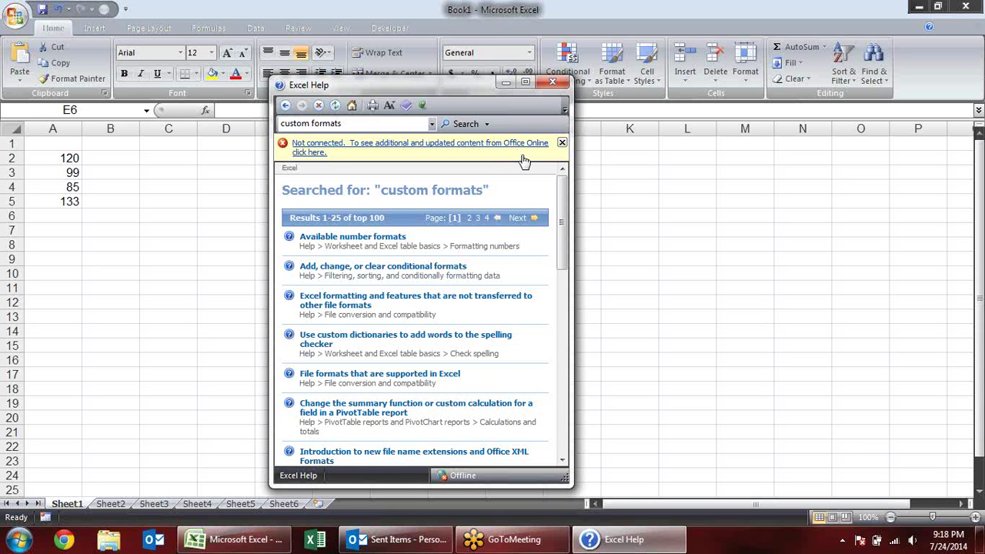
pyautogui.click(513, 144)
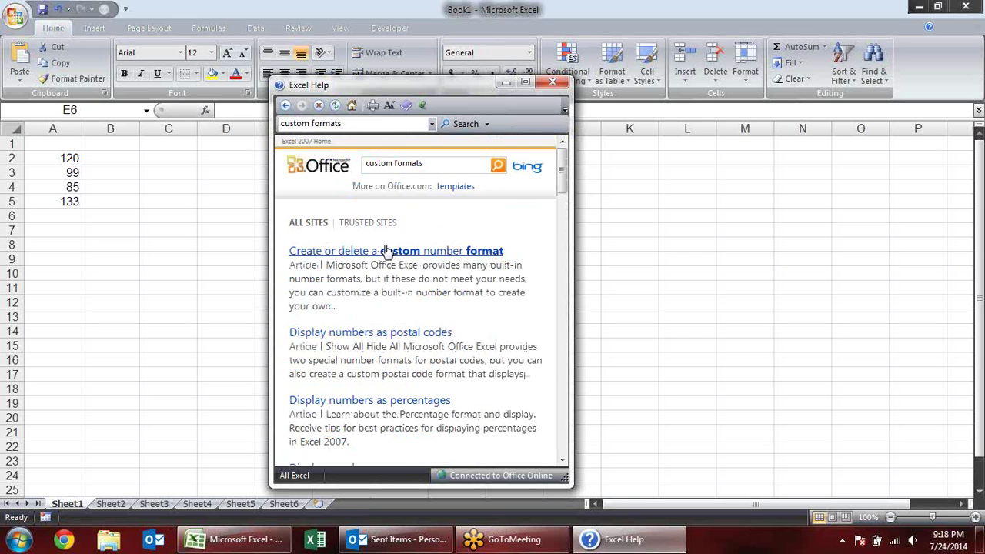
pyautogui.click(387, 251)
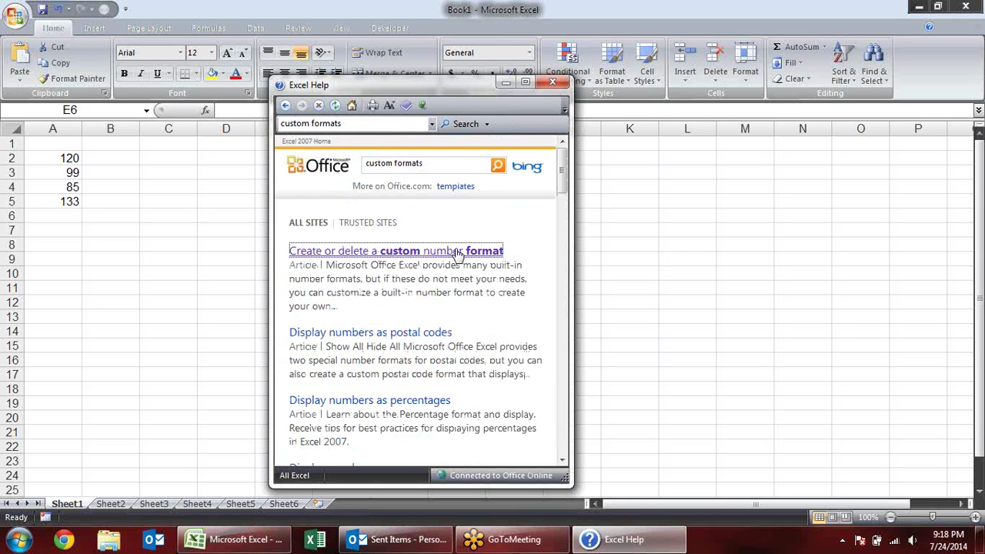
# Maximize Help and highlight the example format string and its [Blue] colour code
pyautogui.click(525, 83)
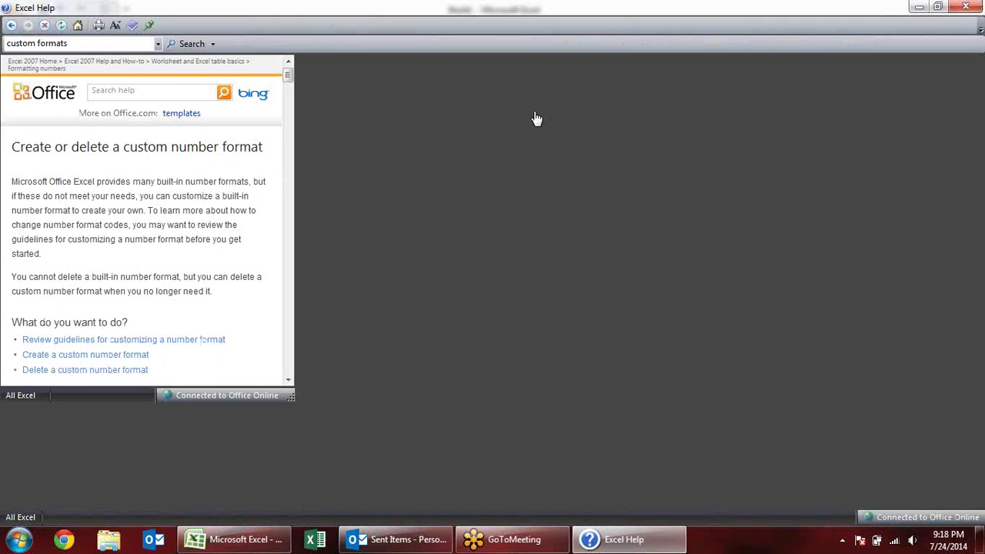
pyautogui.scroll(-5, 480, 220)
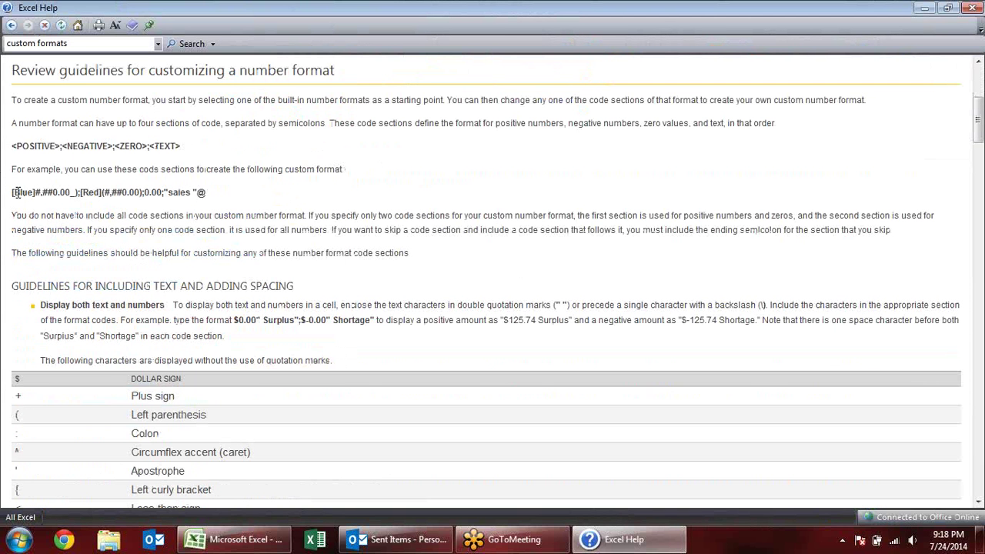
pyautogui.moveTo(14, 193); pyautogui.dragTo(206, 193)
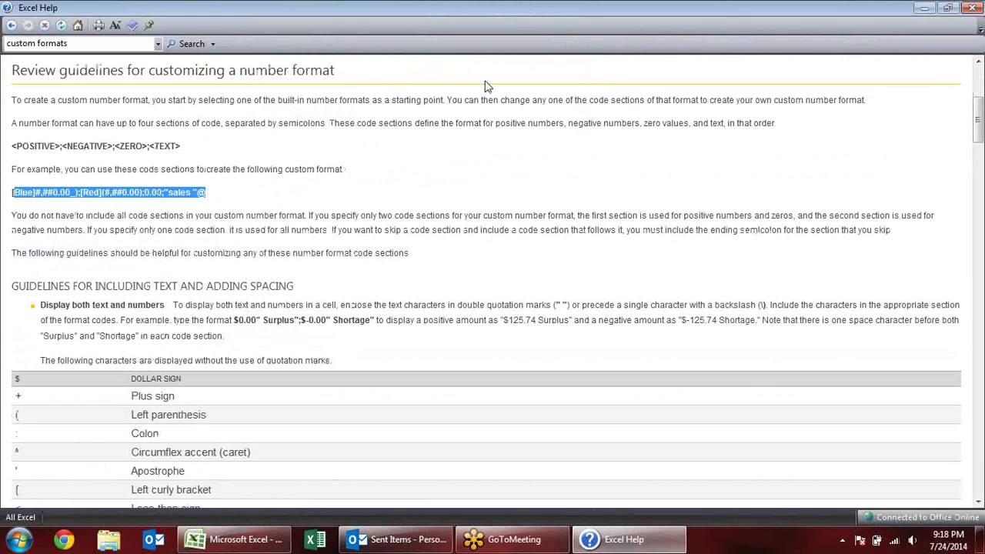
pyautogui.click(269, 202)
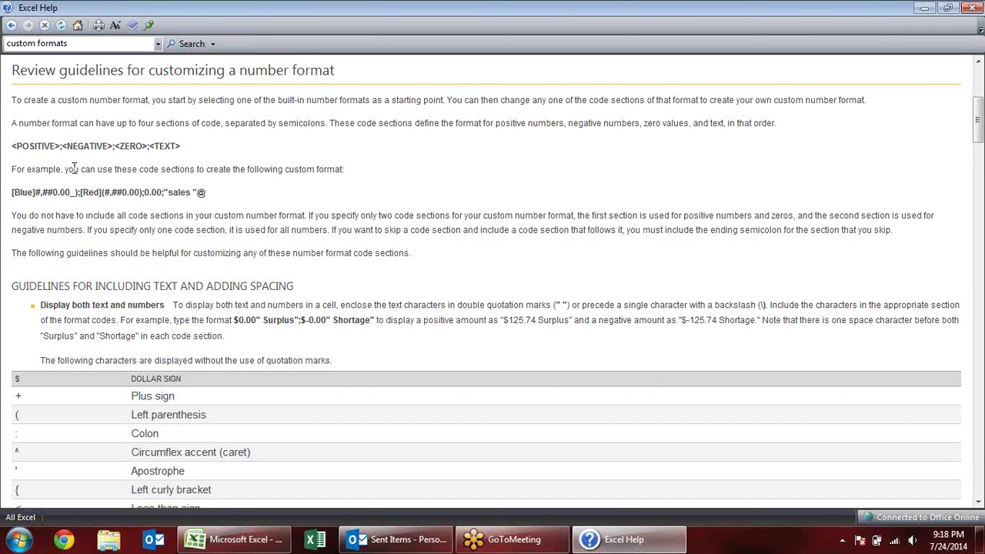
pyautogui.moveTo(14, 192); pyautogui.dragTo(121, 193)
# Highlight the article's list of colour codes, then return to the workbook
pyautogui.scroll(-3, 291, 268)
pyautogui.scroll(-1, 303, 326)
pyautogui.scroll(-5, 264, 319)
pyautogui.scroll(-5, 265, 317)
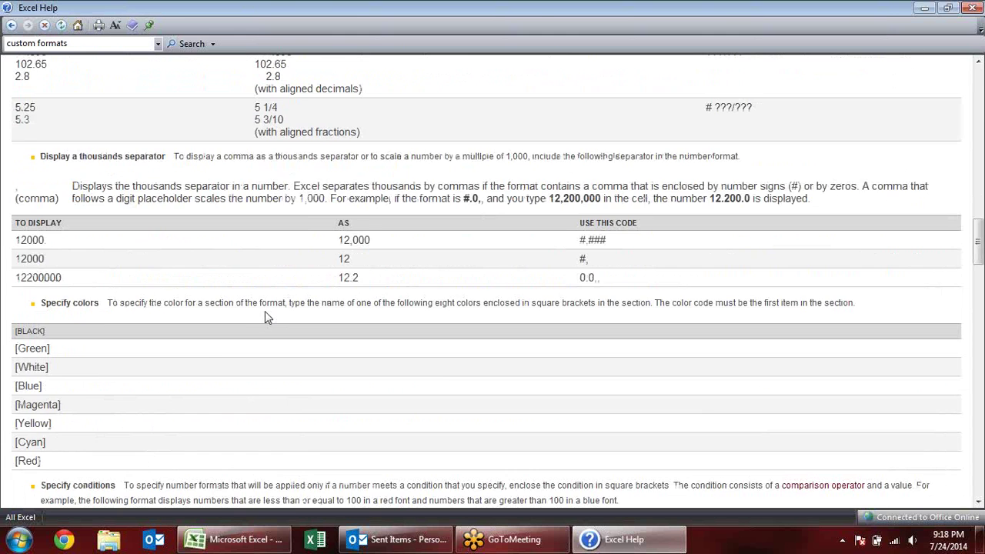
pyautogui.scroll(-5, 265, 313)
pyautogui.scroll(5, 265, 310)
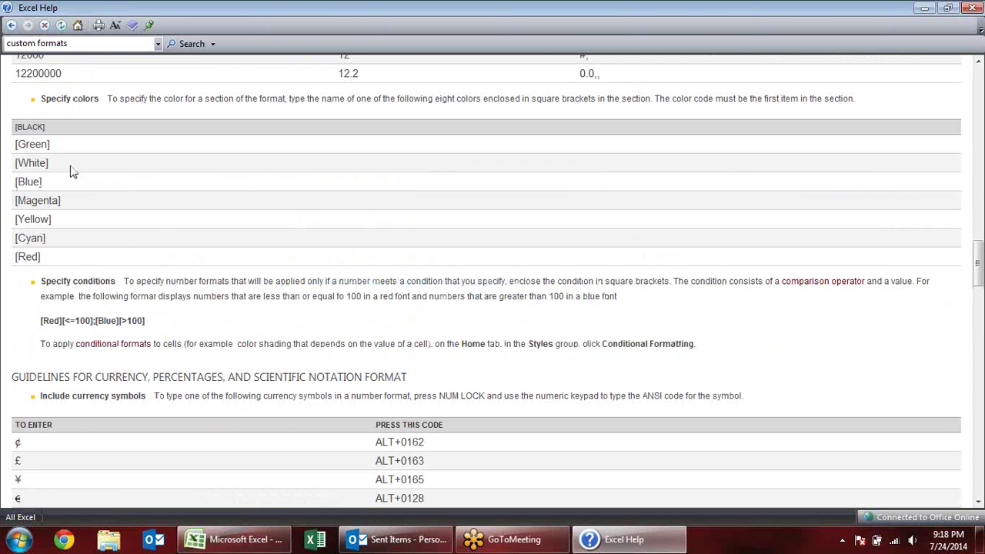
pyautogui.moveTo(24, 126); pyautogui.dragTo(73, 150)
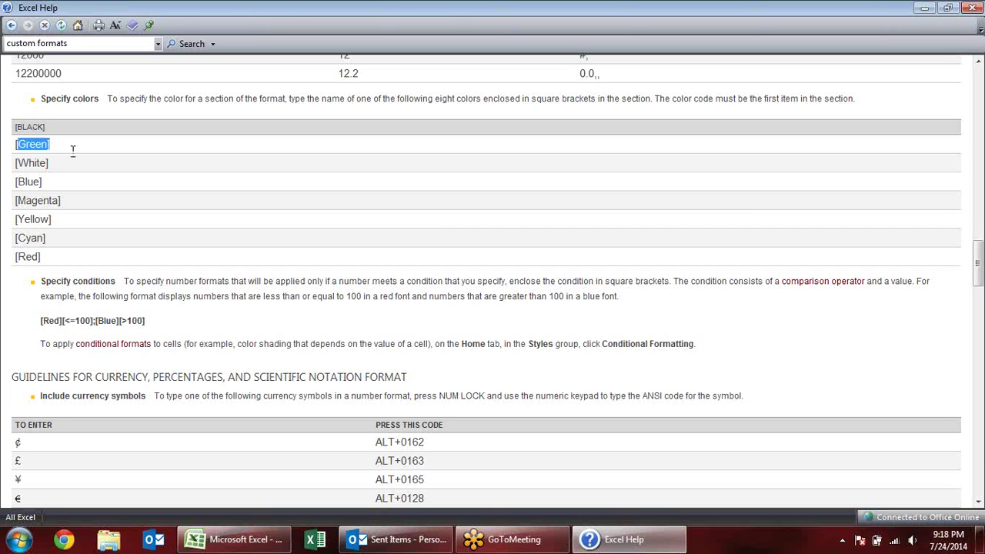
pyautogui.moveTo(29, 198); pyautogui.dragTo(98, 193)
pyautogui.hotkey('alt', 'Tab')
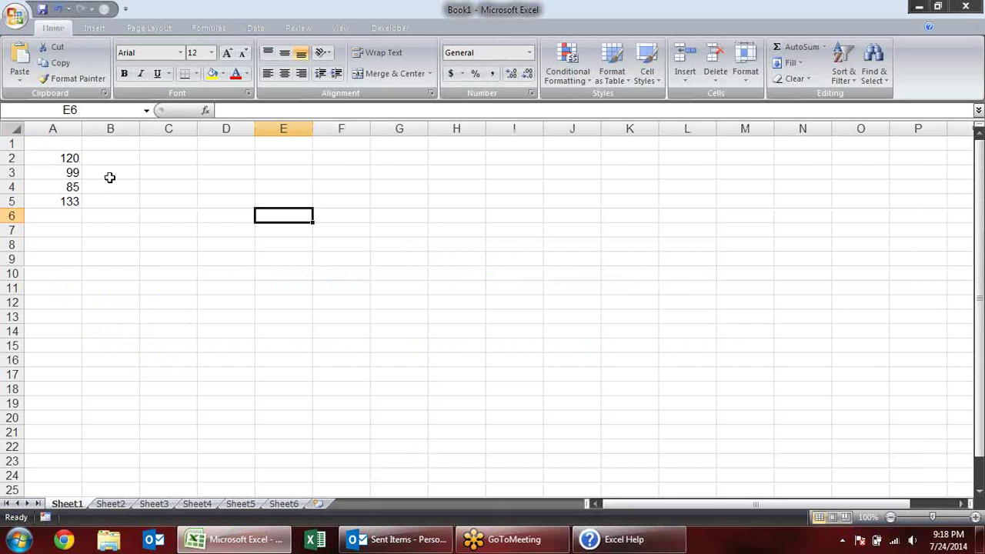
# Apply the custom format [Red] to A2:A5 so the numbers show in red
pyautogui.moveTo(47, 158)
pyautogui.mouseDown()
pyautogui.moveTo(57, 225)
pyautogui.moveTo(64, 202)
pyautogui.mouseUp()
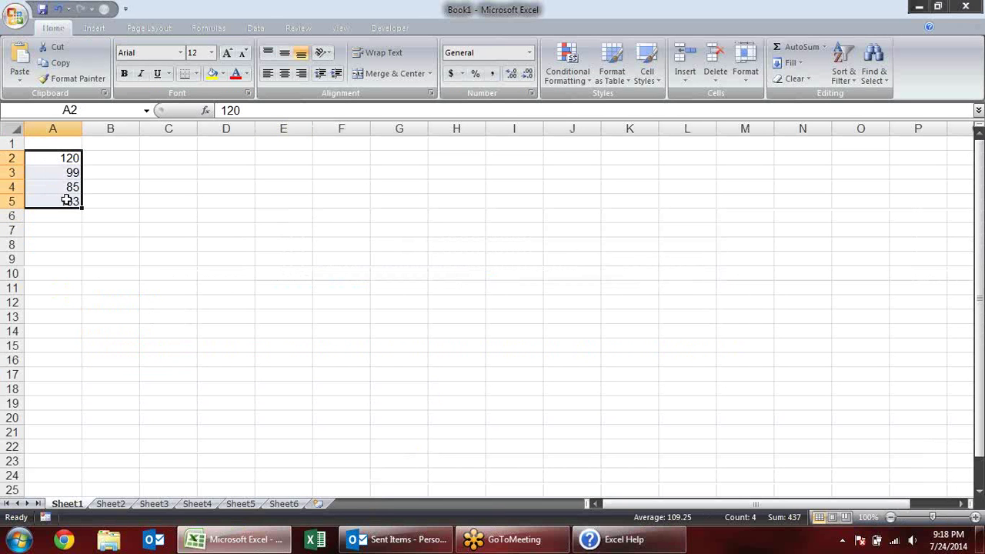
pyautogui.hotkey('ctrl', '1')
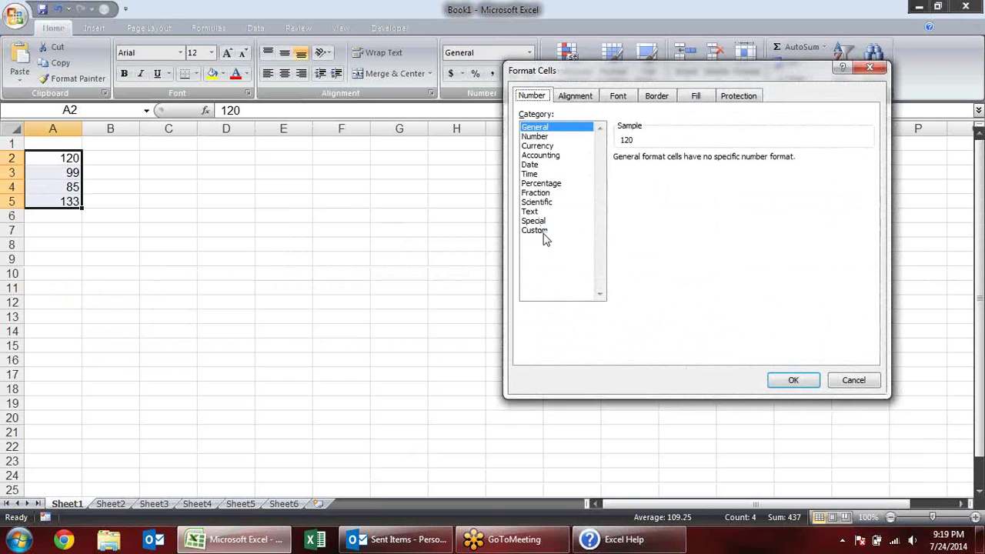
pyautogui.click(544, 231)
pyautogui.moveTo(653, 171); pyautogui.dragTo(538, 179)
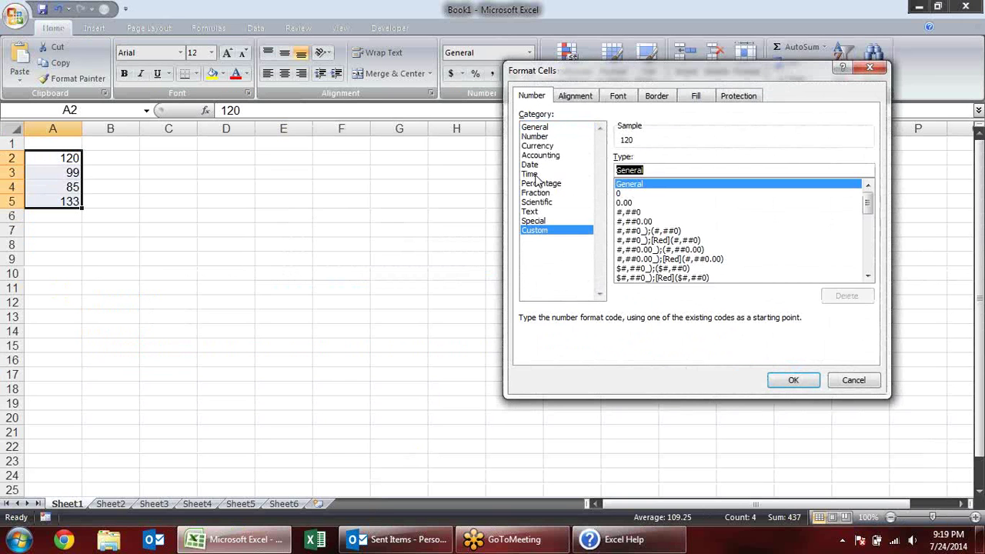
pyautogui.write('[red')
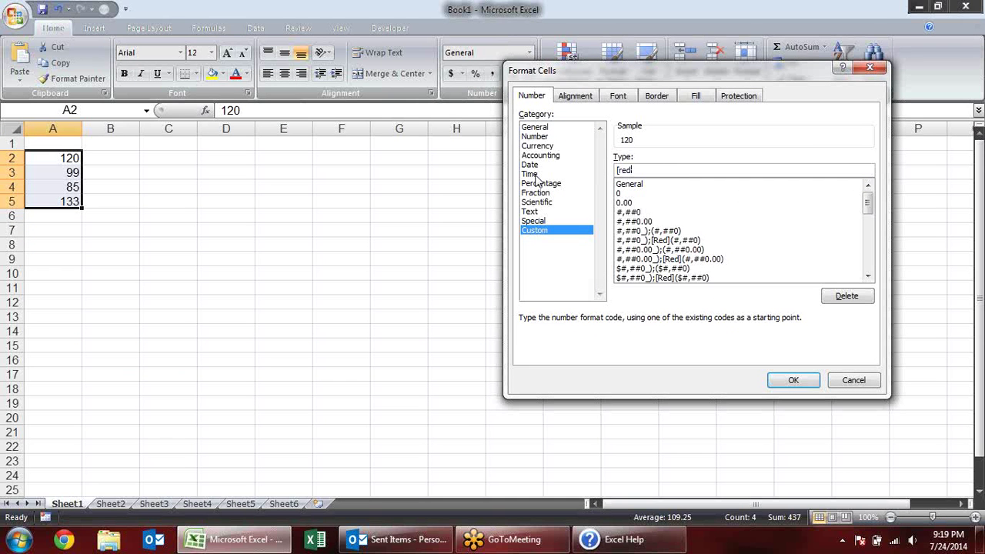
pyautogui.write(']')
pyautogui.click(802, 383)
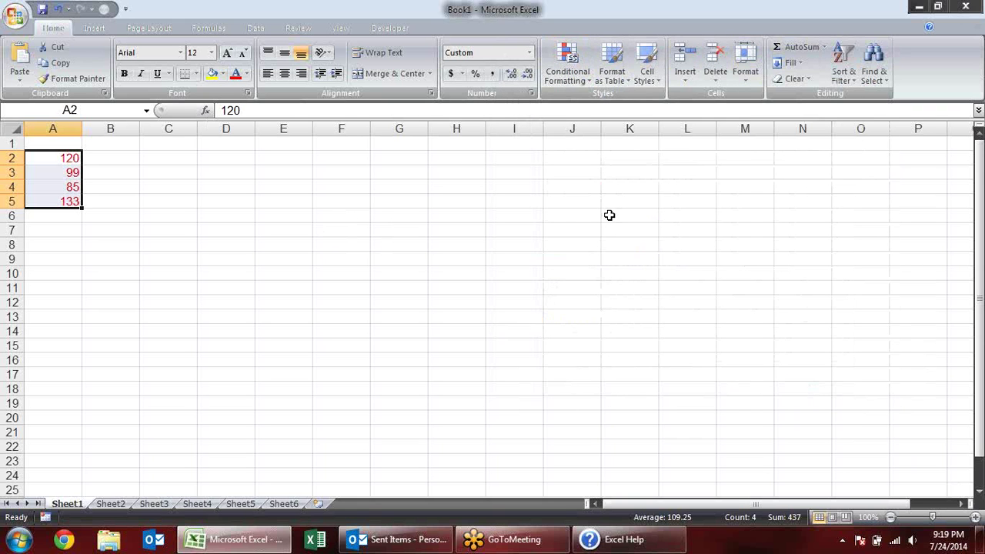
# Try editing the [Red]General code, then cancel without changes and reselect A2:A5
pyautogui.hotkey('ctrl', '1')
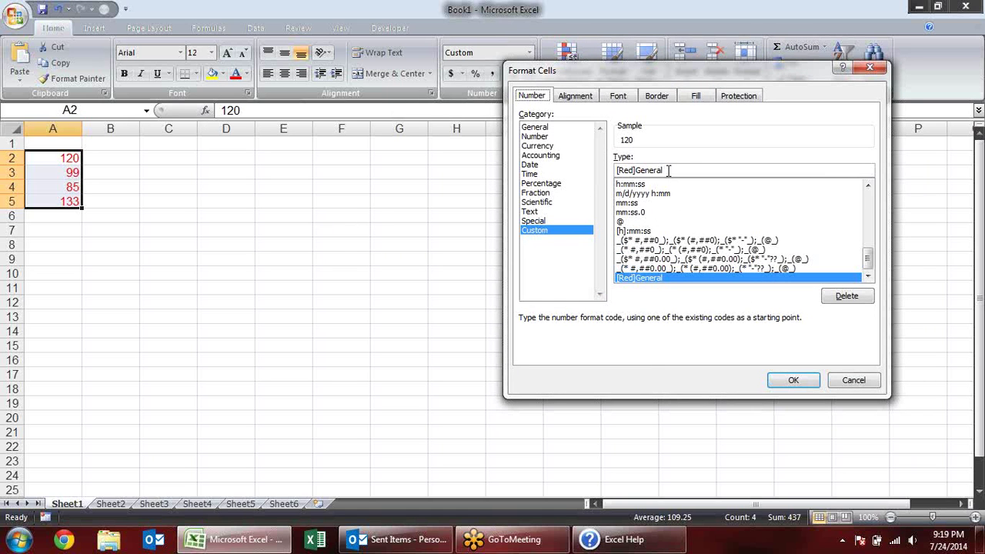
pyautogui.doubleClick(668, 170)
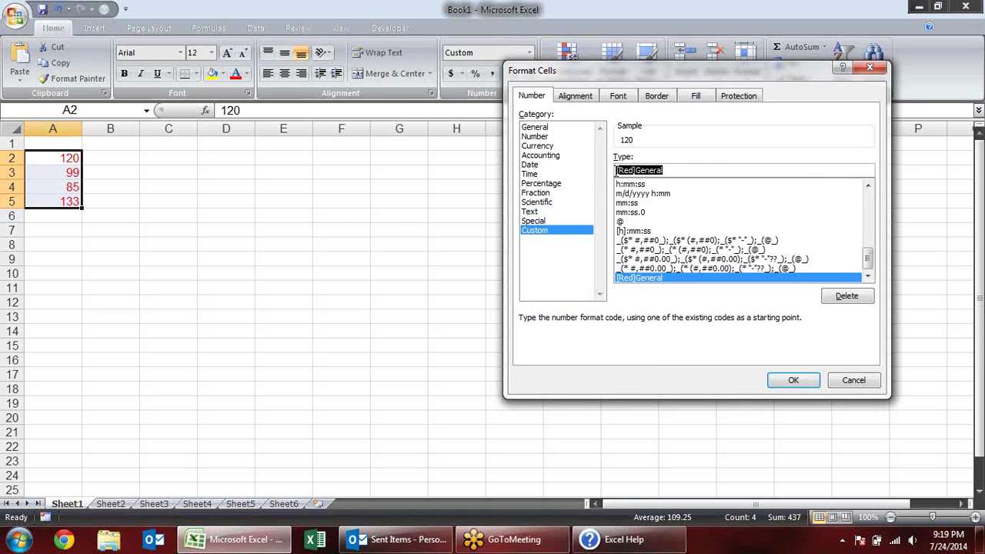
pyautogui.click(717, 169)
pyautogui.write(';')
pyautogui.doubleClick(623, 170)
pyautogui.press('BackSpace')
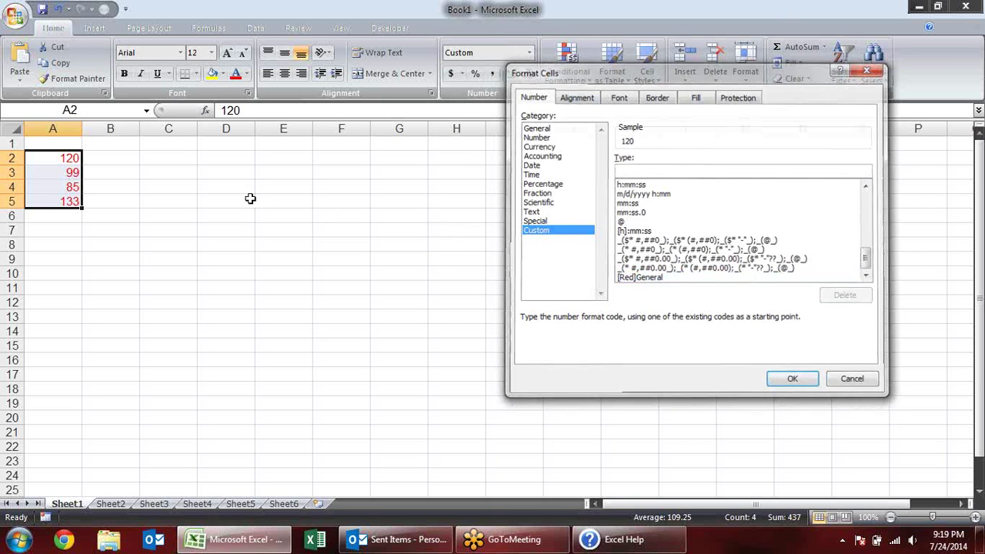
pyautogui.press('Escape')
pyautogui.click(160, 162)
pyautogui.moveTo(66, 158); pyautogui.dragTo(58, 204)
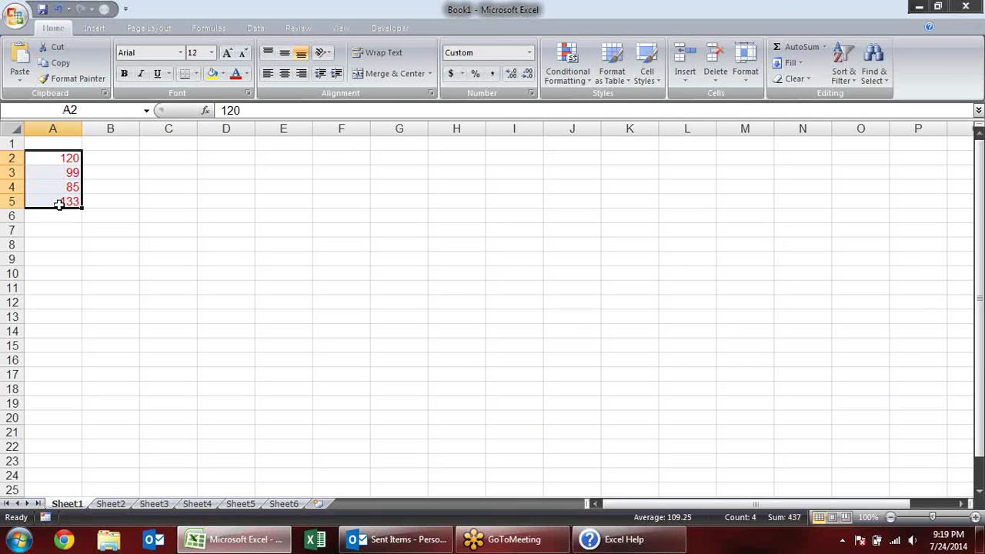
# Clear A2:A5 and type 'Name' followed by underscores in cell B2
pyautogui.press('Delete')
pyautogui.click(116, 158)
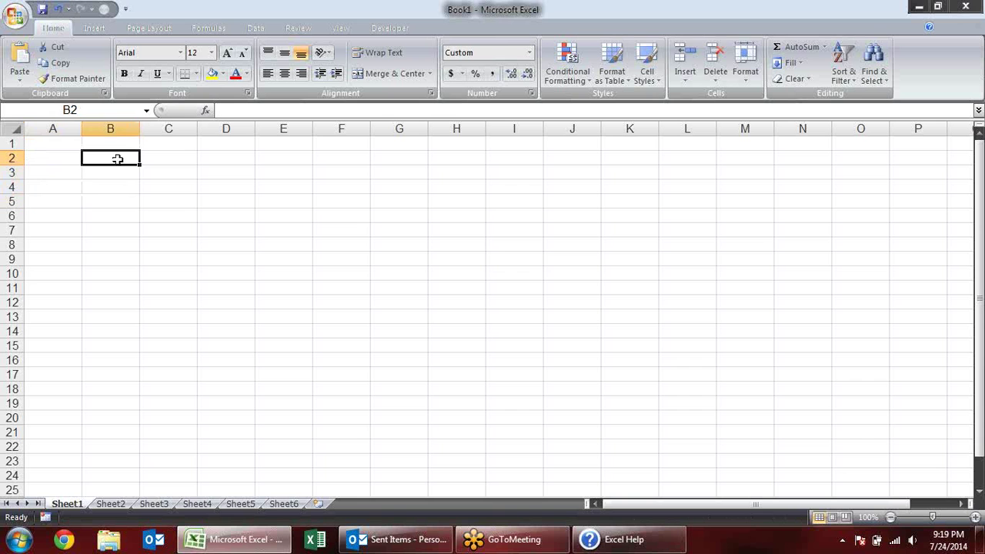
pyautogui.write('Nam')
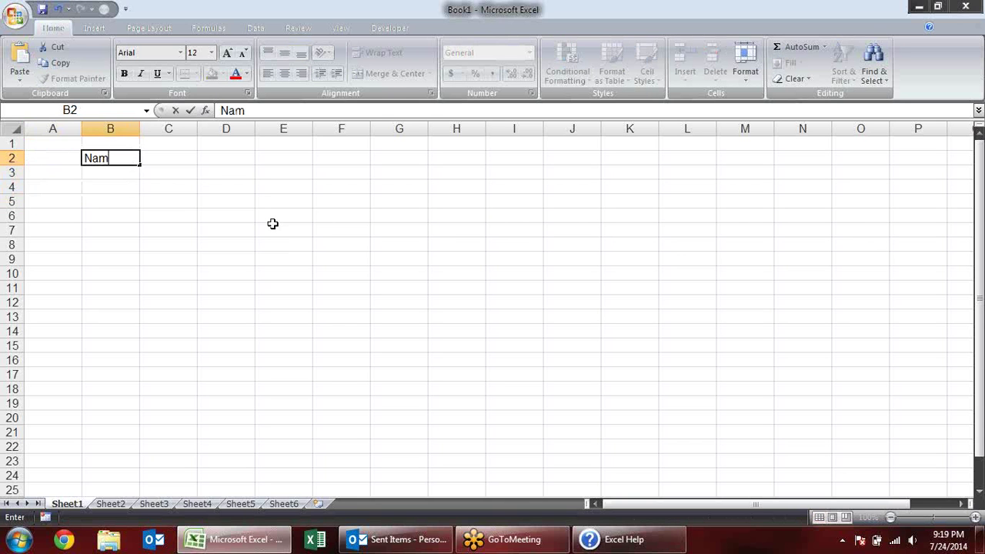
pyautogui.write('e')
pyautogui.write('_______')
pyautogui.write('__')
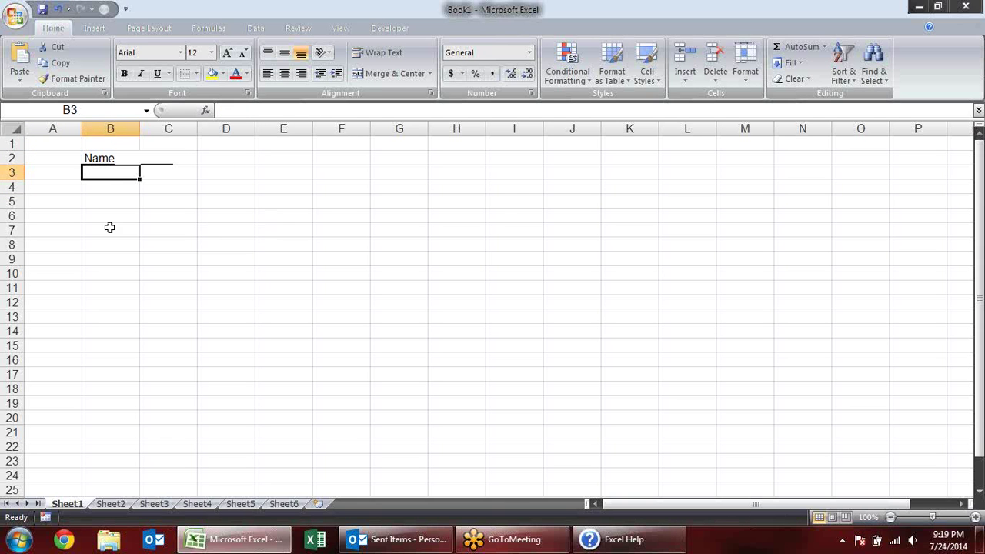
pyautogui.click(108, 228)
pyautogui.click(123, 171)
pyautogui.click(182, 169)
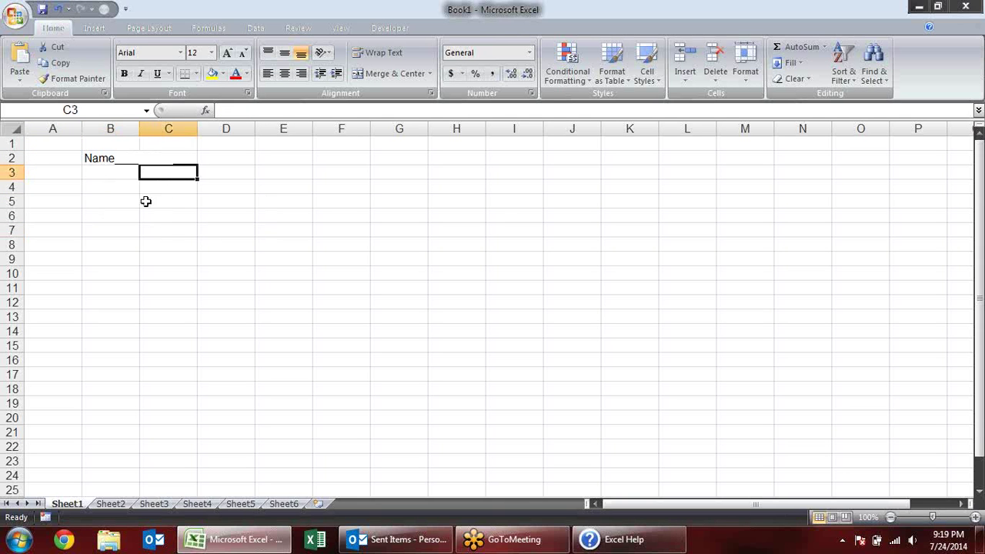
pyautogui.click(131, 199)
pyautogui.moveTo(110, 169); pyautogui.dragTo(182, 169)
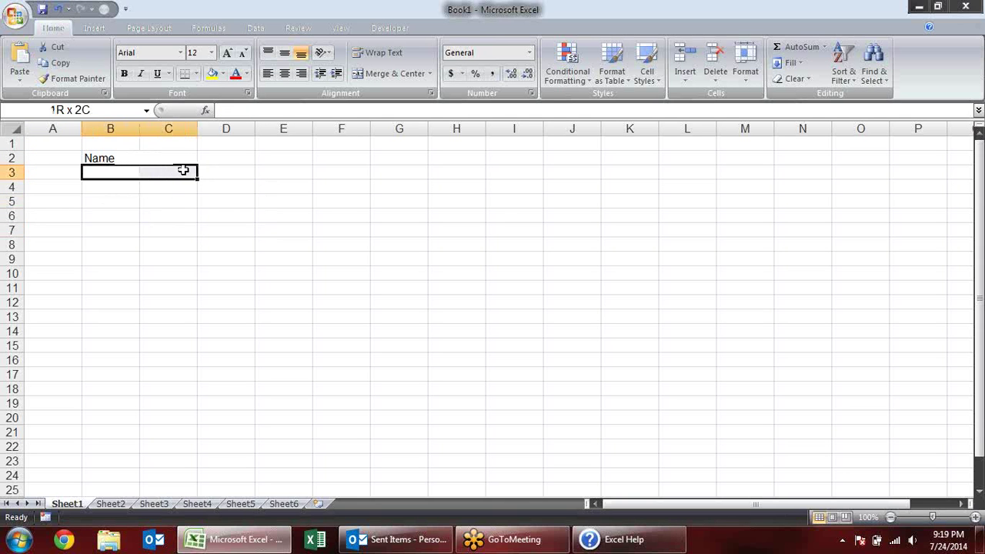
pyautogui.click(128, 230)
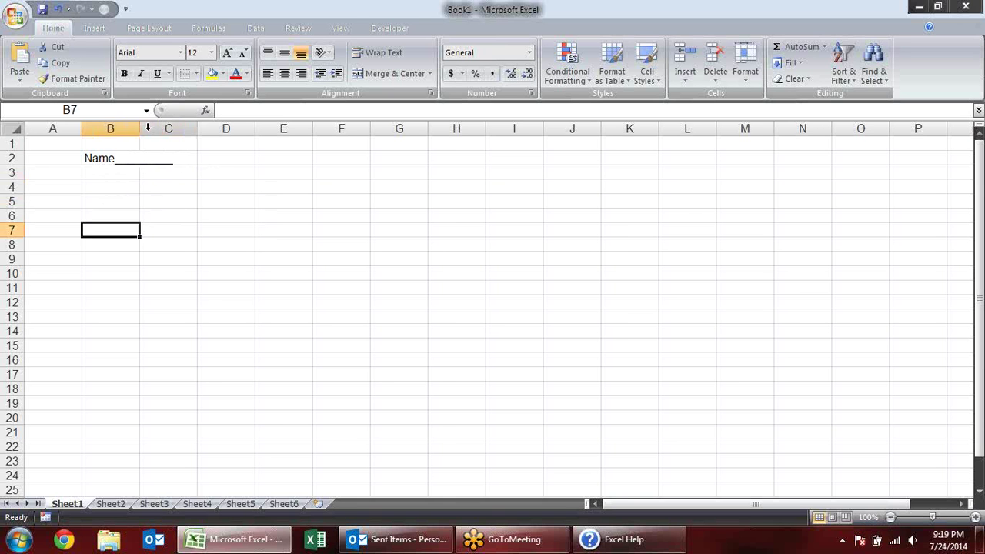
# Widen column B and delete the trailing underscores so B2 holds just 'Name'
pyautogui.moveTo(140, 128)
pyautogui.mouseDown()
pyautogui.moveTo(210, 128)
pyautogui.moveTo(169, 129)
pyautogui.mouseUp()
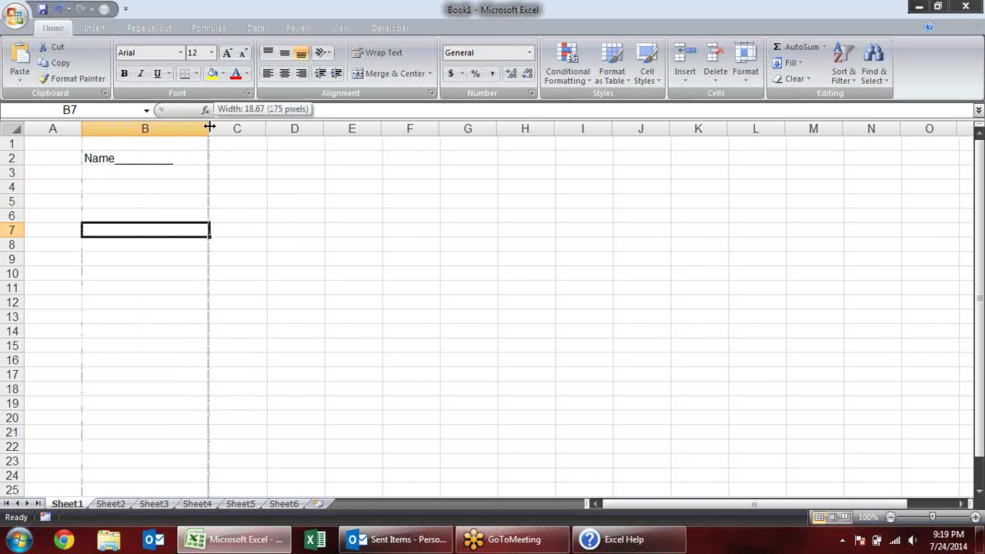
pyautogui.click(116, 144)
pyautogui.click(115, 158)
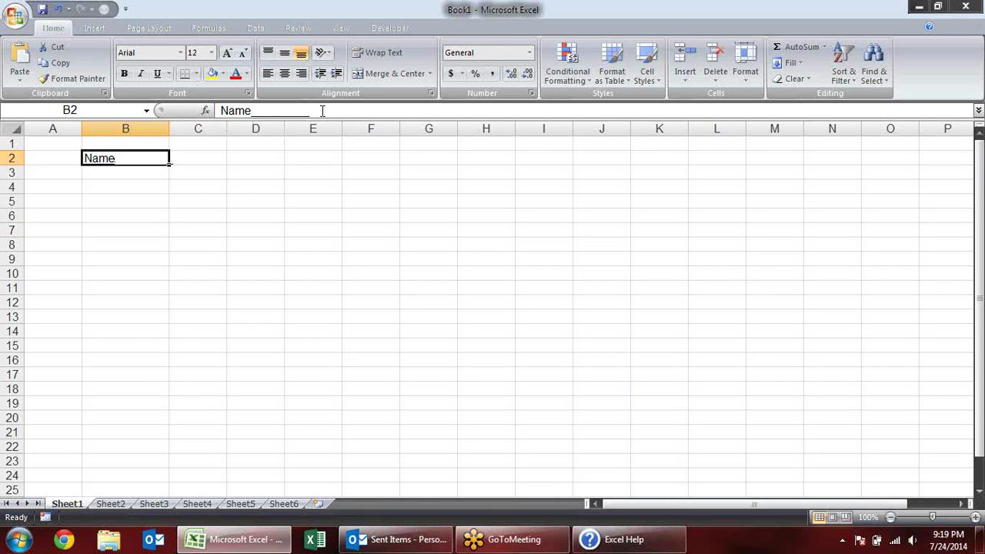
pyautogui.moveTo(321, 110); pyautogui.dragTo(252, 110)
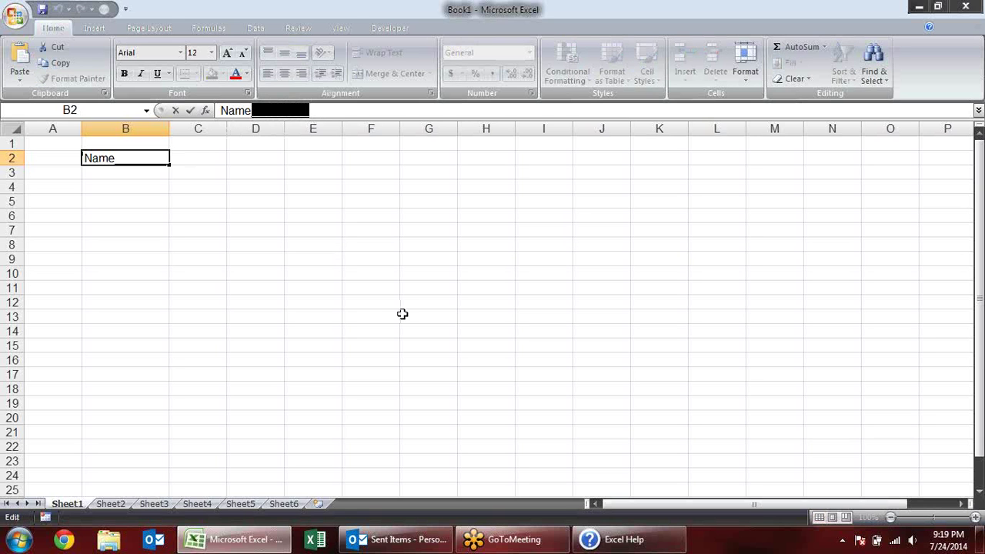
pyautogui.press('Delete')
pyautogui.click(312, 288)
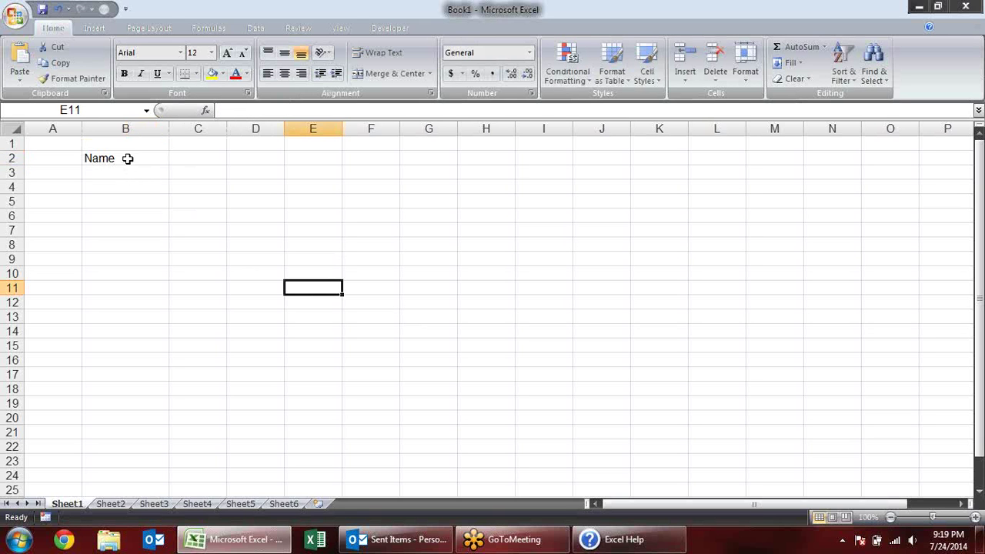
pyautogui.click(128, 157)
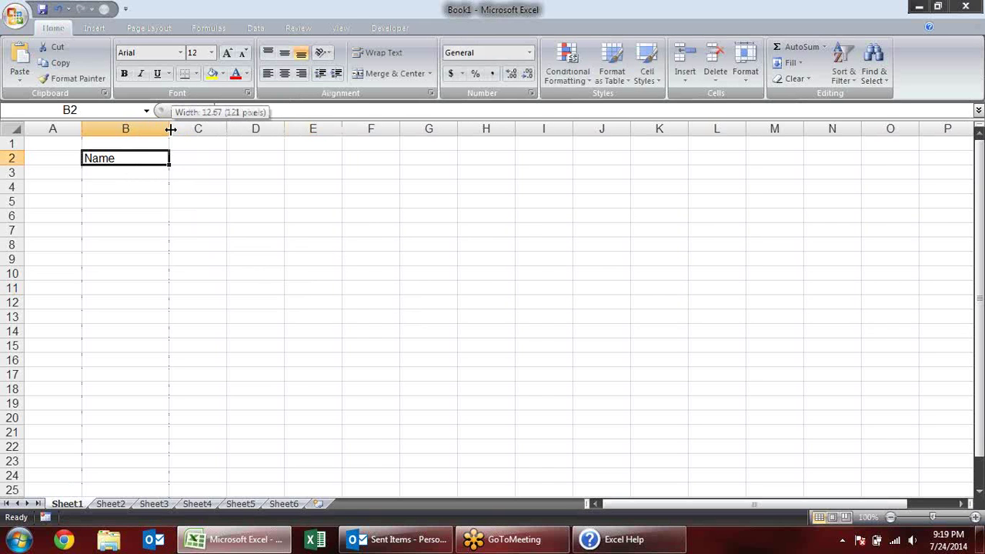
pyautogui.moveTo(169, 129)
pyautogui.mouseDown()
pyautogui.moveTo(309, 130)
pyautogui.moveTo(155, 129)
pyautogui.mouseUp()
# Give B2 the custom format @*_, test widening column B, then undo the width change
pyautogui.hotkey('ctrl', '1')
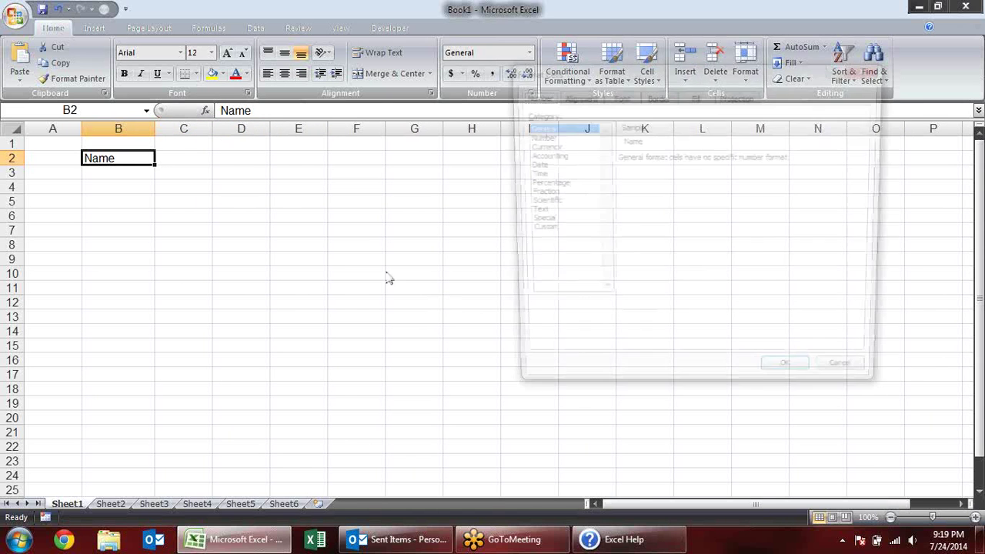
pyautogui.click(539, 230)
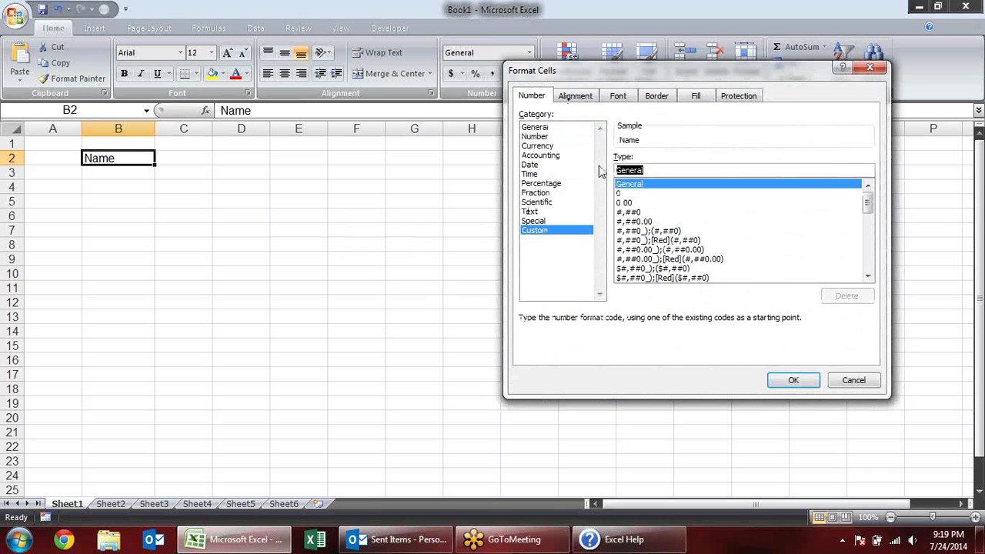
pyautogui.write('@')
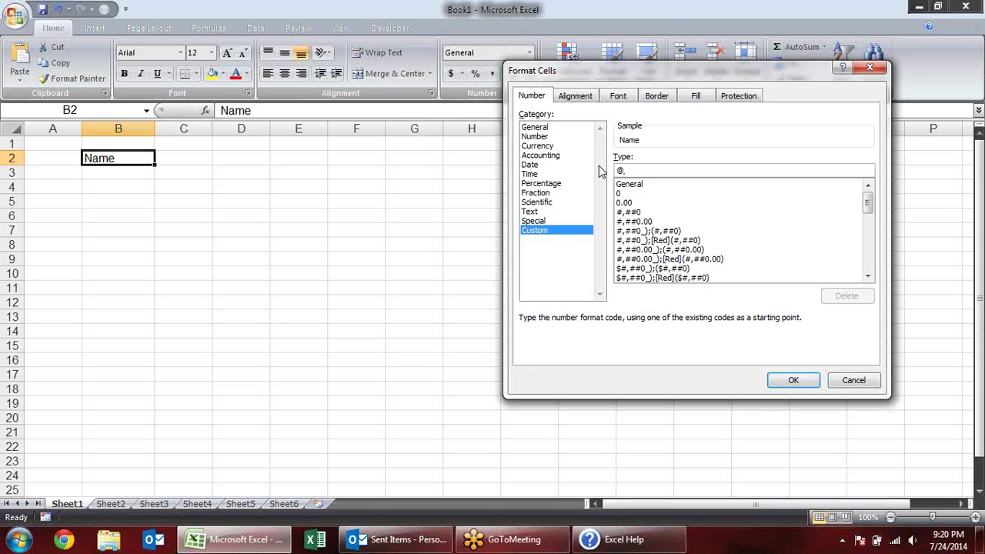
pyautogui.write('*')
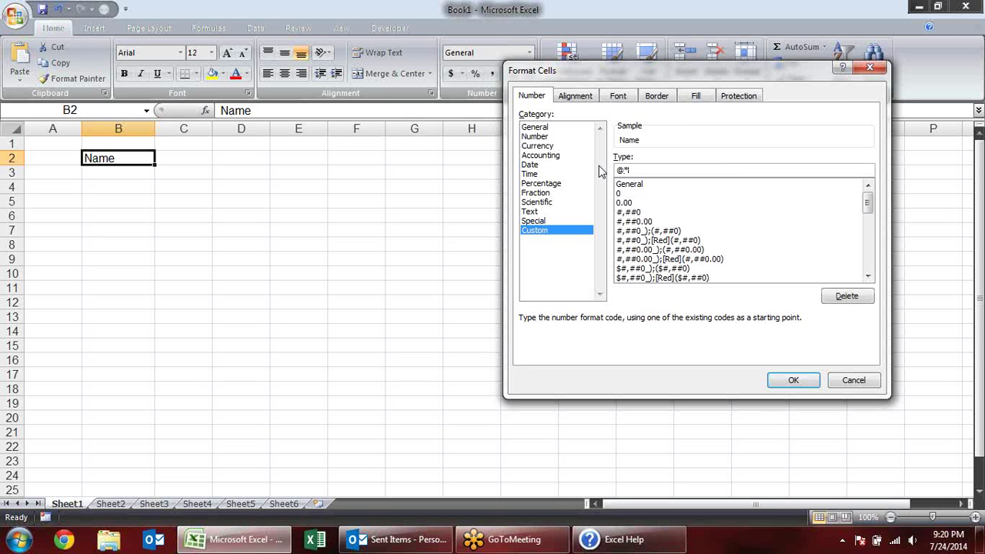
pyautogui.write('_')
pyautogui.click(784, 376)
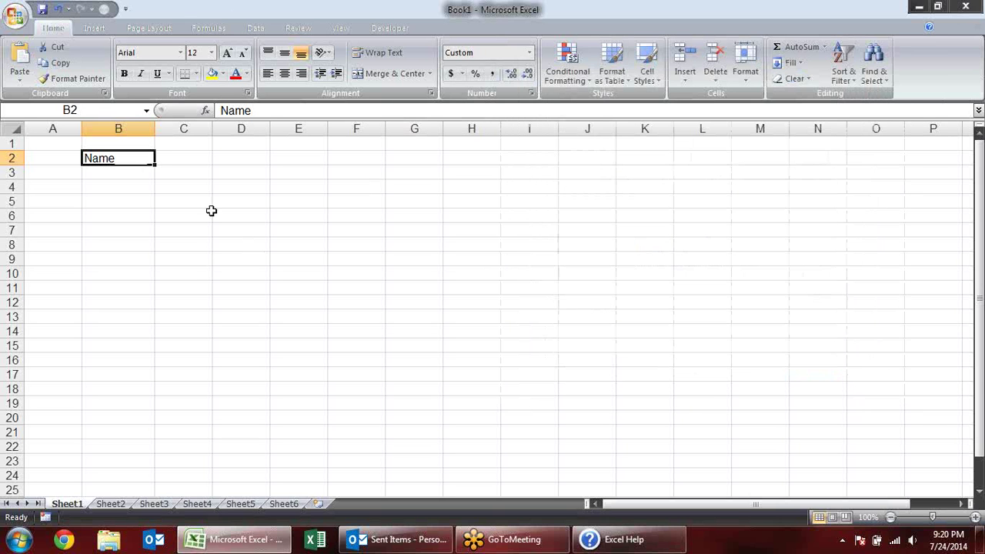
pyautogui.click(193, 200)
pyautogui.moveTo(155, 128); pyautogui.dragTo(446, 131)
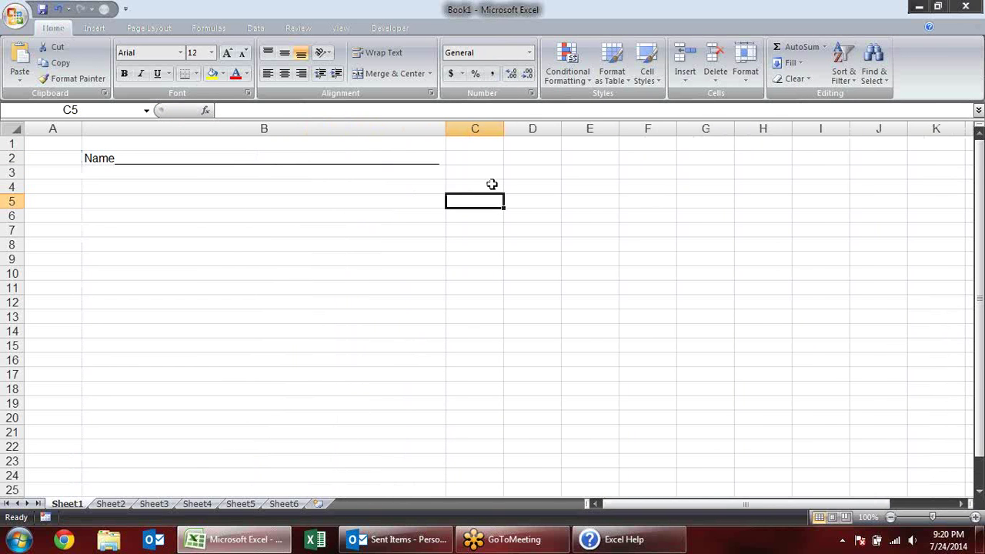
pyautogui.hotkey('ctrl', 'z')
pyautogui.hotkey('ctrl', 'z')
pyautogui.hotkey('ctrl', 'z')
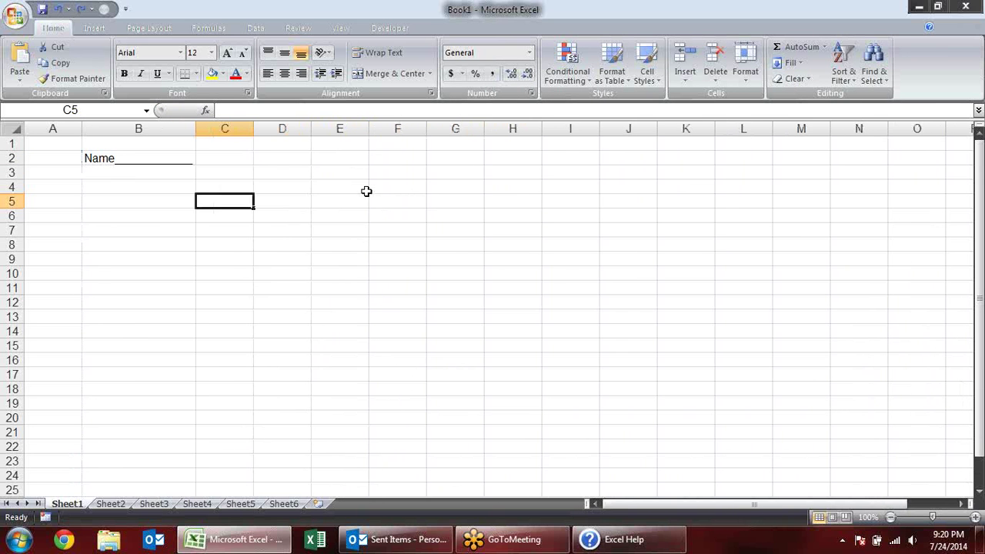
pyautogui.hotkey('ctrl', 'z')
pyautogui.hotkey('ctrl', 'z')
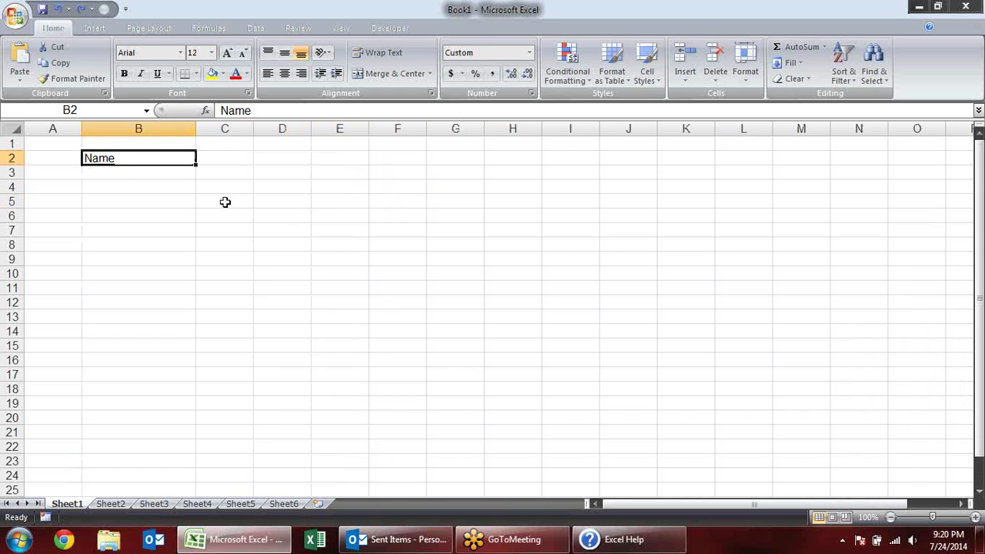
# Edit B2's custom format, dismiss the invalid-format error, and correct the asterisk
pyautogui.hotkey('ctrl', '1')
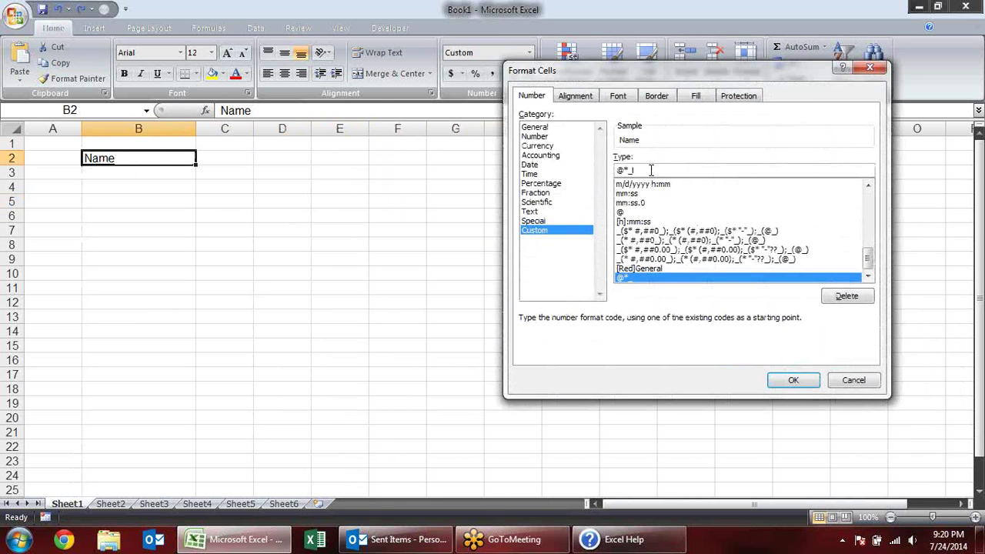
pyautogui.press('BackSpace')
pyautogui.write('"S"')
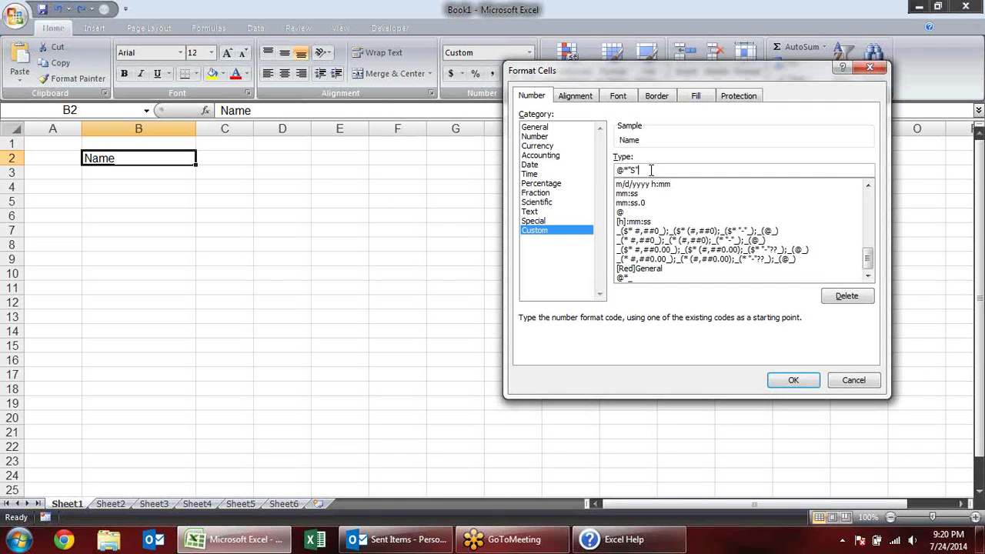
pyautogui.click(789, 371)
pyautogui.click(465, 318)
pyautogui.moveTo(621, 170); pyautogui.dragTo(628, 169)
pyautogui.write('*')
pyautogui.click(791, 381)
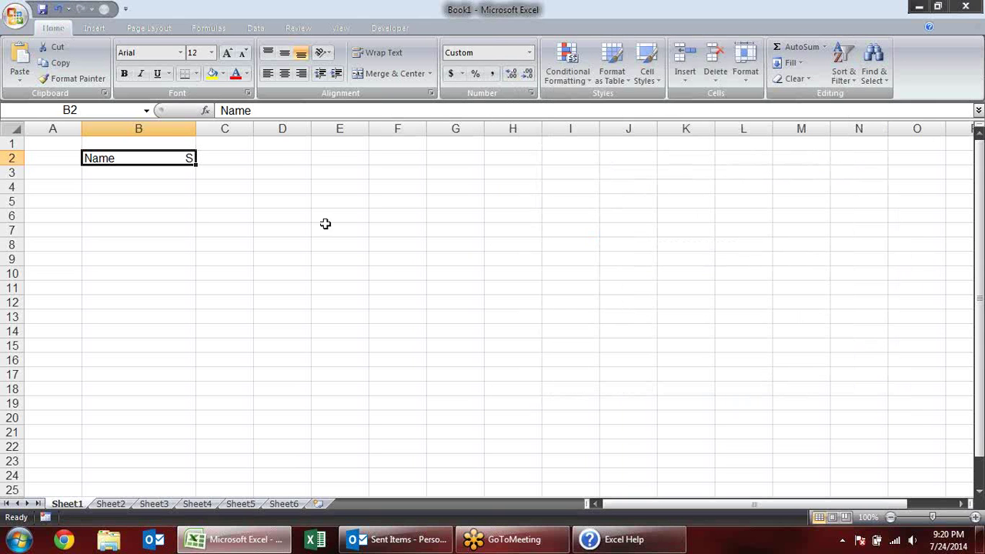
# Reselect B2, cancel an accidental '1' entry, and apply a spaced version of the format
pyautogui.click(246, 197)
pyautogui.click(192, 156)
pyautogui.write('1')
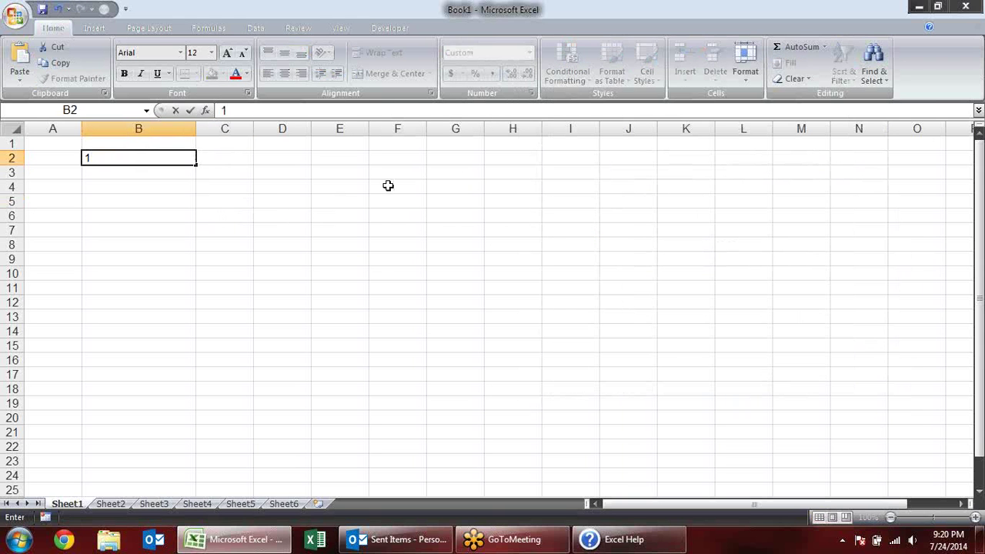
pyautogui.press('Escape')
pyautogui.hotkey('ctrl', '1')
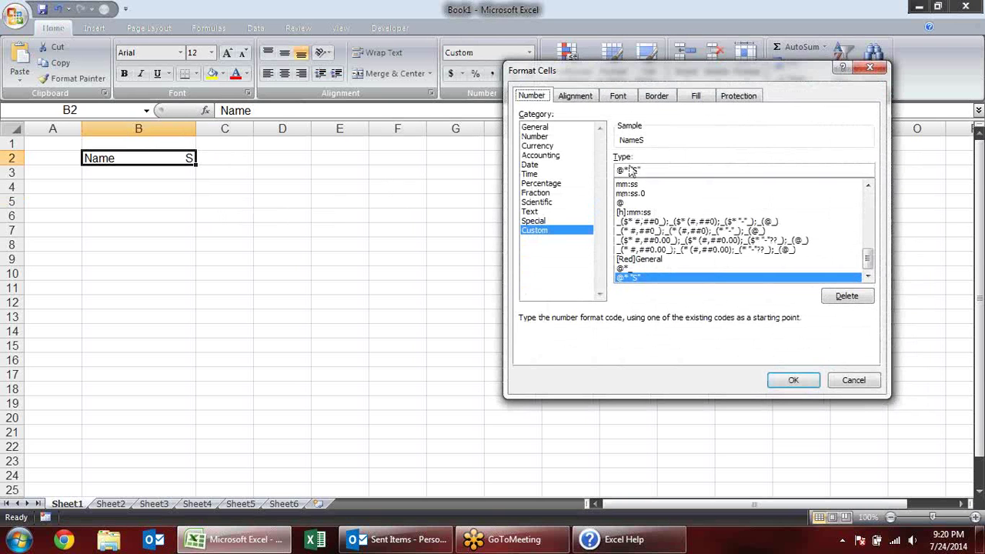
pyautogui.click(626, 170)
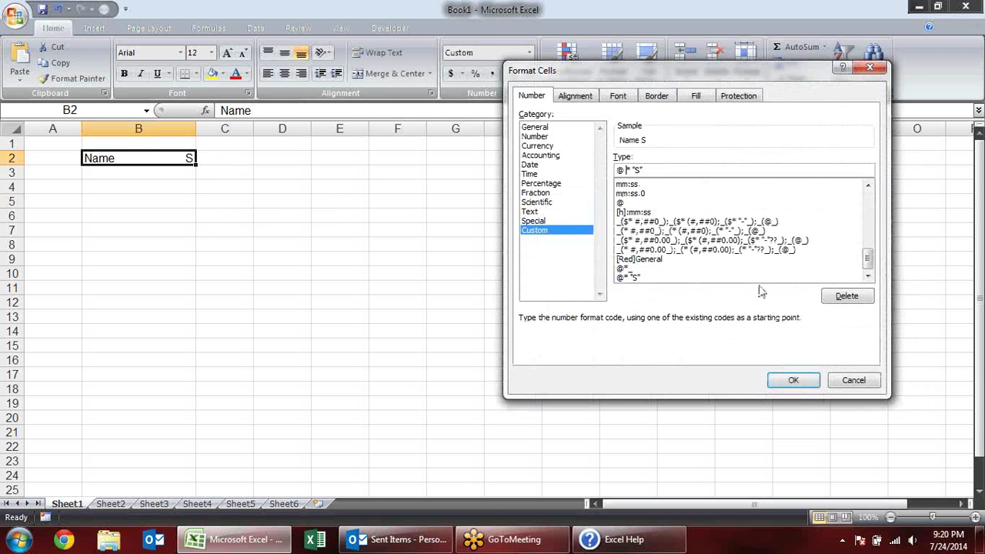
pyautogui.click(793, 380)
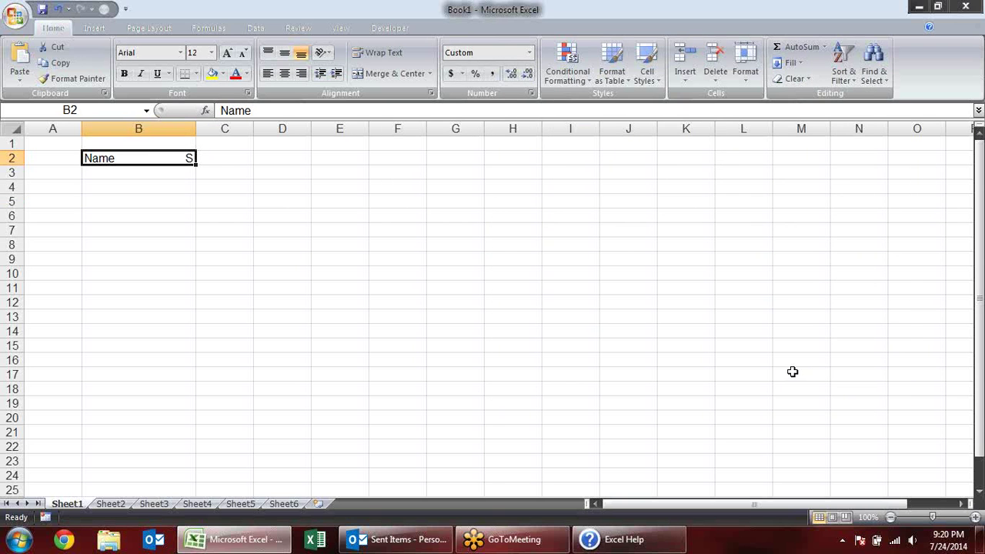
# Set B2's format to @ ** so asterisks pad 'Name', then widen columns B and D
pyautogui.hotkey('ctrl', '1')
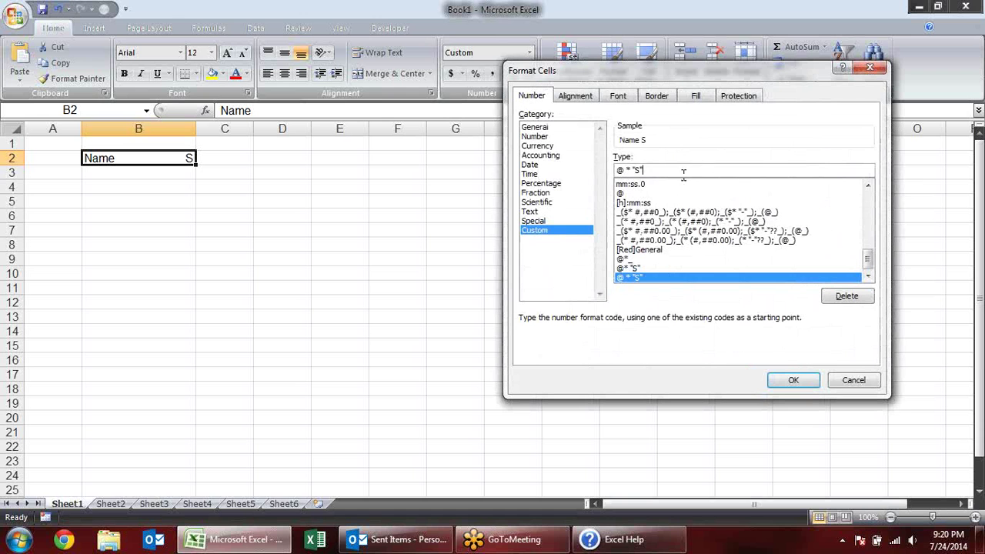
pyautogui.press('BackSpace')
pyautogui.press('BackSpace')
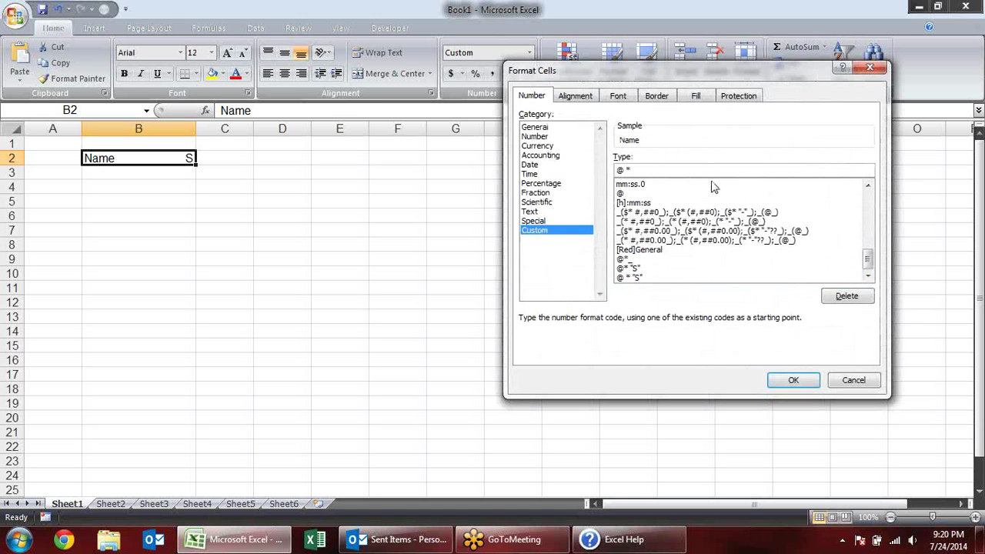
pyautogui.write('*')
pyautogui.click(791, 379)
pyautogui.click(235, 186)
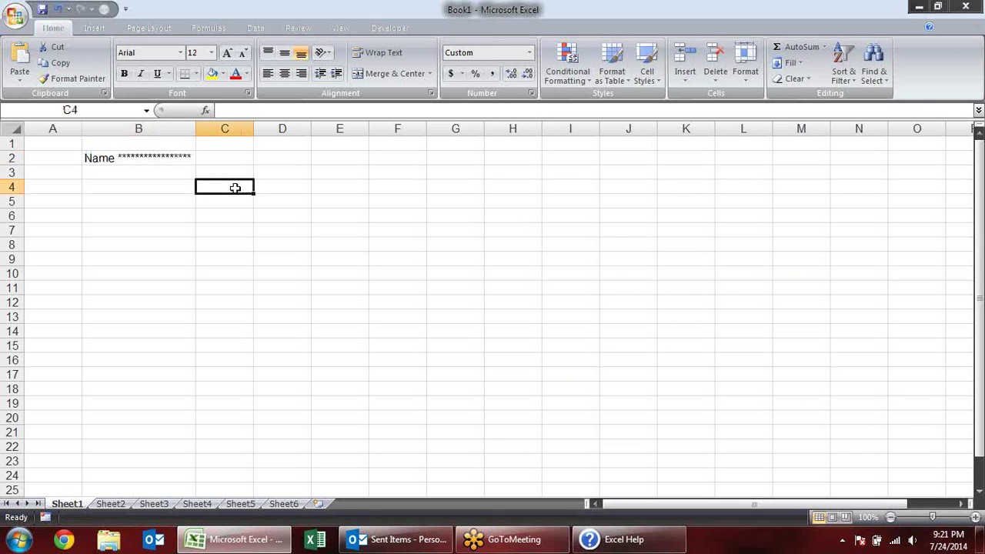
pyautogui.click(193, 163)
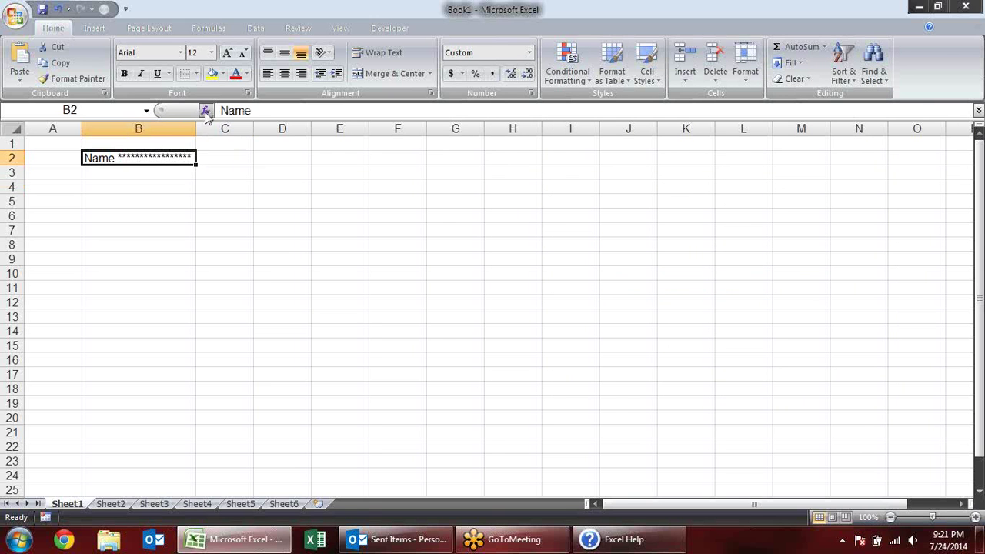
pyautogui.moveTo(195, 128)
pyautogui.mouseDown()
pyautogui.moveTo(328, 133)
pyautogui.moveTo(207, 135)
pyautogui.mouseUp()
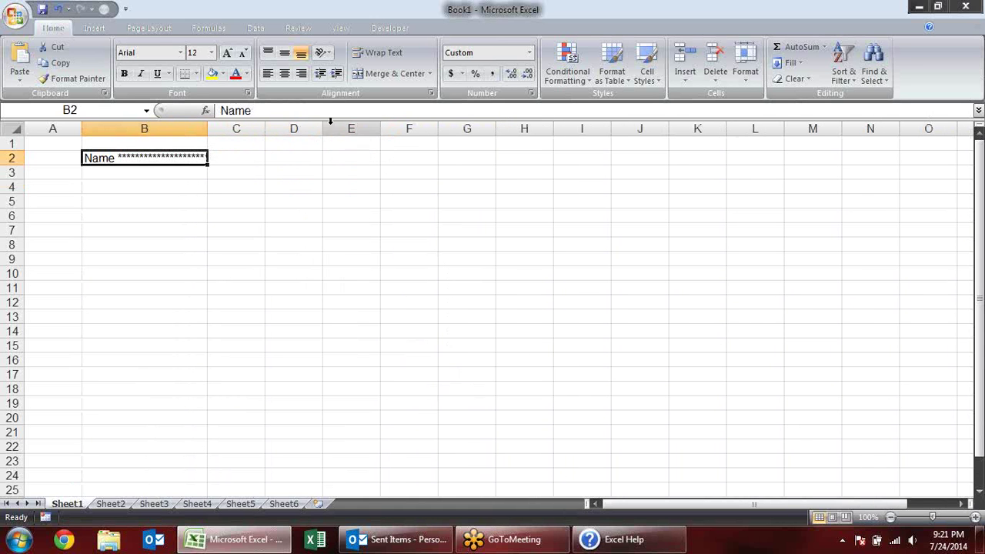
pyautogui.moveTo(323, 129); pyautogui.dragTo(393, 131)
pyautogui.click(348, 163)
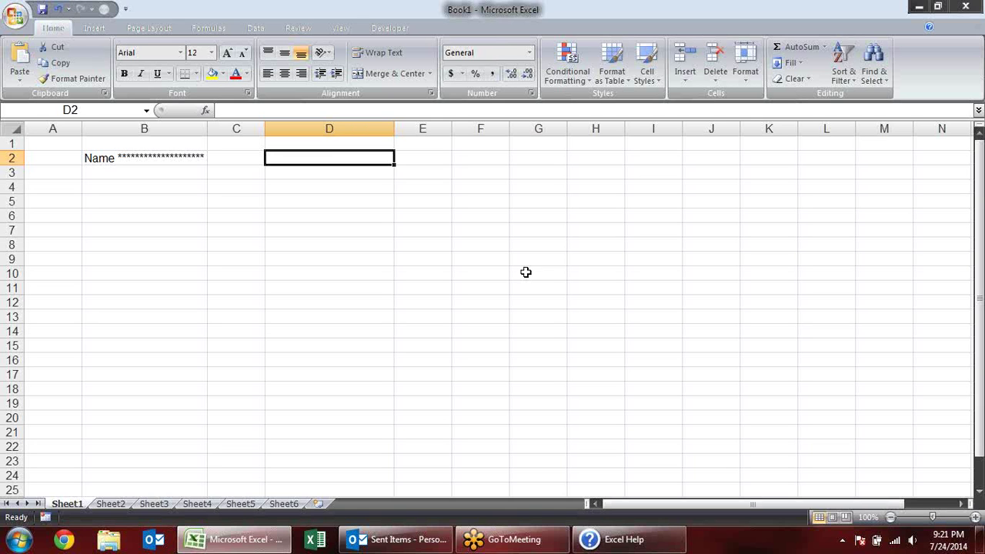
# Give cells D2:D10 All Borders
pyautogui.moveTo(362, 155); pyautogui.dragTo(341, 274)
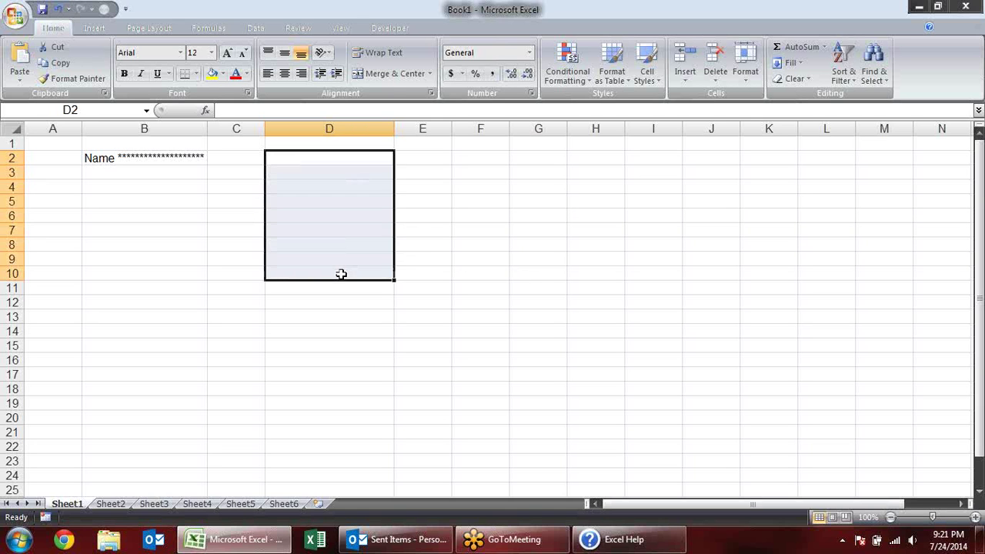
pyautogui.press('alt')
pyautogui.press('h')
pyautogui.press('b')
pyautogui.press('a')
# Apply the custom text format "M/s "@ to D2:D10 so entries get an M/s prefix
pyautogui.hotkey('ctrl', '1')
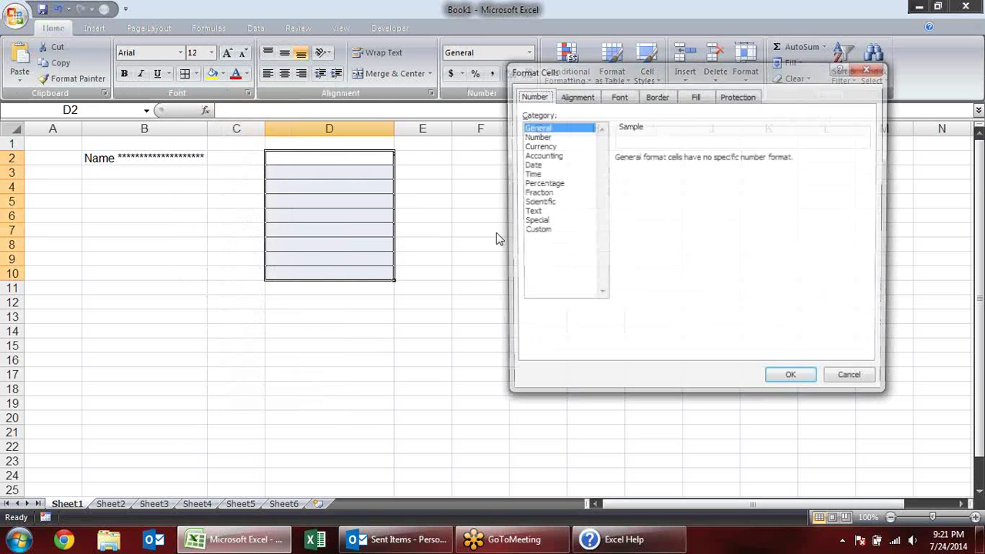
pyautogui.click(537, 230)
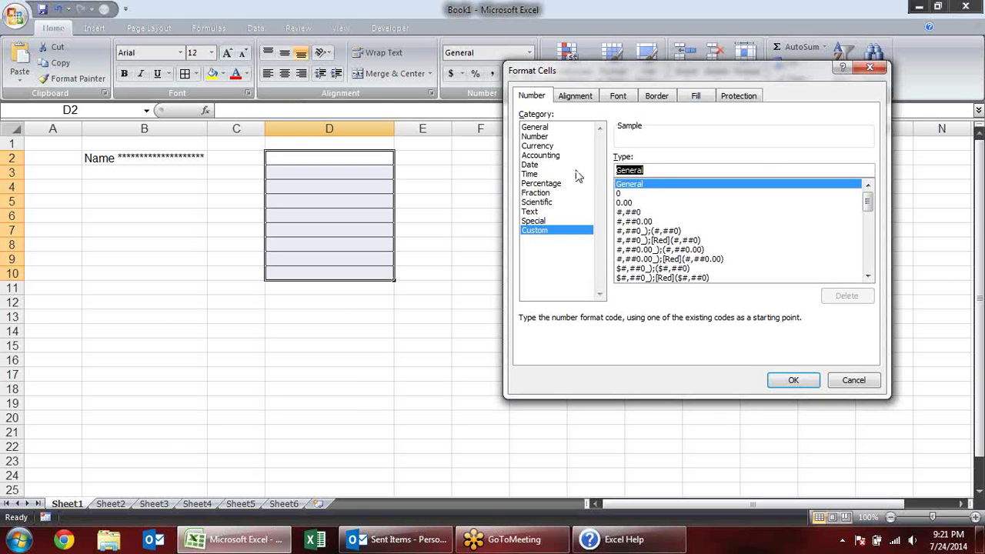
pyautogui.write('*M')
pyautogui.write('/s')
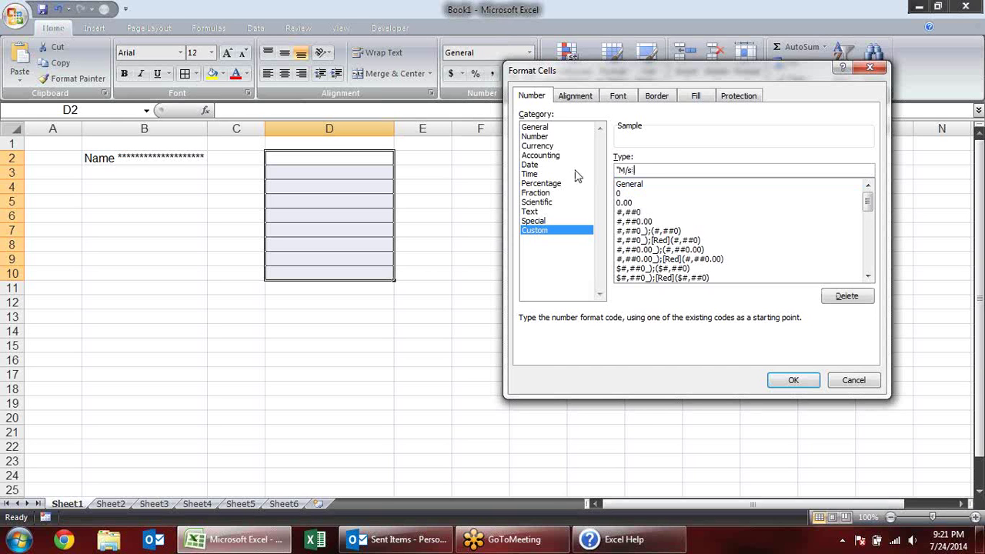
pyautogui.write('"')
pyautogui.click(803, 380)
pyautogui.hotkey('ctrl', '1')
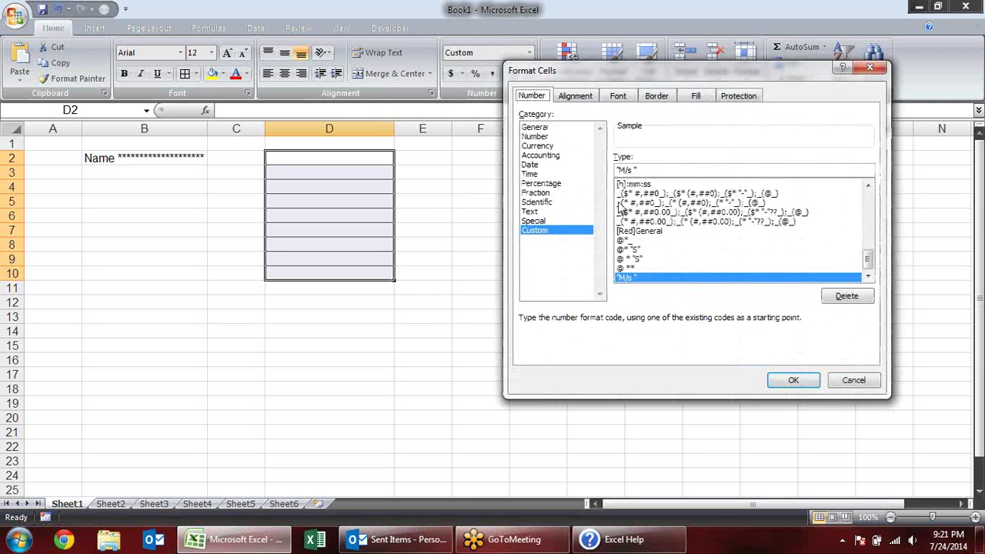
pyautogui.click(662, 172)
pyautogui.write('@')
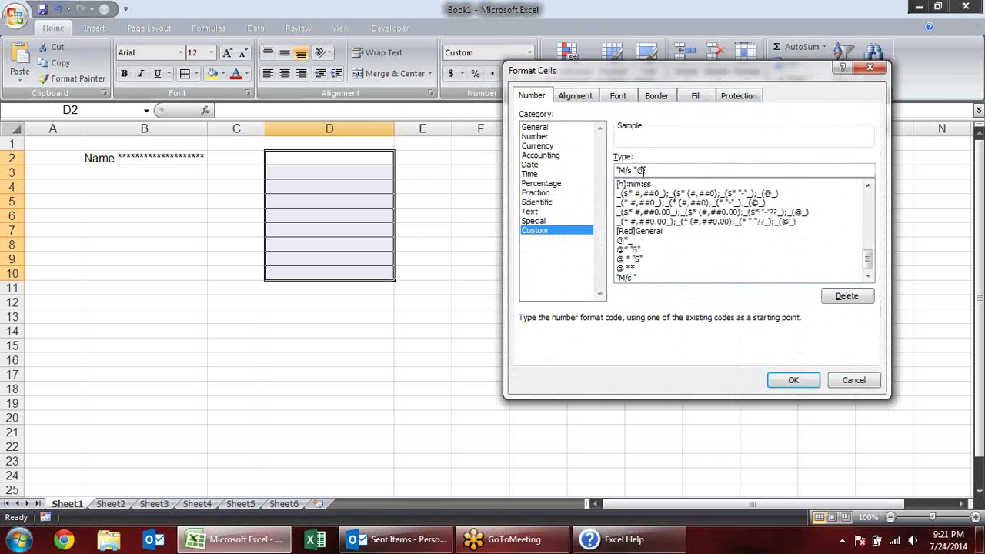
pyautogui.click(793, 383)
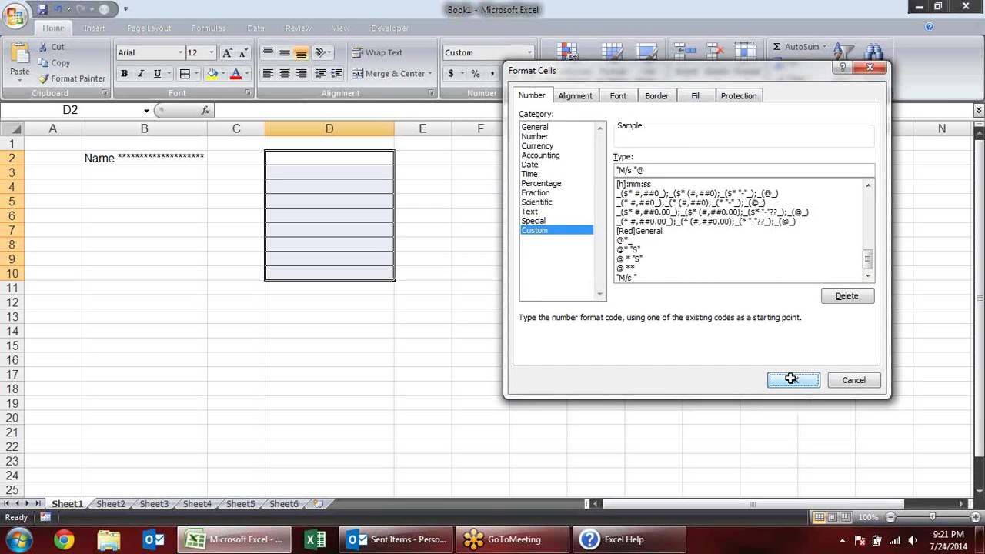
pyautogui.click(373, 161)
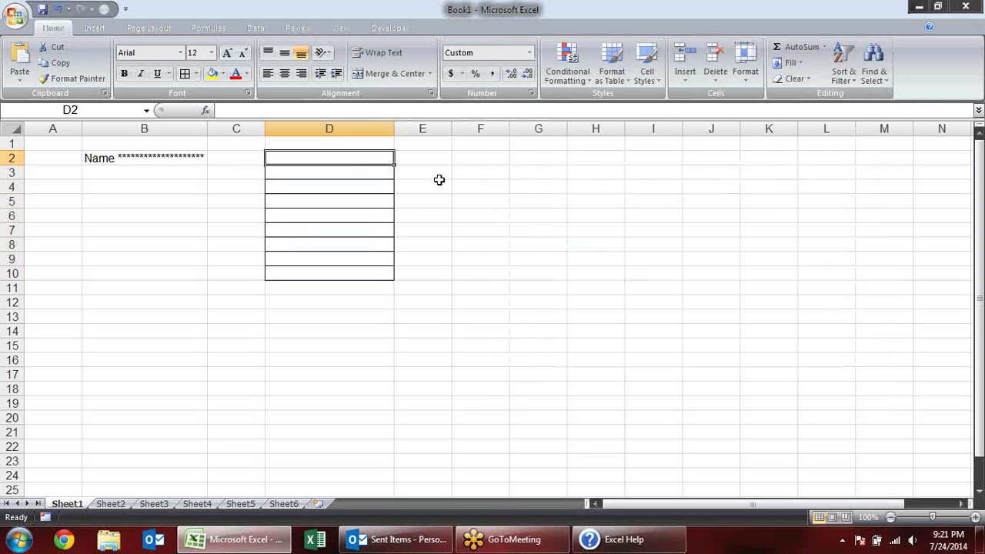
# Enter oil-lube systems, omaxe limited and hcl in D2:D4, each gaining the M/s prefix
pyautogui.write('oil-')
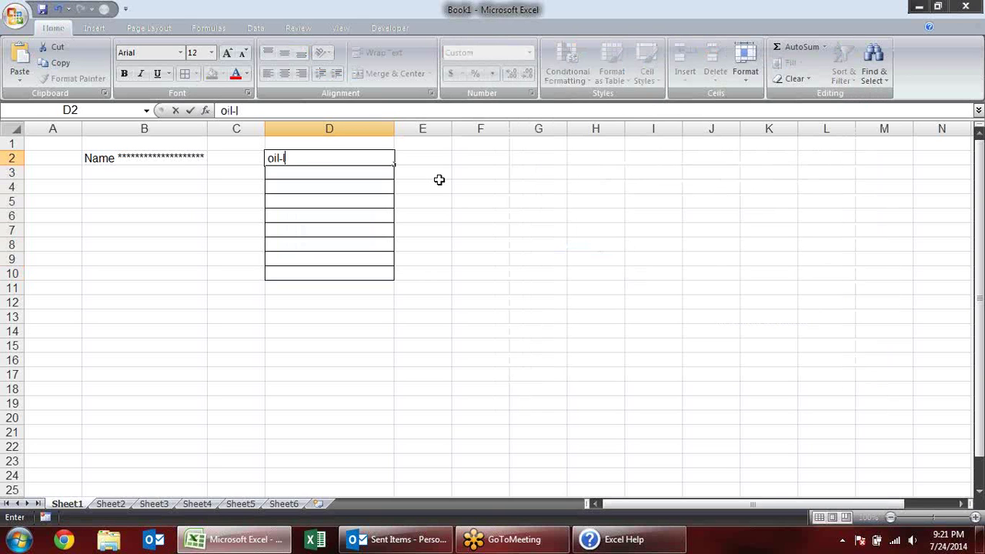
pyautogui.write('lube system')
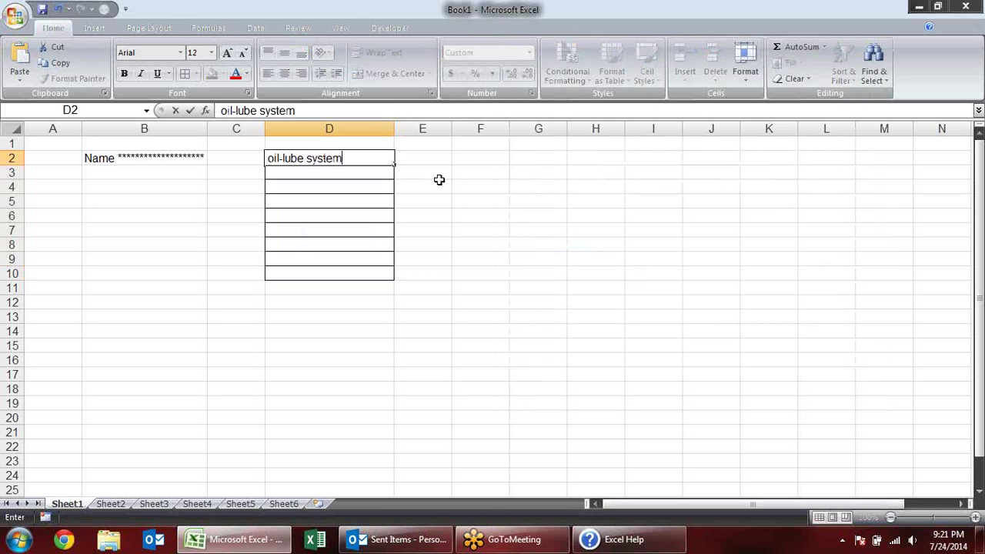
pyautogui.write('M/s')
pyautogui.press('Return')
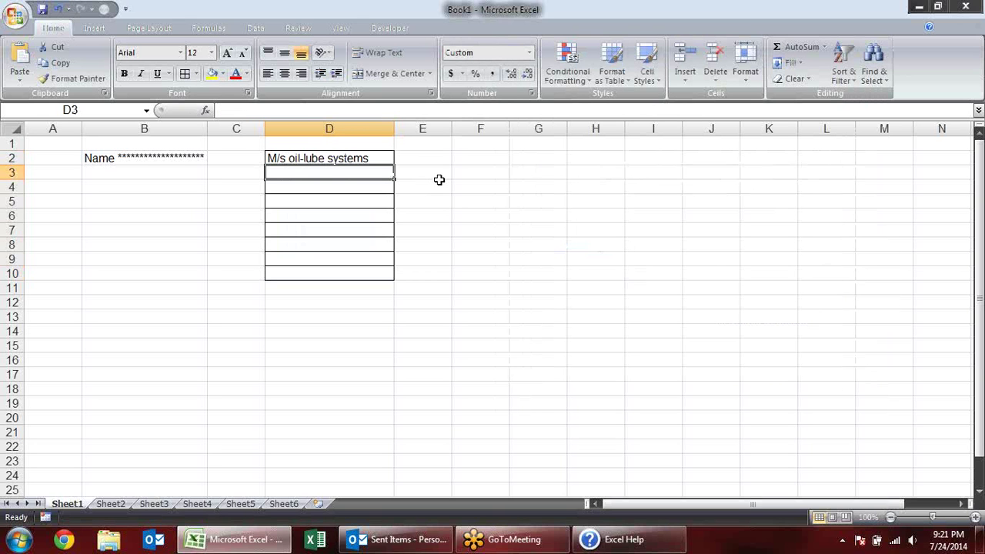
pyautogui.write('omaxe')
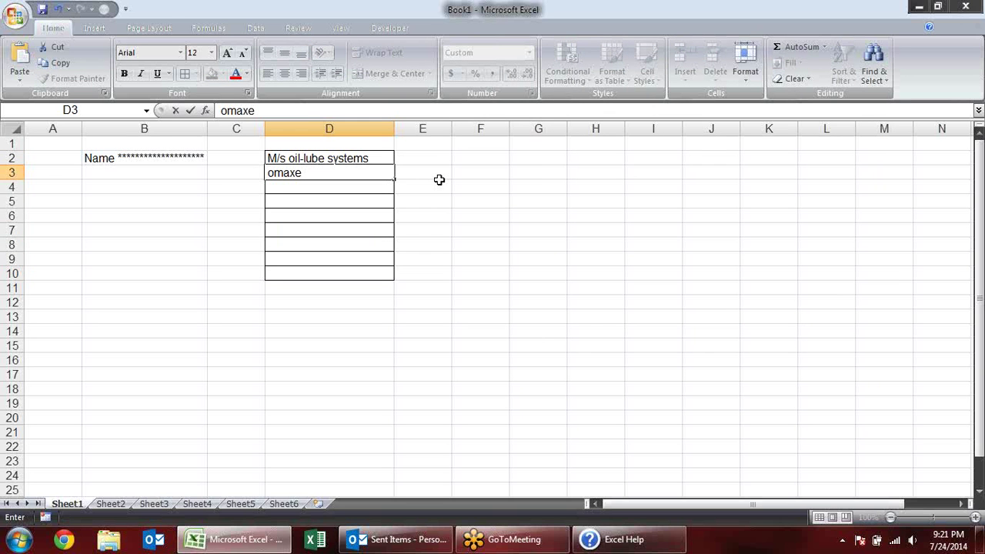
pyautogui.write(' limited')
pyautogui.press('Return')
pyautogui.write('h')
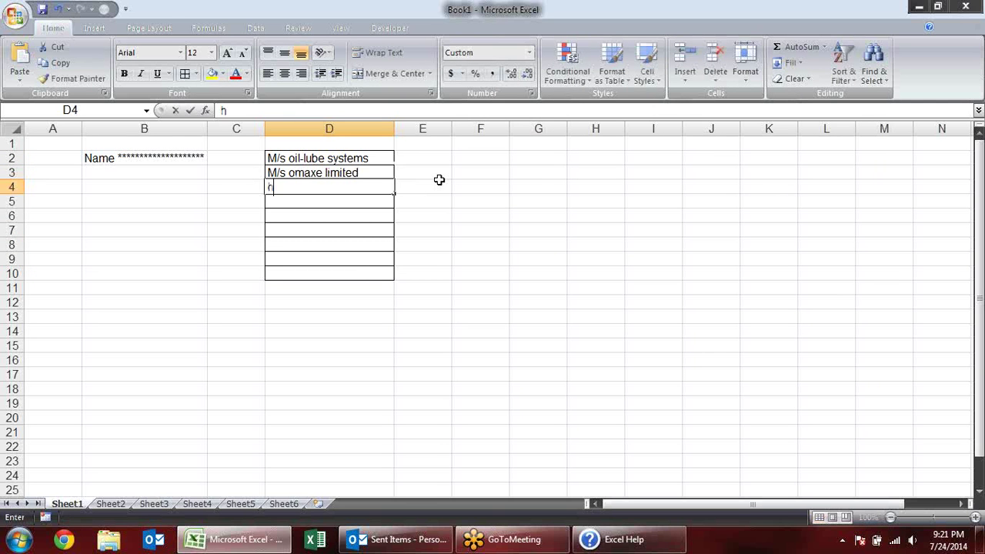
pyautogui.write('cl')
pyautogui.press('Return')
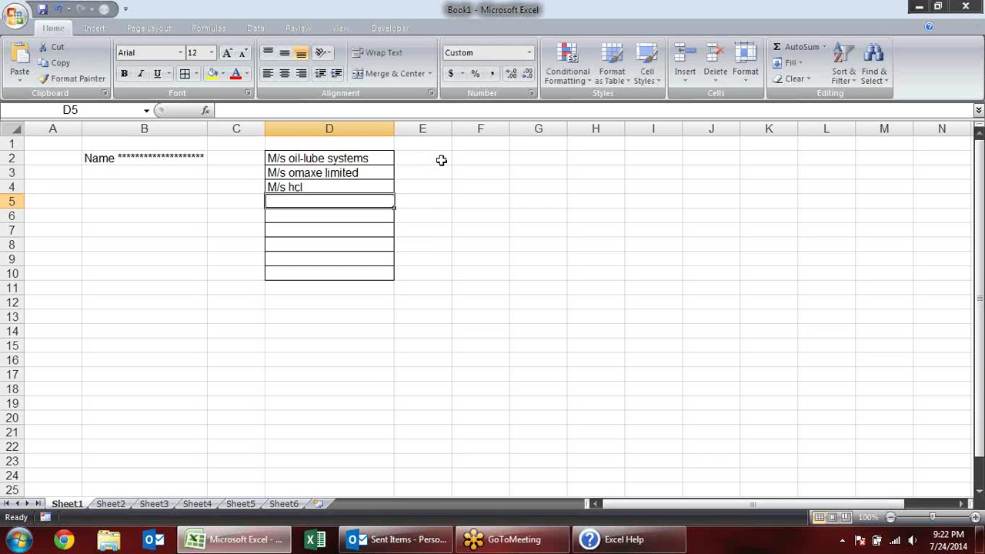
# Enter the time 09:10 in cell F2
pyautogui.moveTo(475, 156); pyautogui.dragTo(477, 274)
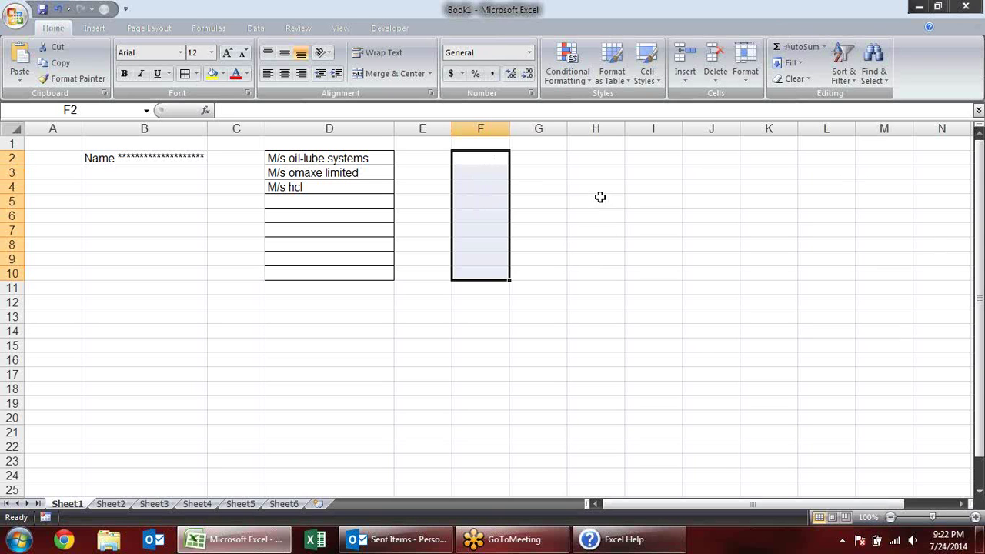
pyautogui.write('09:')
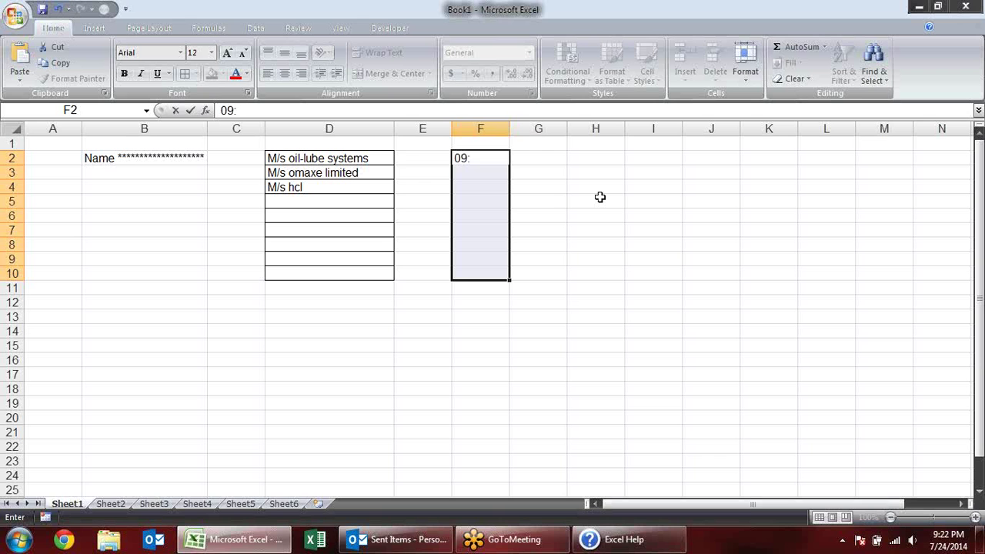
pyautogui.write('10')
pyautogui.press('Return')
pyautogui.hotkey('shift', 'Up')
pyautogui.hotkey('shift', 'Up')
pyautogui.hotkey('shift', 'Up')
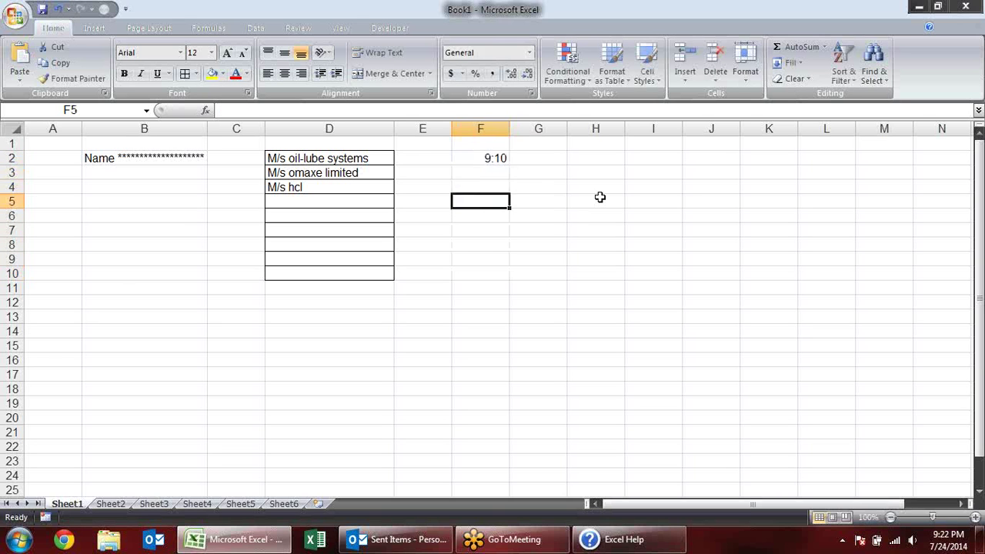
pyautogui.hotkey('shift', 'Up')
pyautogui.hotkey('shift', 'Up')
pyautogui.hotkey('shift', 'Up')
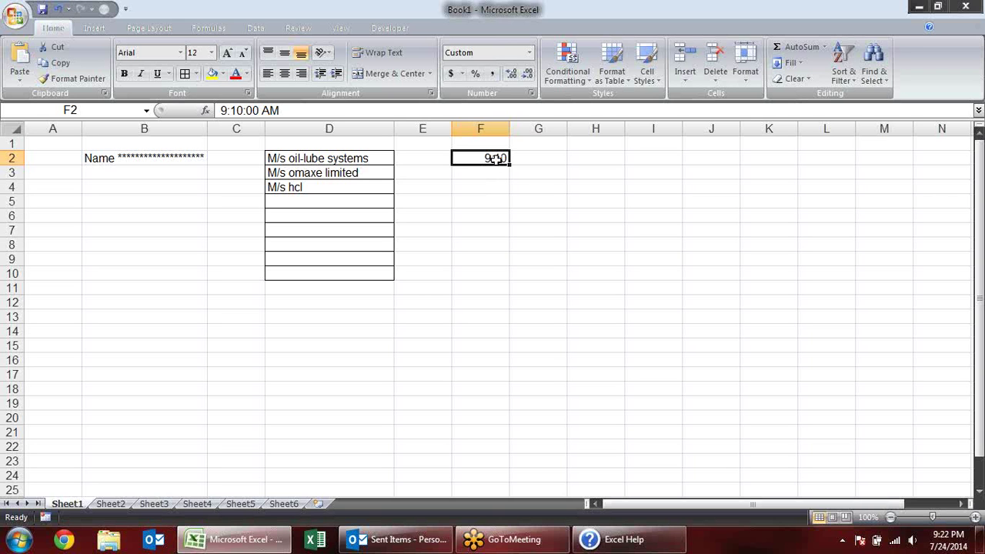
# Inspect F2's stored value 9:10:00 AM, then widen column G
pyautogui.doubleClick(497, 159)
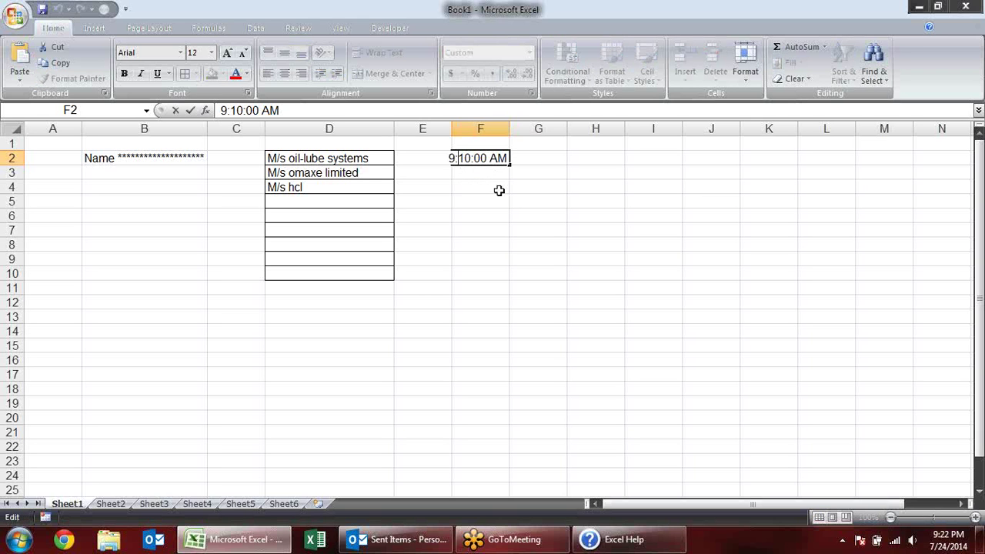
pyautogui.press('Return')
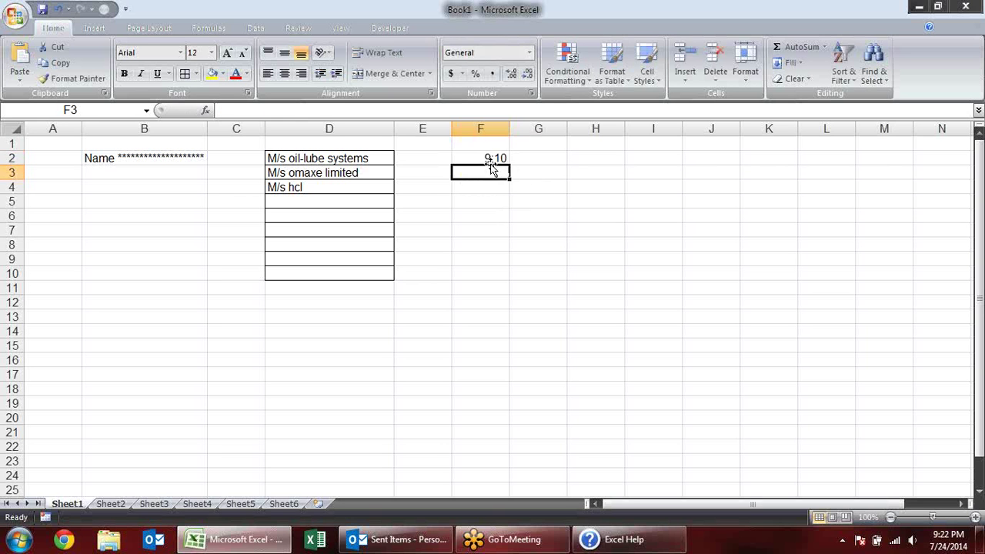
pyautogui.click(499, 159)
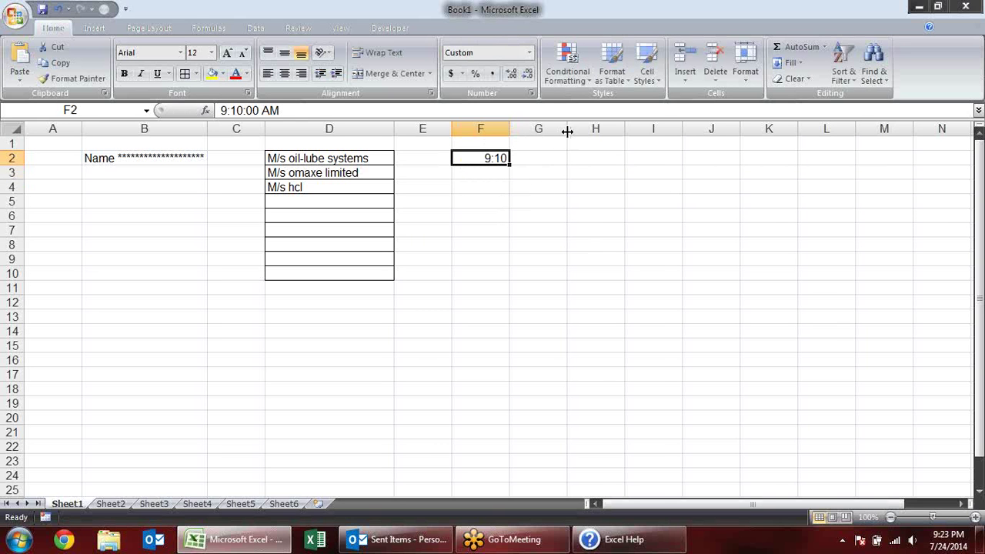
pyautogui.moveTo(568, 130); pyautogui.dragTo(605, 134)
# Give cells G2:G10 all borders
pyautogui.moveTo(554, 158); pyautogui.dragTo(562, 276)
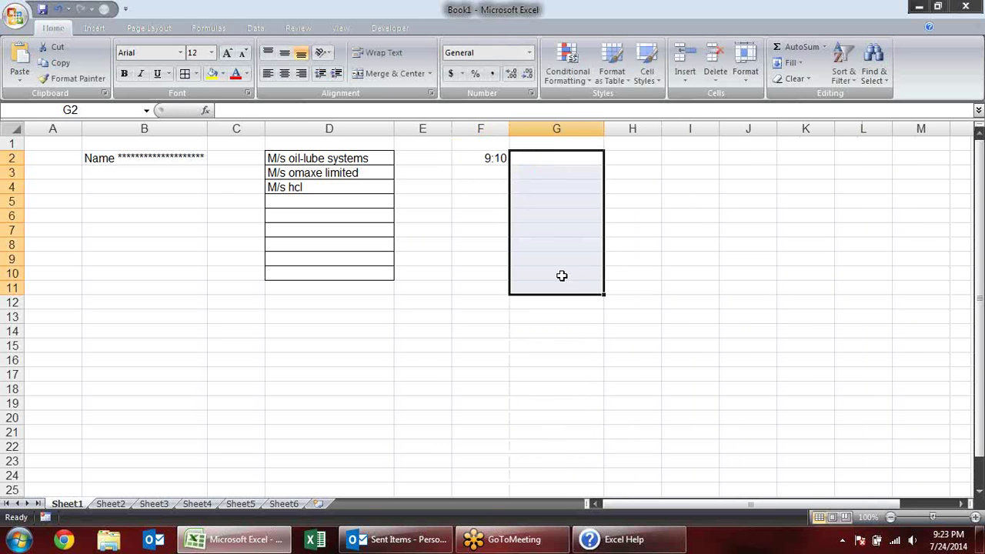
pyautogui.hotkey('alt', 'h')
pyautogui.press('b')
pyautogui.press('a')
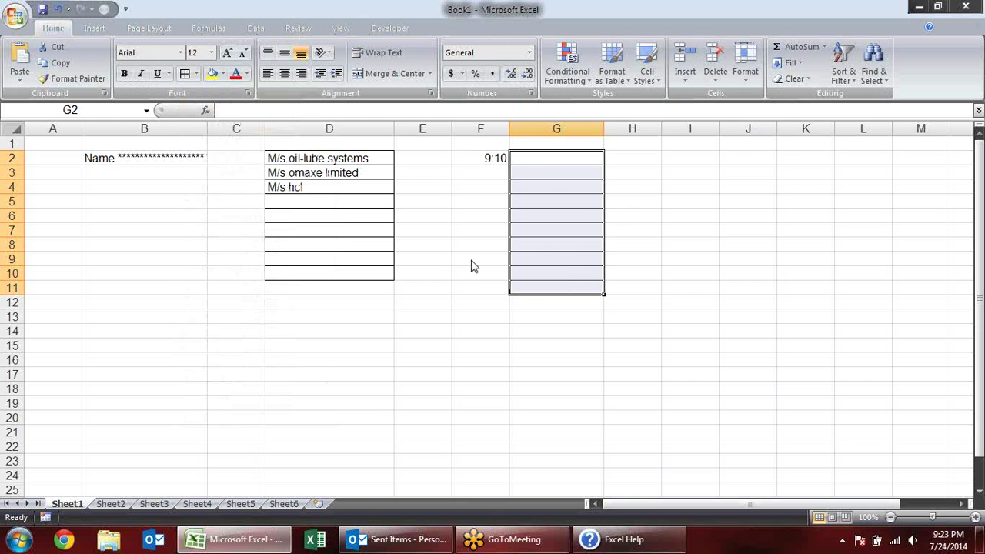
# Apply the custom number format 00":"00 to G2:G10
pyautogui.hotkey('ctrl', '1')
pyautogui.click(576, 231)
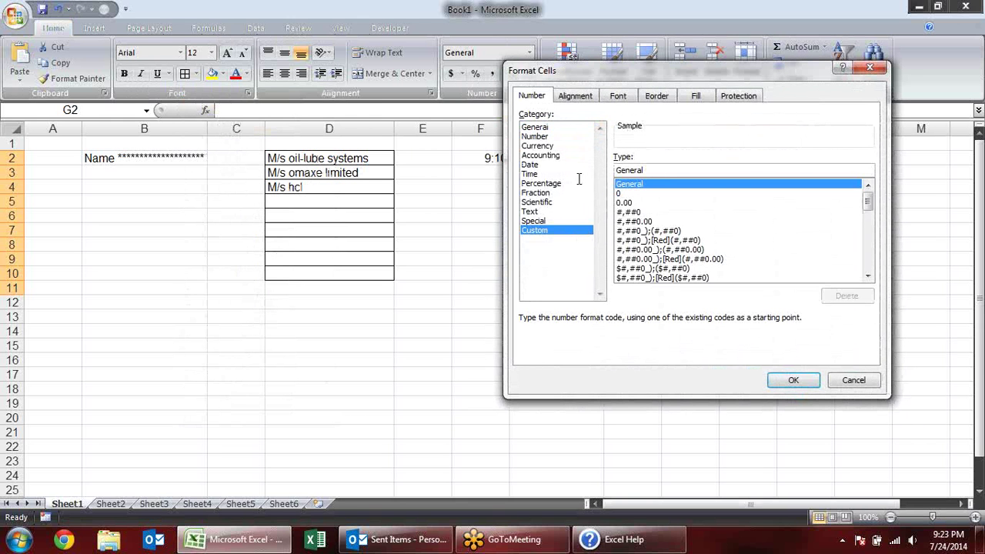
pyautogui.doubleClick(614, 171)
pyautogui.write('00 ":" 00')
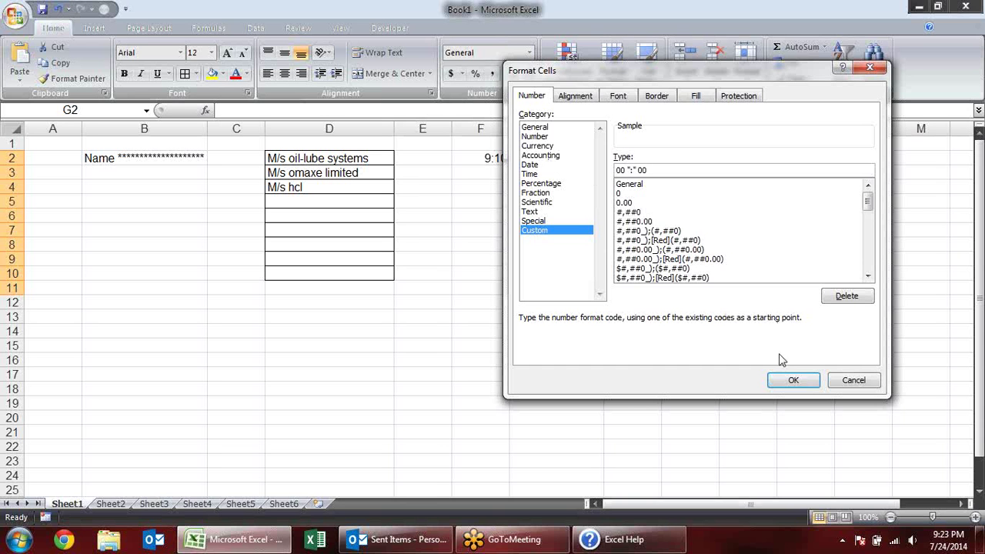
pyautogui.click(793, 382)
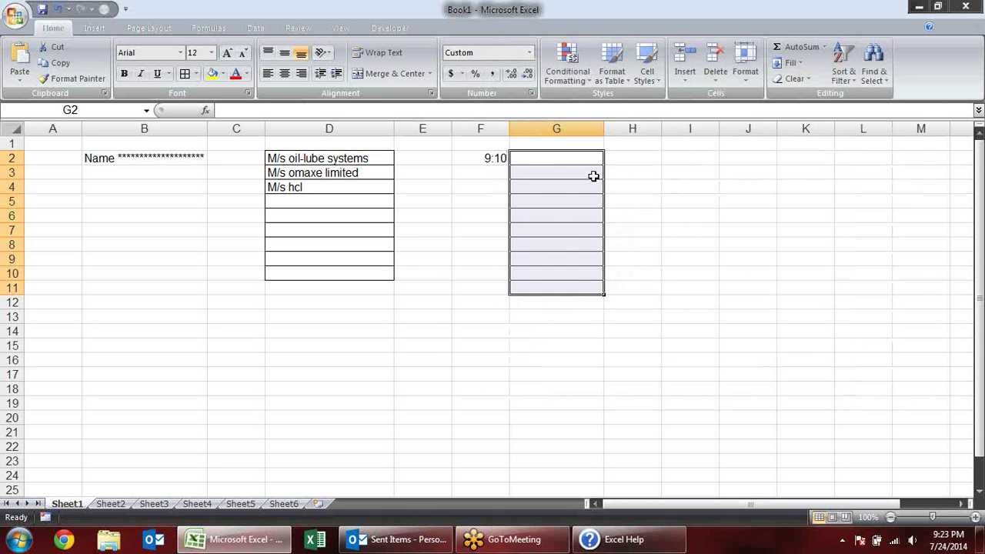
# Enter the times 09 : 10, 10 : 20, 03 : 15 and 12 : 00 in G2:G5
pyautogui.click(549, 160)
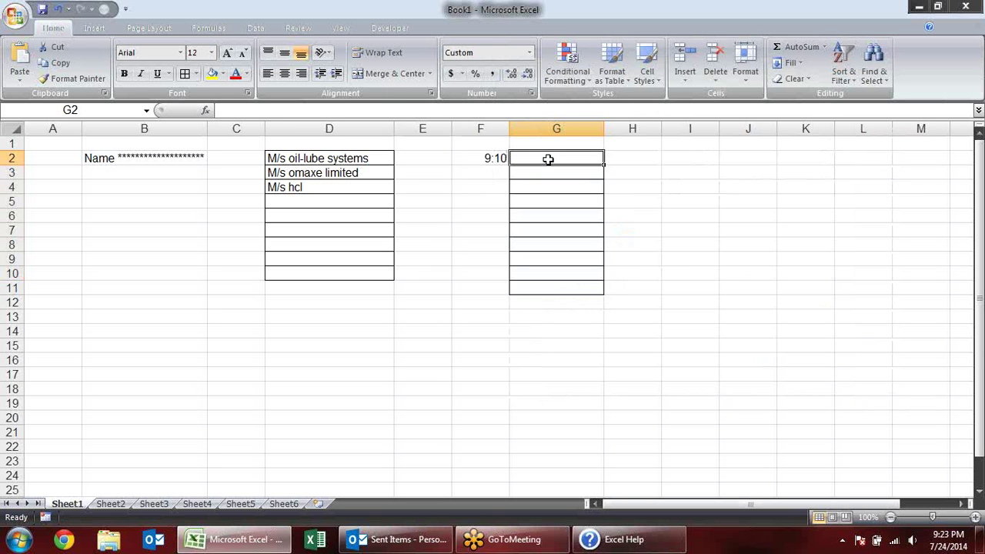
pyautogui.write('9')
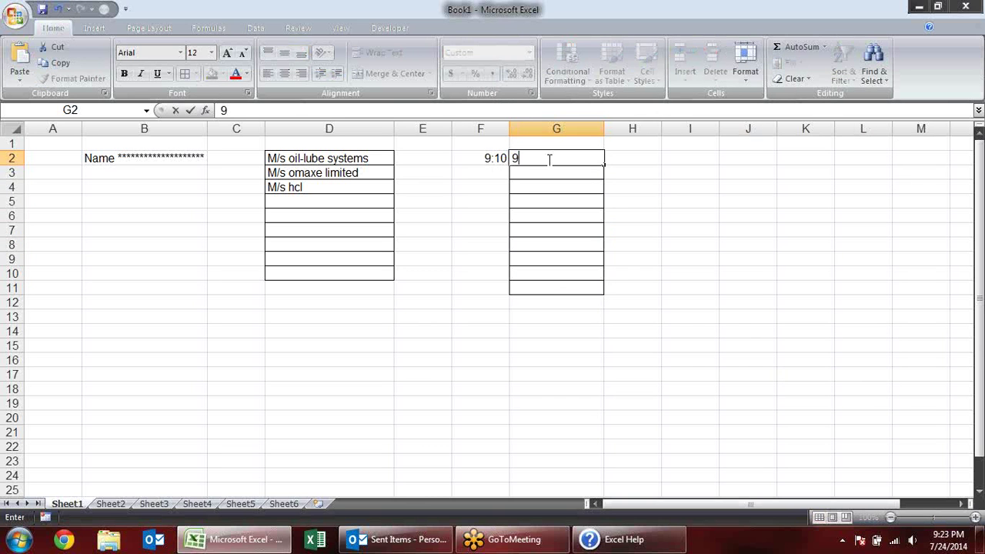
pyautogui.write('09 : 10')
pyautogui.press('Return')
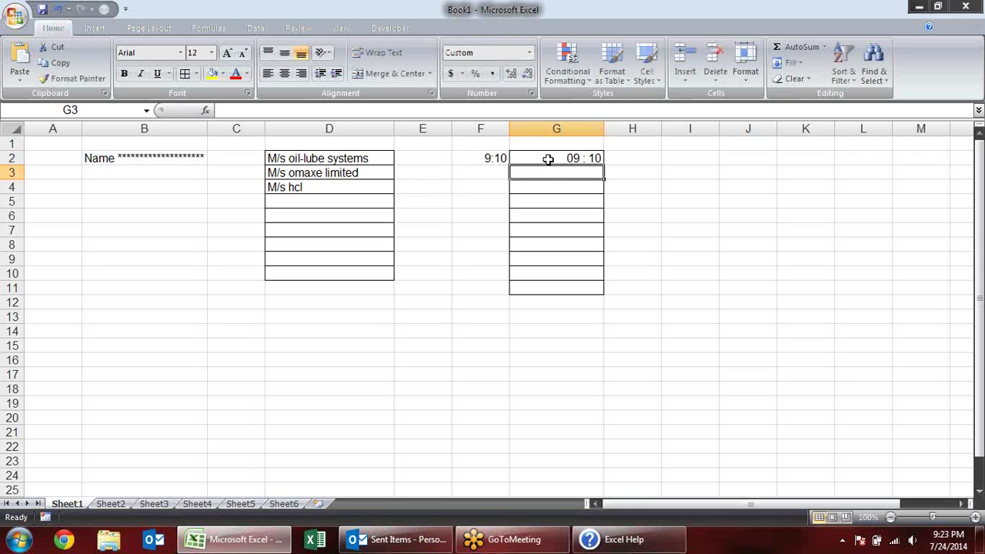
pyautogui.write('10 : 20')
pyautogui.press('Return')
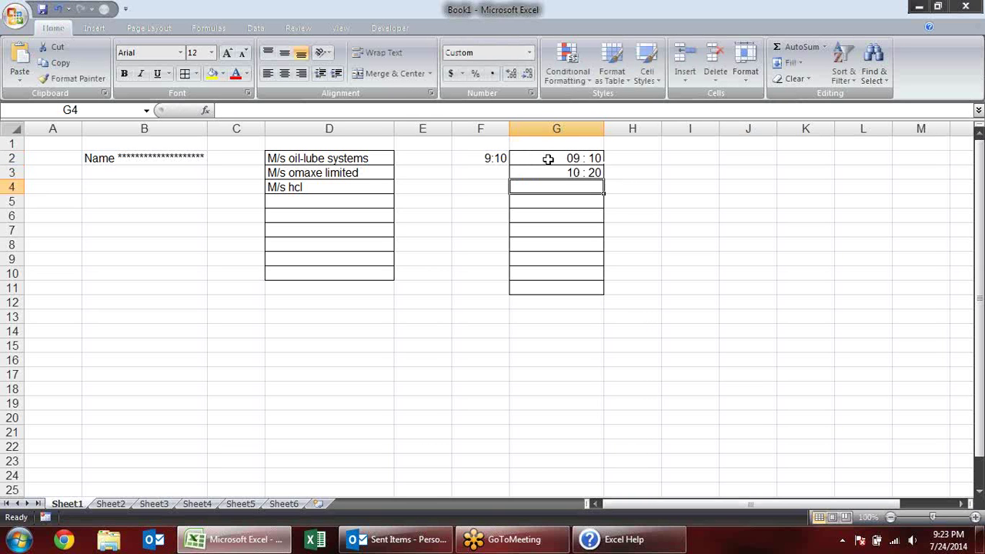
pyautogui.write('03 : 15')
pyautogui.press('Return')
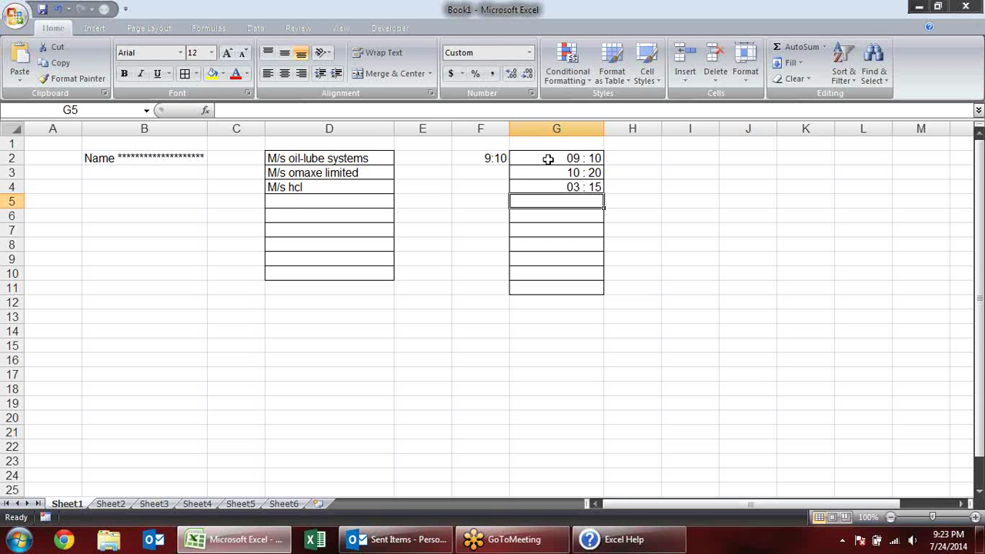
pyautogui.write('12')
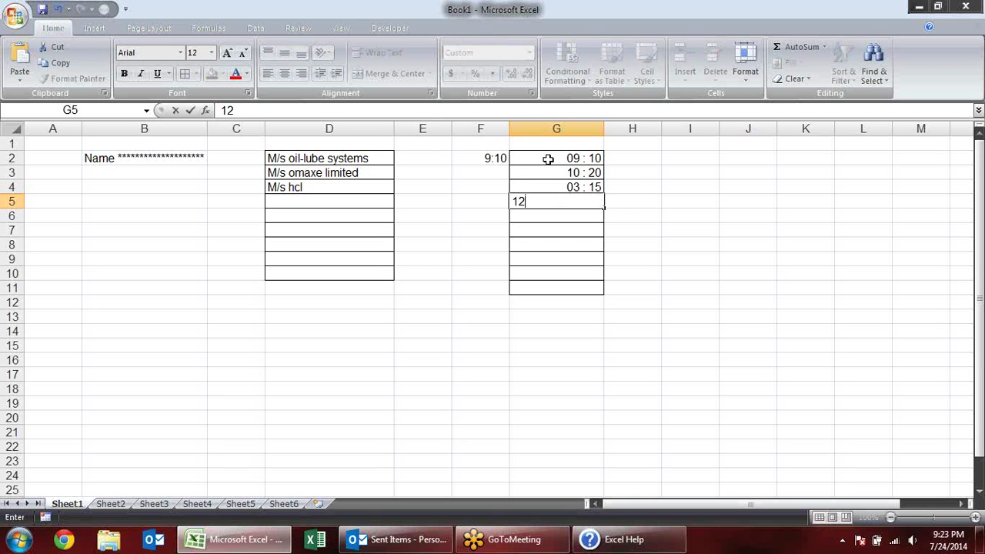
pyautogui.write('00')
pyautogui.press('Return')
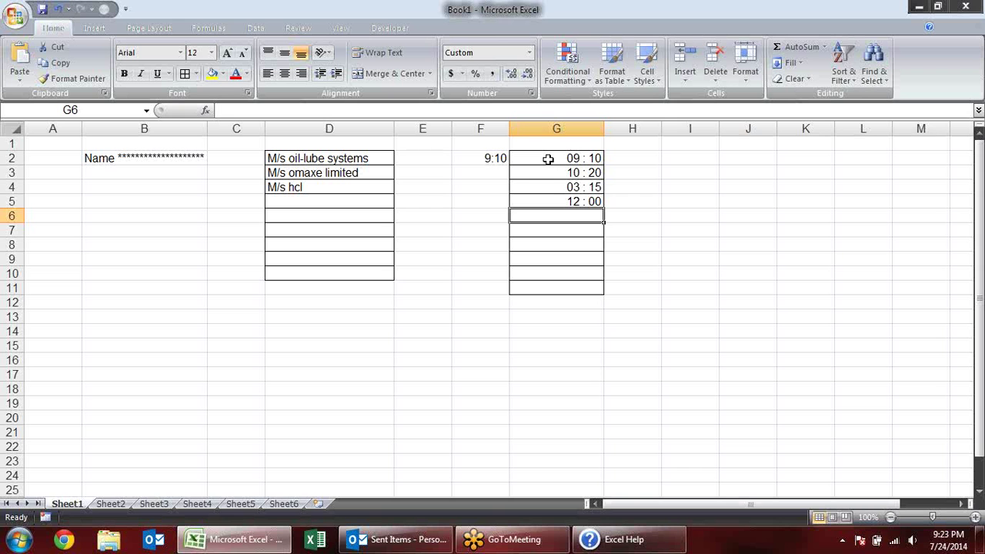
# Inspect the raw values stored behind G2 and G3, such as 910
pyautogui.click(591, 157)
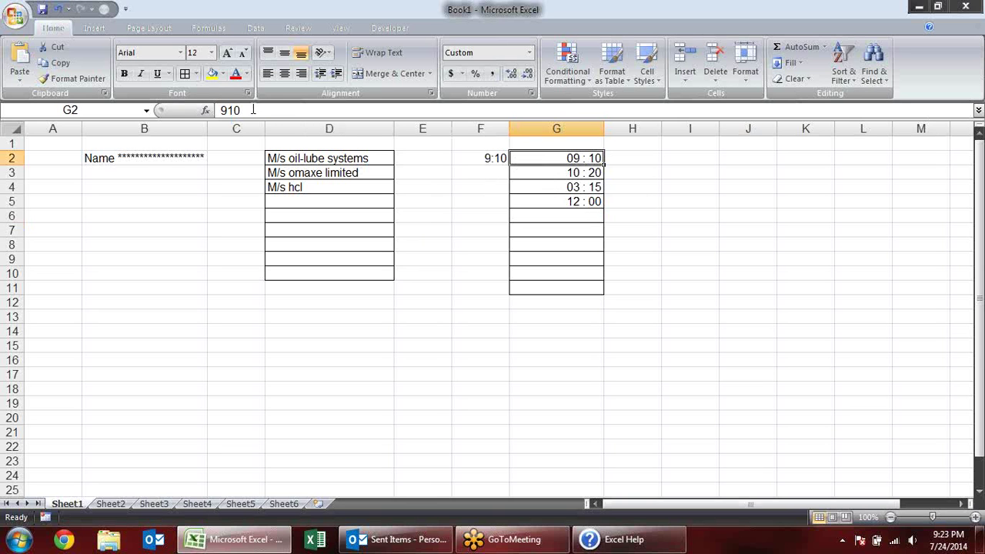
pyautogui.doubleClick(576, 159)
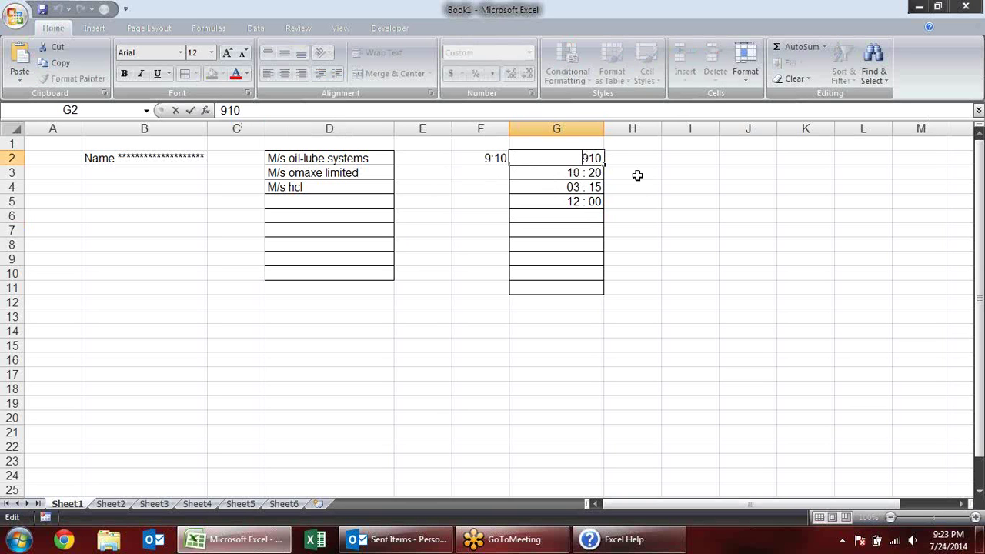
pyautogui.doubleClick(585, 173)
pyautogui.click(590, 201)
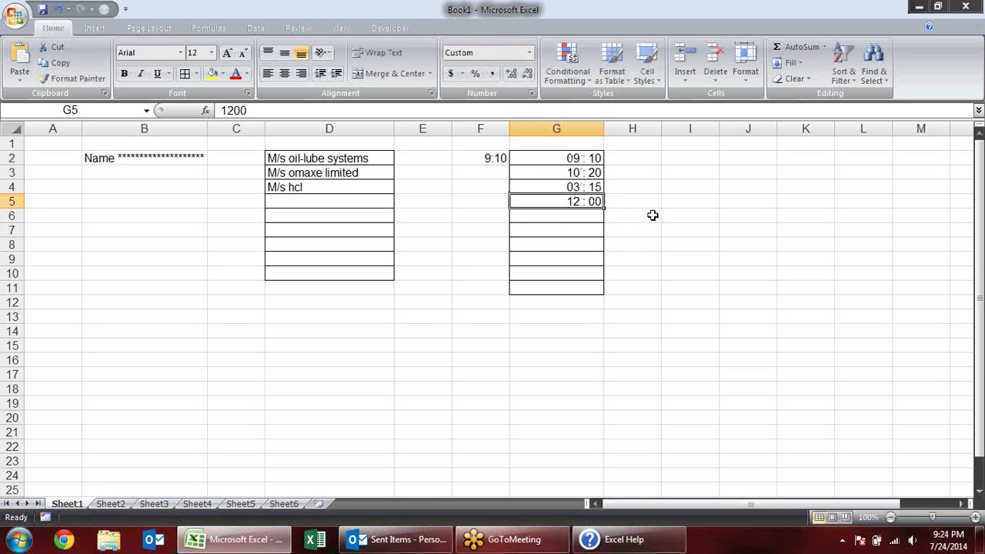
pyautogui.moveTo(589, 160); pyautogui.dragTo(589, 201)
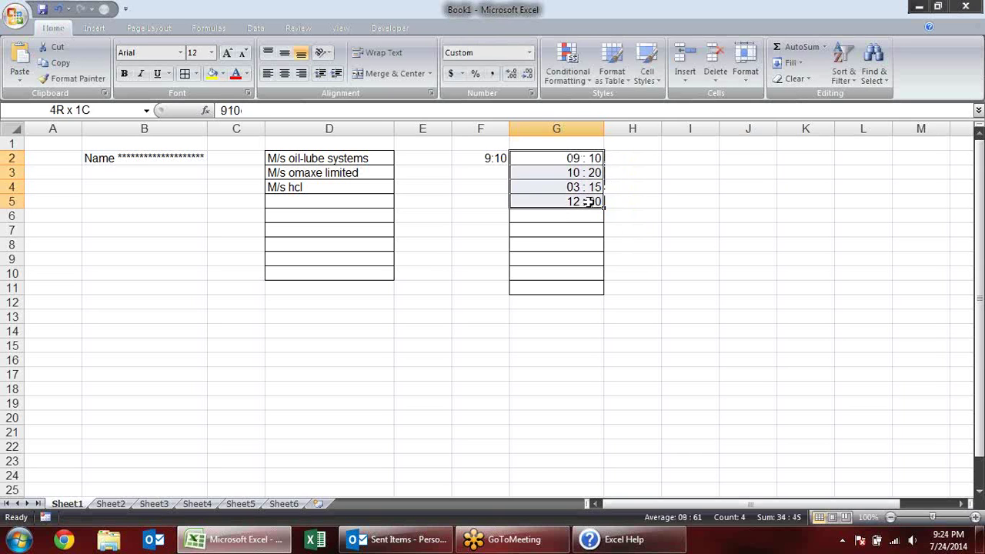
pyautogui.click(644, 200)
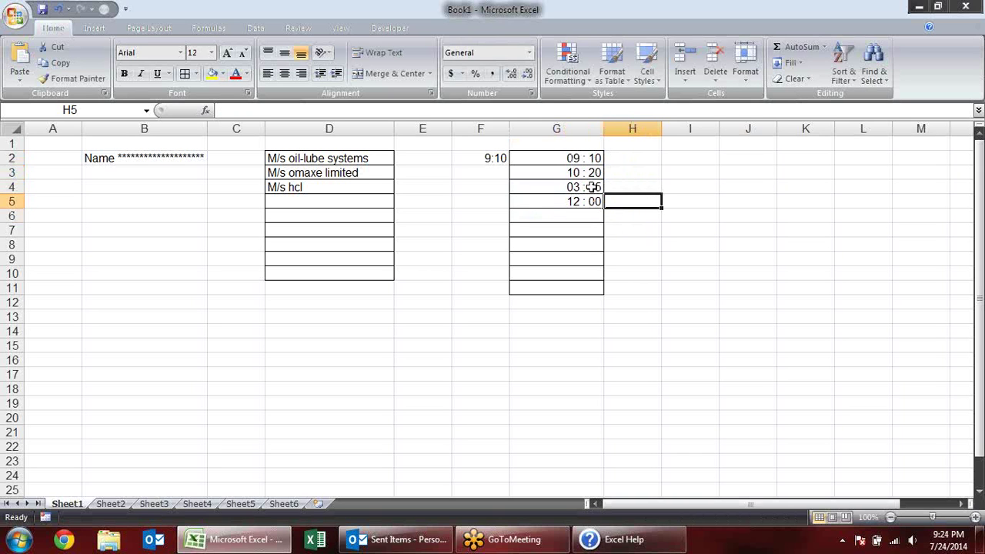
# Clear the original 9:10 time from F2
pyautogui.click(485, 154)
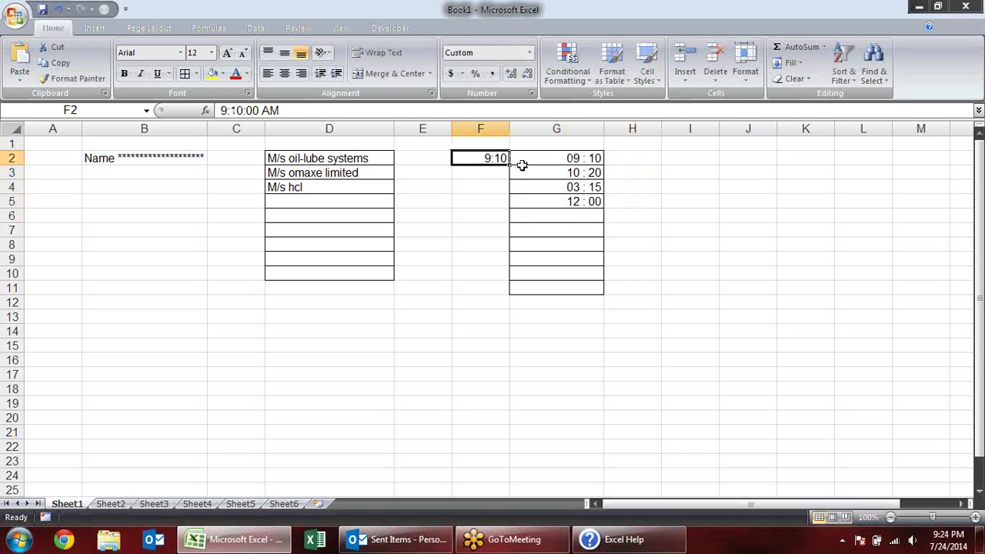
pyautogui.press('Delete')
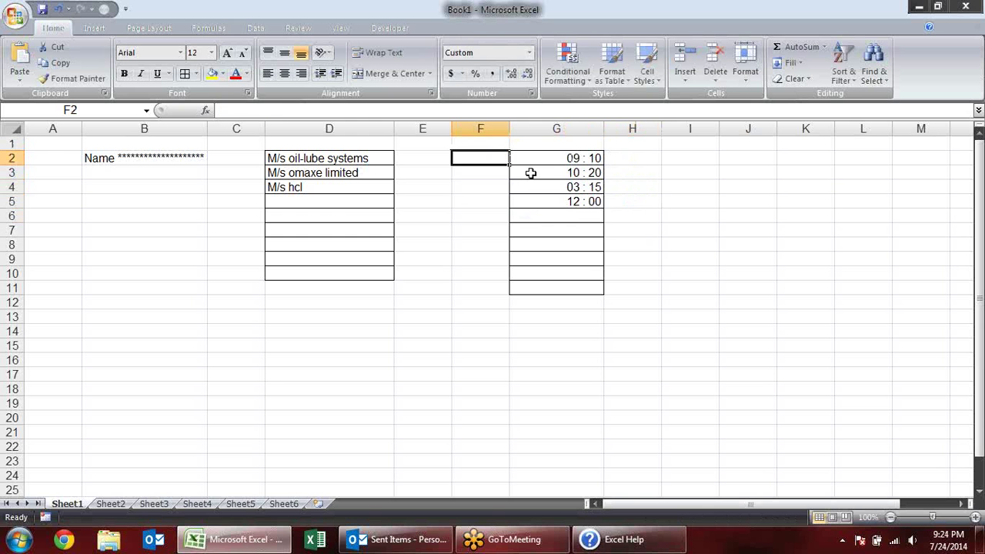
pyautogui.click(239, 369)
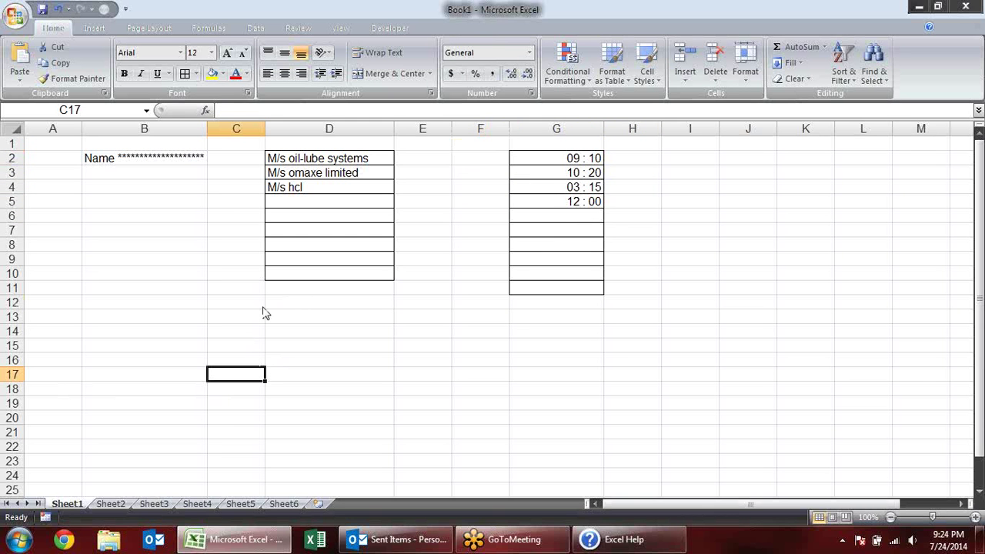
pyautogui.hotkey('ctrl', '1')
pyautogui.press('Escape')
pyautogui.click(213, 315)
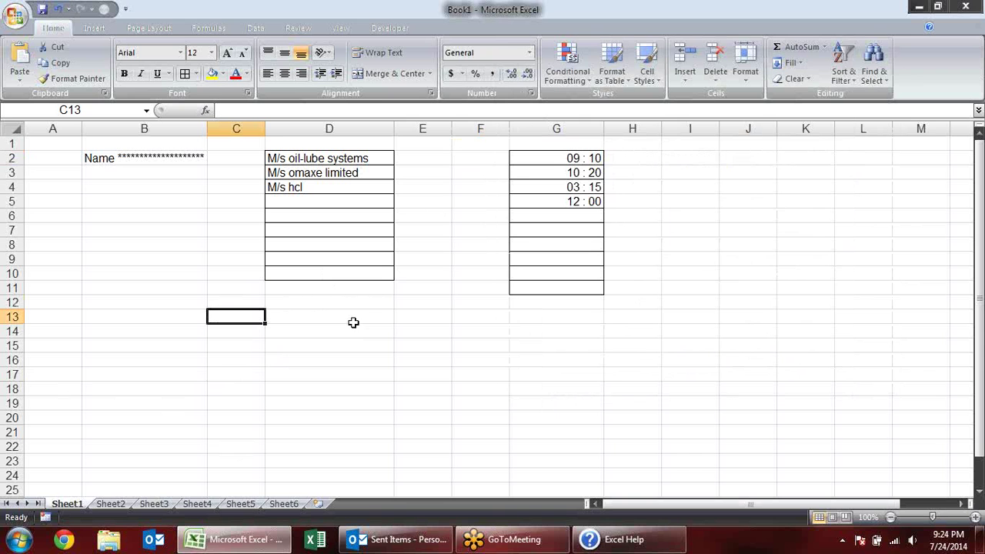
pyautogui.write('1125')
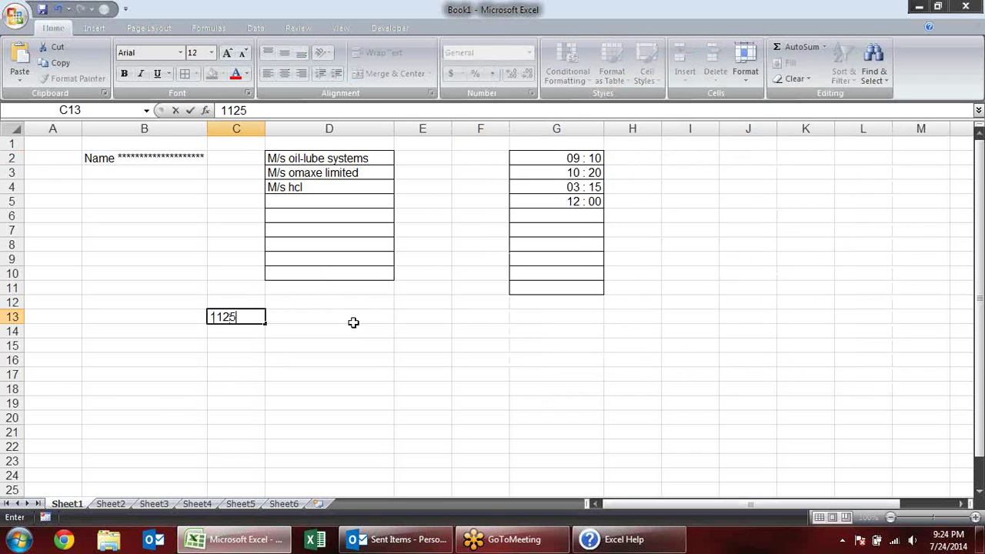
pyautogui.write('33')
pyautogui.write('3')
pyautogui.press('Return')
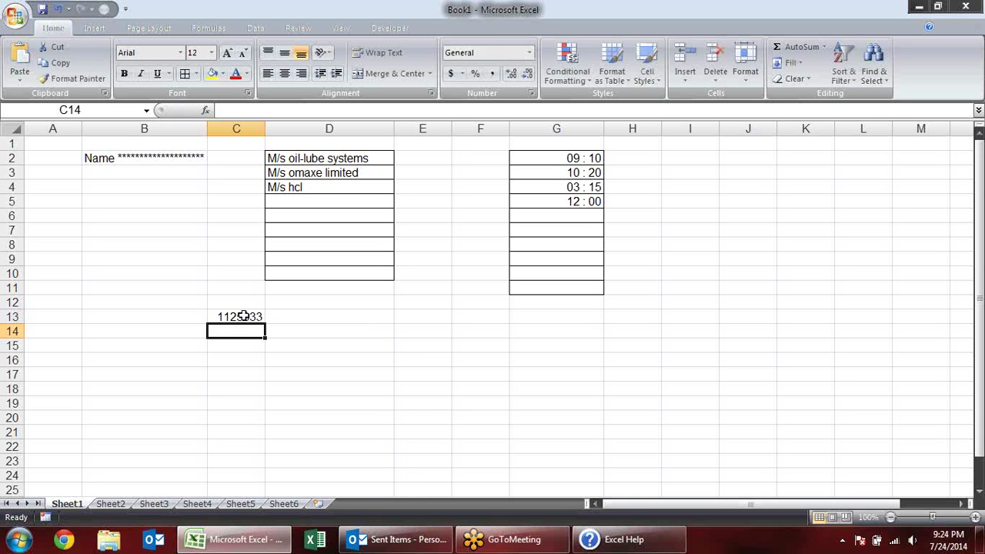
pyautogui.click(243, 316)
pyautogui.hotkey('ctrl', '1')
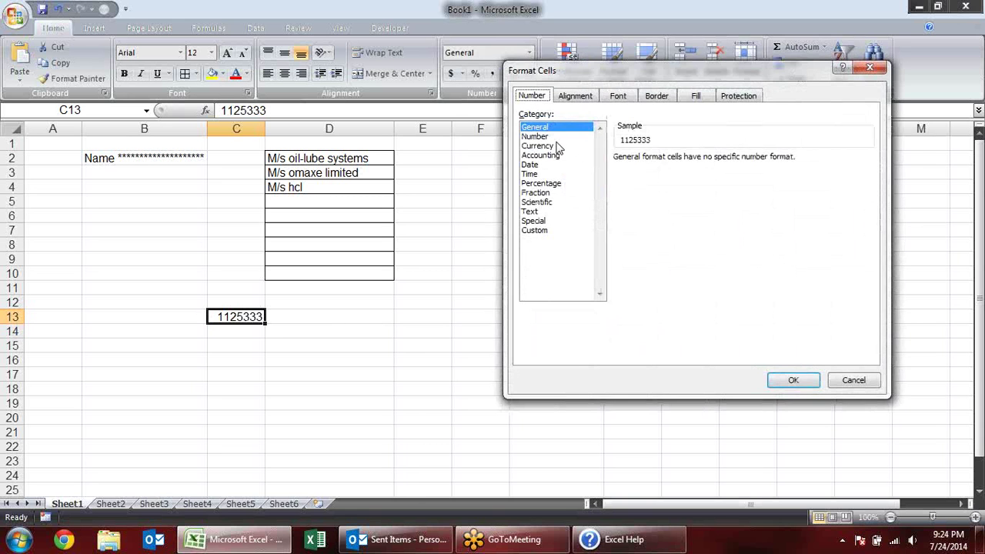
pyautogui.click(556, 137)
pyautogui.click(647, 177)
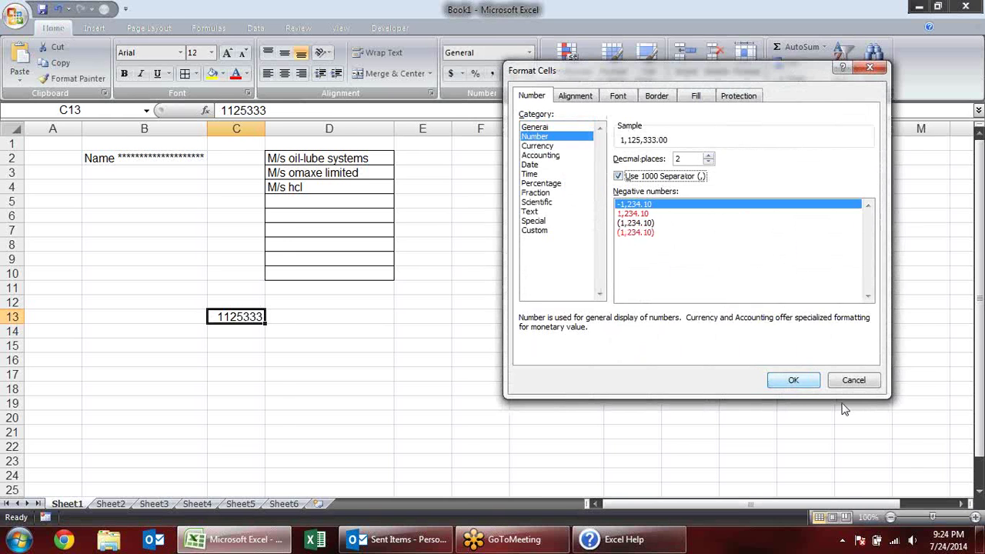
pyautogui.click(793, 380)
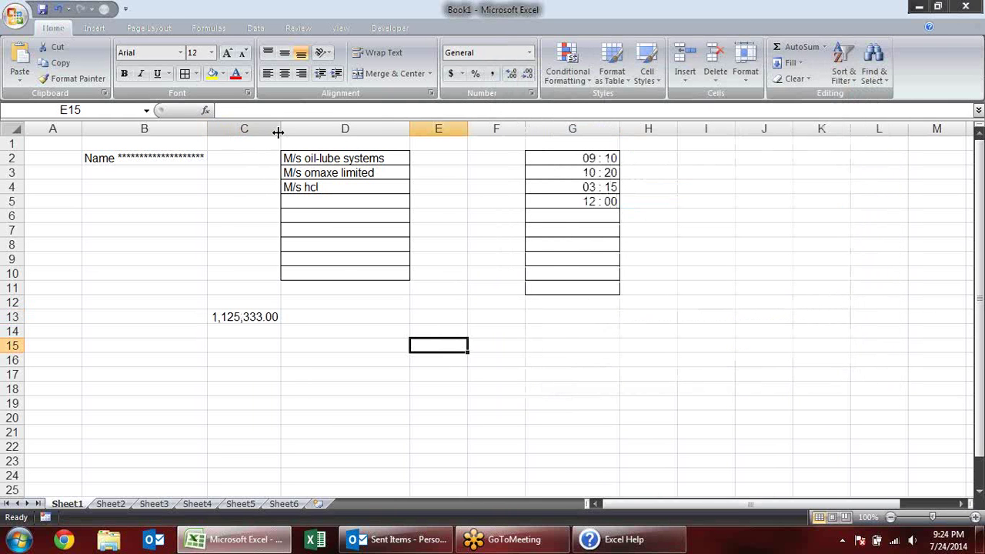
pyautogui.moveTo(281, 129); pyautogui.dragTo(322, 129)
pyautogui.click(288, 311)
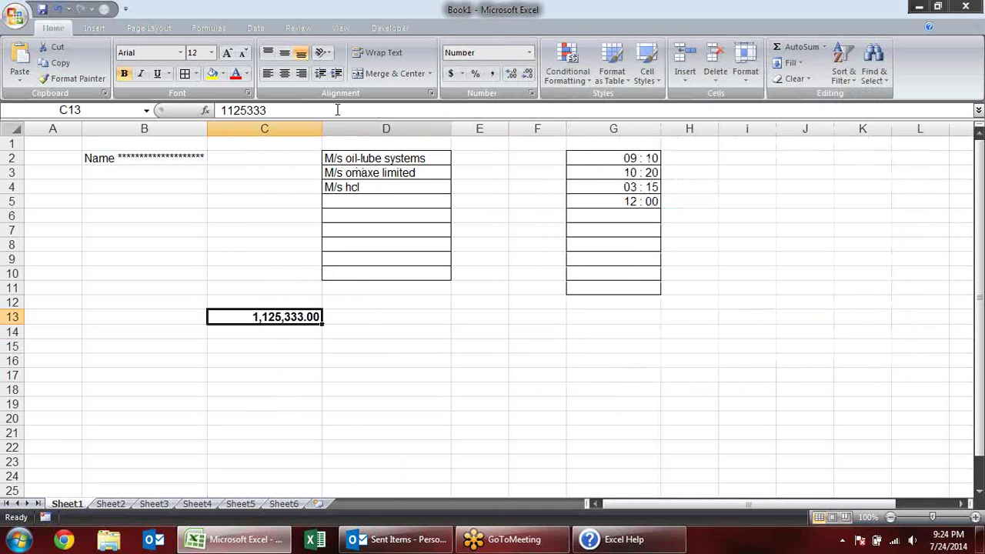
pyautogui.click(228, 54)
pyautogui.click(228, 54)
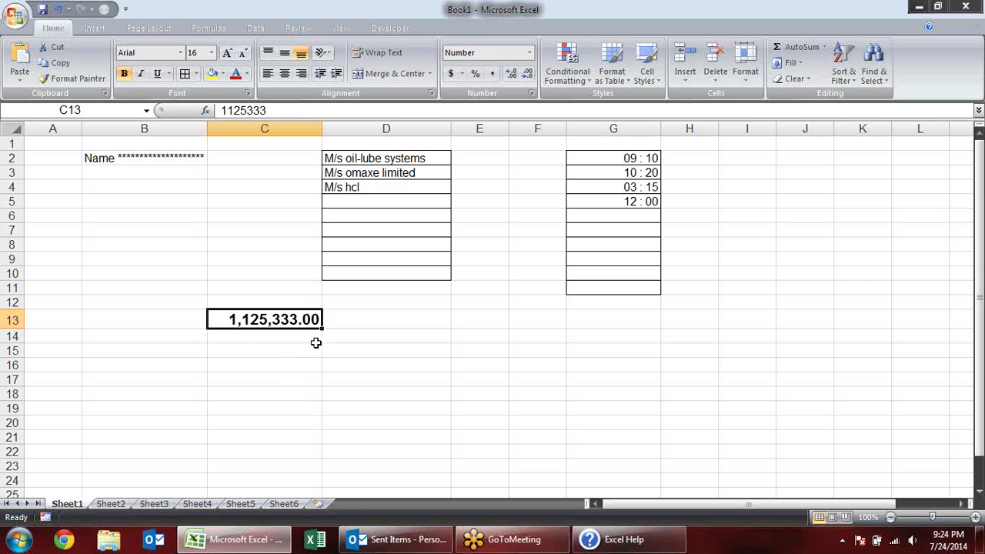
pyautogui.click(358, 340)
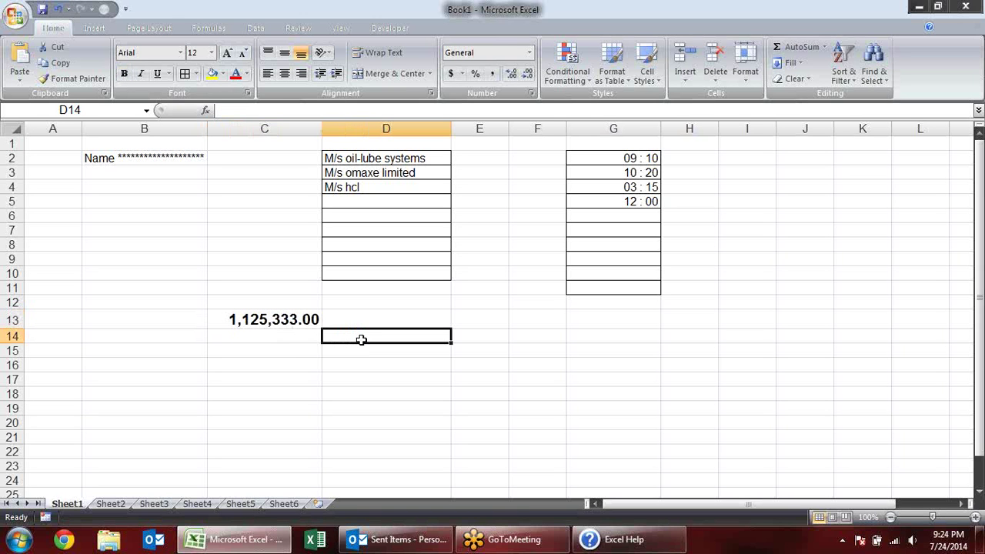
pyautogui.click(287, 314)
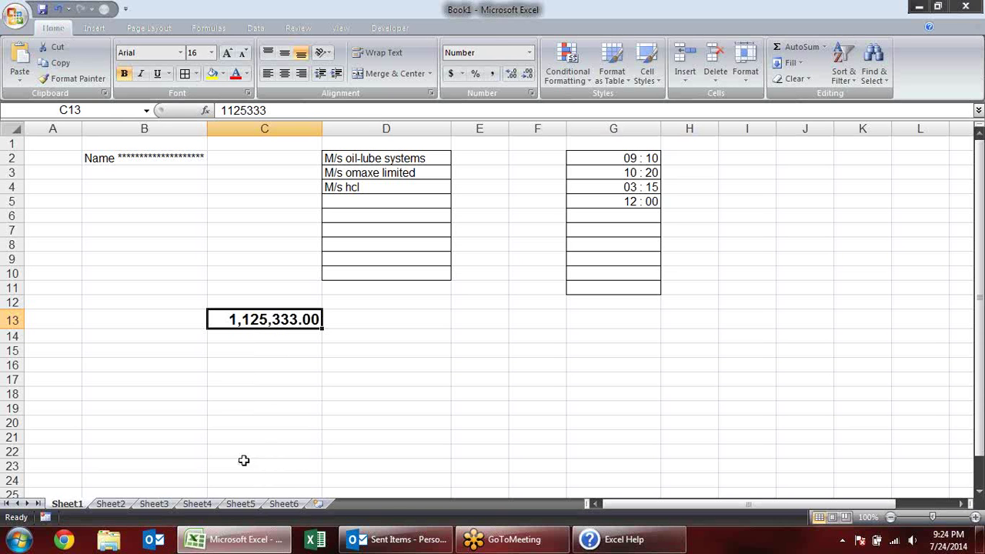
# Minimize Excel, browse Computer to D:\Showcase and open the 'indian number format' workbook
pyautogui.click(921, 6)
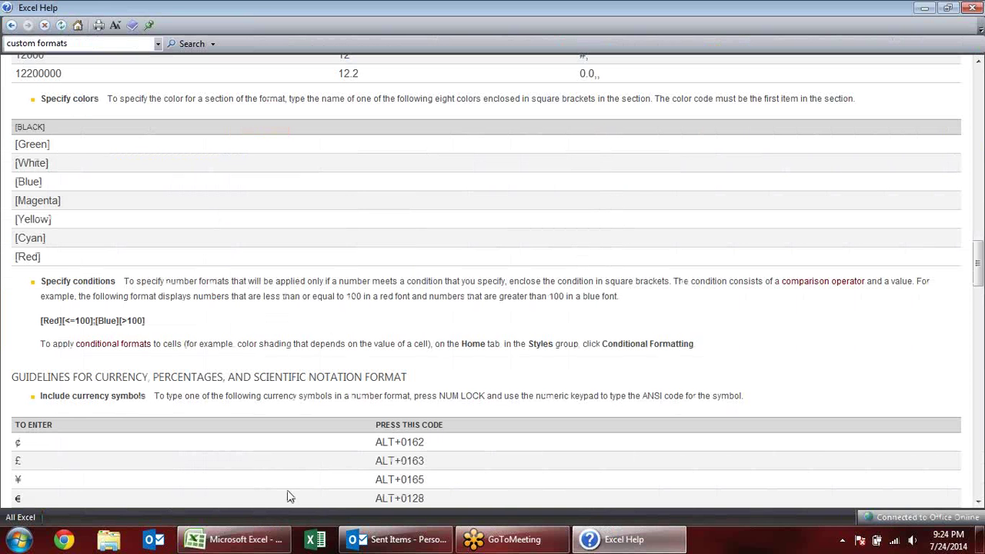
pyautogui.click(920, 7)
pyautogui.click(928, 6)
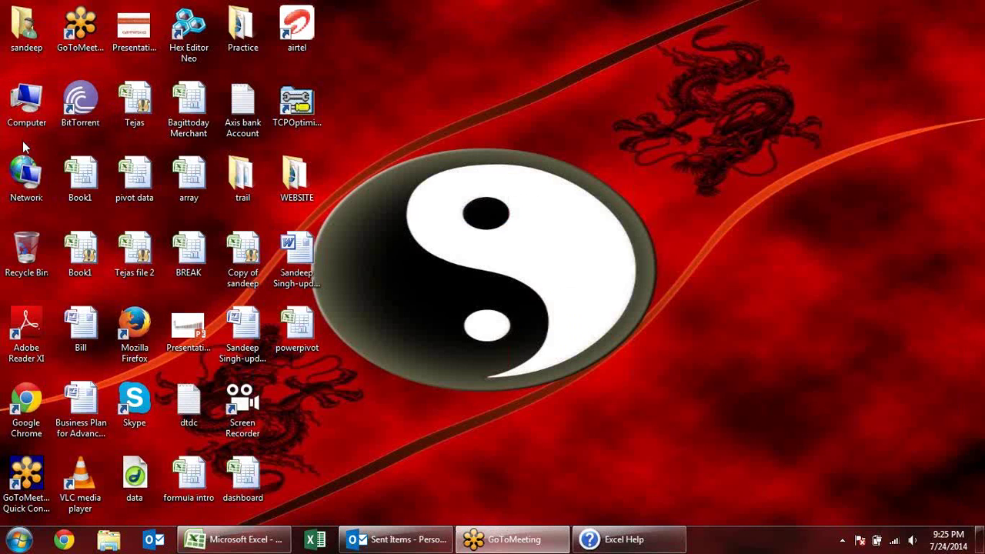
pyautogui.doubleClick(25, 102)
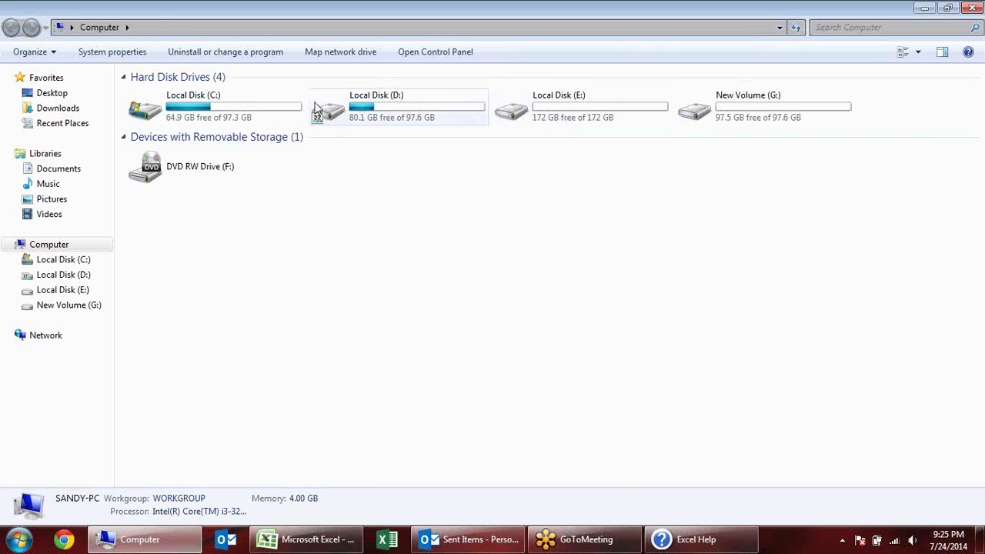
pyautogui.doubleClick(347, 112)
pyautogui.click(278, 205)
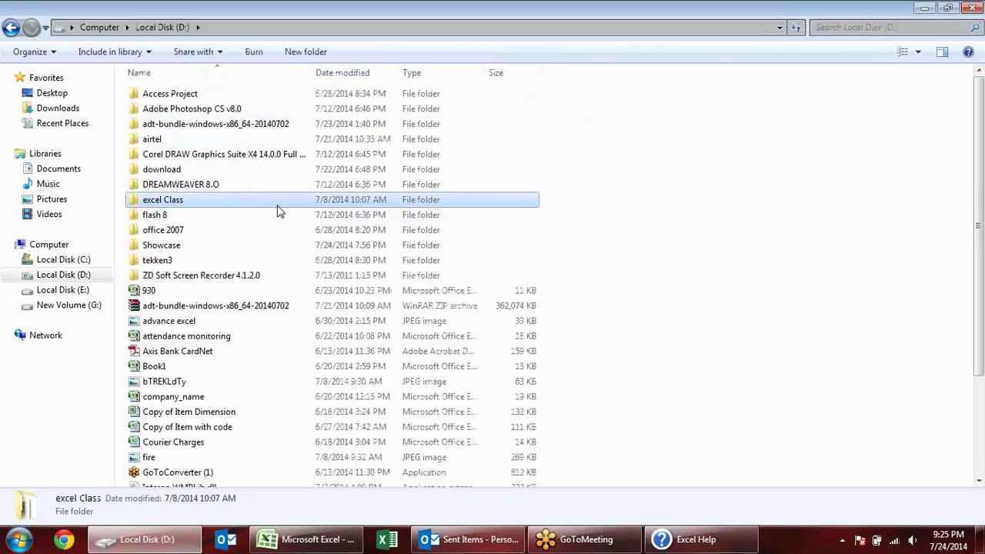
pyautogui.press('s')
pyautogui.press('Return')
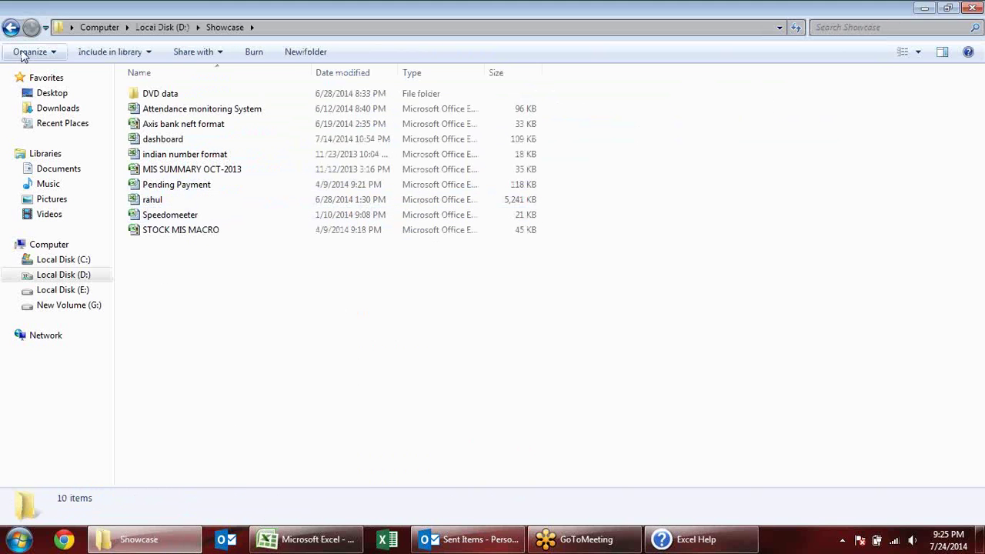
pyautogui.click(197, 157)
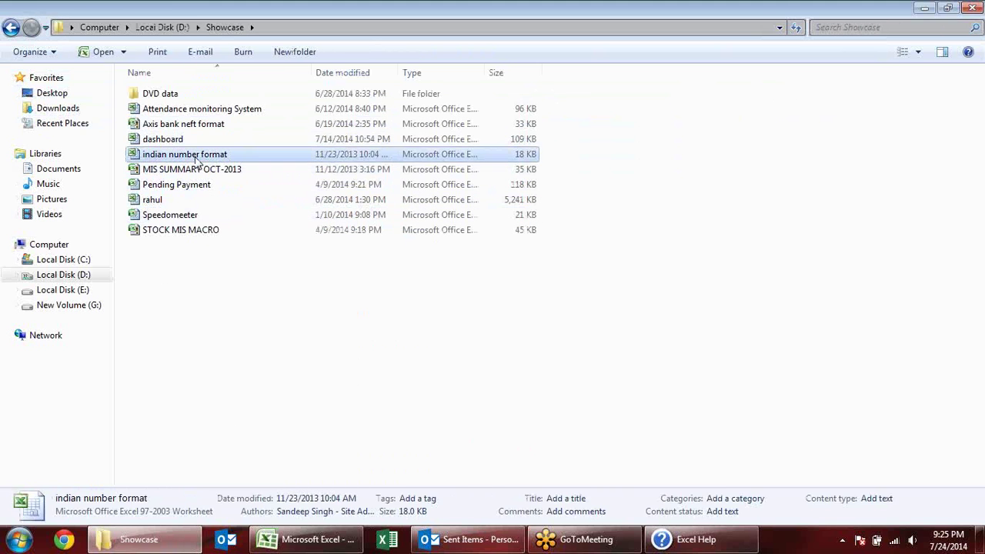
pyautogui.doubleClick(198, 159)
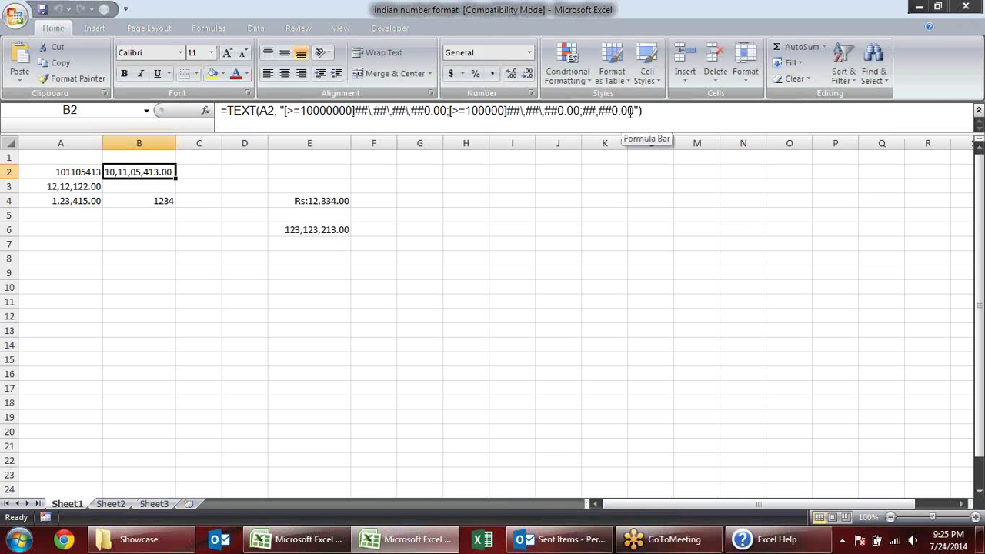
# Copy the lakh format code from B2's TEXT formula and return to Book1
pyautogui.moveTo(634, 110); pyautogui.dragTo(281, 111)
pyautogui.hotkey('ctrl', 'c')
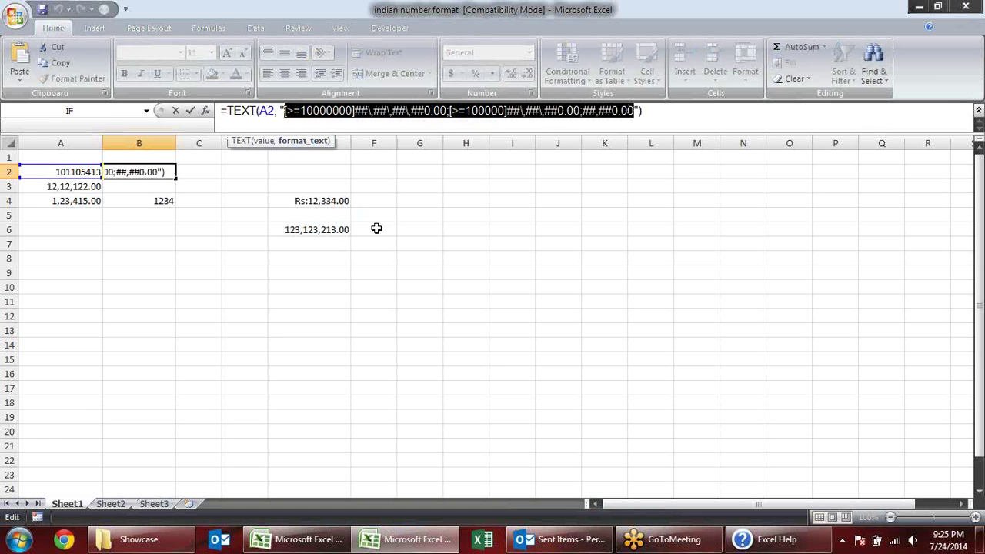
pyautogui.press('Escape')
pyautogui.click(406, 538)
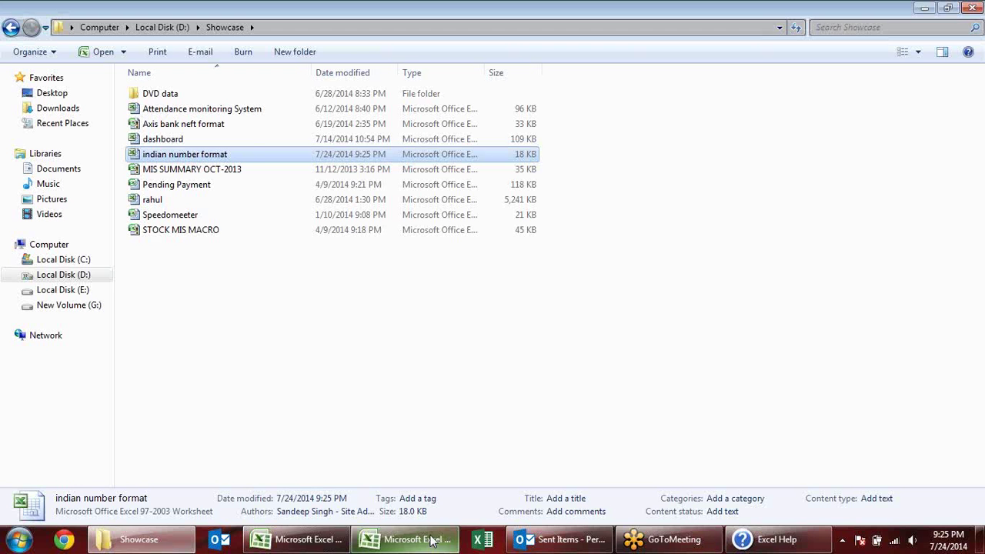
pyautogui.click(274, 541)
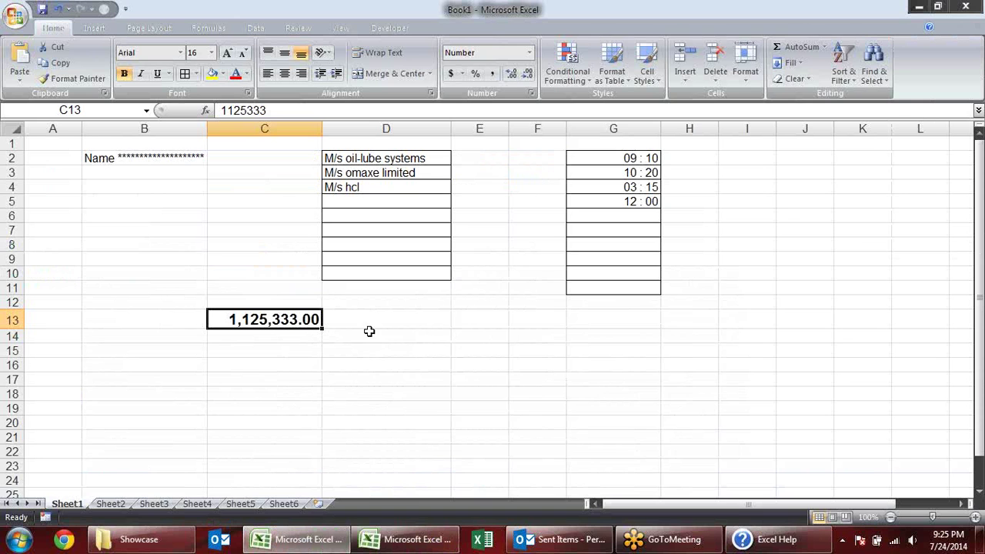
# Paste the copied code as C13's custom number format, showing 11,25,333.00
pyautogui.hotkey('ctrl', '1')
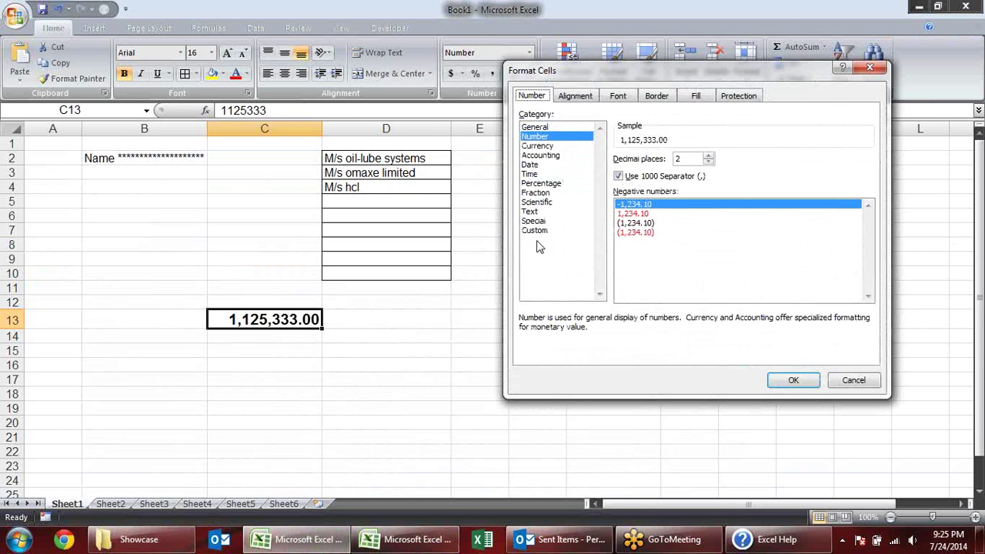
pyautogui.click(538, 232)
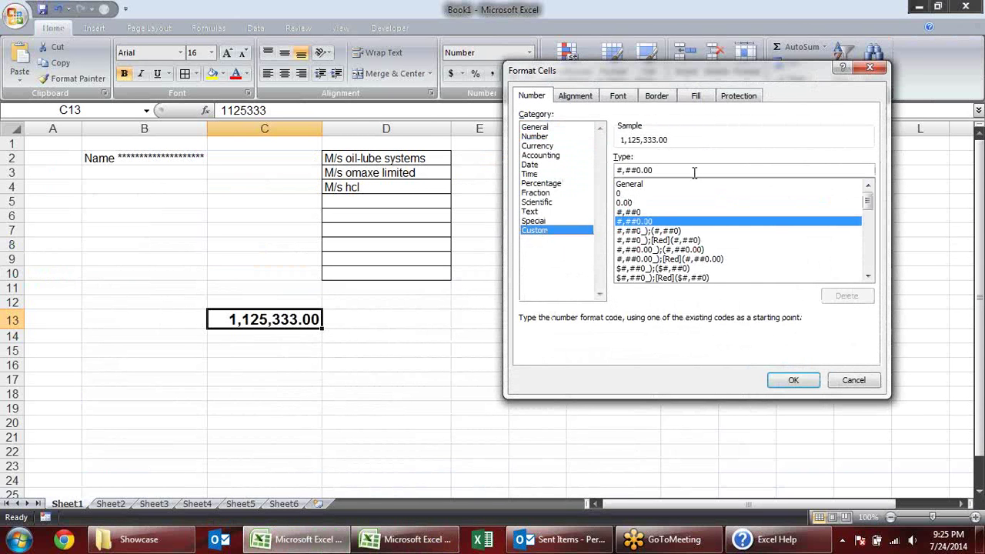
pyautogui.doubleClick(693, 170)
pyautogui.write('#\\,##0.00;[>=100000]##\\,##\\,##0.00;##;##0.00')
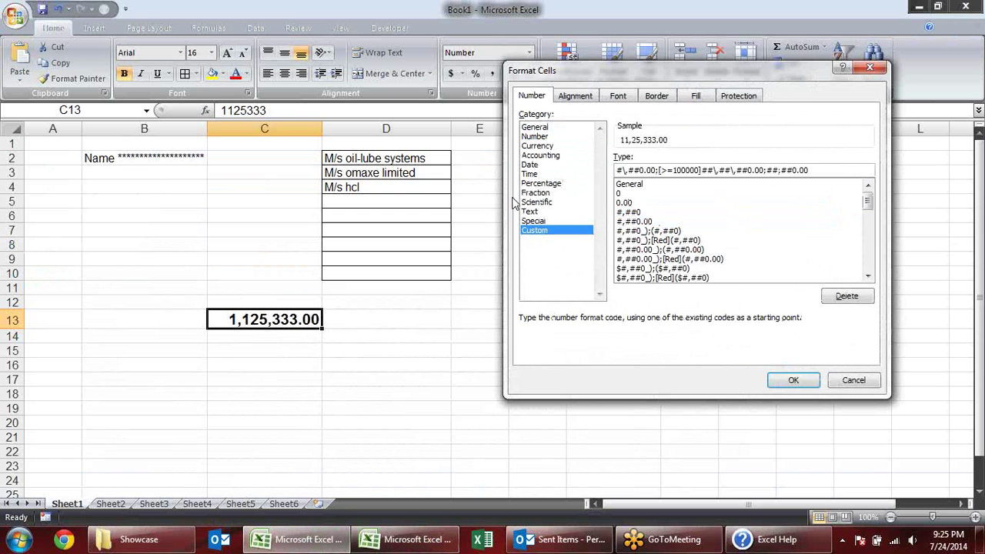
pyautogui.click(794, 380)
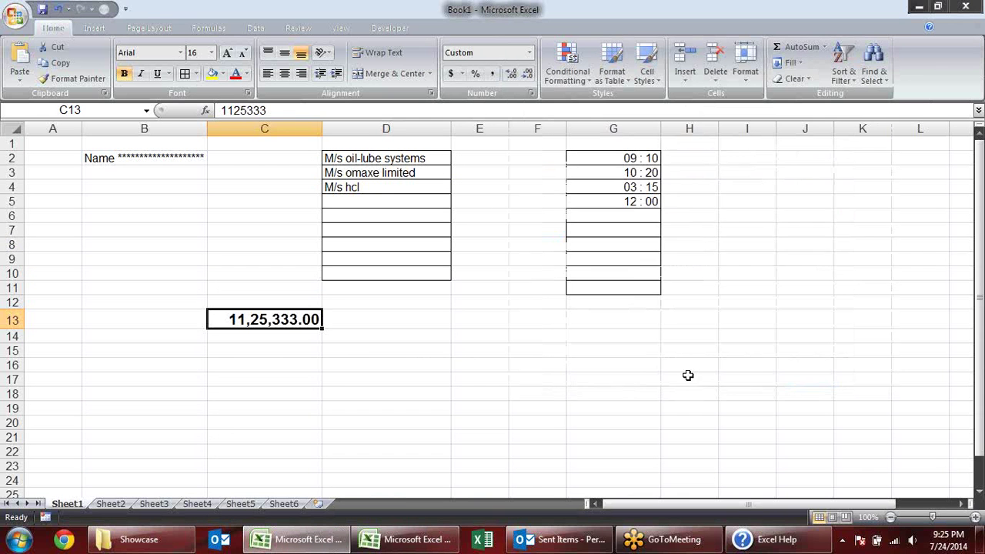
pyautogui.click(350, 365)
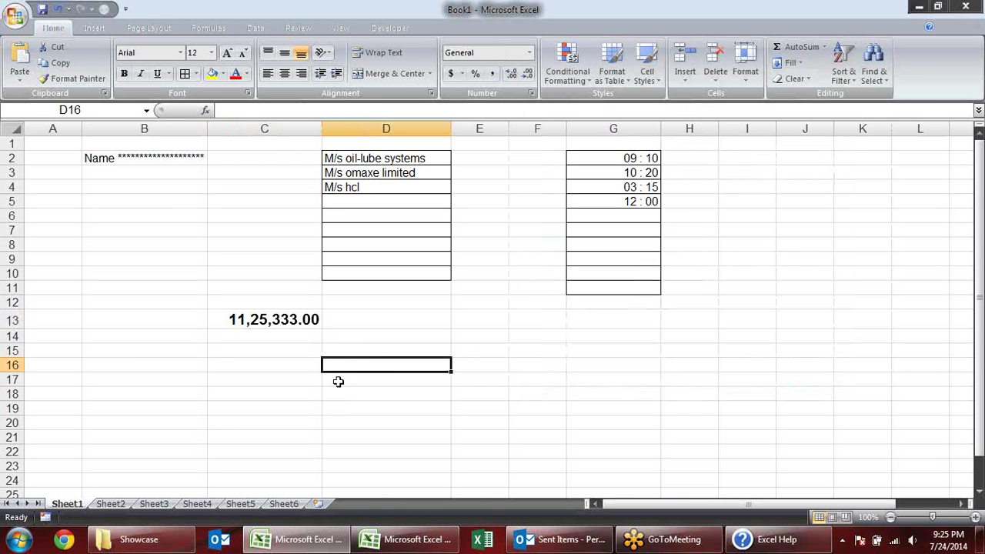
# Paste the lakh/crore format code into C15 as text and make it bold
pyautogui.click(268, 351)
pyautogui.hotkey('ctrl', 'v')
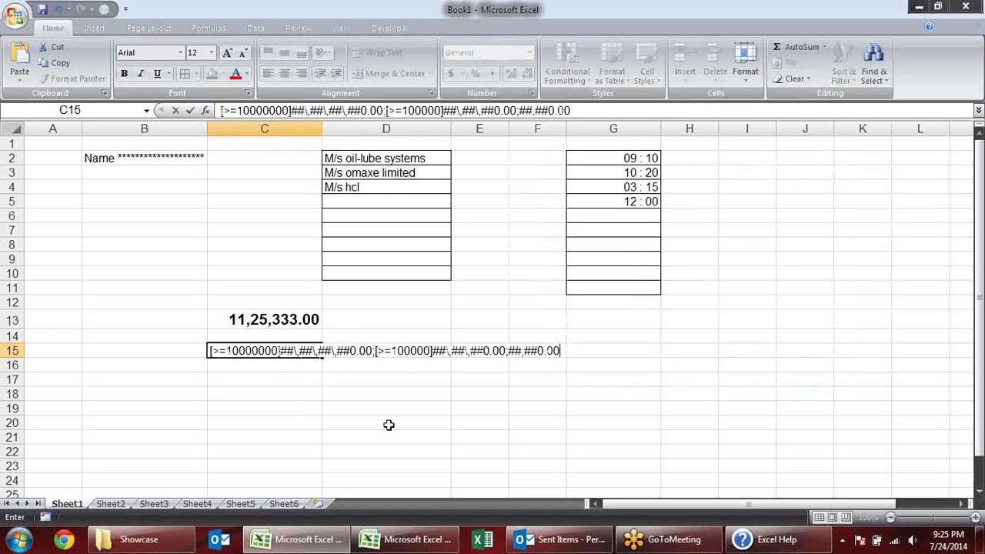
pyautogui.press('Return')
pyautogui.click(216, 353)
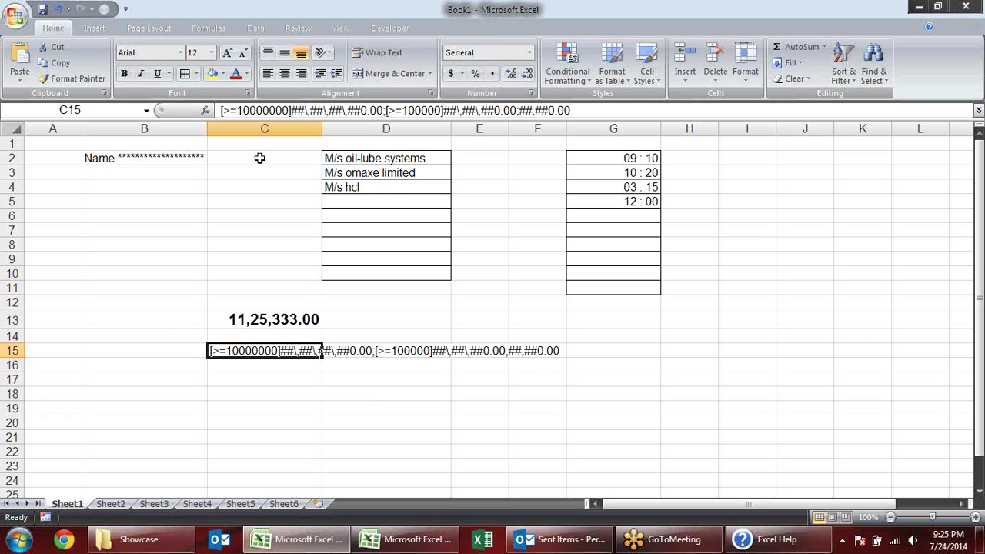
pyautogui.click(124, 73)
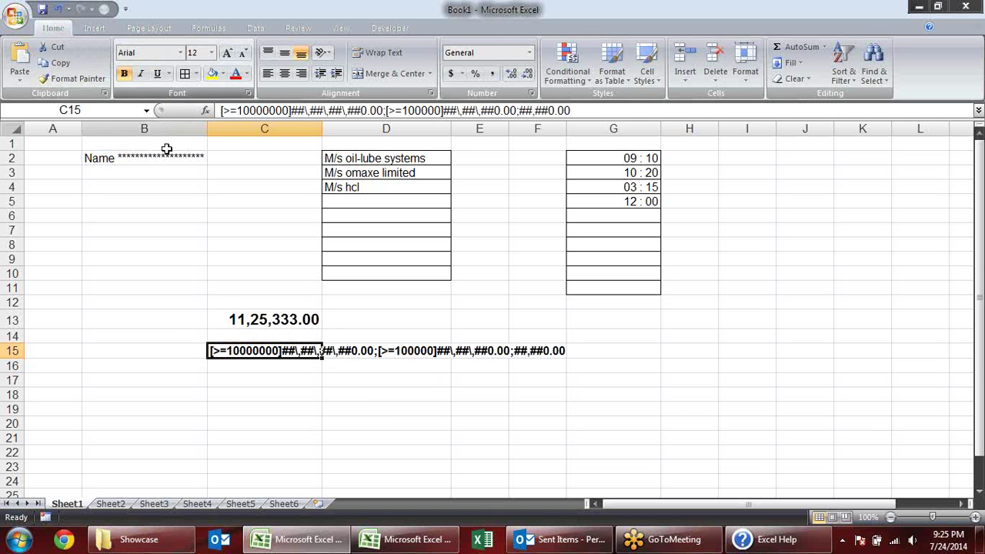
pyautogui.click(395, 403)
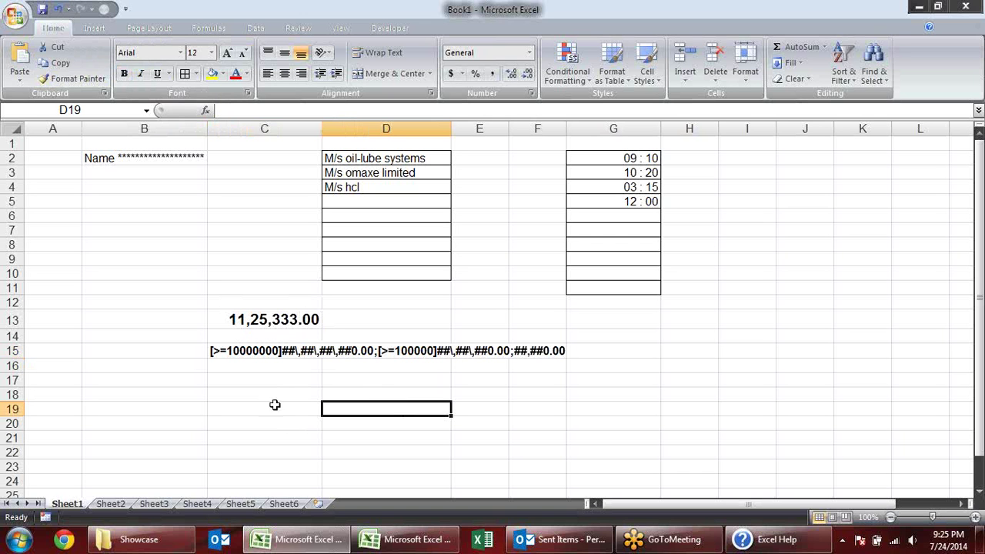
# Inspect the format code in C15, highlighting its crore-level section
pyautogui.click(260, 353)
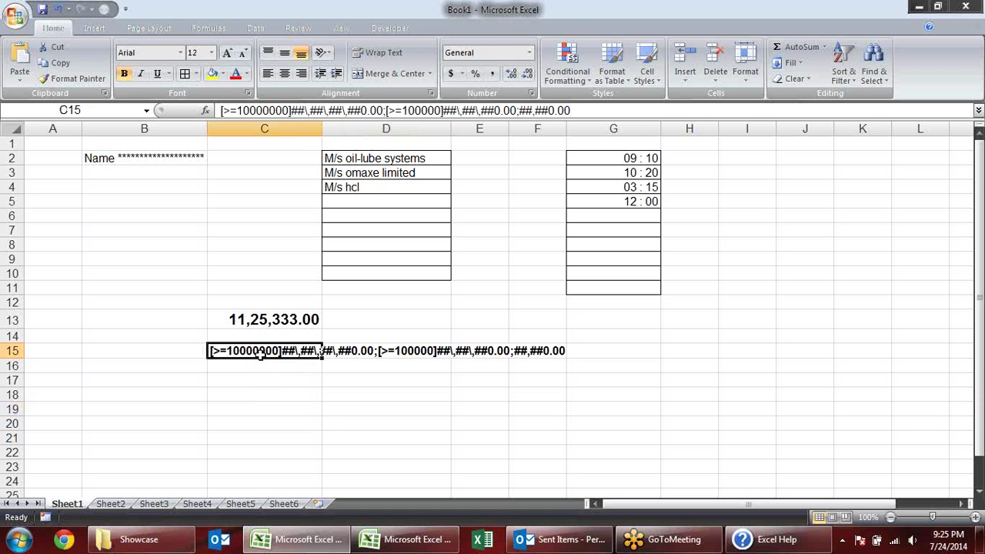
pyautogui.click(334, 383)
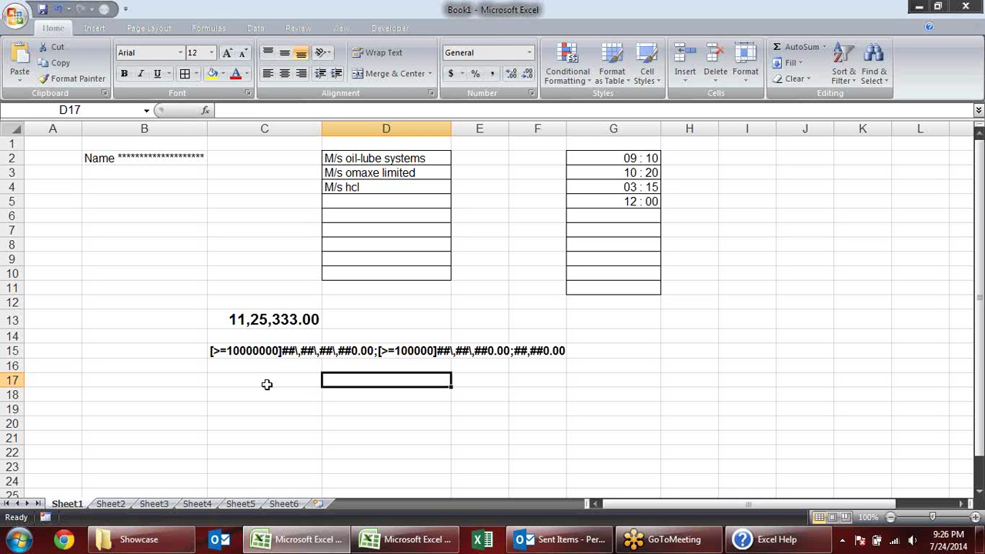
pyautogui.click(309, 354)
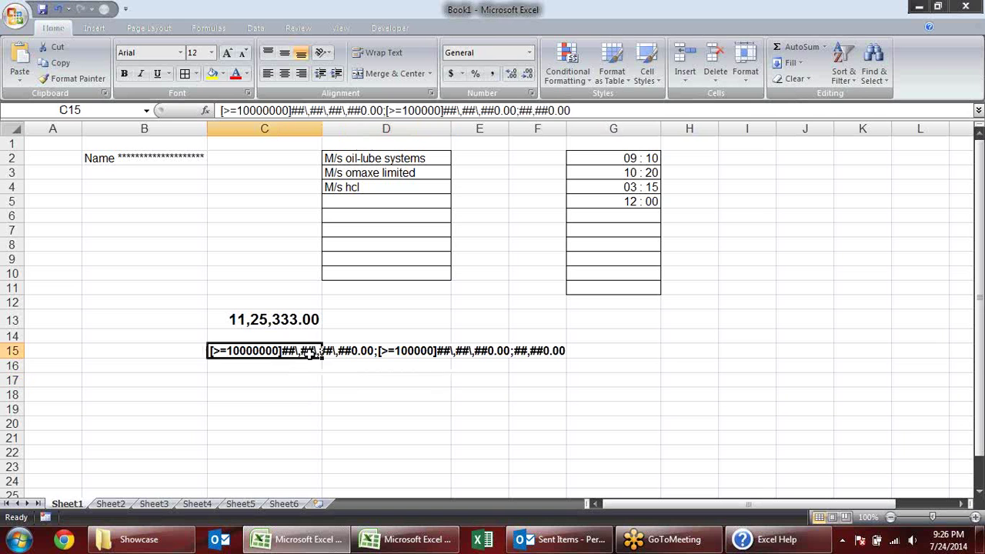
pyautogui.click(331, 379)
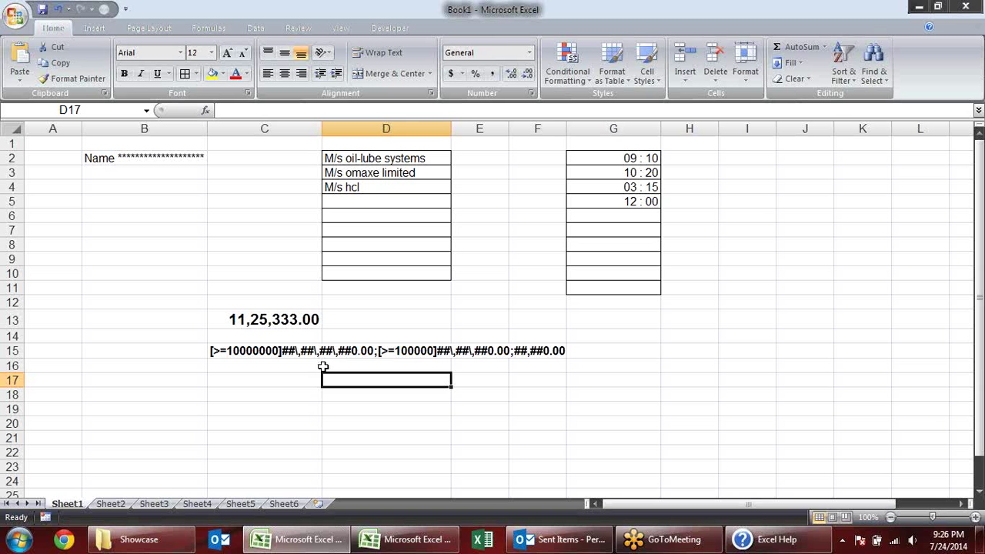
pyautogui.doubleClick(331, 352)
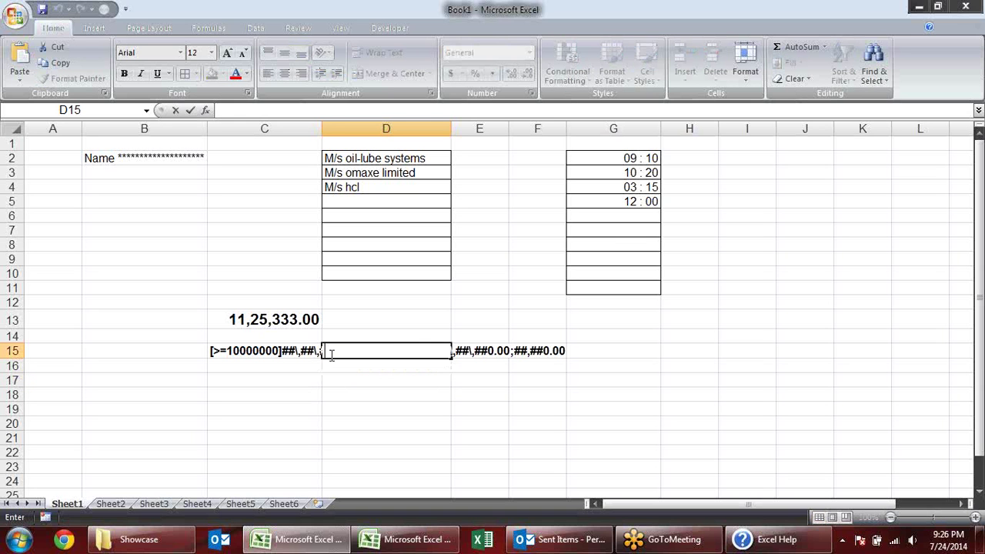
pyautogui.doubleClick(218, 351)
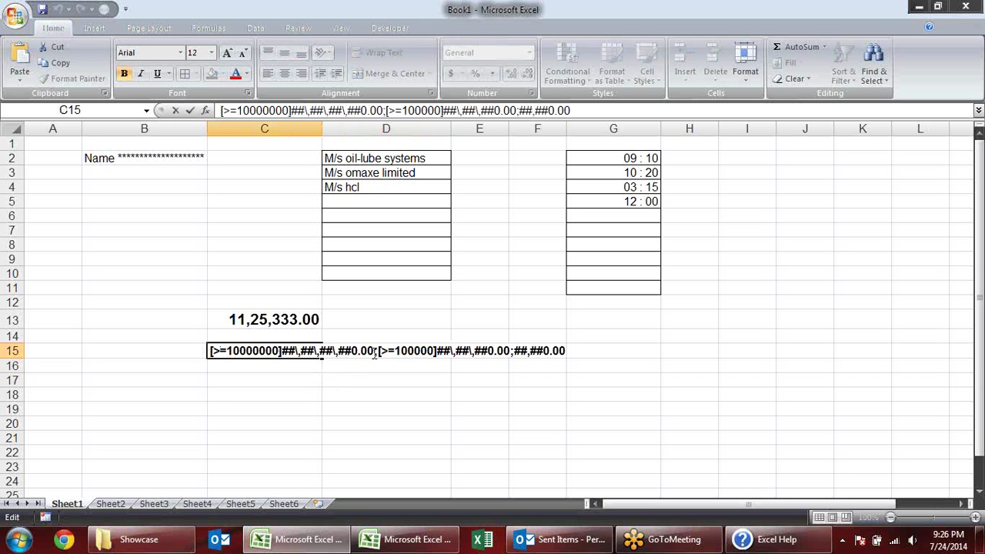
pyautogui.moveTo(375, 353); pyautogui.dragTo(282, 352)
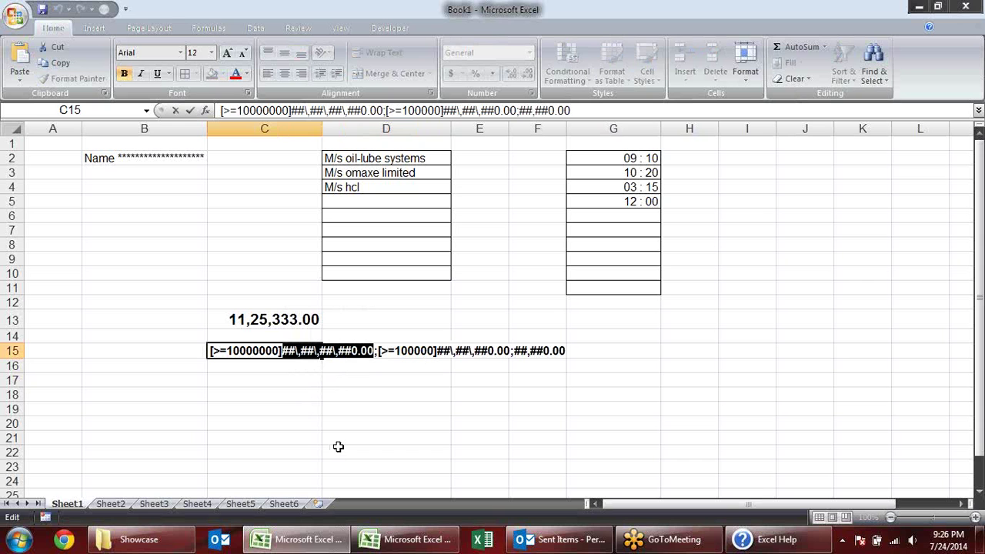
pyautogui.click(304, 351)
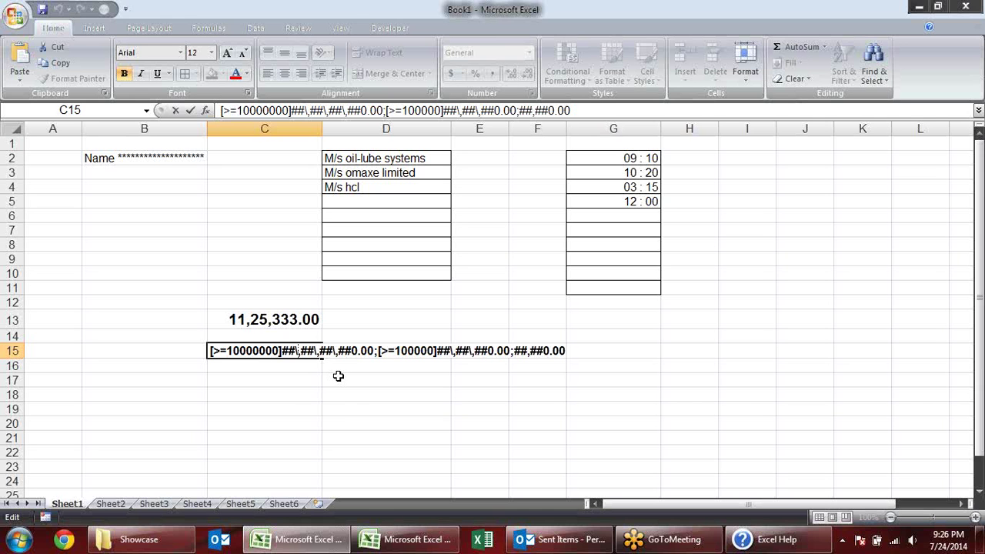
# Enter the formula =TEXT(C17,"#,##0.00") in D17
pyautogui.click(332, 381)
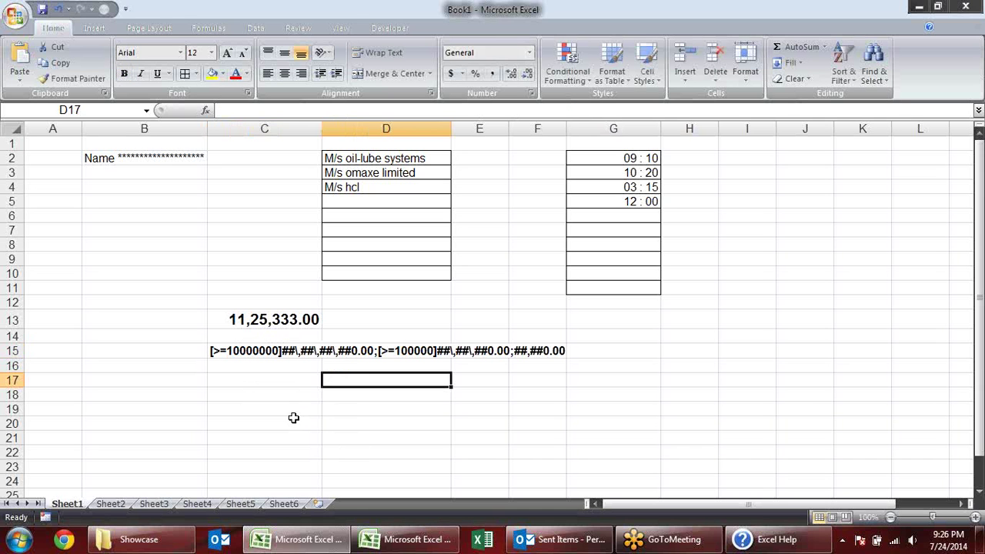
pyautogui.write('=te')
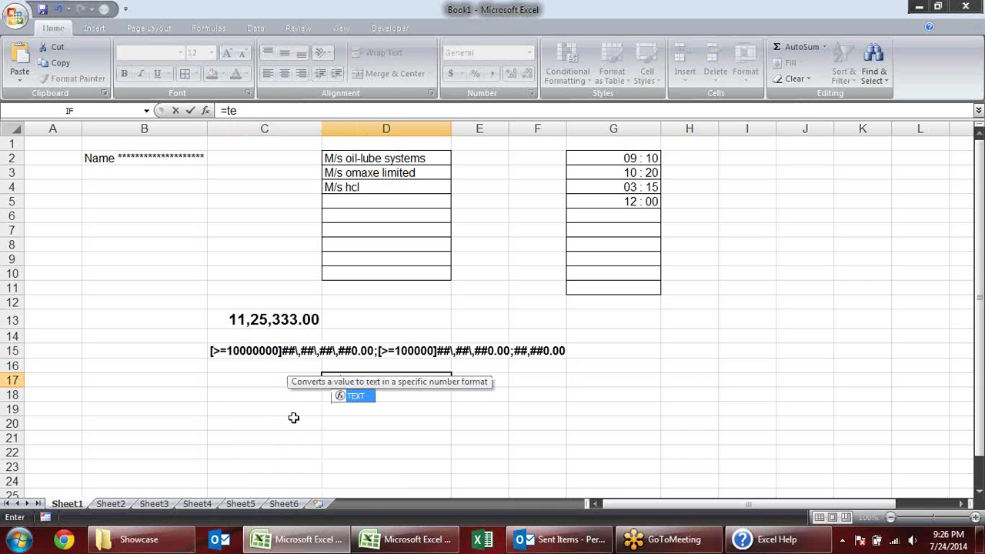
pyautogui.press('Tab')
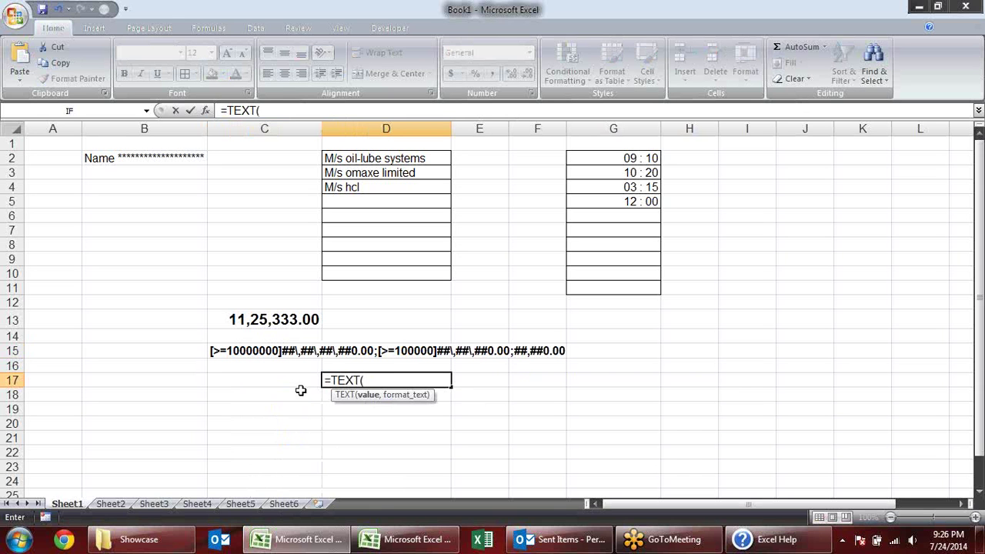
pyautogui.click(283, 380)
pyautogui.write(',')
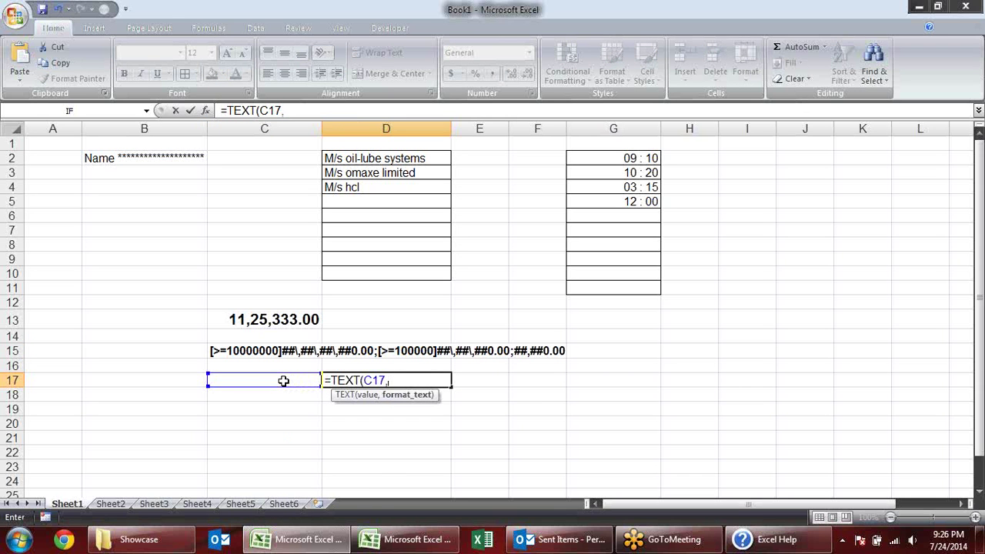
pyautogui.write('"')
pyautogui.write('#,')
pyautogui.write('0')
pyautogui.write('.00')
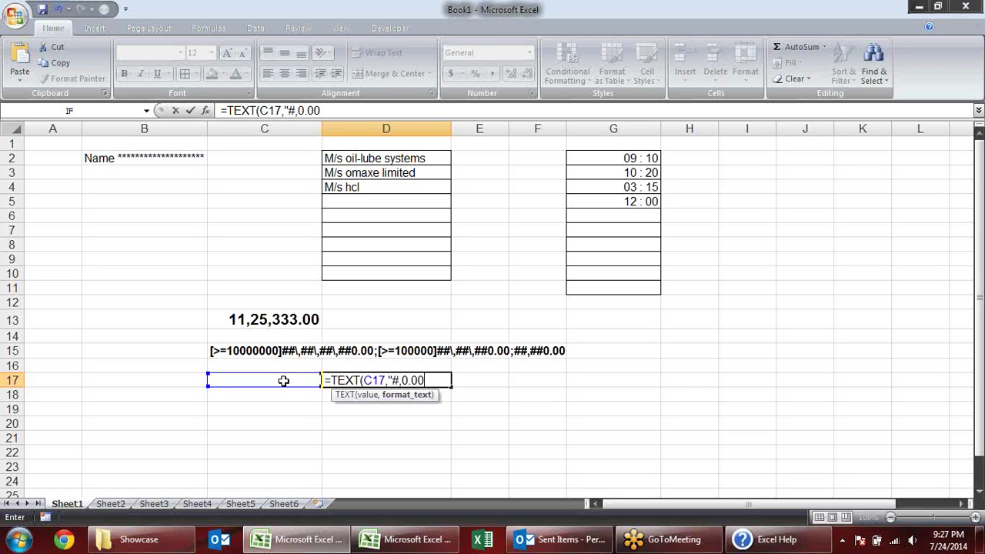
pyautogui.click(406, 381)
pyautogui.press('BackSpace')
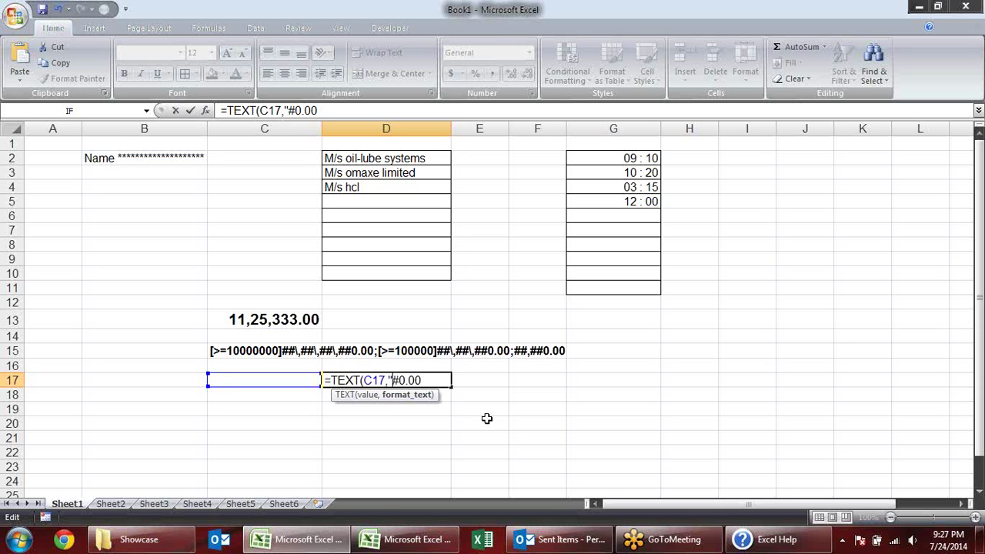
pyautogui.write('#')
pyautogui.click(399, 380)
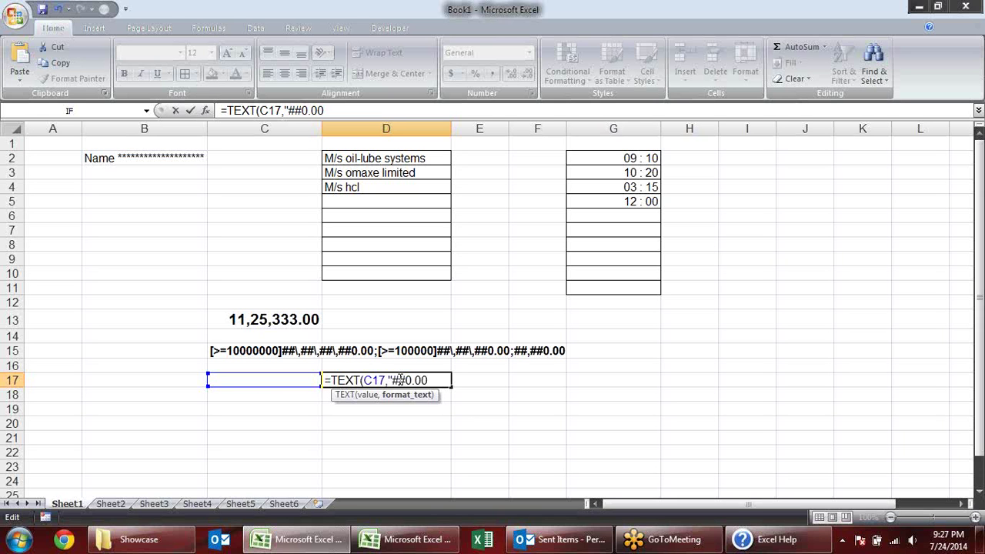
pyautogui.write('#,#')
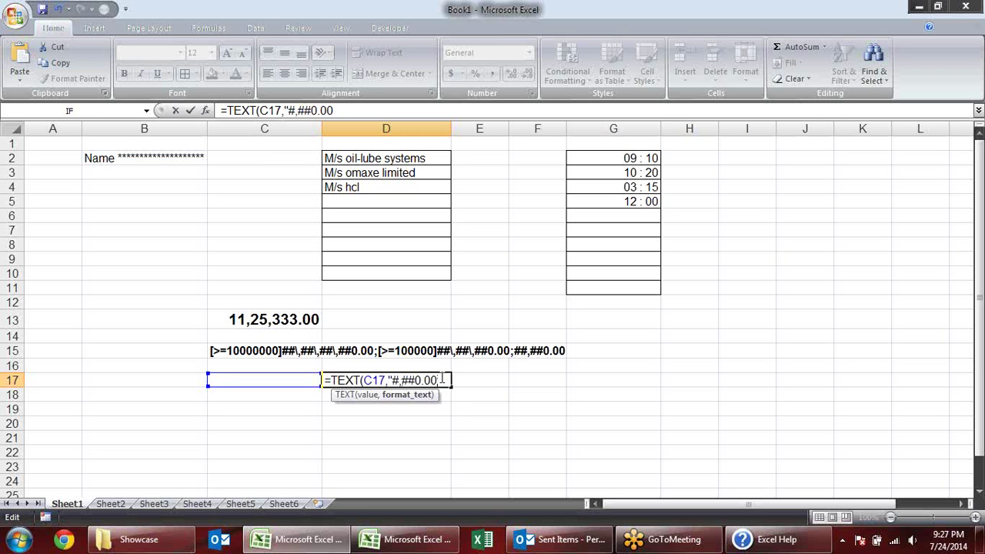
pyautogui.press('Return')
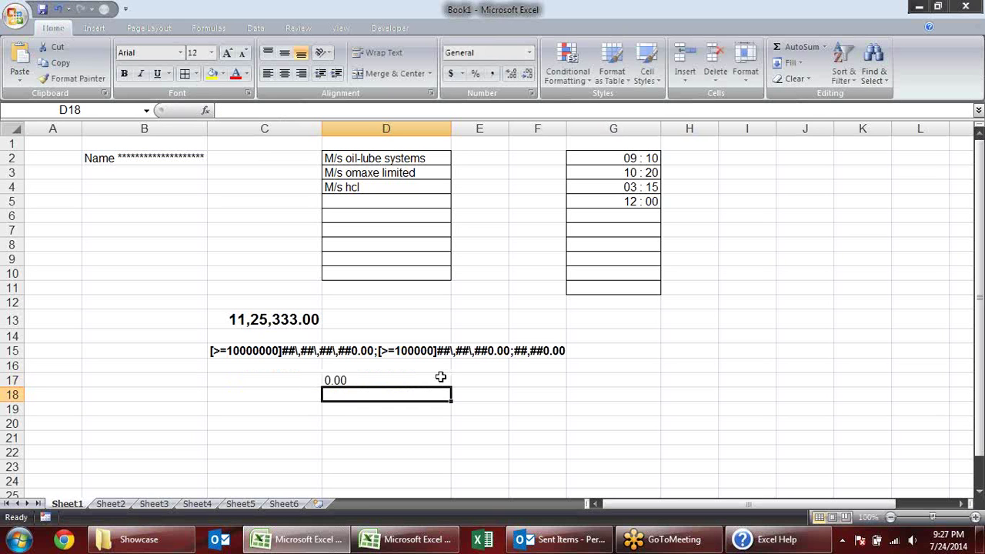
# Enter 12355 in C17 and change D17's format string to #,##,##0.00
pyautogui.click(245, 381)
pyautogui.write('12')
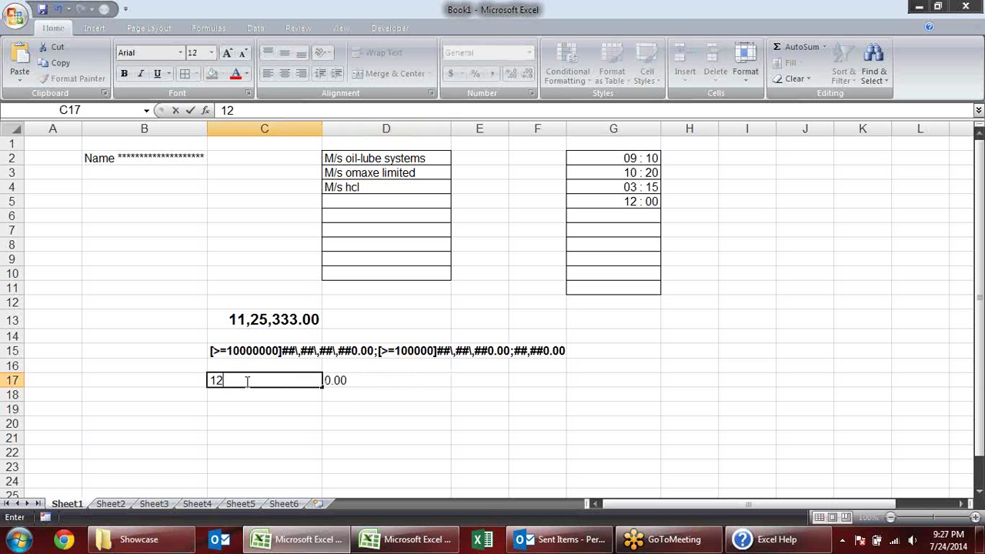
pyautogui.write('355')
pyautogui.press('Return')
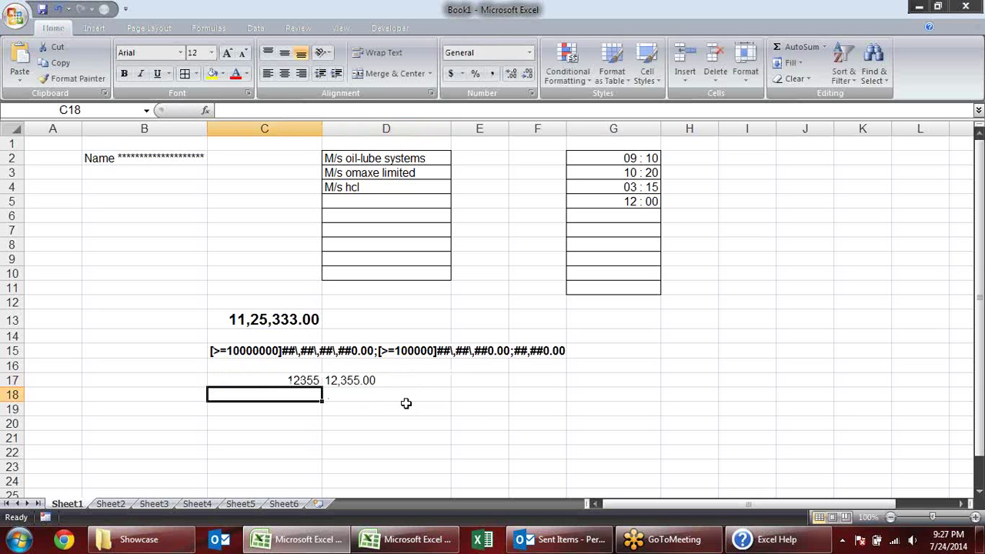
pyautogui.click(420, 383)
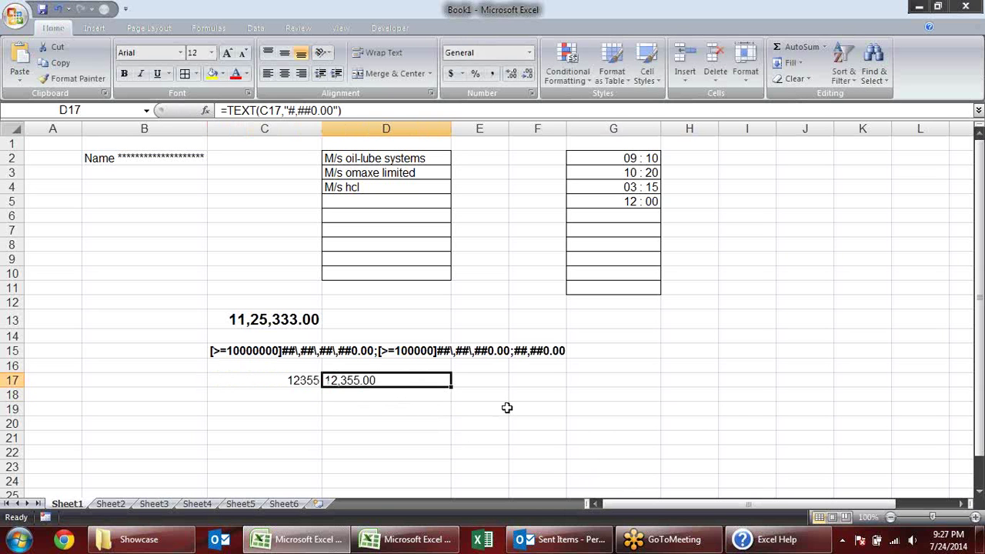
pyautogui.doubleClick(403, 378)
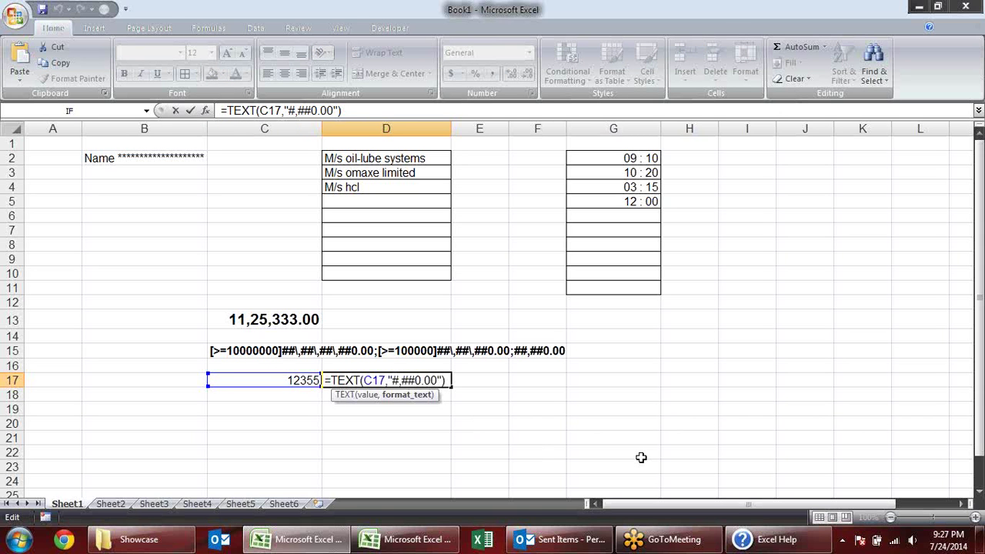
pyautogui.write('#')
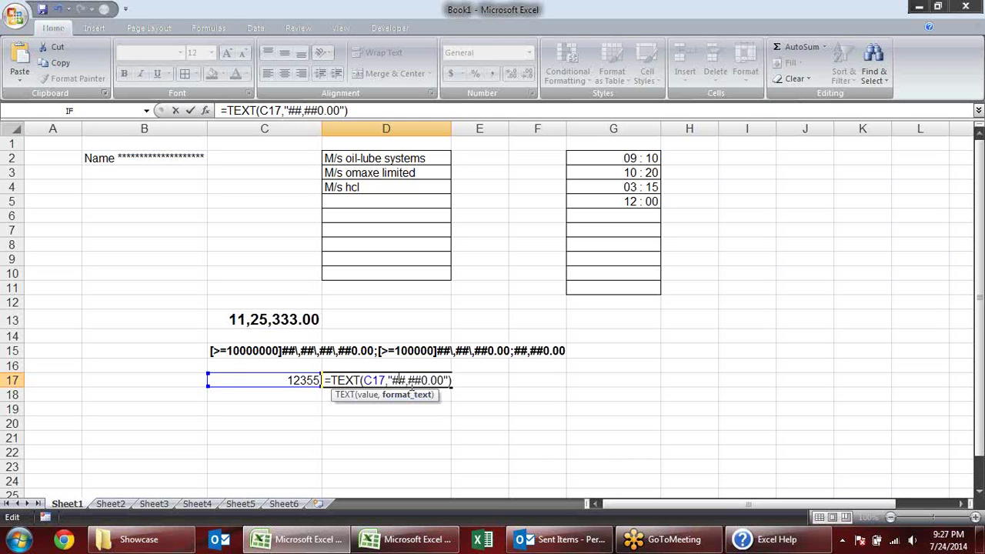
pyautogui.click(392, 381)
pyautogui.write(',')
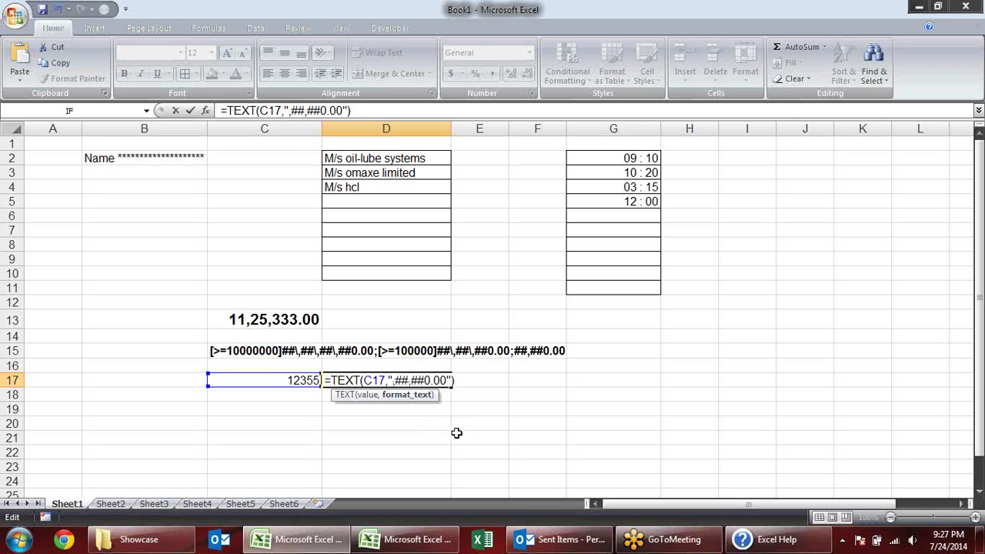
pyautogui.write('#')
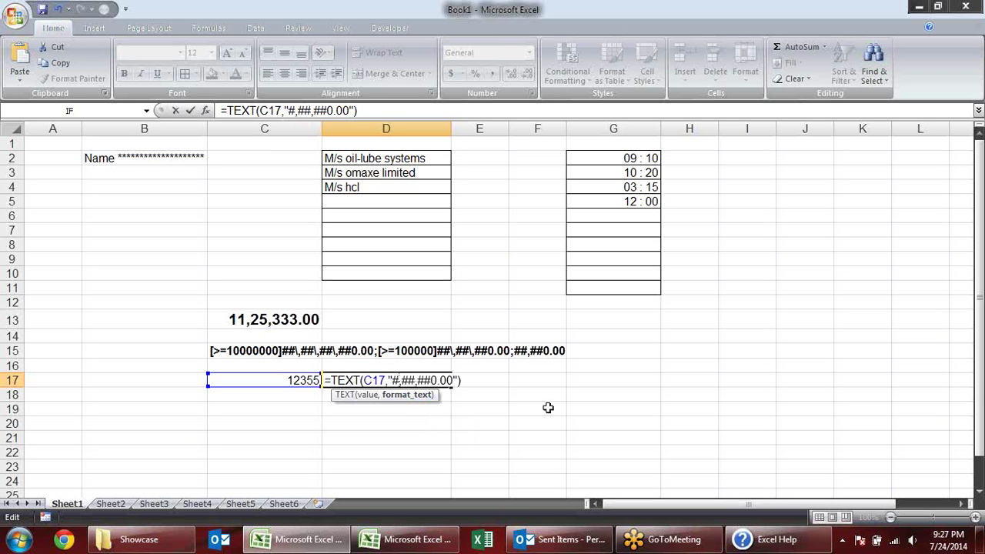
pyautogui.press('Return')
pyautogui.click(298, 377)
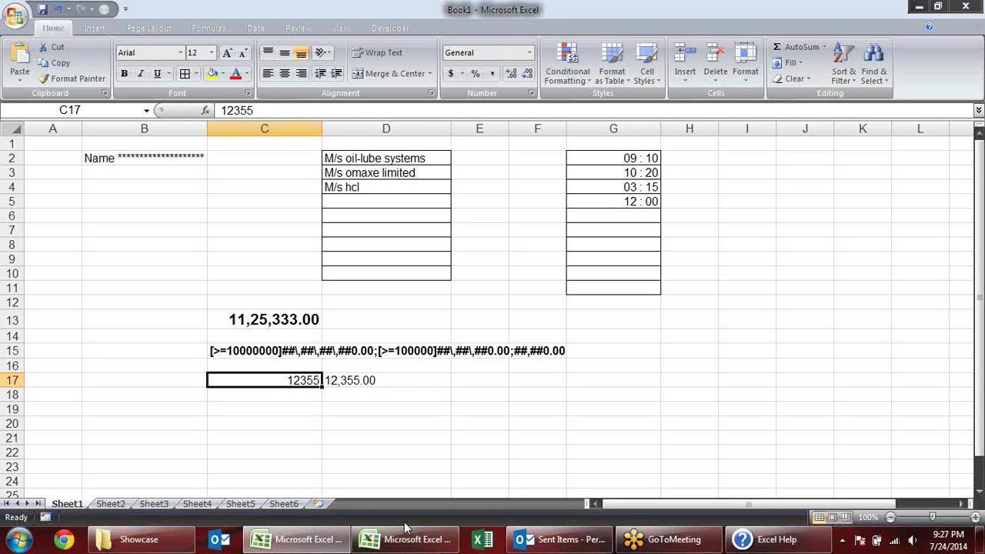
# Enter 123456 in C17 and change D17's format to #\,##\,##0.00, showing 1,23,456.00
pyautogui.write('123456')
pyautogui.press('Return')
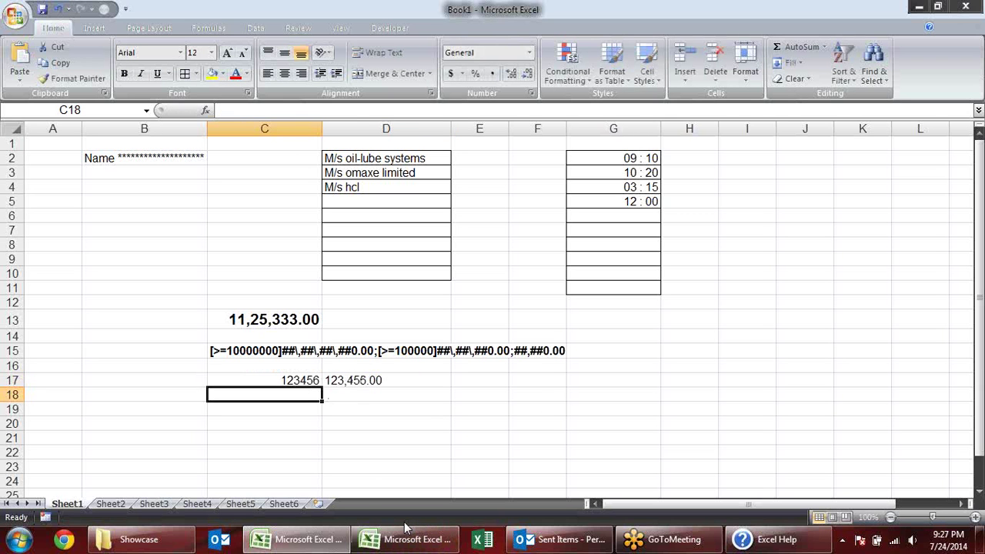
pyautogui.click(406, 385)
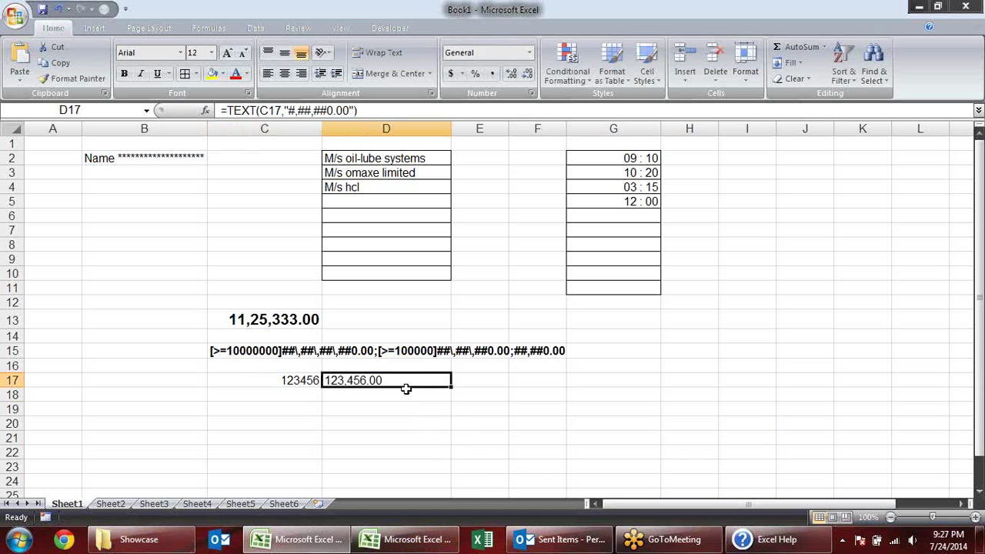
pyautogui.doubleClick(410, 380)
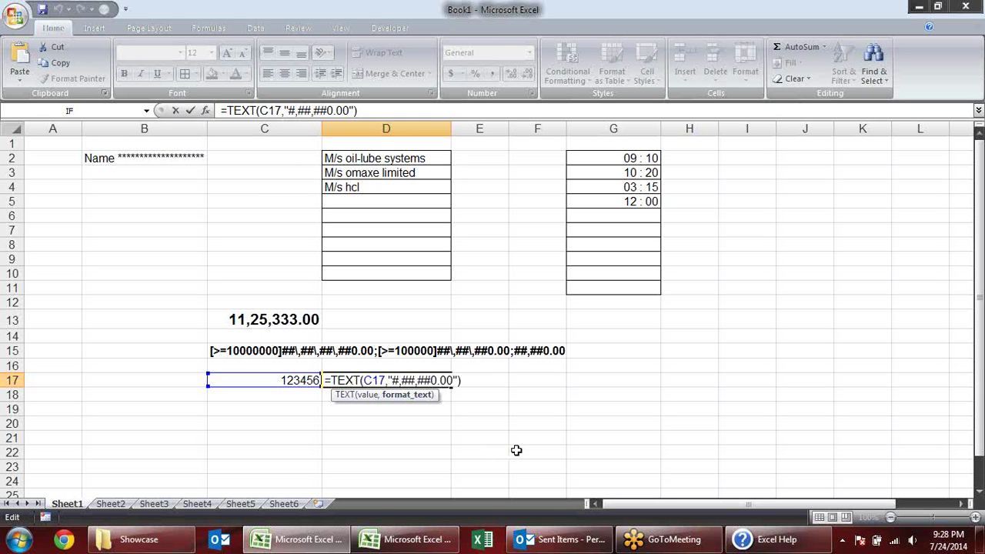
pyautogui.write('\\')
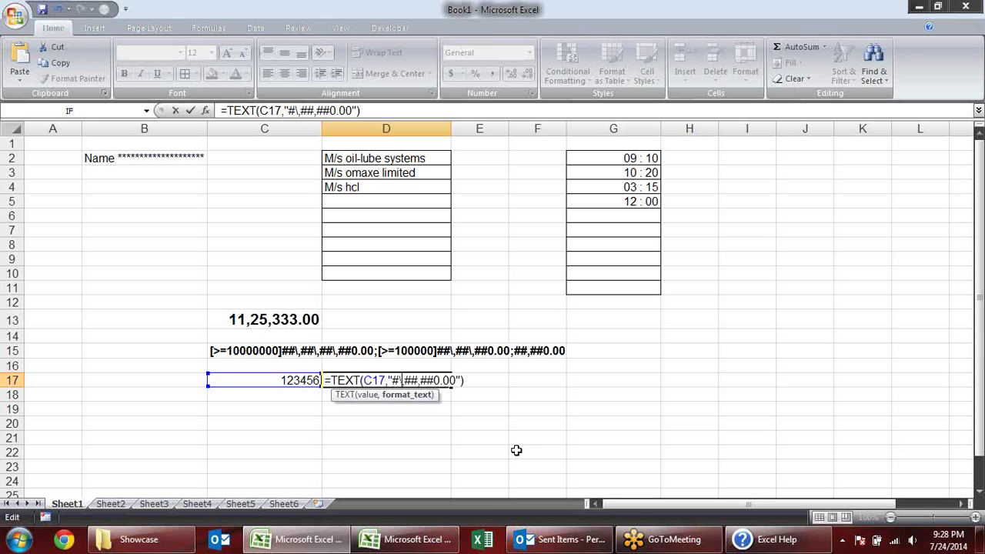
pyautogui.click(418, 380)
pyautogui.write('\\')
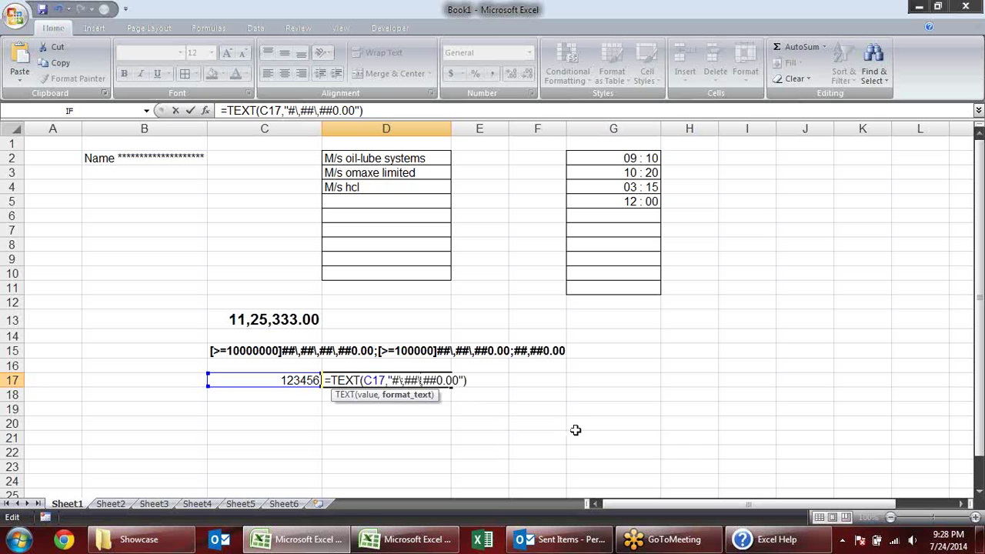
pyautogui.press('Return')
pyautogui.click(445, 426)
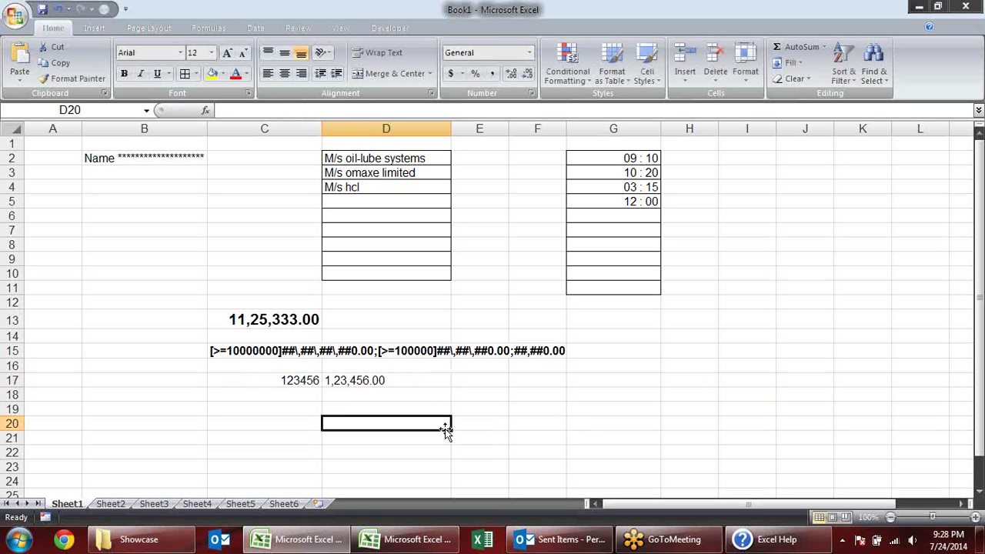
pyautogui.click(428, 378)
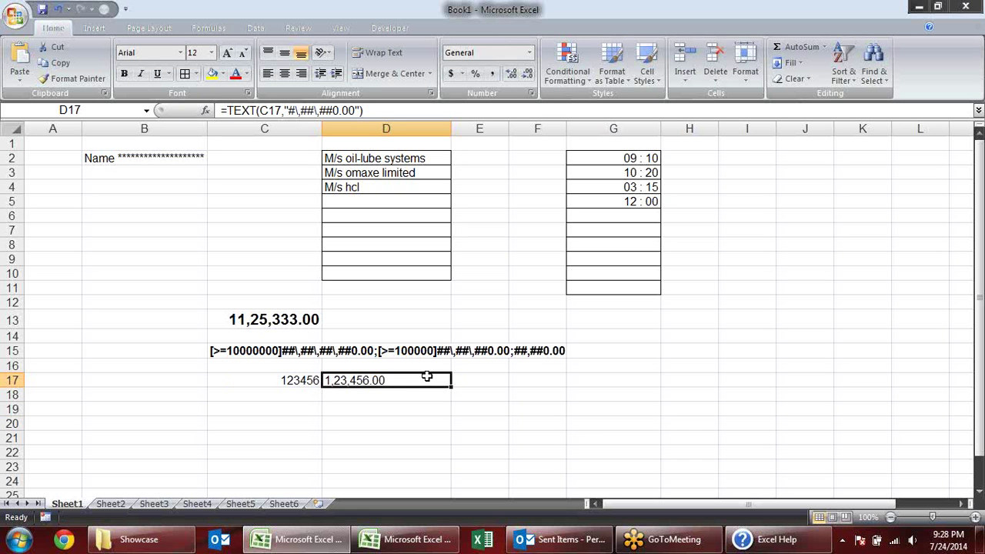
pyautogui.click(347, 350)
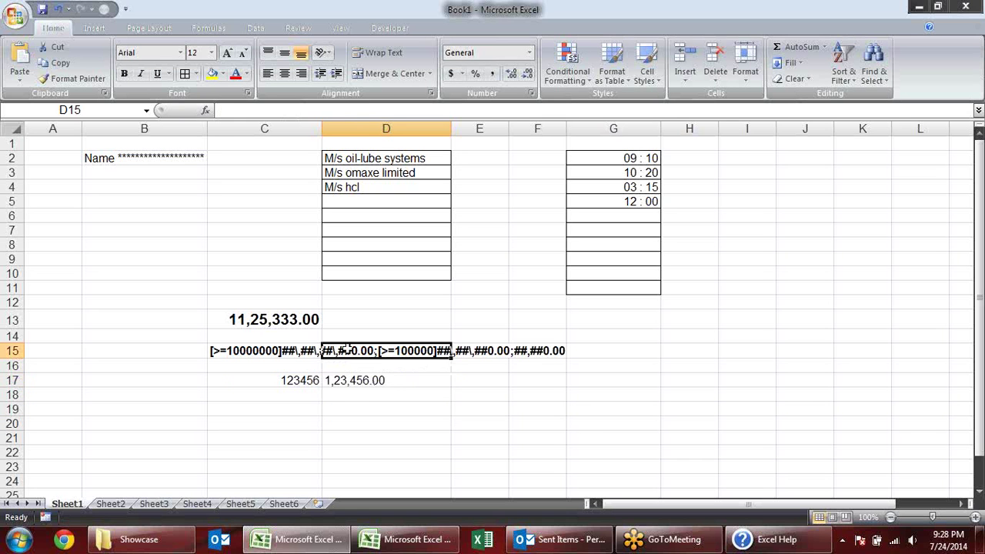
pyautogui.click(271, 350)
pyautogui.click(286, 369)
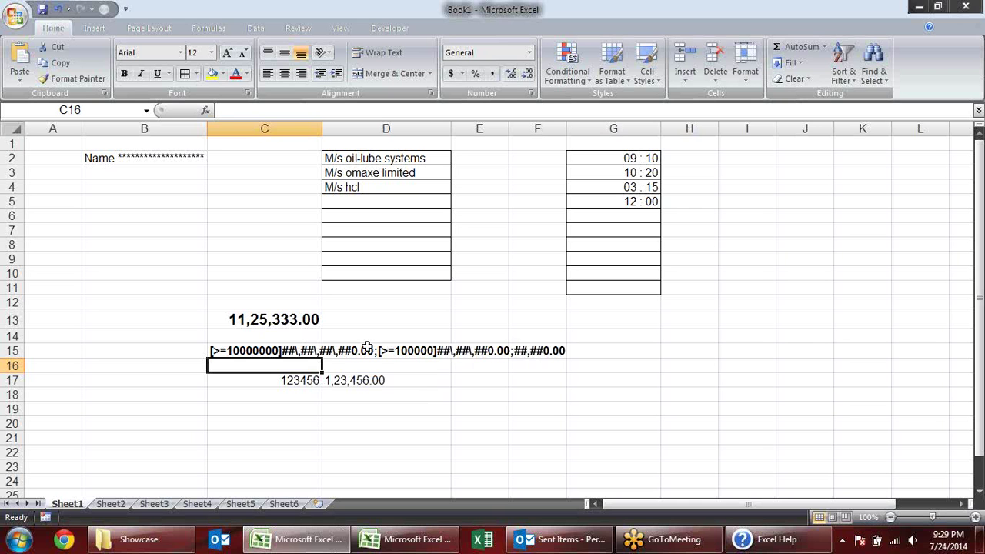
pyautogui.doubleClick(296, 350)
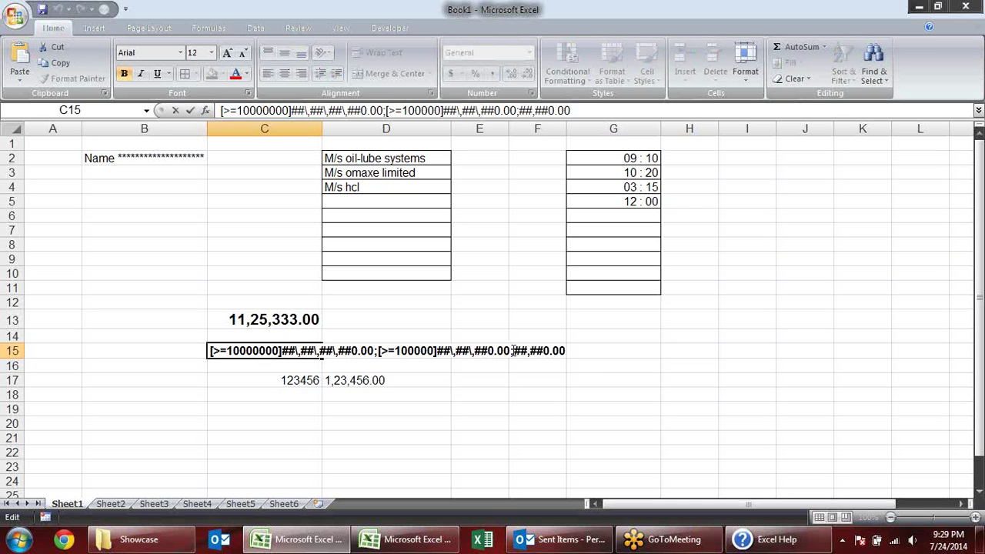
pyautogui.moveTo(512, 350); pyautogui.dragTo(567, 351)
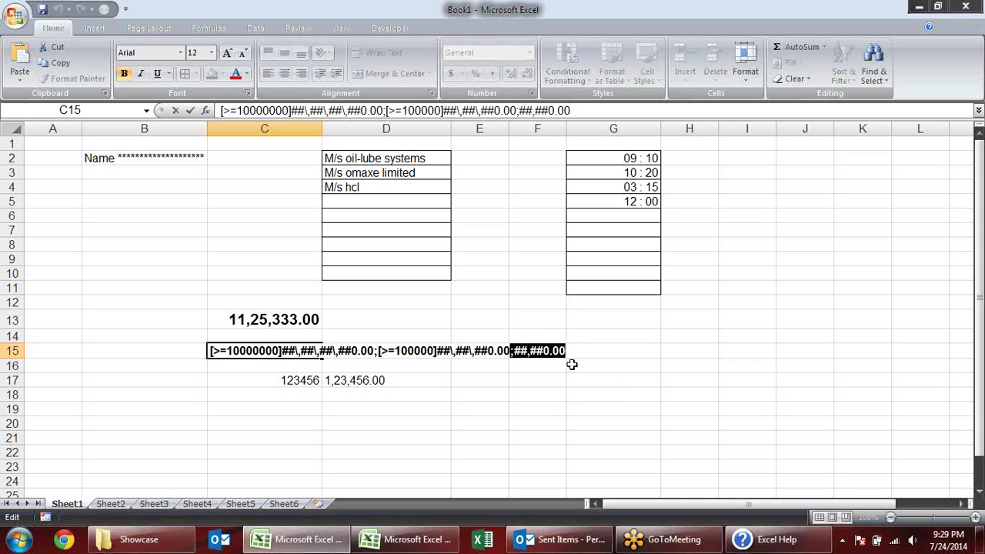
pyautogui.click(514, 351)
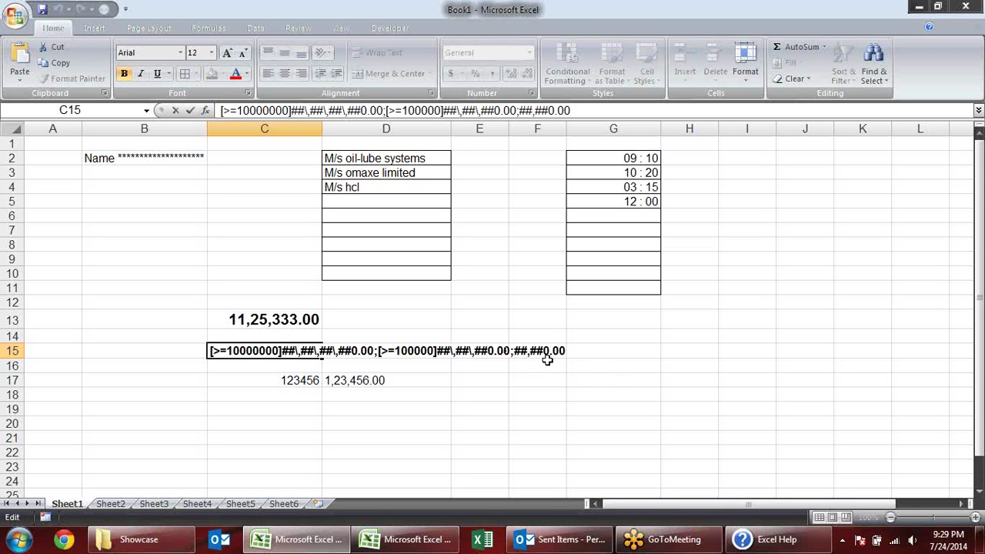
pyautogui.click(530, 352)
pyautogui.moveTo(436, 351); pyautogui.dragTo(378, 351)
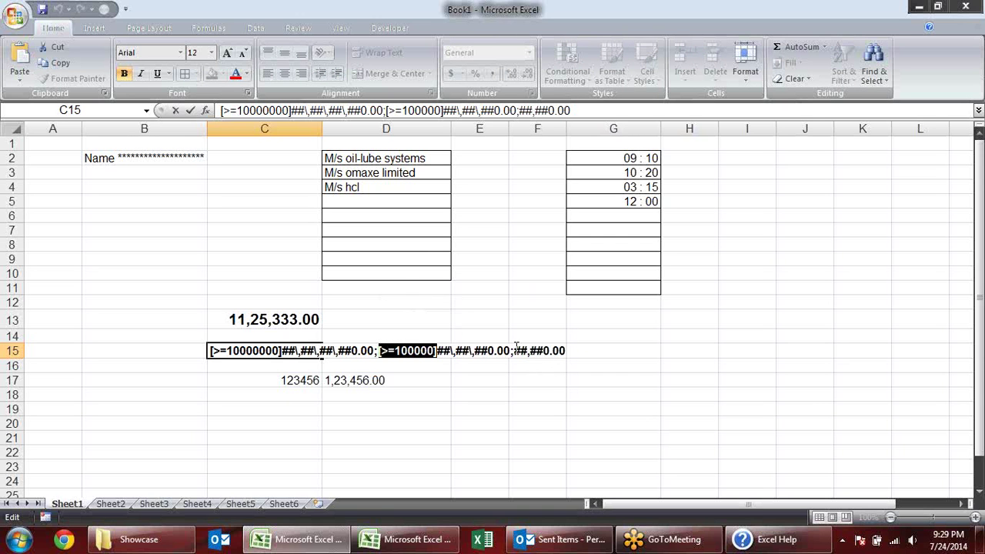
pyautogui.moveTo(514, 351); pyautogui.dragTo(569, 351)
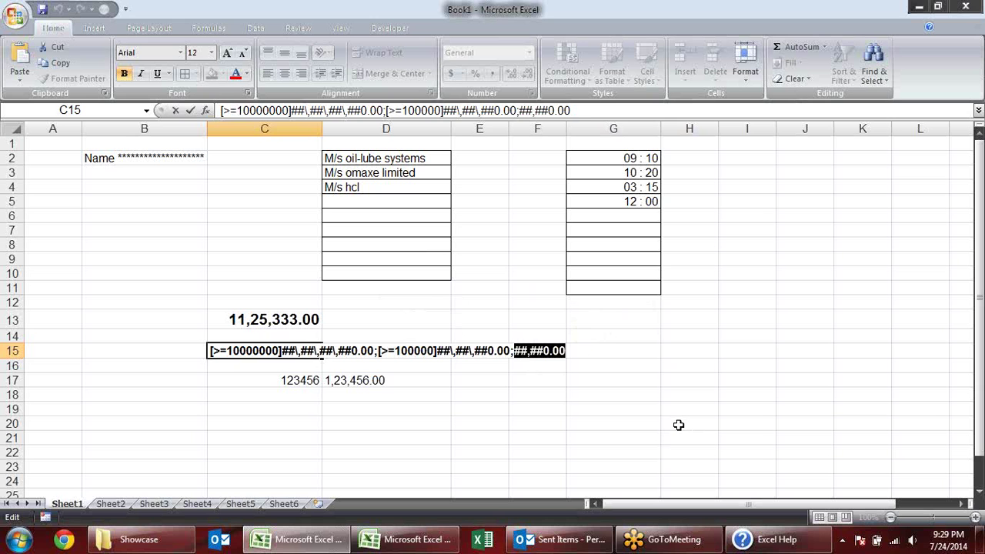
# Commit the format text in C15, then test 1233 and 11233 in C13
pyautogui.press('Return')
pyautogui.press('Up')
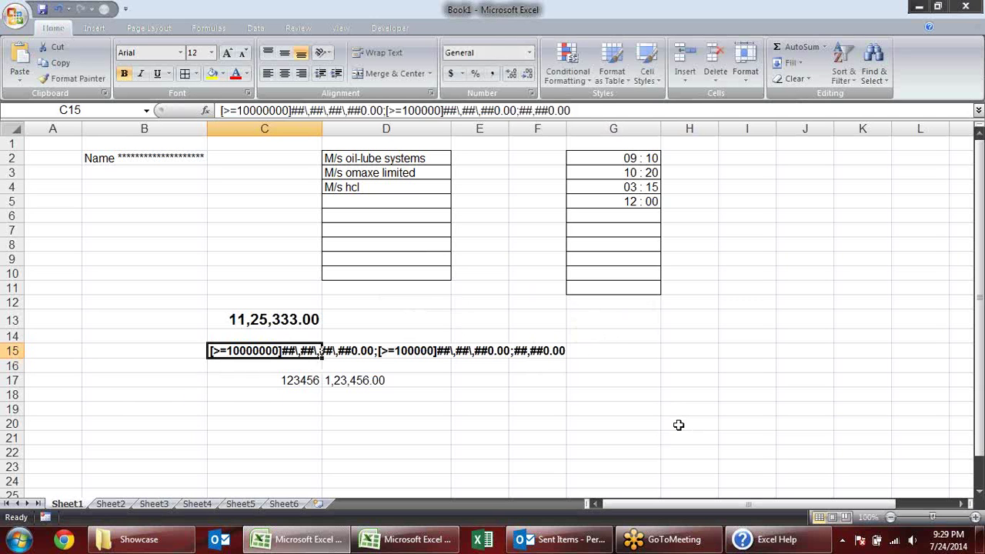
pyautogui.press('Up')
pyautogui.press('Up')
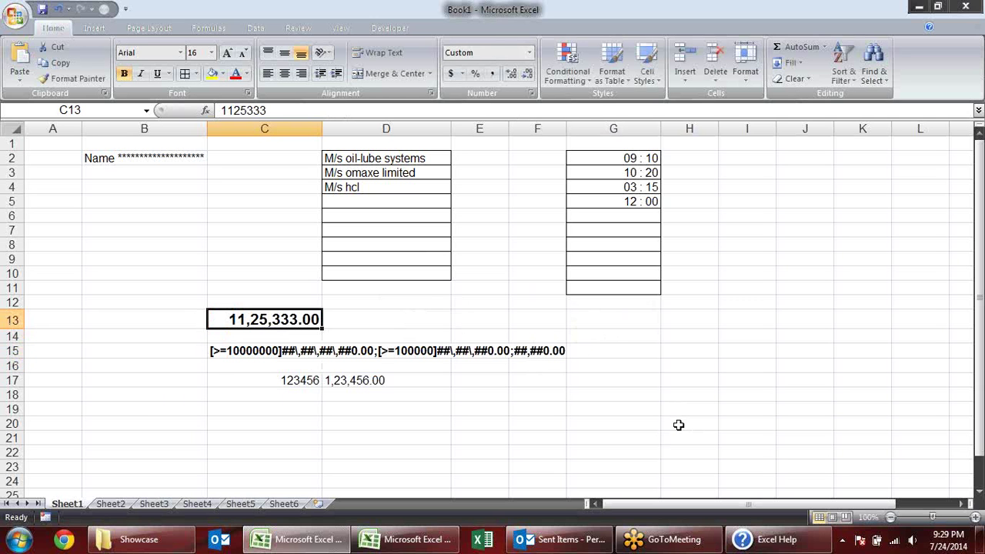
pyautogui.write('1,2')
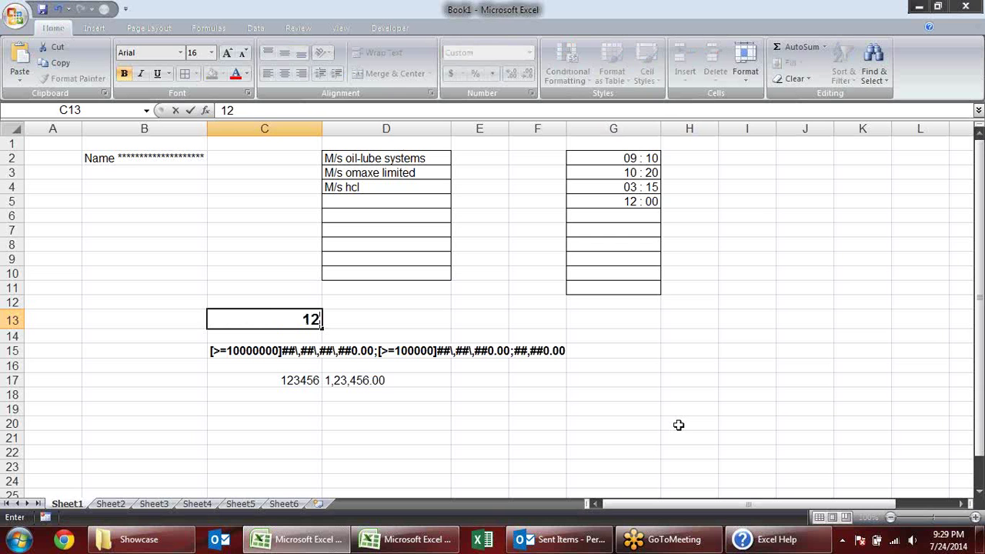
pyautogui.write('33')
pyautogui.press('Return')
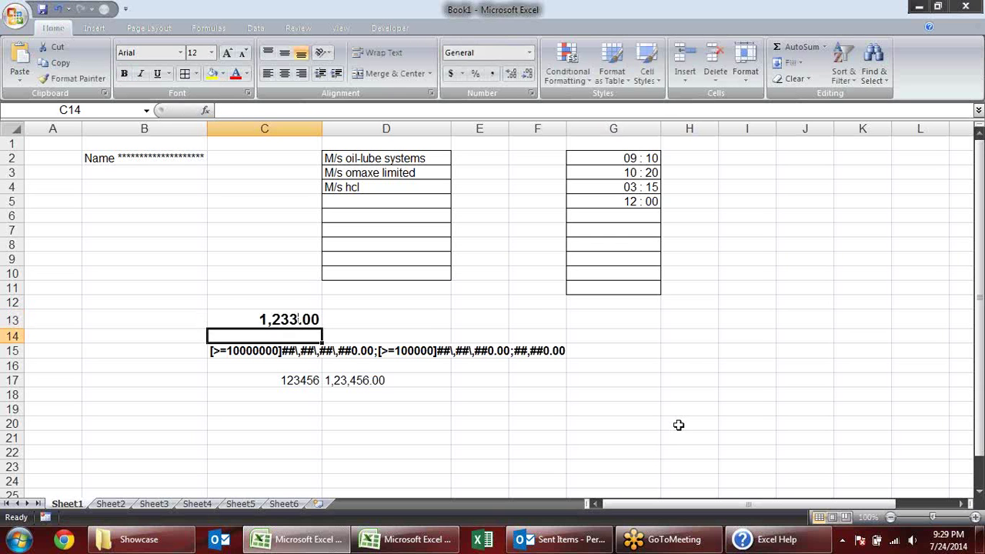
pyautogui.press('Up')
pyautogui.write('11')
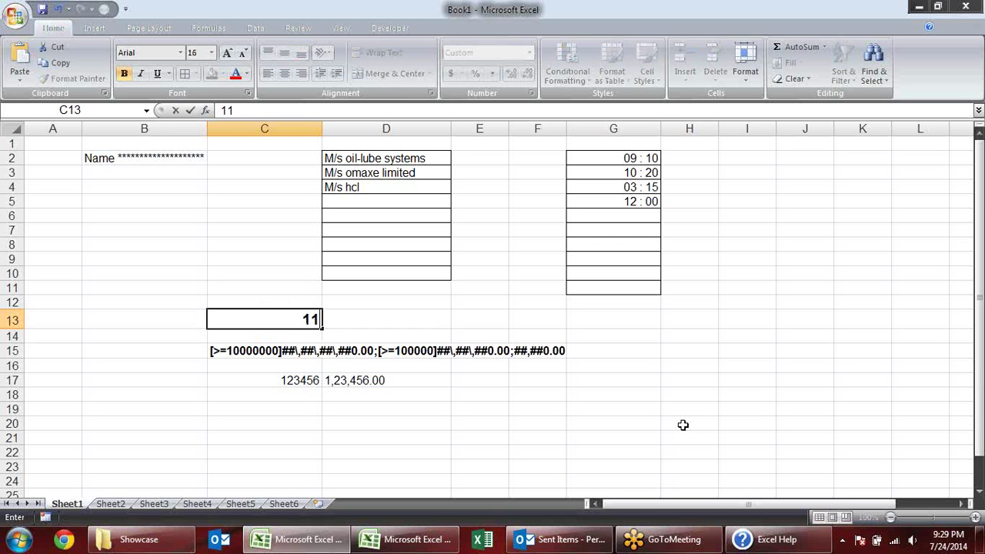
pyautogui.write(',233')
pyautogui.press('Return')
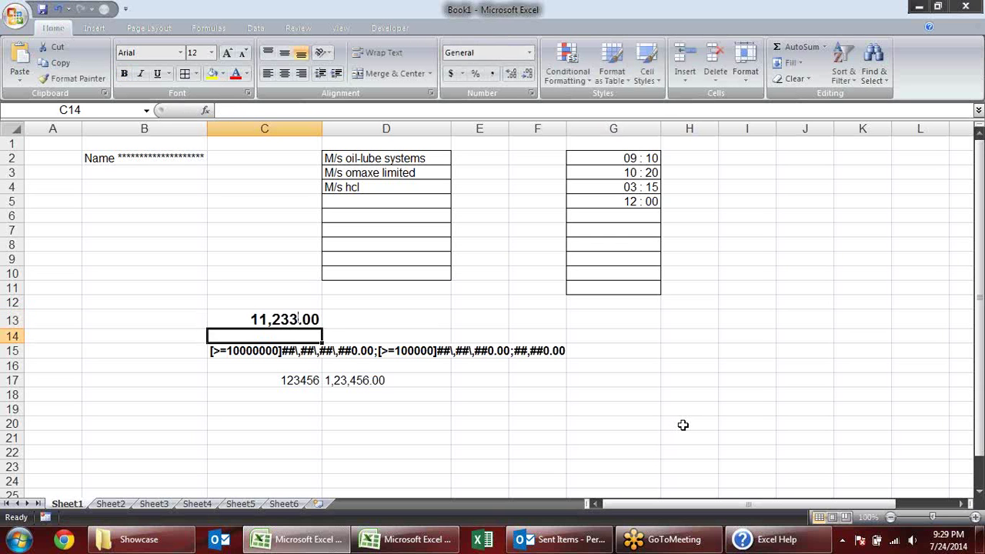
# Test 112356 and 11123568 in C13 to show lakh and crore comma grouping
pyautogui.press('Up')
pyautogui.write('1')
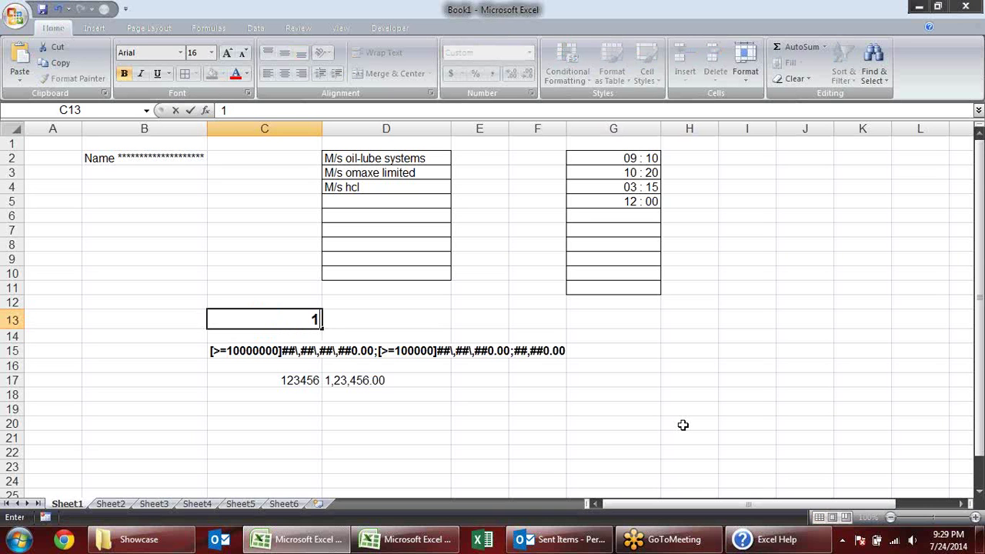
pyautogui.write('2,356')
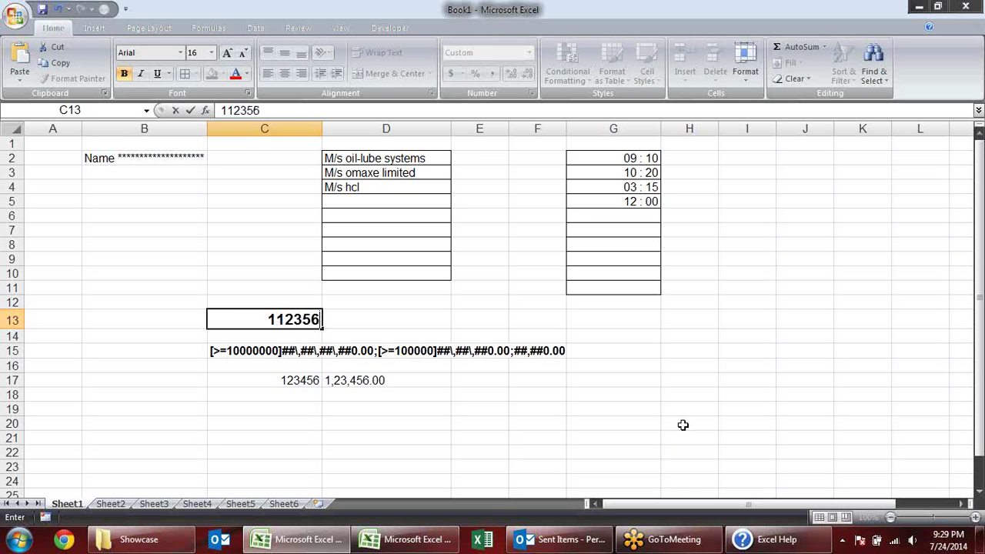
pyautogui.press('Return')
pyautogui.press('Up')
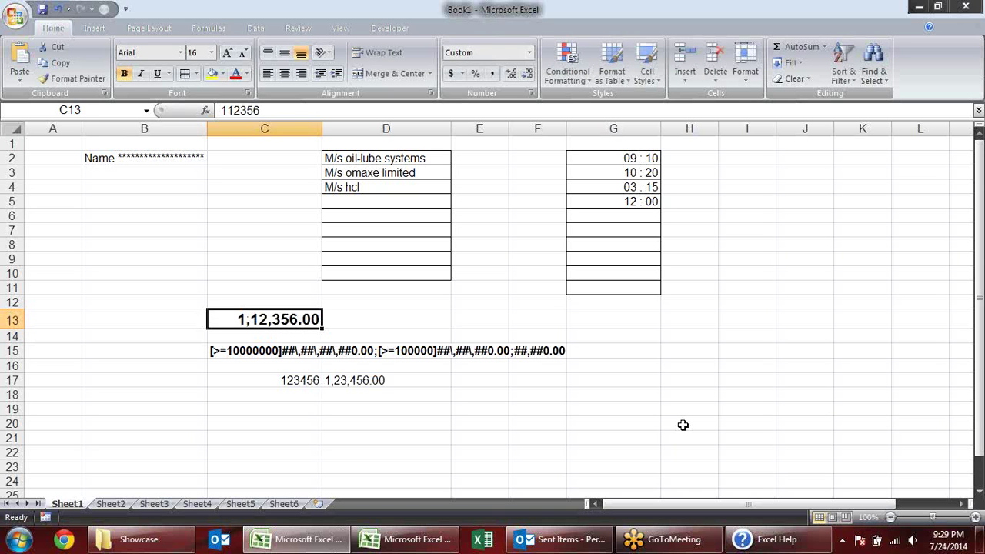
pyautogui.write('111235')
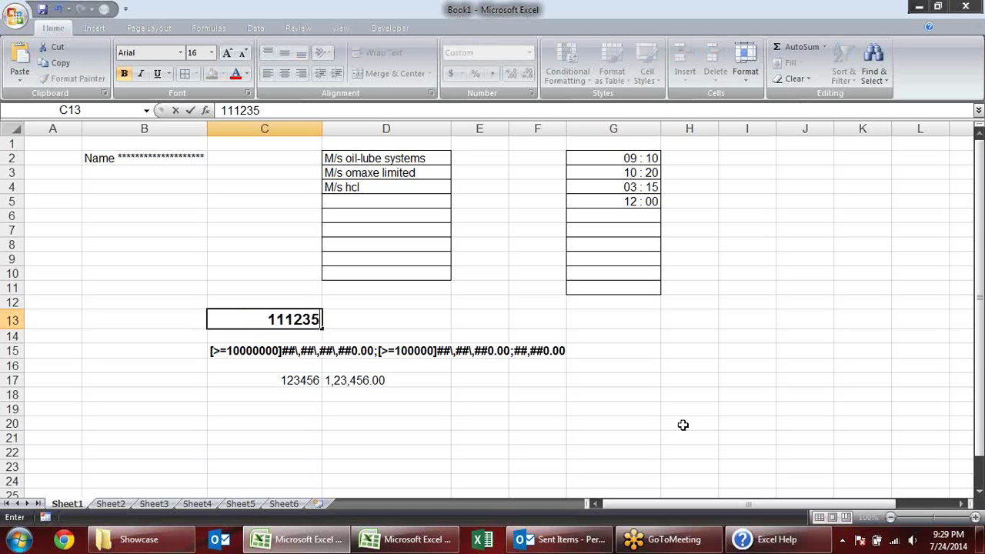
pyautogui.write('68')
pyautogui.press('Return')
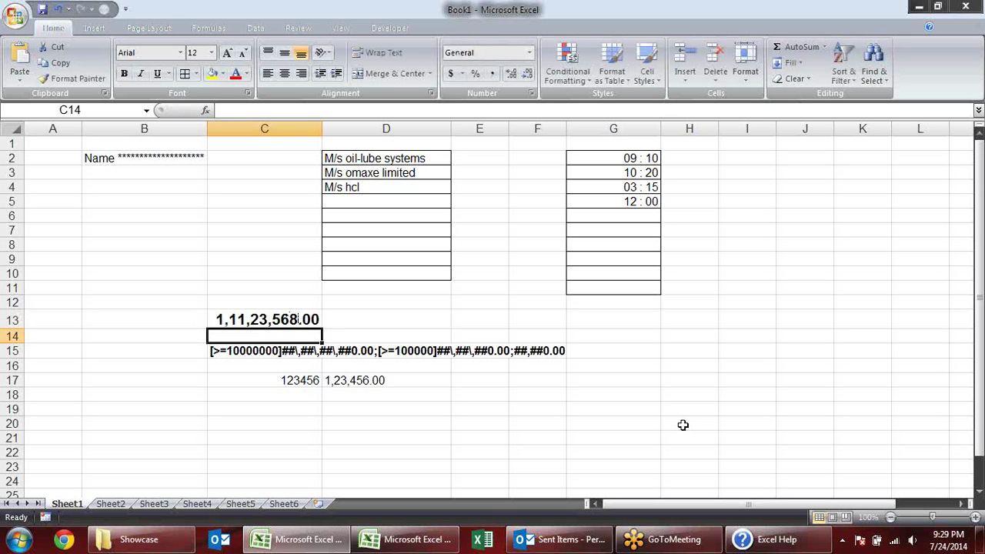
pyautogui.click(413, 327)
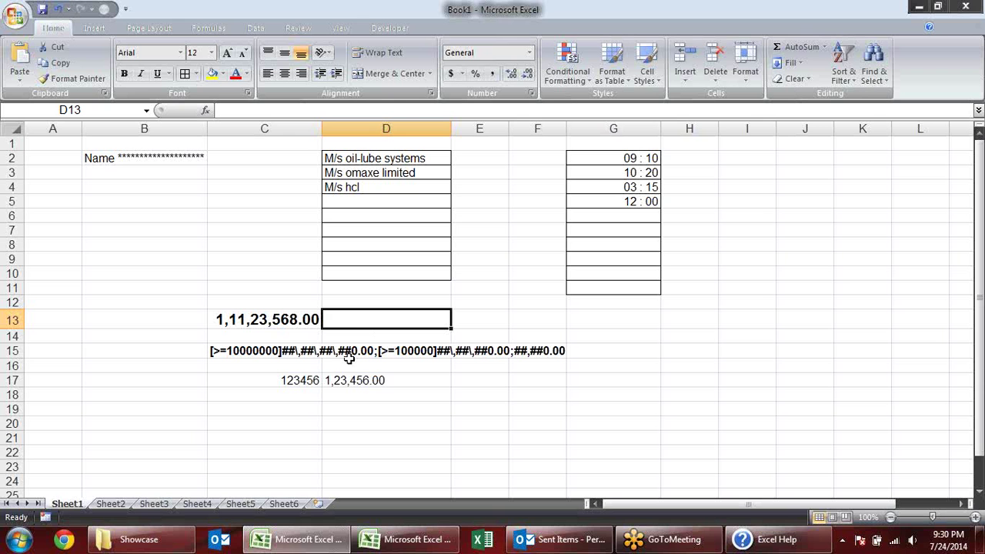
# Review the custom format text in C15, then switch to Outlook's Sent Items folder
pyautogui.click(293, 354)
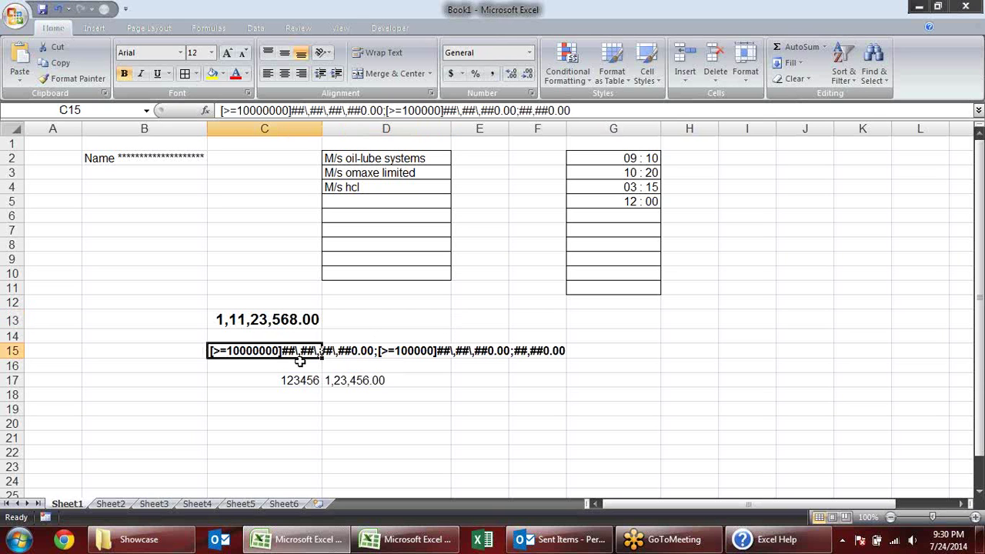
pyautogui.click(478, 381)
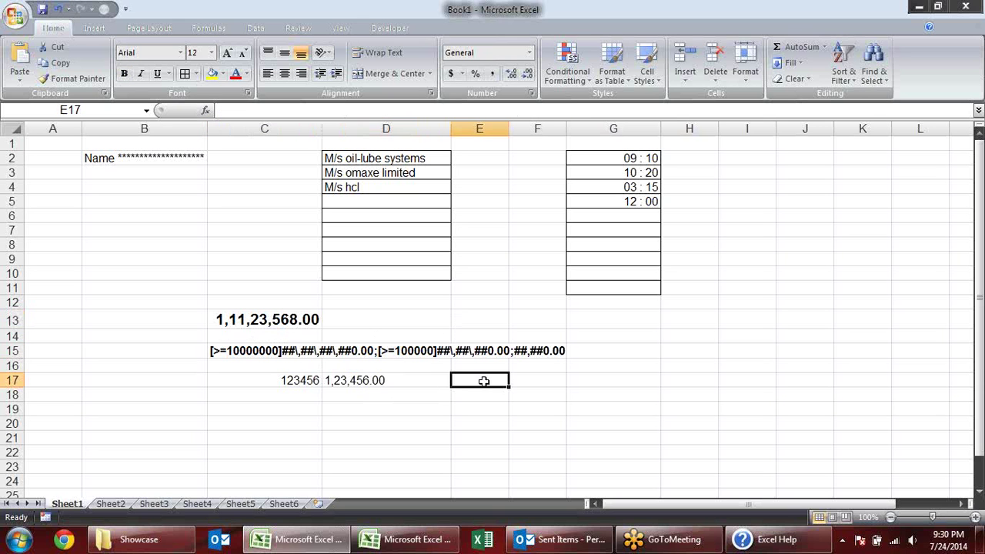
pyautogui.click(281, 351)
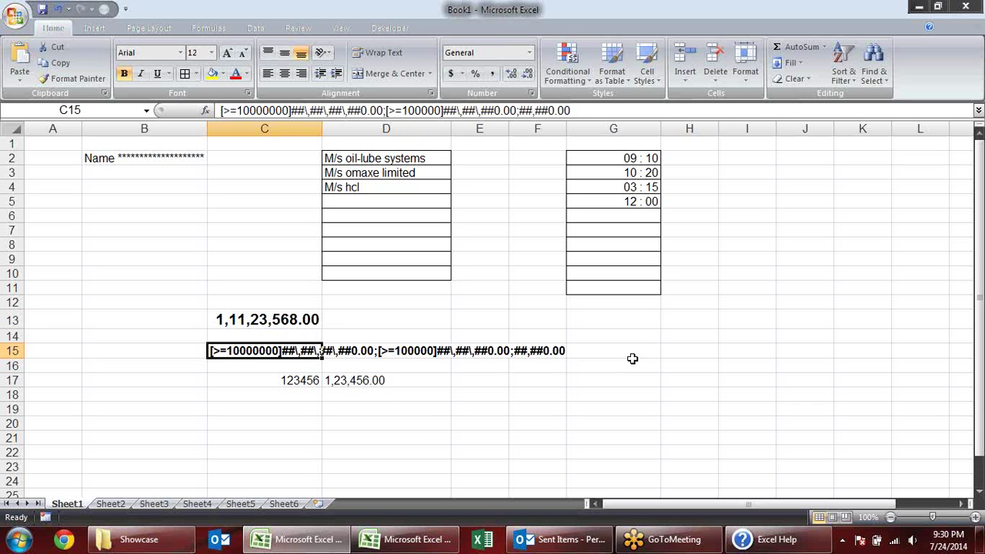
pyautogui.click(633, 360)
pyautogui.click(456, 346)
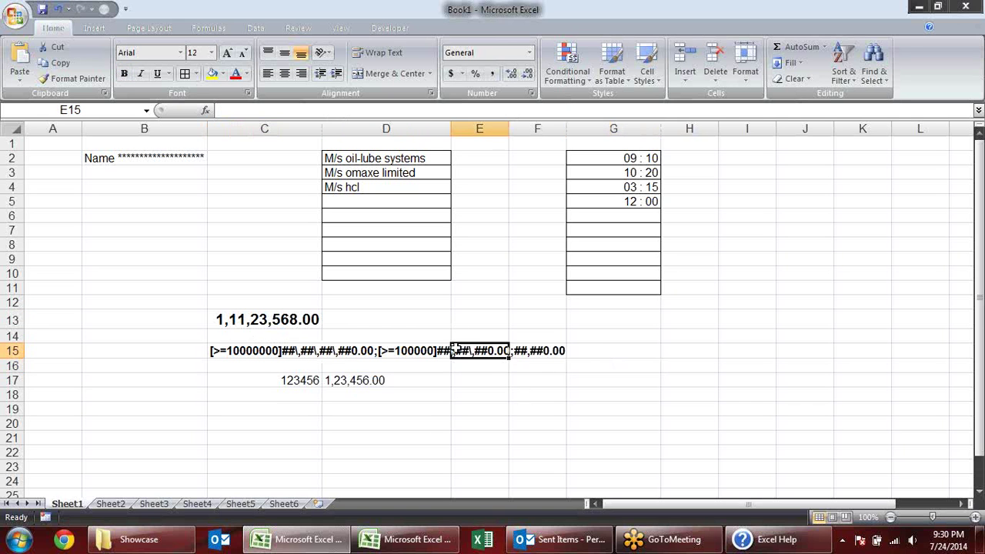
pyautogui.click(254, 351)
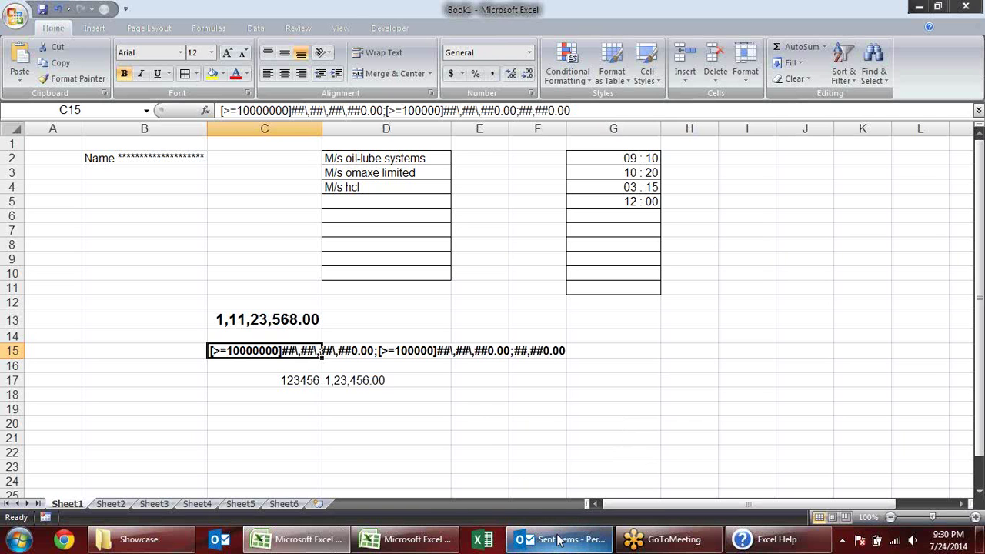
pyautogui.moveTo(560, 540)
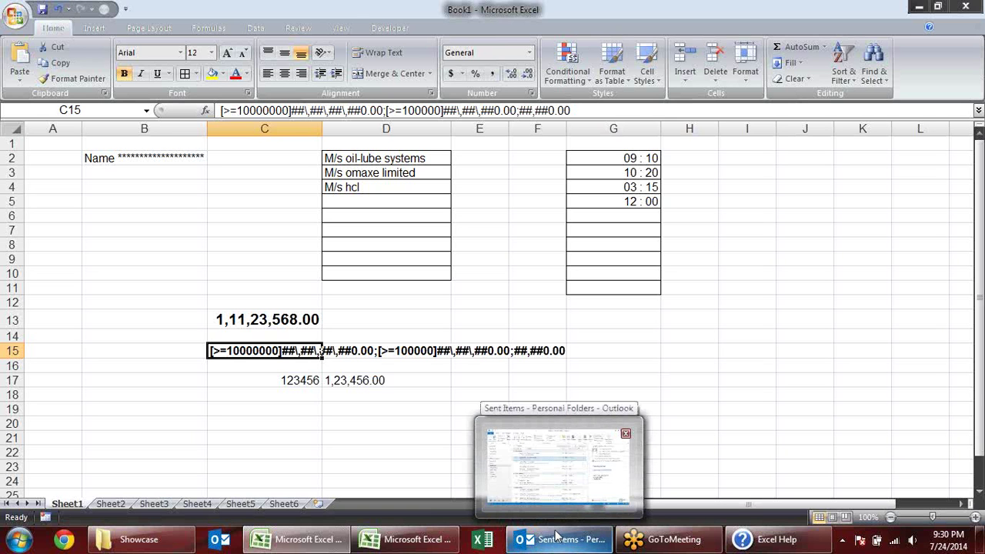
pyautogui.click(739, 311)
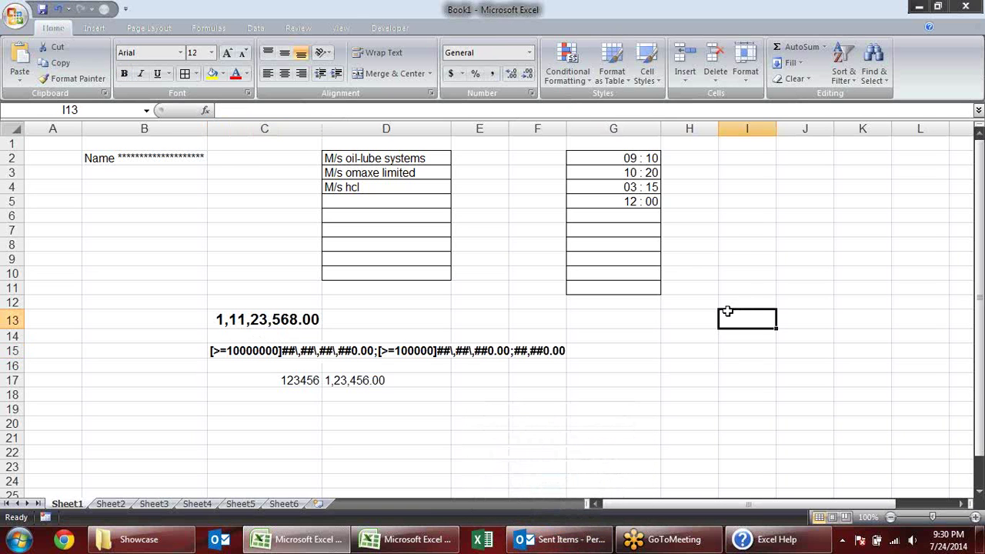
pyautogui.click(562, 540)
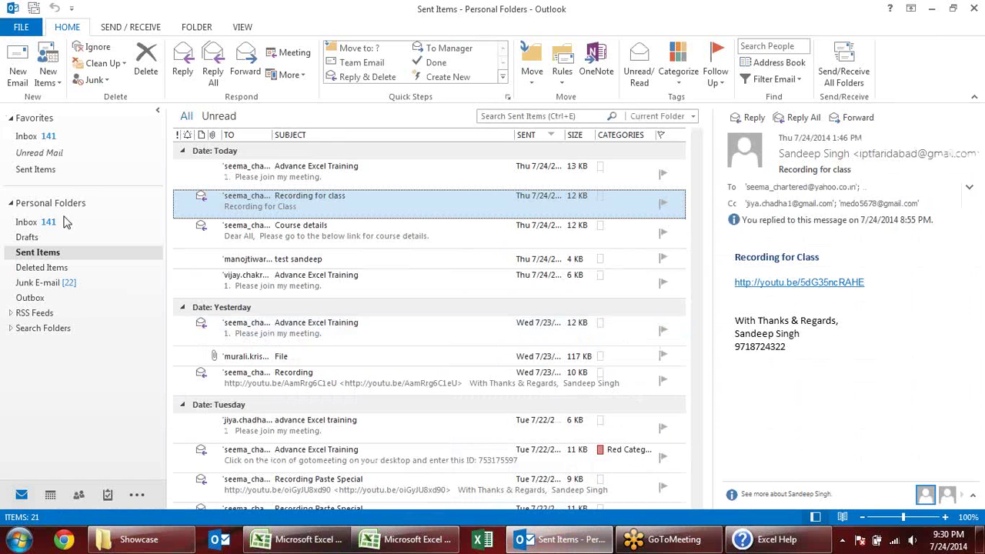
pyautogui.click(832, 286)
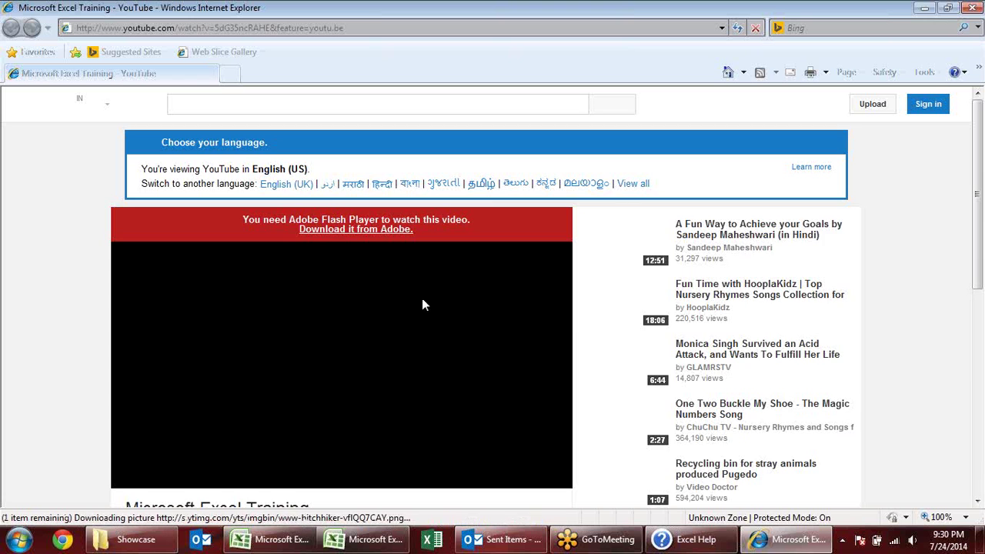
pyautogui.scroll(-3, 422, 305)
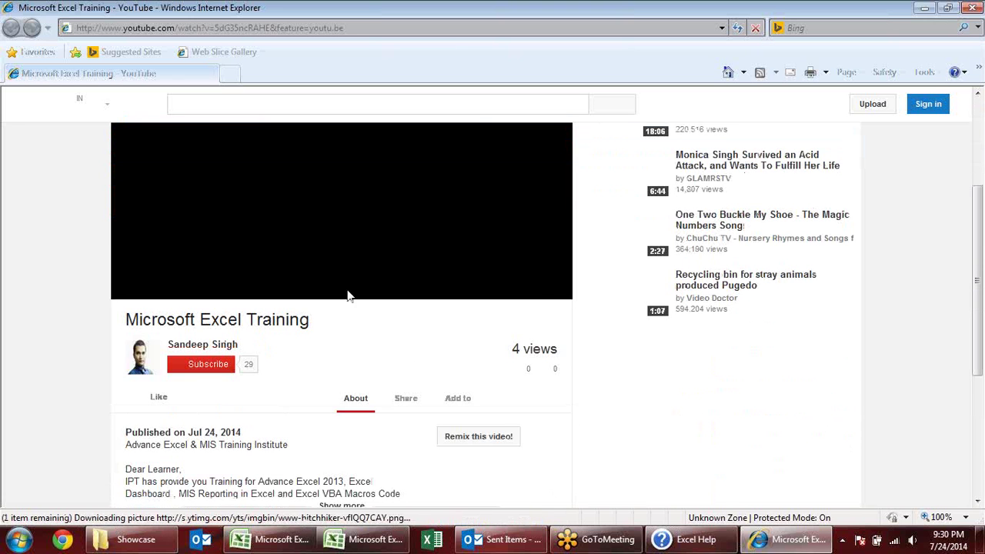
pyautogui.scroll(1, 408, 319)
pyautogui.scroll(1, 408, 319)
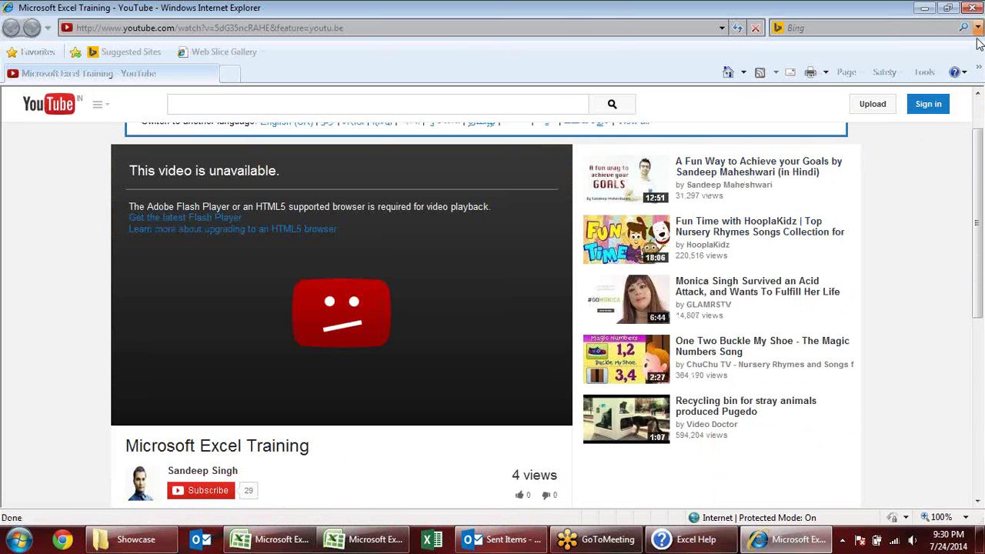
pyautogui.scroll(-2, 551, 236)
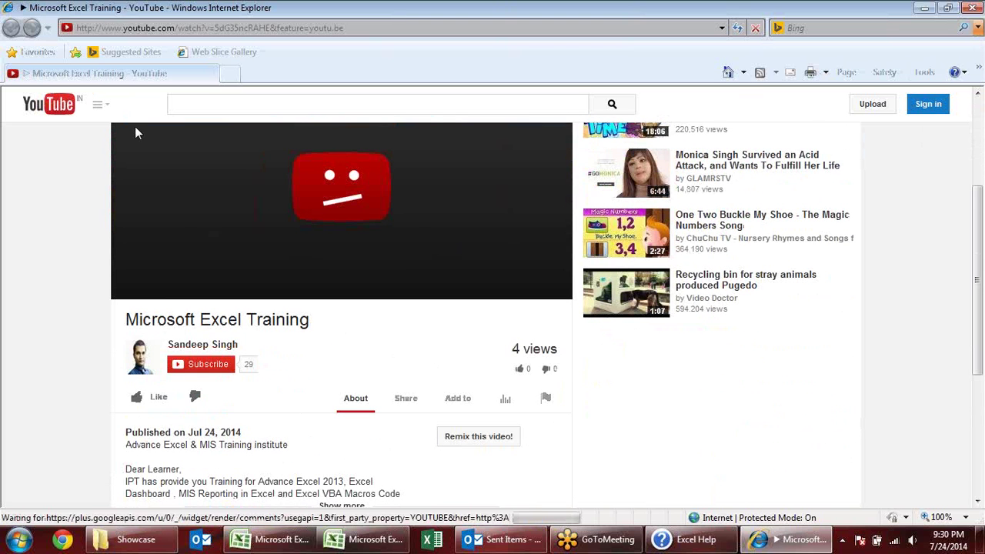
pyautogui.scroll(2, 293, 312)
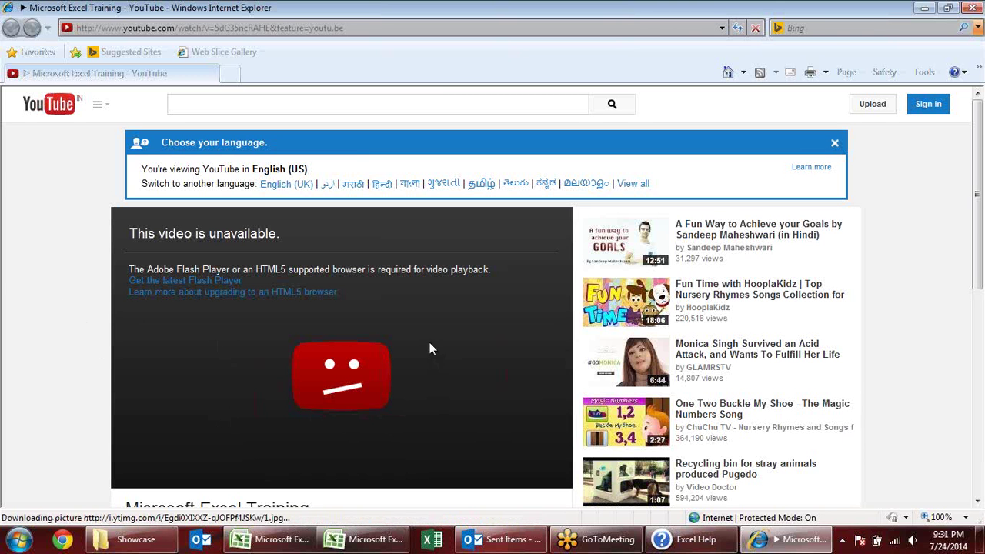
pyautogui.scroll(-5, 808, 160)
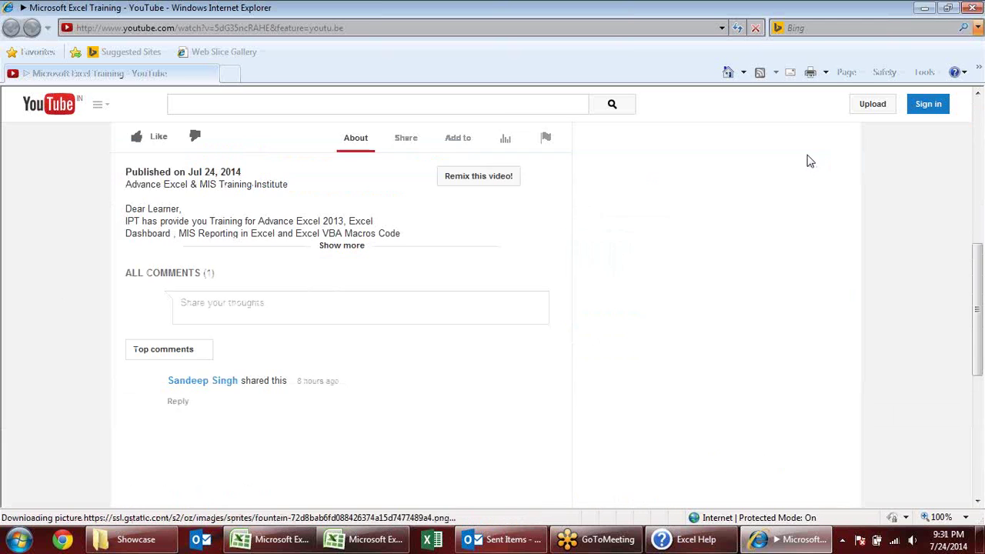
pyautogui.scroll(3, 680, 235)
pyautogui.scroll(3, 680, 235)
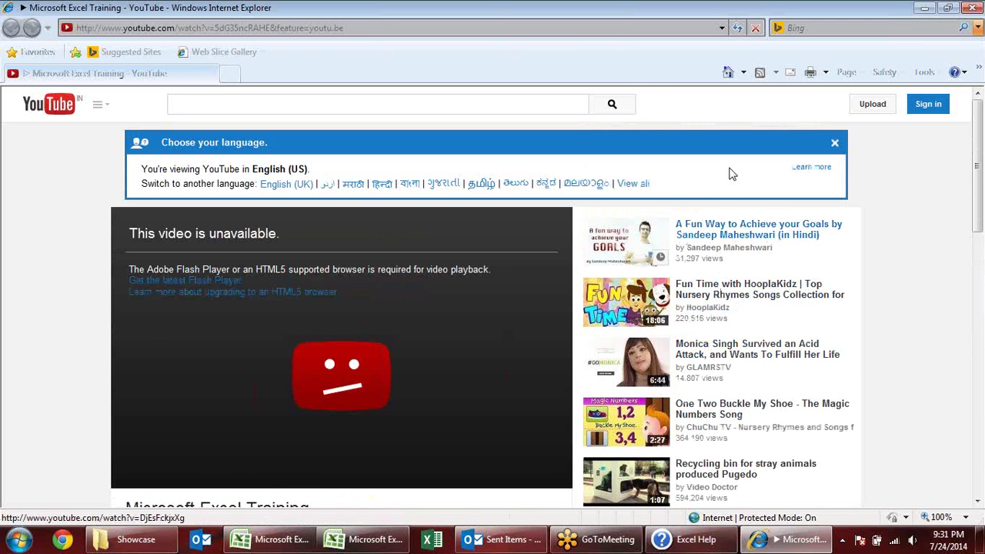
pyautogui.click(973, 8)
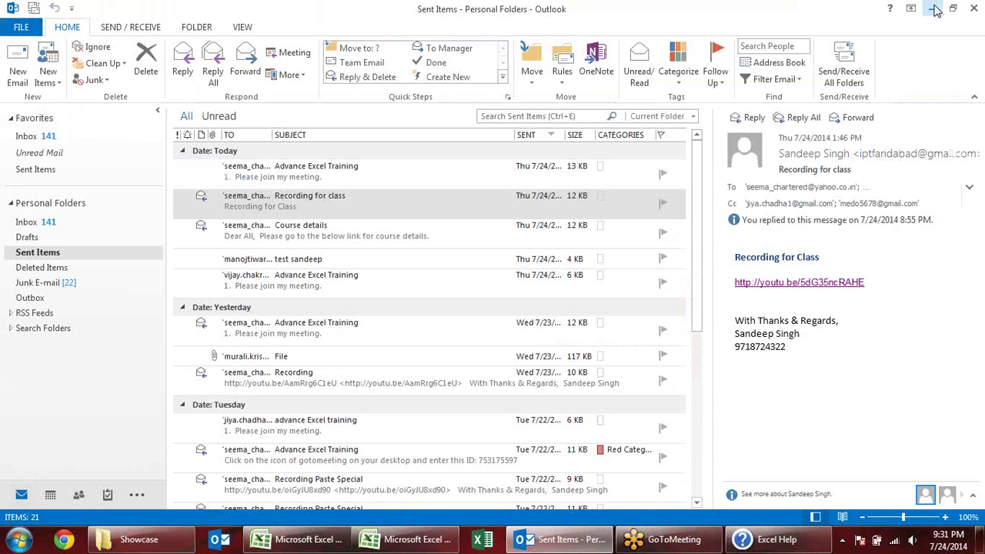
# Hide Outlook and bring the indian number format workbook to the front
pyautogui.click(935, 10)
pyautogui.click(687, 260)
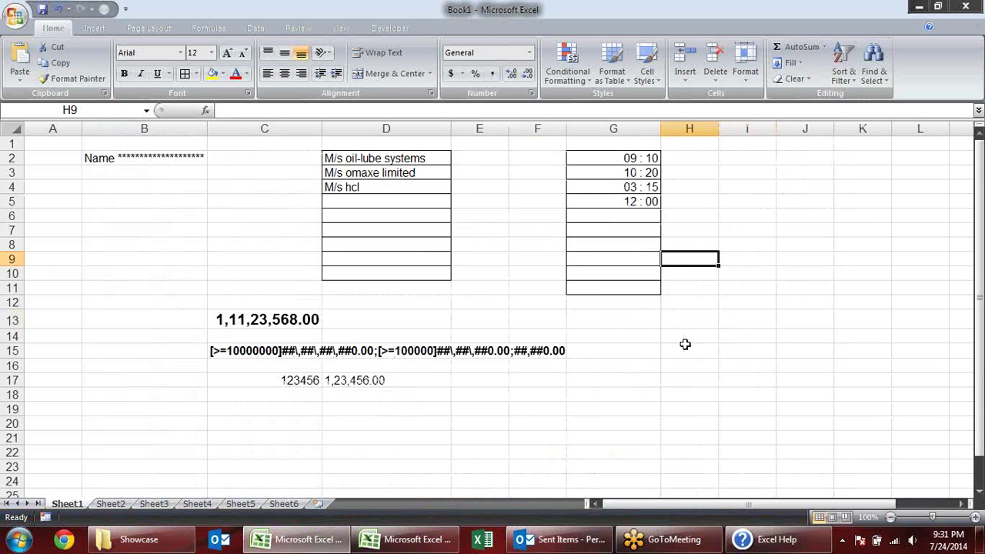
pyautogui.click(566, 539)
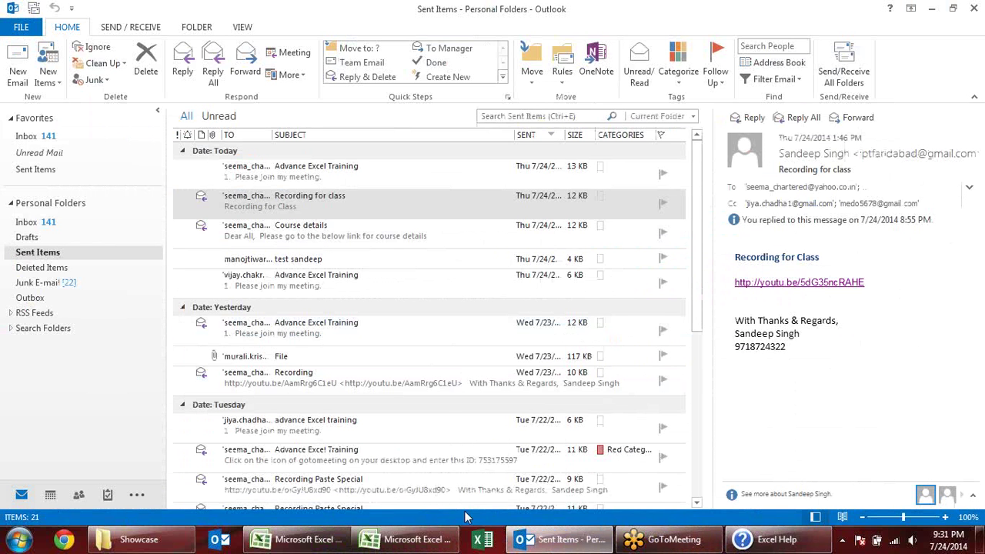
pyautogui.click(418, 538)
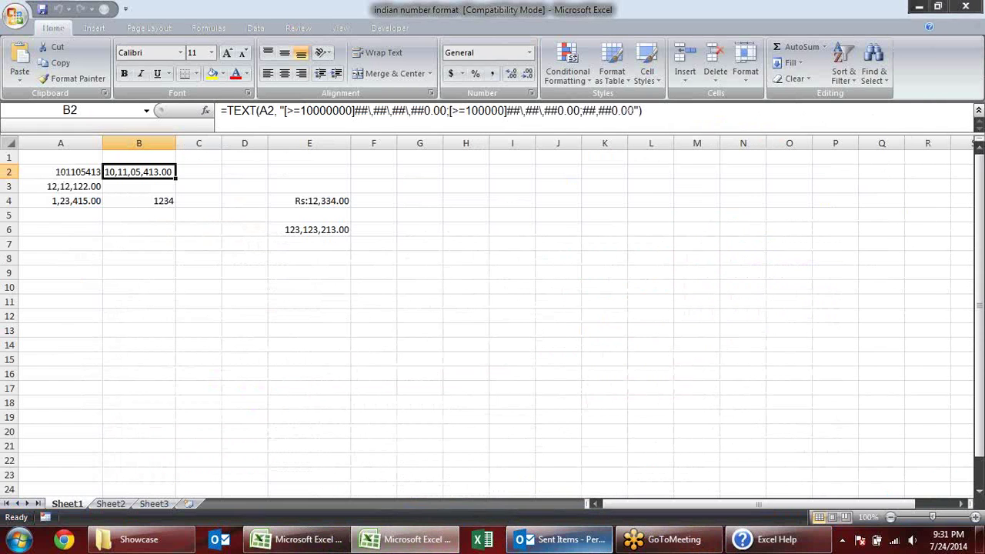
# Bring up the 'Create or delete a custom number format' help article and scroll through it
pyautogui.click(731, 544)
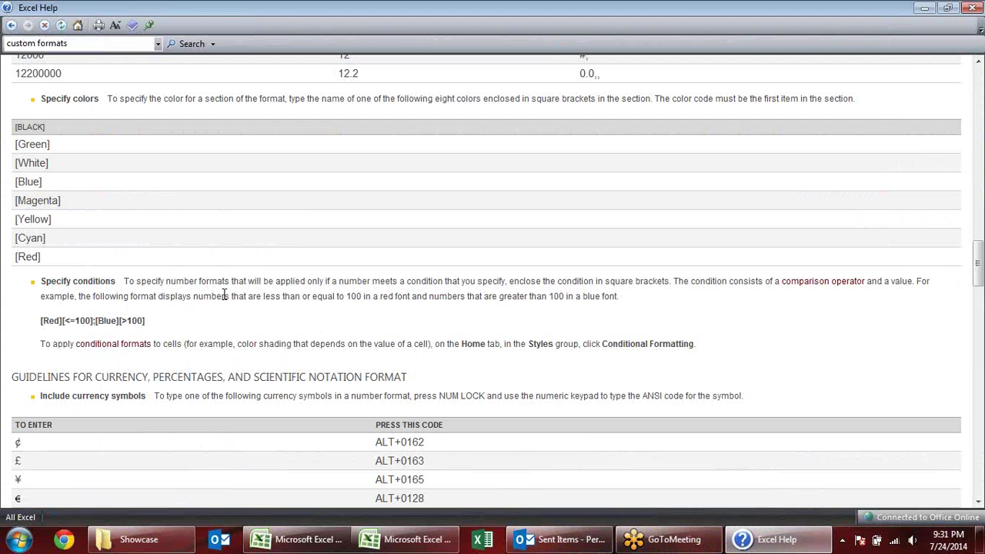
pyautogui.scroll(-1, 240, 311)
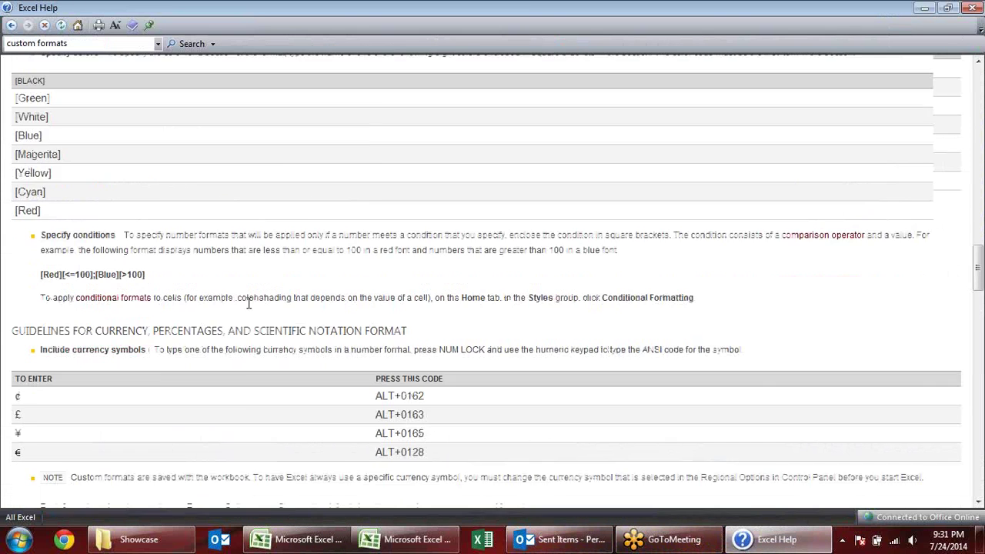
pyautogui.scroll(-5, 254, 312)
pyautogui.scroll(-4, 260, 313)
pyautogui.scroll(-4, 259, 313)
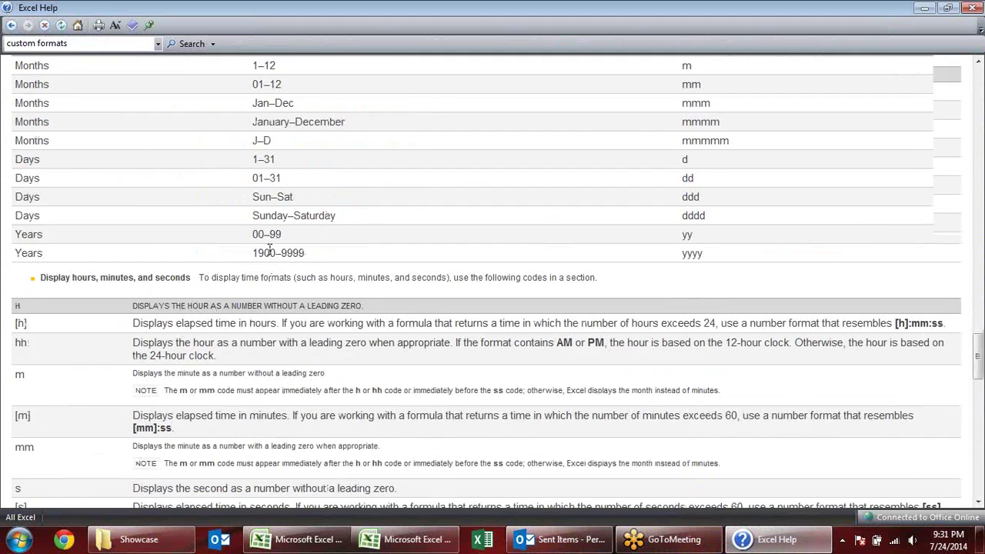
pyautogui.scroll(3, 269, 250)
pyautogui.scroll(-4, 269, 251)
pyautogui.scroll(-3, 270, 250)
pyautogui.scroll(9, 270, 253)
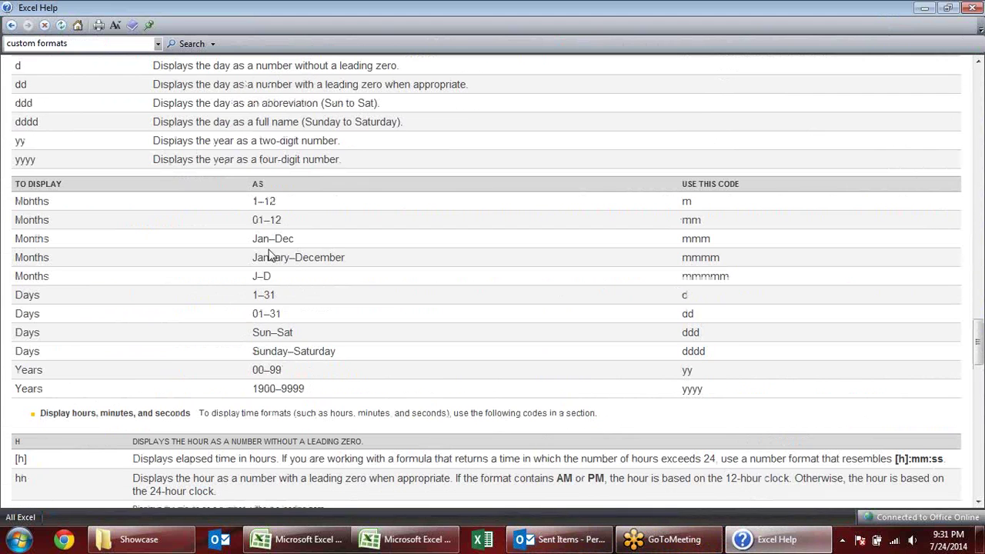
# Highlight the months and days rows of the date-code table and read further down
pyautogui.moveTo(315, 208); pyautogui.dragTo(487, 359)
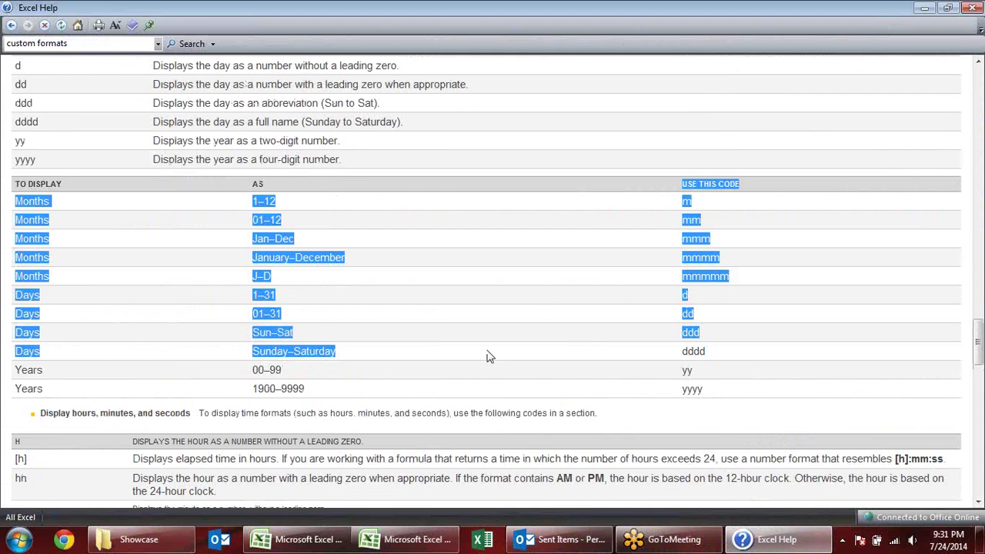
pyautogui.scroll(-4, 487, 356)
pyautogui.scroll(-3, 487, 356)
pyautogui.scroll(-3, 487, 357)
pyautogui.scroll(-3, 470, 341)
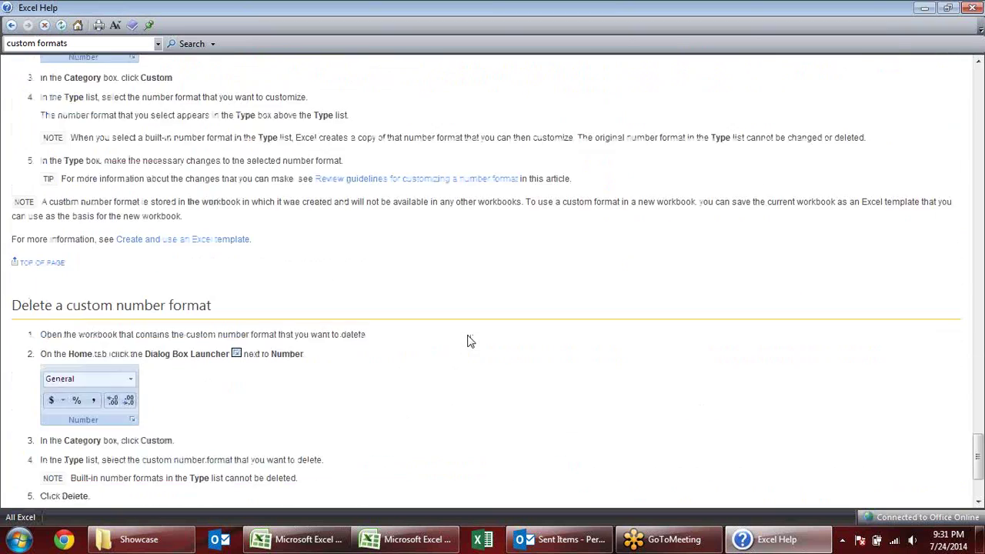
pyautogui.scroll(-3, 470, 341)
# Return to the top of the help article and close the help window
pyautogui.scroll(6, 468, 341)
pyautogui.scroll(6, 462, 341)
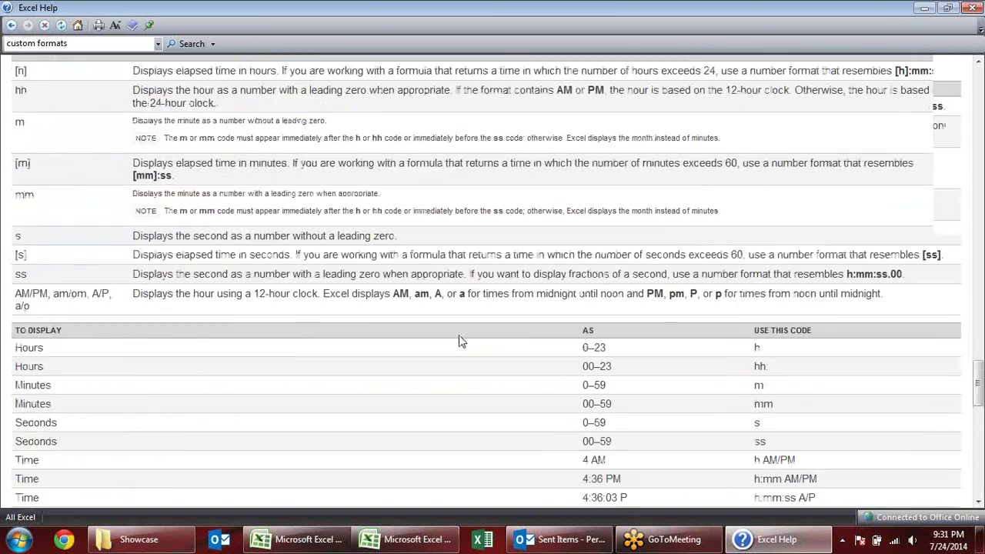
pyautogui.scroll(5, 459, 341)
pyautogui.scroll(5, 459, 341)
pyautogui.scroll(5, 459, 341)
pyautogui.scroll(2, 459, 341)
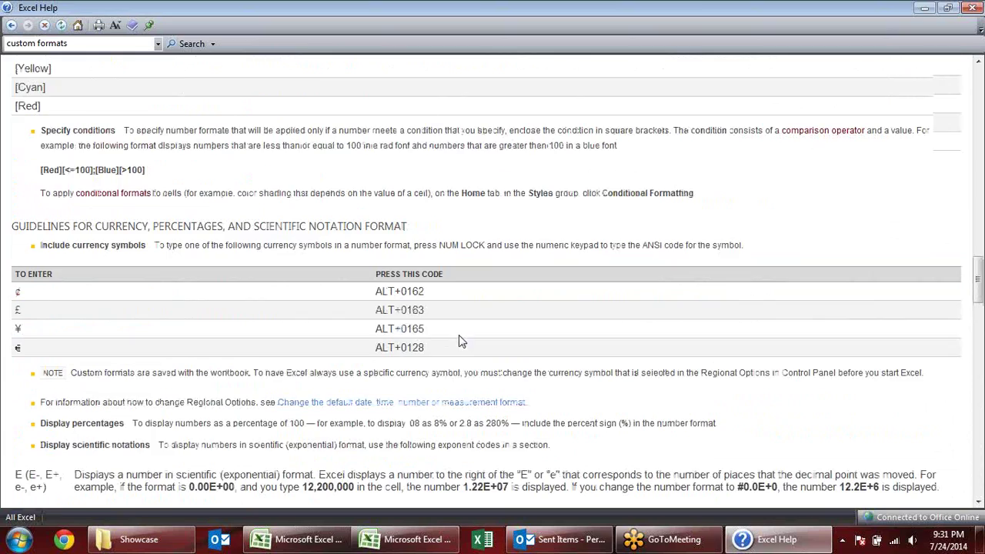
pyautogui.scroll(3, 458, 339)
pyautogui.scroll(1, 459, 339)
pyautogui.scroll(2, 459, 339)
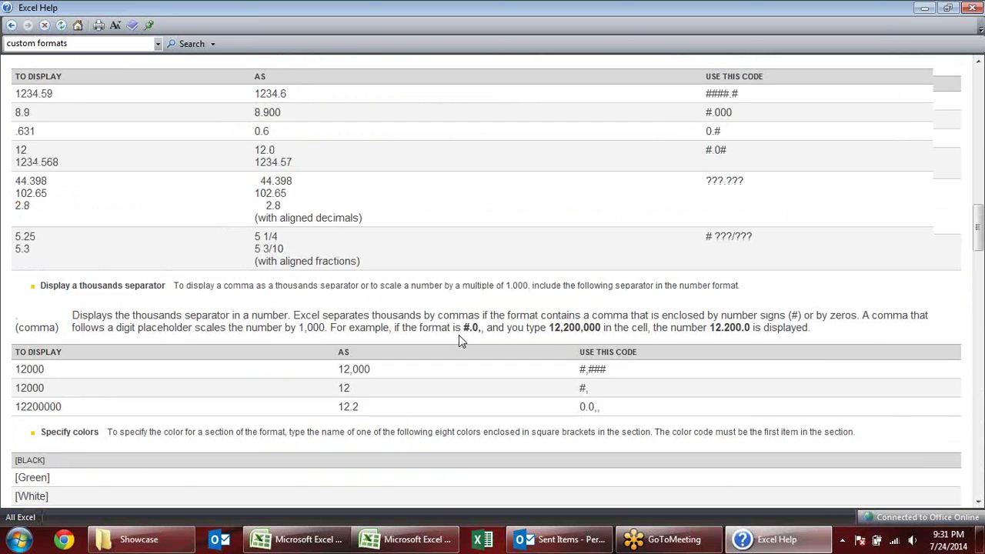
pyautogui.scroll(4, 460, 341)
pyautogui.scroll(-2, 461, 341)
pyautogui.scroll(1, 460, 341)
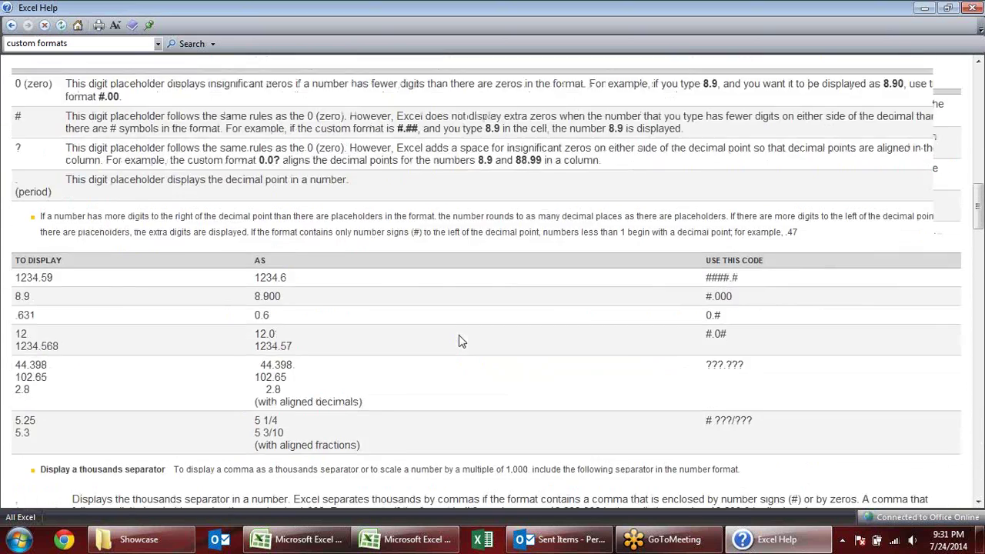
pyautogui.scroll(3, 459, 341)
pyautogui.scroll(5, 459, 341)
pyautogui.scroll(4, 459, 341)
pyautogui.scroll(1, 459, 341)
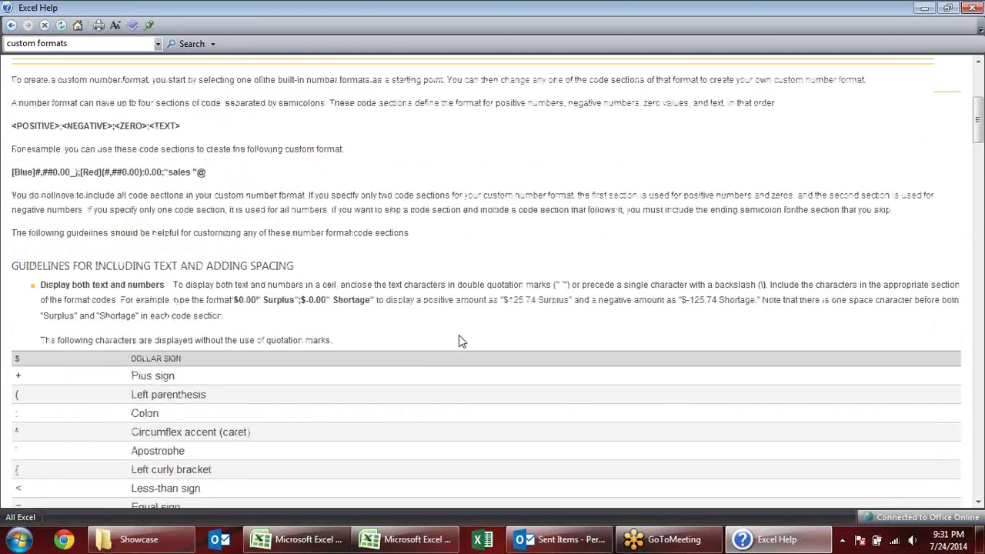
pyautogui.scroll(5, 459, 341)
pyautogui.scroll(3, 454, 338)
pyautogui.click(963, 7)
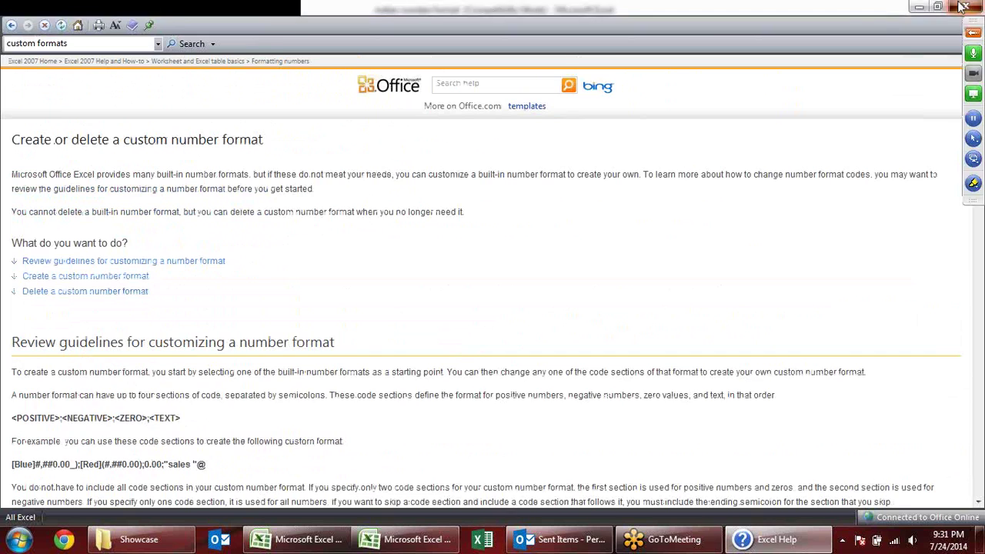
# Clear both formats and values from the demo range A1:G8, then return to A1
pyautogui.click(60, 158)
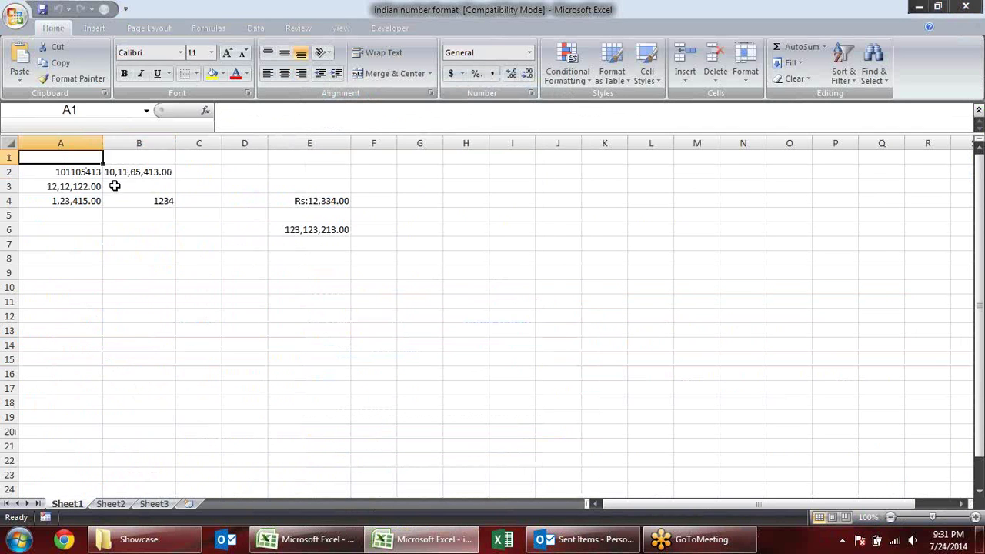
pyautogui.moveTo(60, 157); pyautogui.dragTo(418, 265)
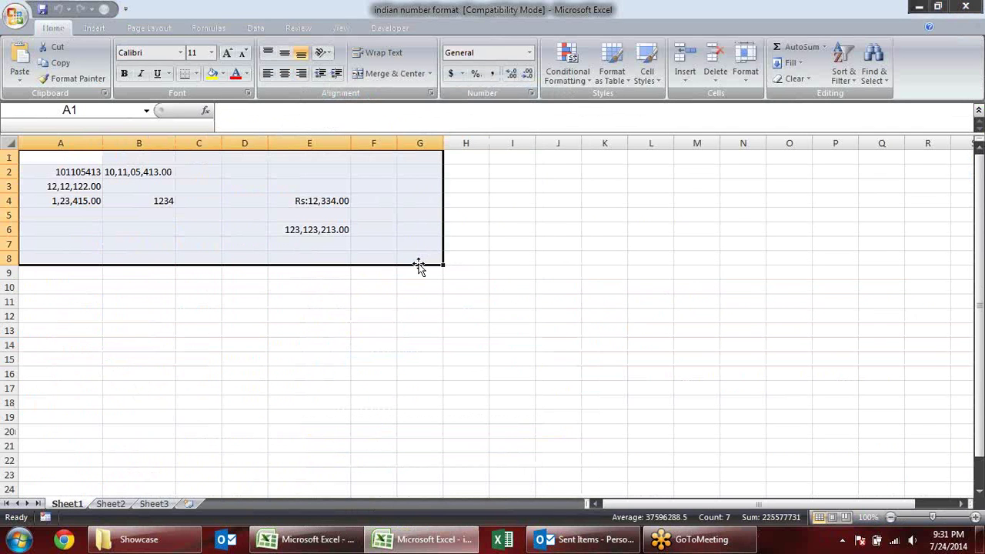
pyautogui.hotkey('alt', 'e')
pyautogui.press('f')
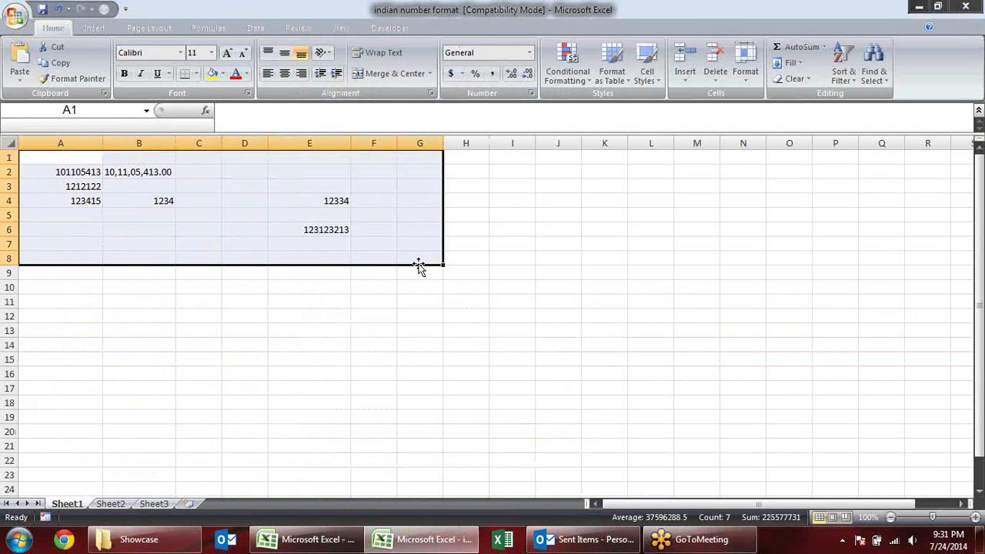
pyautogui.press('Delete')
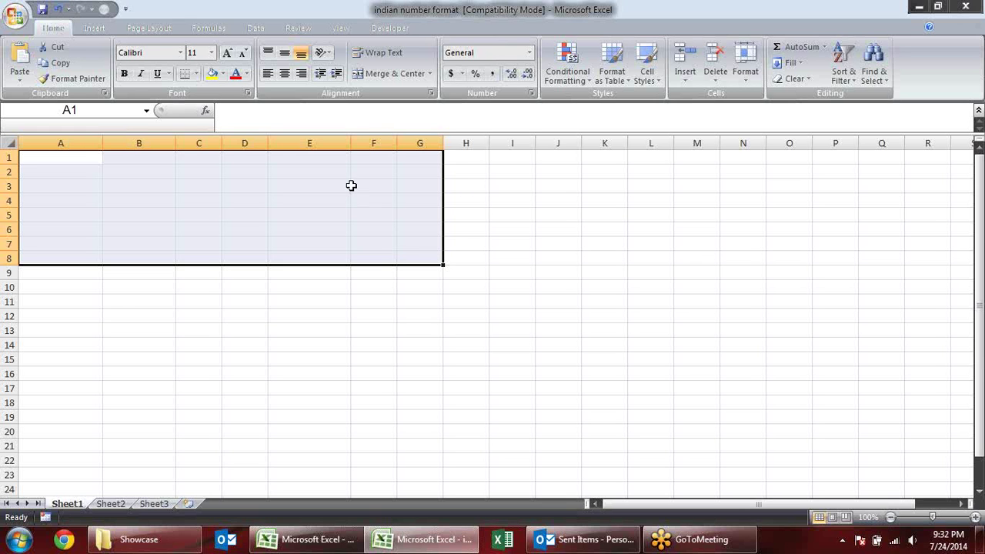
pyautogui.moveTo(327, 344); pyautogui.dragTo(327, 331)
pyautogui.click(138, 171)
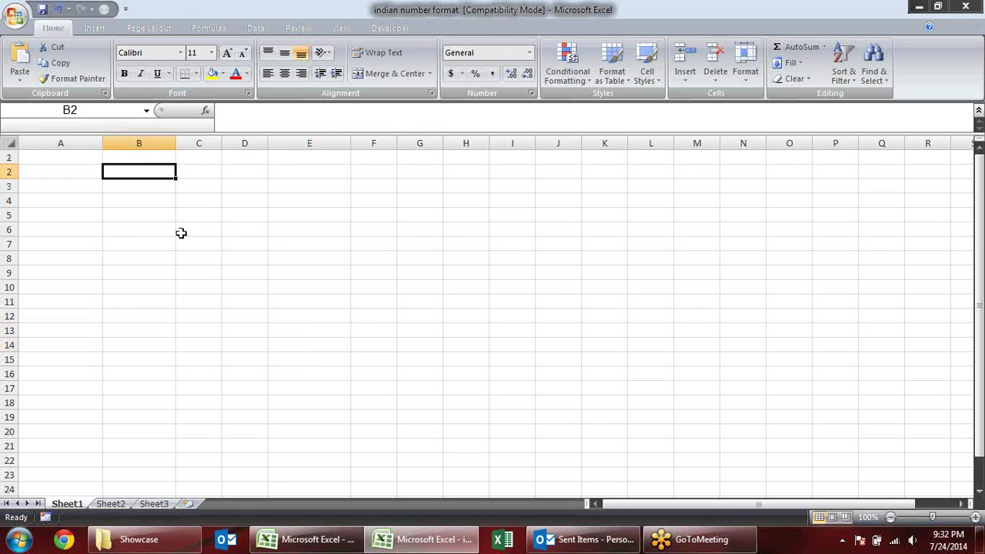
pyautogui.click(81, 157)
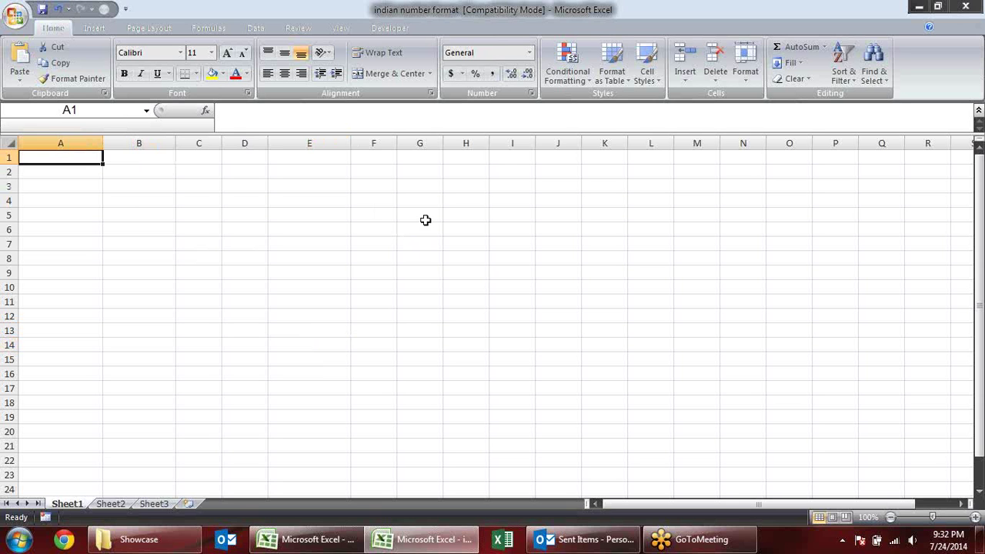
# Enter Date, Name and Sales headers in A1:C1 and widen columns A–C
pyautogui.write('Date')
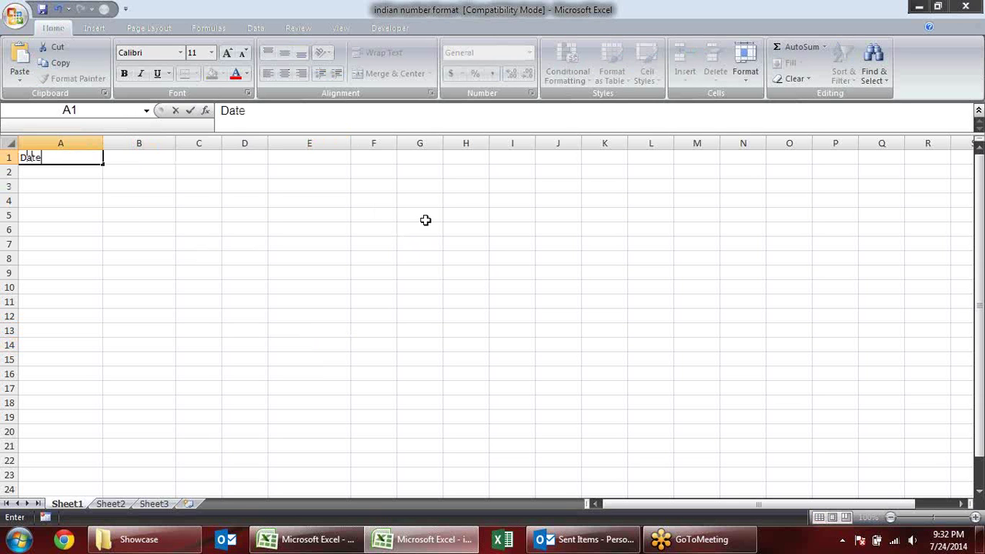
pyautogui.press('Tab')
pyautogui.write('Name:')
pyautogui.press('Tab')
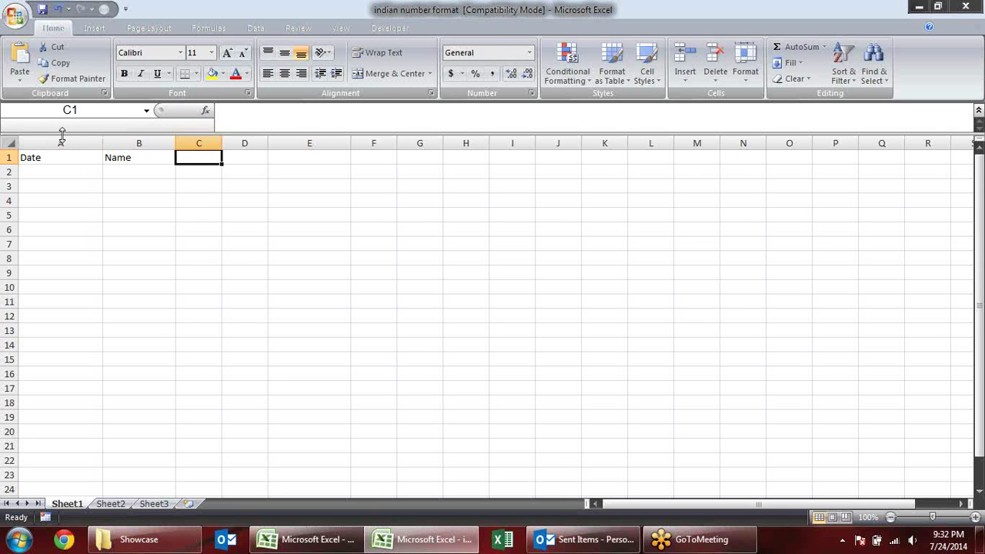
pyautogui.click(92, 142)
pyautogui.moveTo(92, 141); pyautogui.dragTo(221, 143)
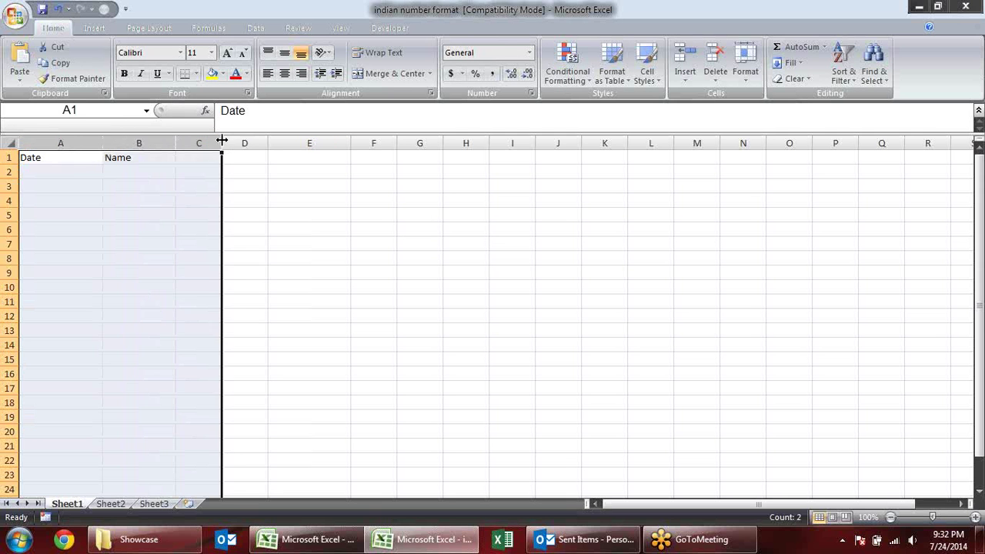
pyautogui.doubleClick(222, 143)
pyautogui.click(179, 185)
pyautogui.moveTo(44, 143); pyautogui.dragTo(239, 144)
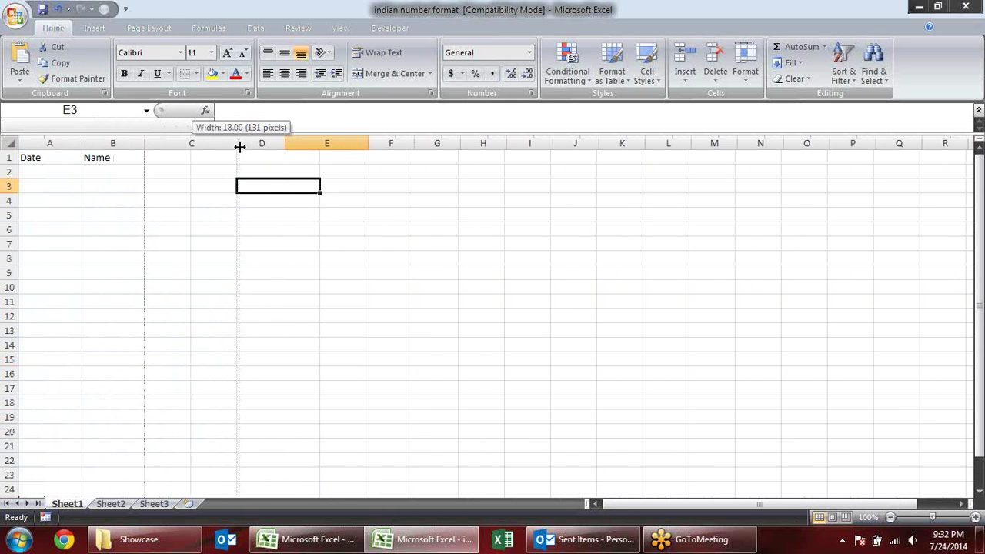
pyautogui.click(188, 158)
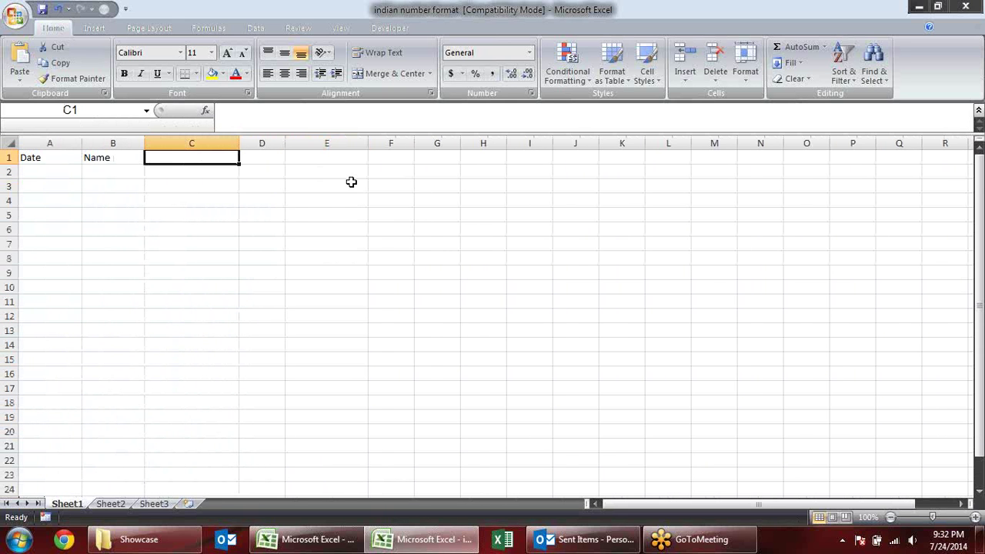
pyautogui.write('Sales')
pyautogui.press('Return')
# Put today's date in A2 and the formula =A2+10 in A3
pyautogui.rightClick(92, 143)
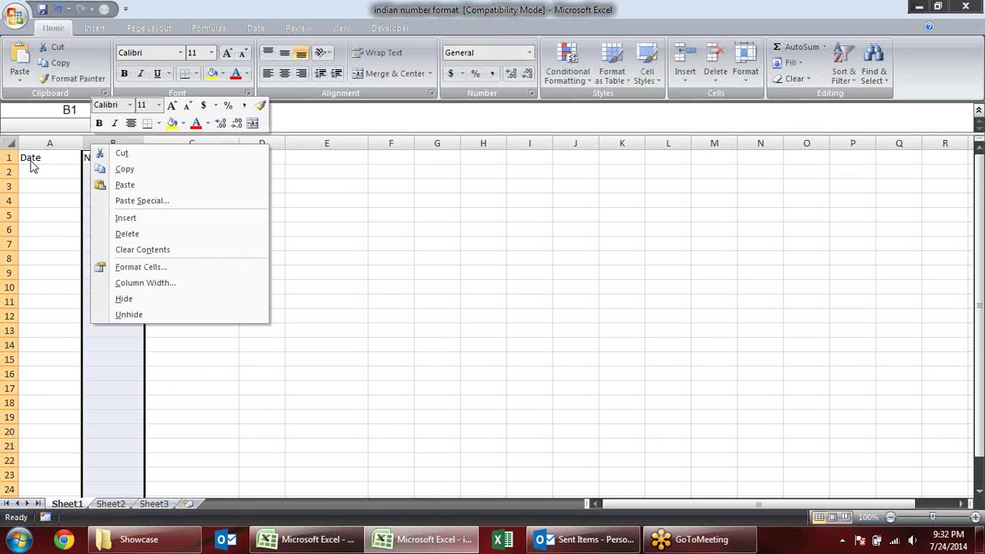
pyautogui.click(37, 171)
pyautogui.hotkey('ctrl', ';')
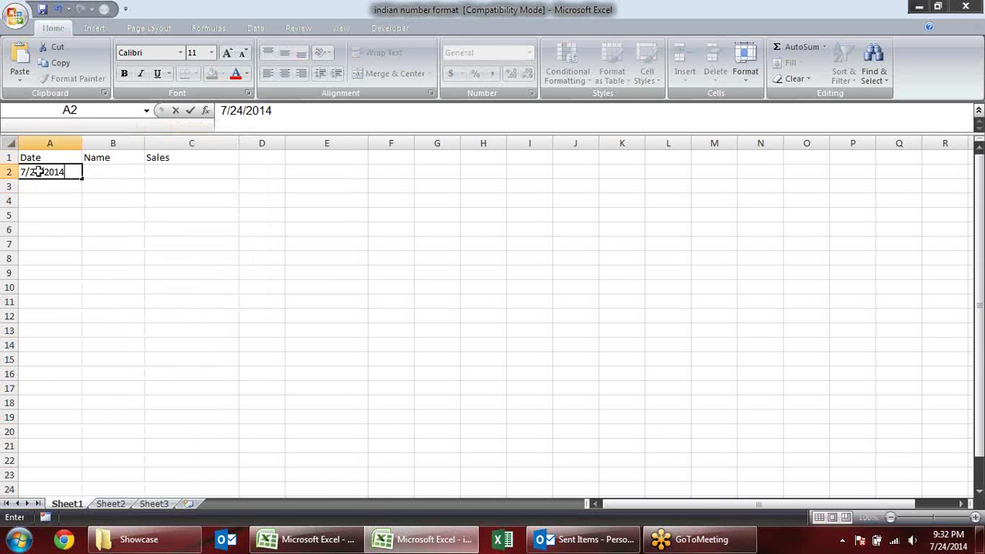
pyautogui.press('Return')
pyautogui.write('-')
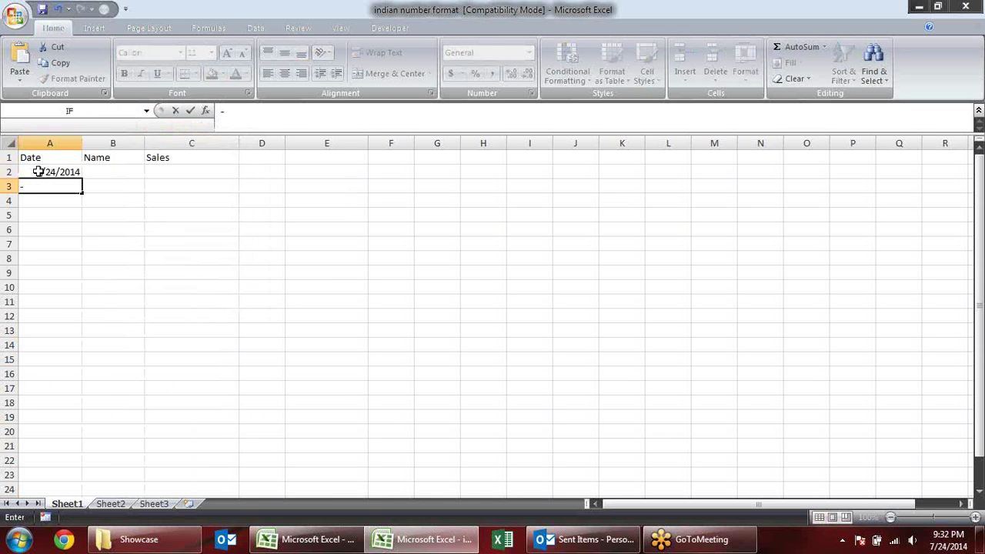
pyautogui.press('Escape')
pyautogui.write('=')
pyautogui.click(38, 172)
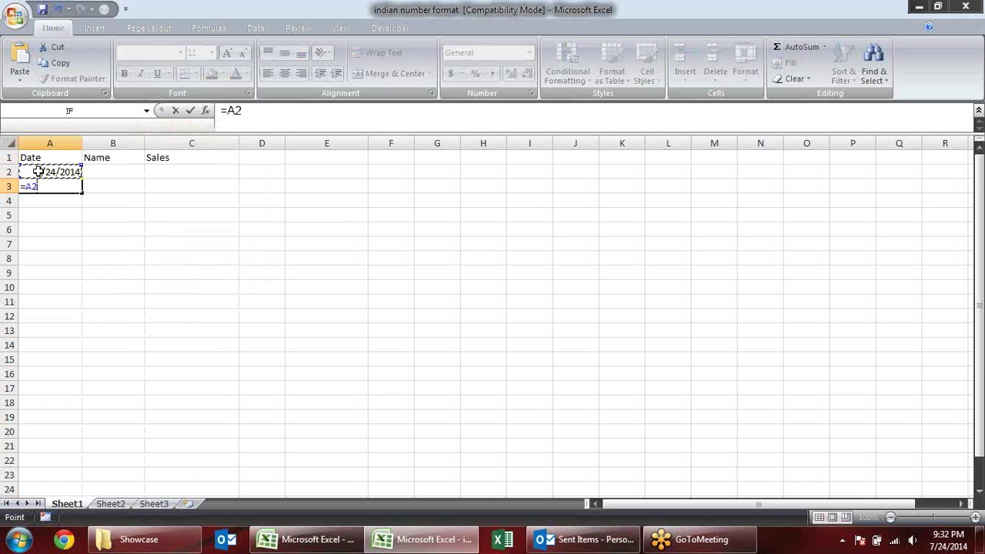
pyautogui.write('+10')
pyautogui.press('Return')
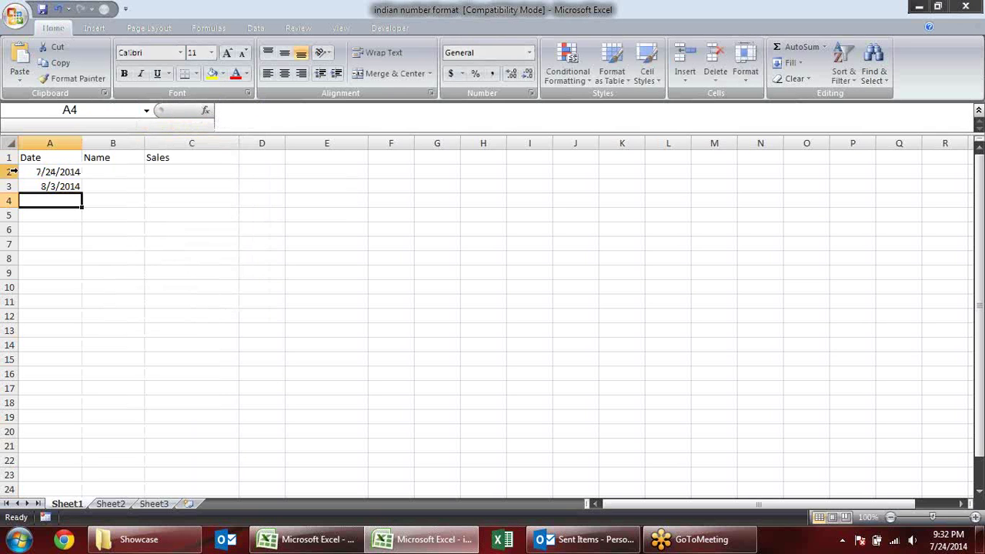
# Change A2 to 7/24/2010 and fill the 10-day date series down to row 488
pyautogui.click(40, 172)
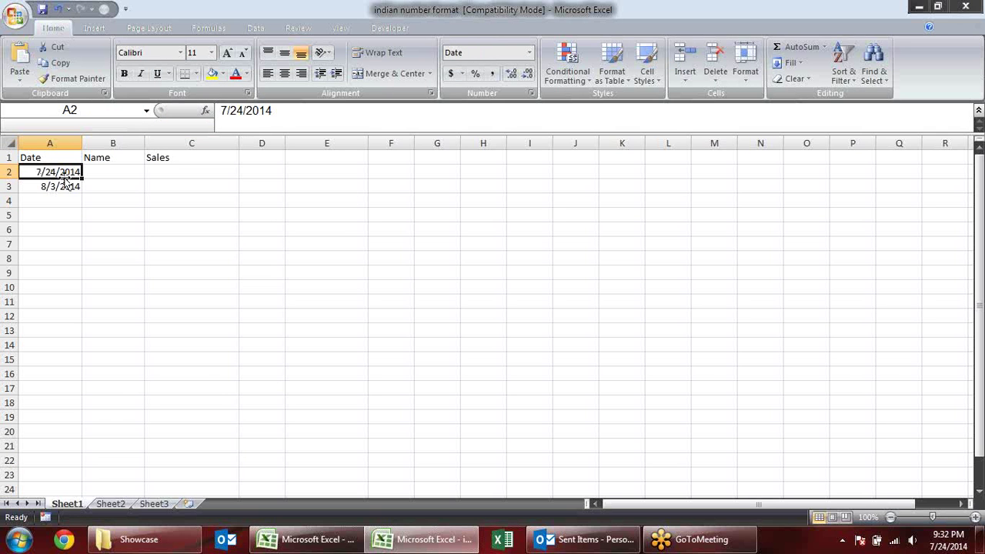
pyautogui.click(287, 115)
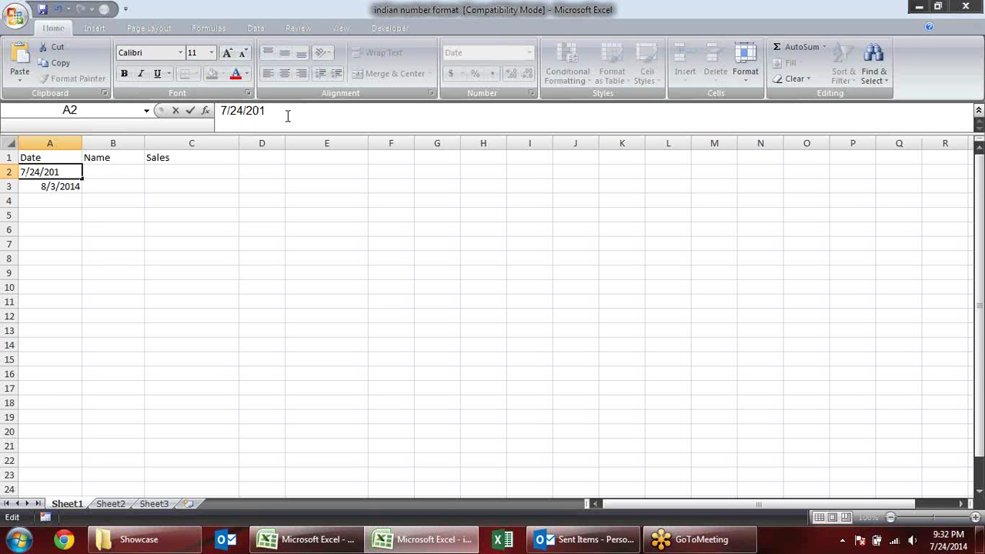
pyautogui.write('0')
pyautogui.press('Return')
pyautogui.moveTo(73, 171); pyautogui.dragTo(17, 545)
pyautogui.press('Down')
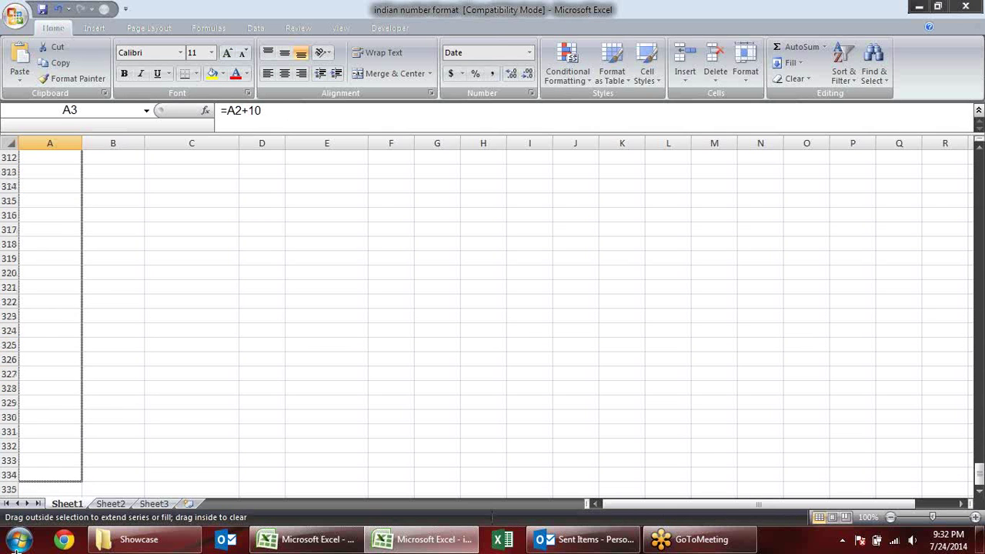
pyautogui.moveTo(16, 545); pyautogui.dragTo(49, 485)
# Enter a first name in B2 and fill the repeating name pattern down column B
pyautogui.click(122, 401)
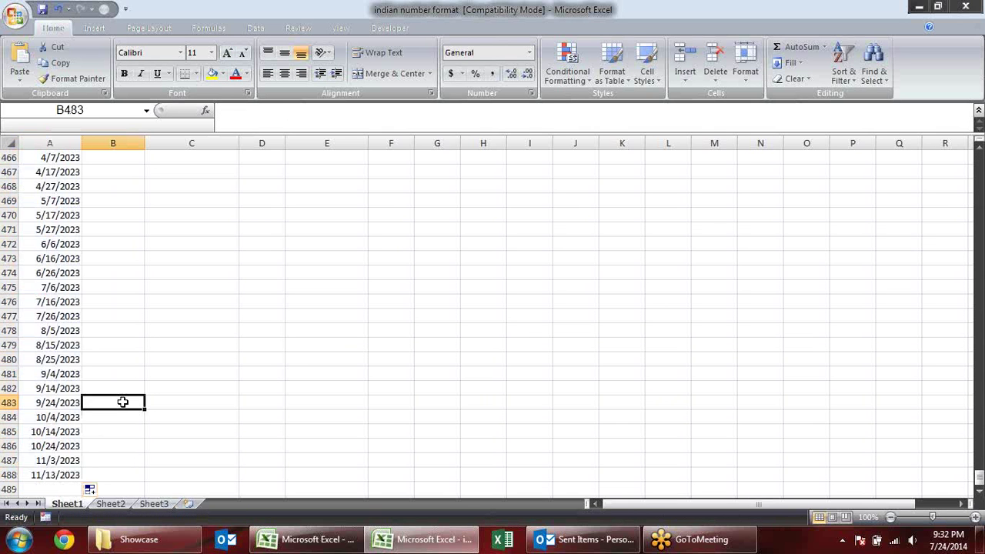
pyautogui.hotkey('ctrl', 'Up')
pyautogui.press('Down')
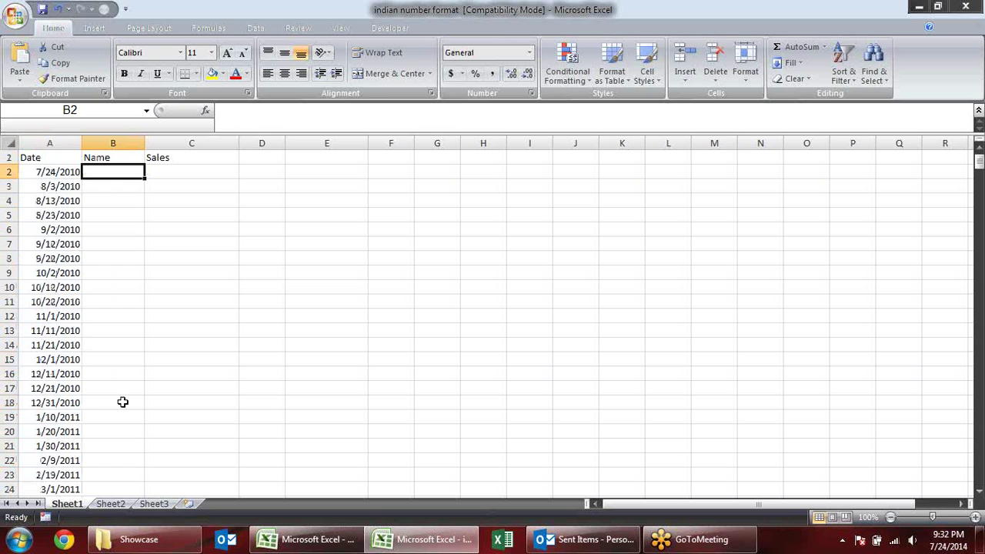
pyautogui.write('Samd')
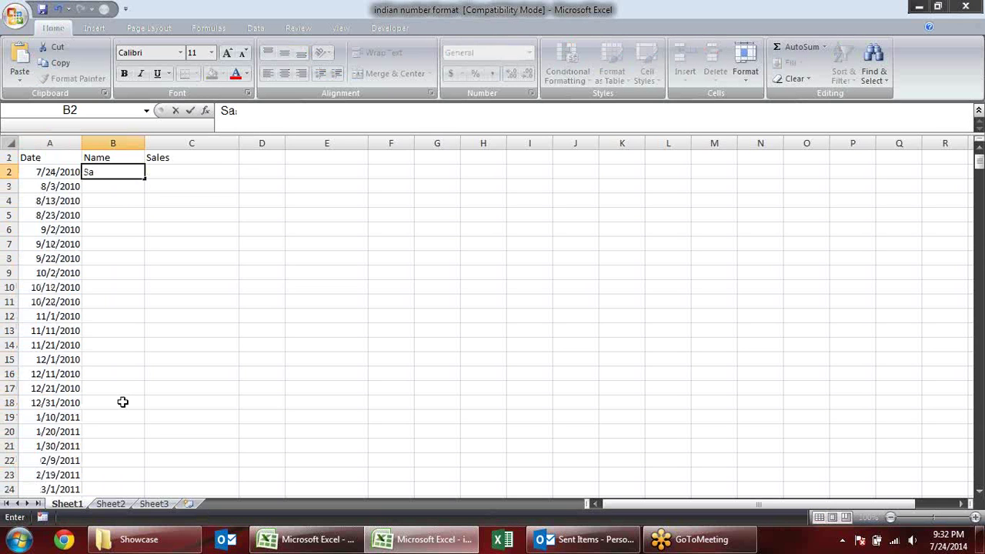
pyautogui.write('eep')
pyautogui.press('Return')
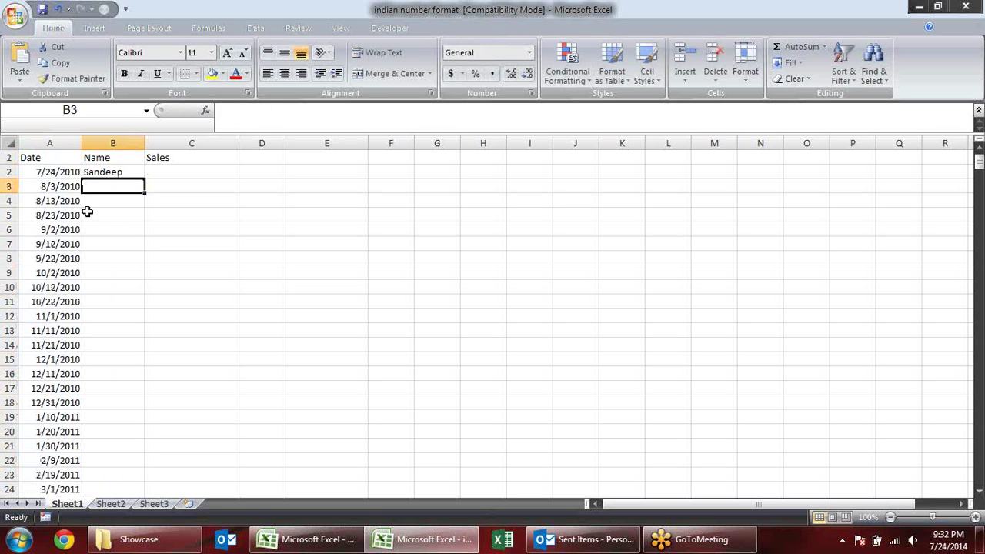
pyautogui.click(110, 175)
pyautogui.doubleClick(144, 179)
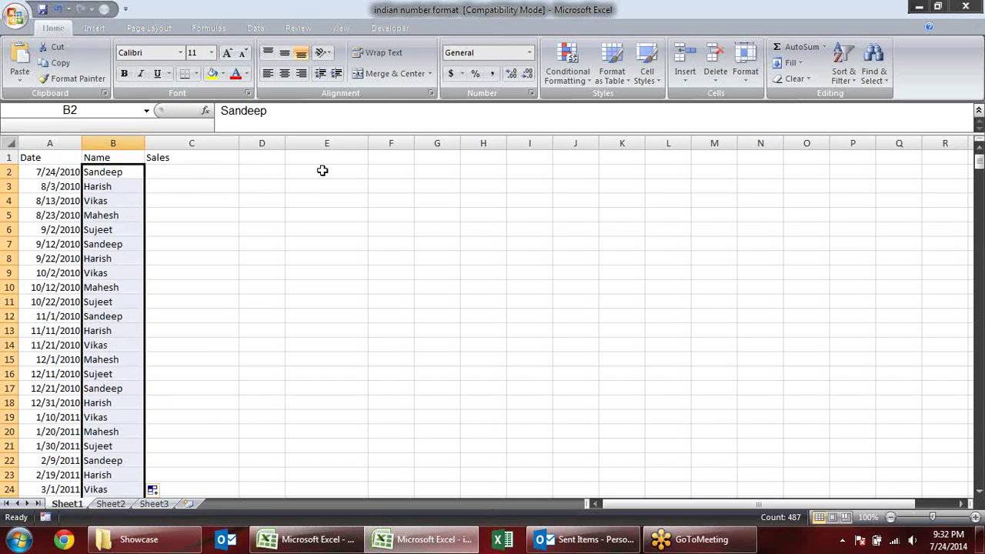
pyautogui.click(189, 171)
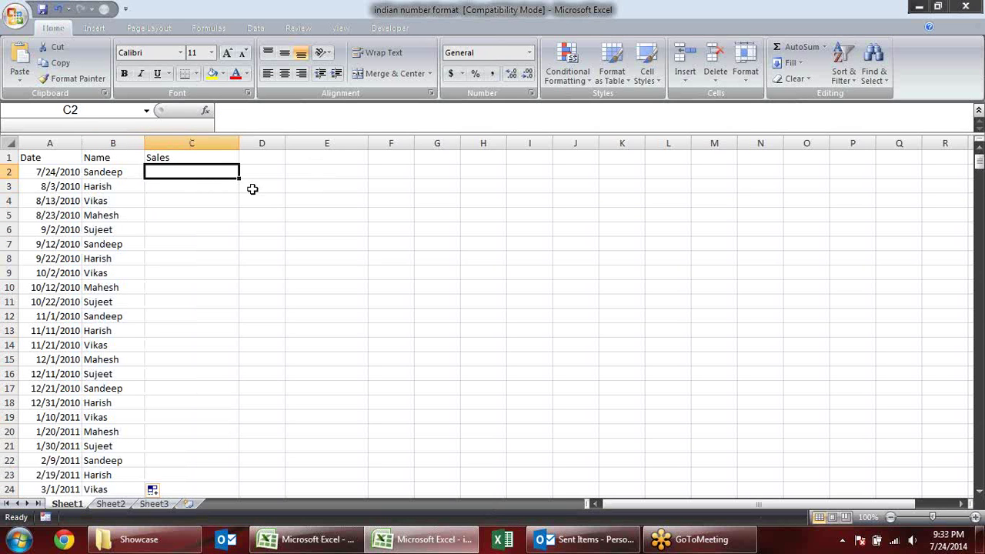
# Fill C2:C488 with =RANDBETWEEN(10,90) in one entry
pyautogui.press('Left')
pyautogui.press('Right')
pyautogui.press('Left')
pyautogui.hotkey('ctrl', 'Down')
pyautogui.press('Right')
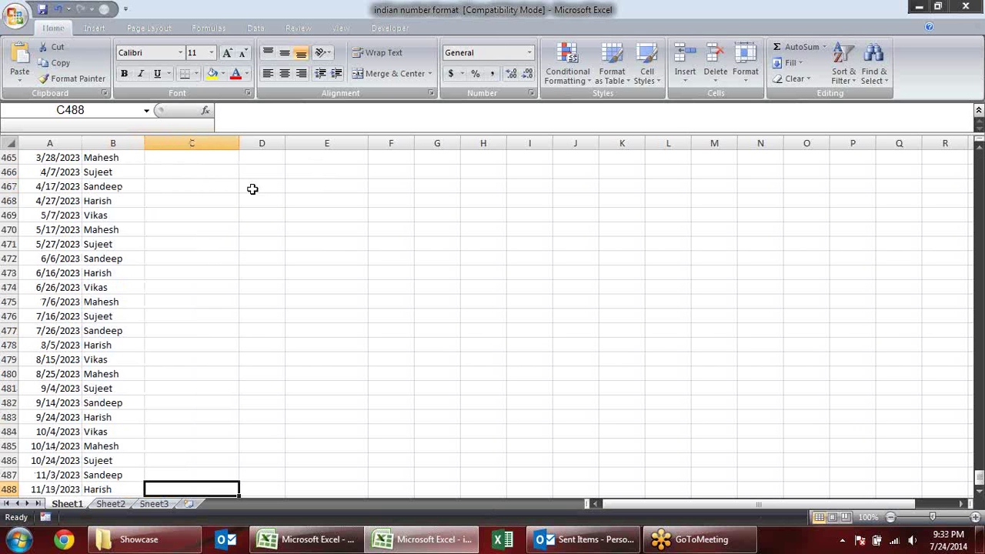
pyautogui.hotkey('ctrl', 'shift', 'Up')
pyautogui.write('=ra')
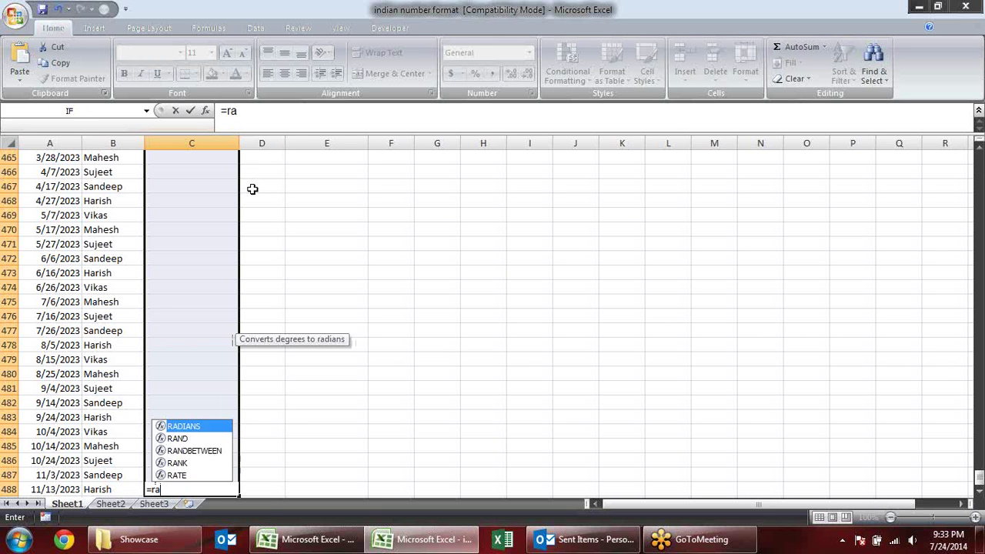
pyautogui.write('n')
pyautogui.press('Down')
pyautogui.press('Tab')
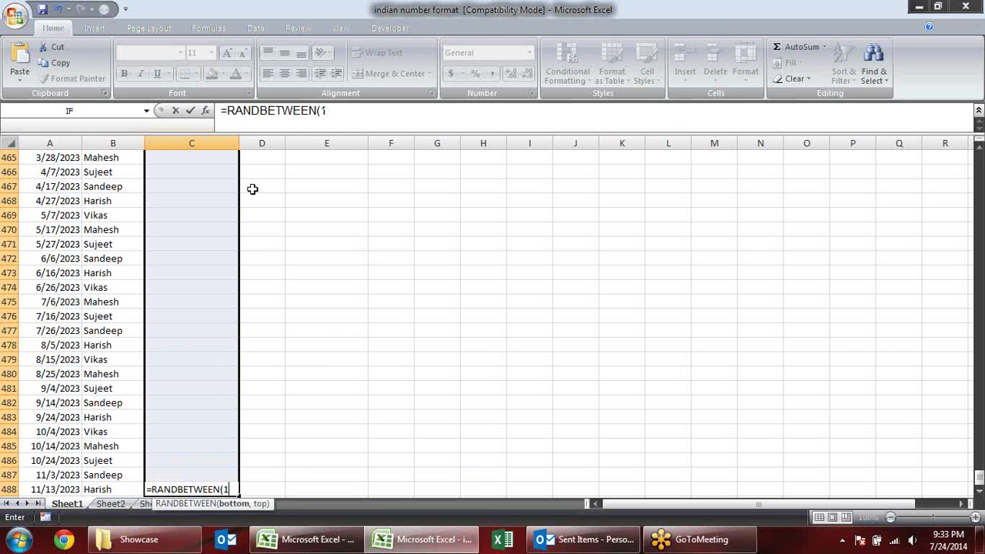
pyautogui.write('0,90')
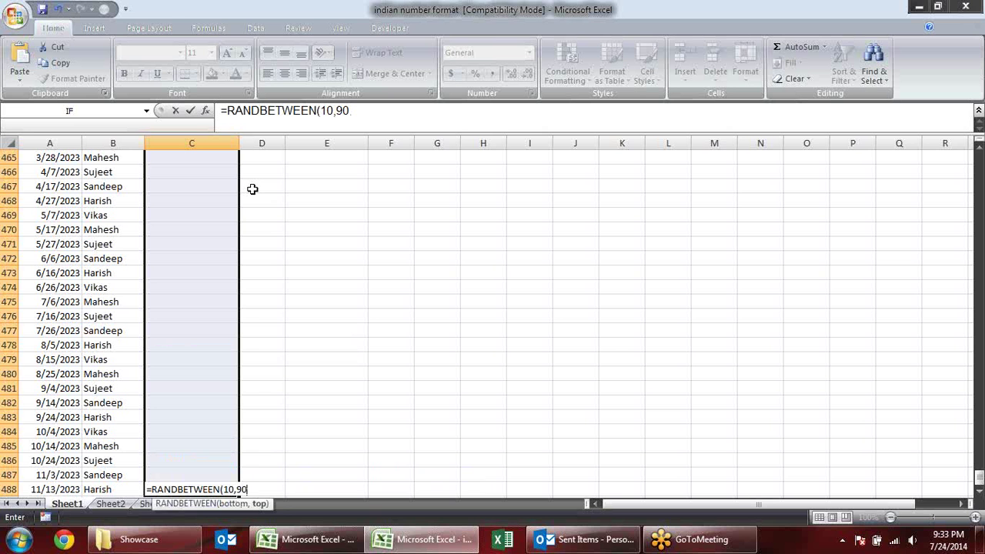
pyautogui.hotkey('ctrl', 'Return')
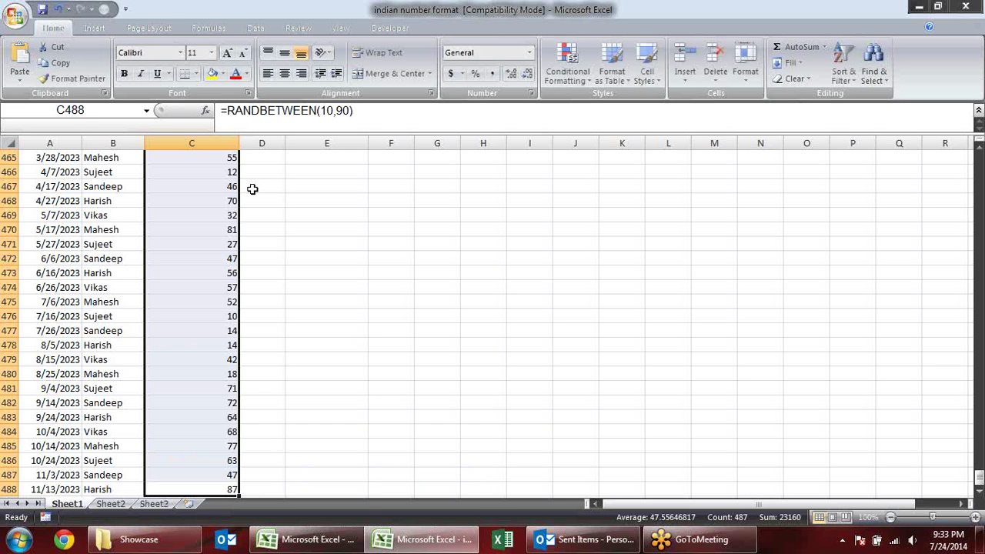
# Replace the Sales formulas with their values using Paste Special > Values
pyautogui.hotkey('ctrl', 'c')
pyautogui.hotkey('alt', 'e')
pyautogui.press('s')
pyautogui.press('v')
pyautogui.press('Return')
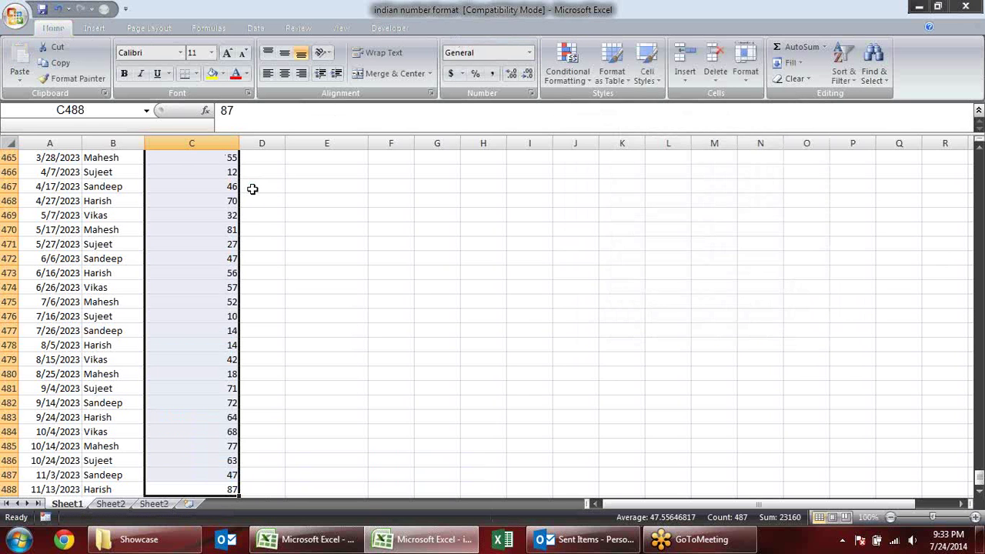
pyautogui.scroll(3, 240, 223)
# Auto-fit columns A–C to their contents and make the header row bold
pyautogui.hotkey('ctrl', 'Up')
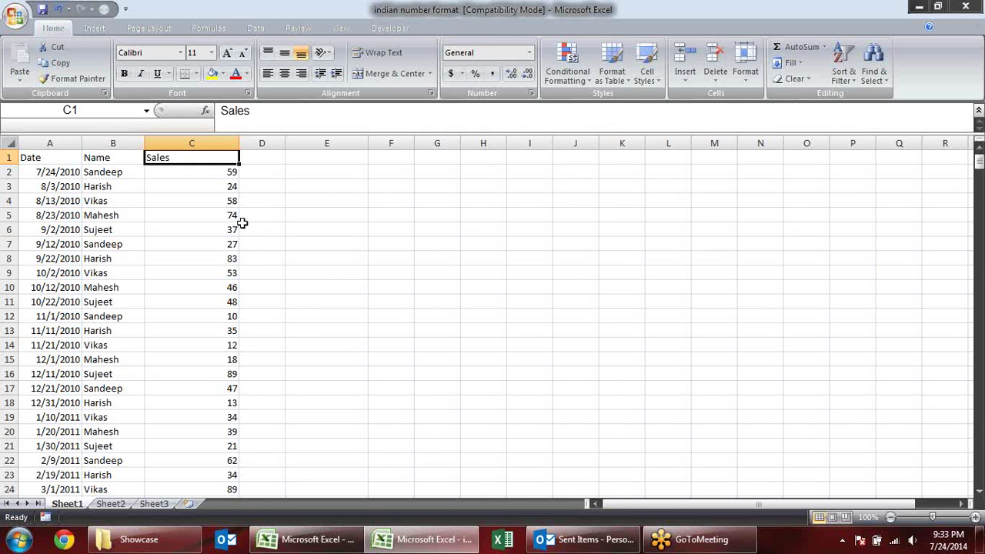
pyautogui.press('Left')
pyautogui.press('Left')
pyautogui.hotkey('ctrl', 'shift', 'End')
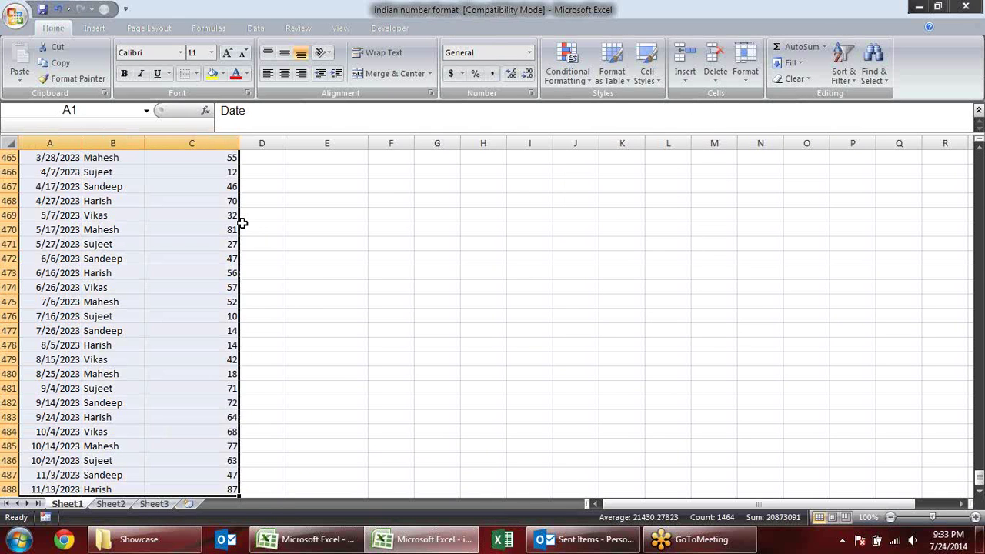
pyautogui.hotkey('ctrl', 'BackSpace')
pyautogui.click(183, 145)
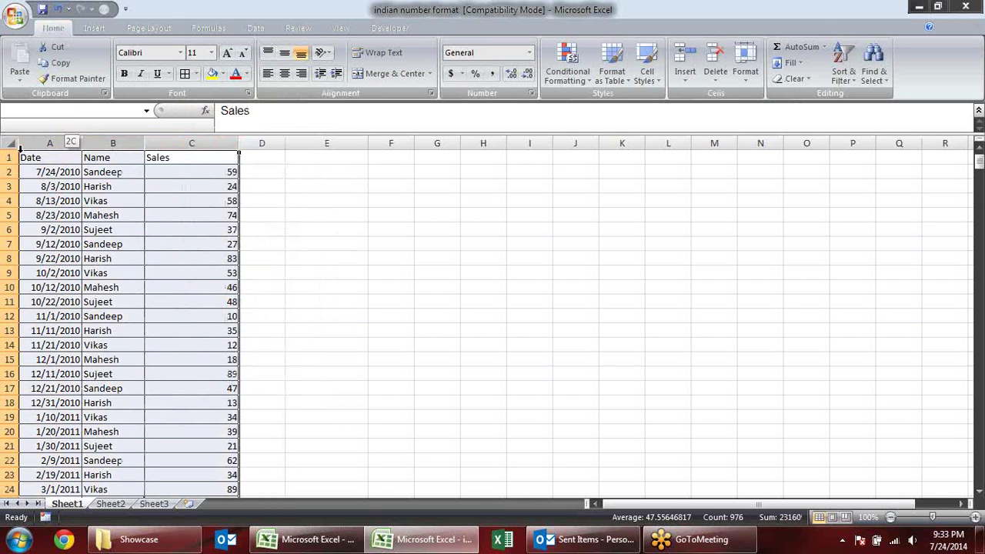
pyautogui.click(185, 143)
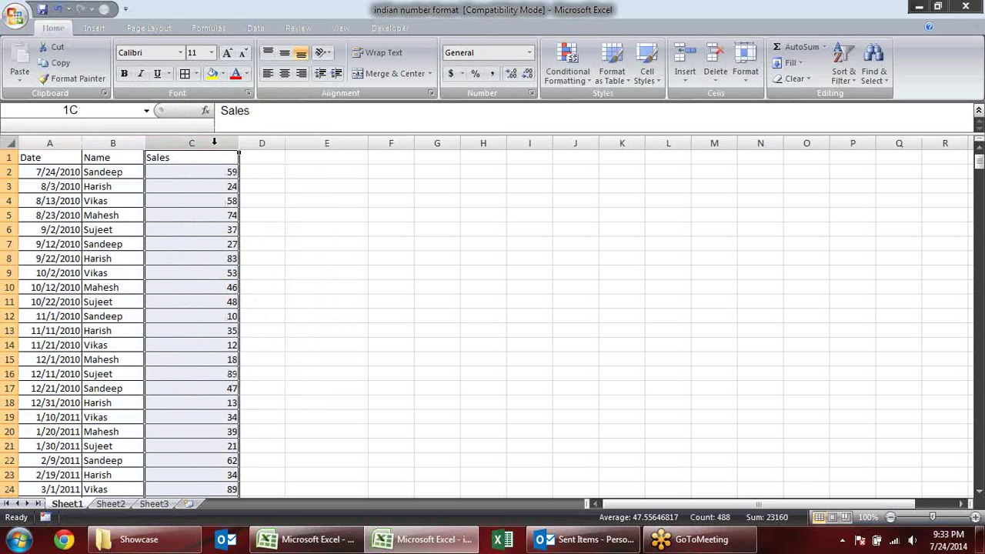
pyautogui.hotkey('shift', 'Left')
pyautogui.hotkey('shift', 'Left')
pyautogui.doubleClick(239, 143)
pyautogui.click(257, 199)
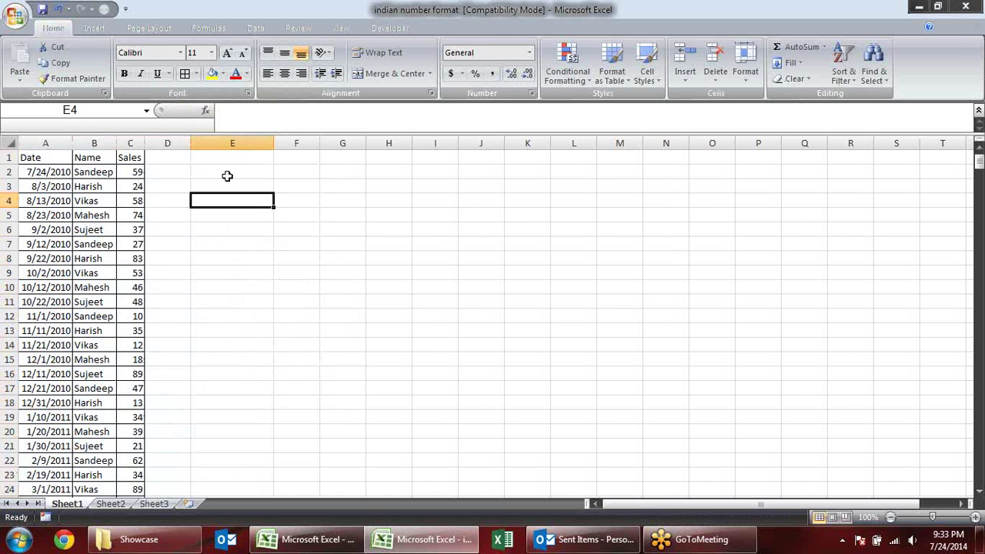
pyautogui.moveTo(46, 158); pyautogui.dragTo(162, 157)
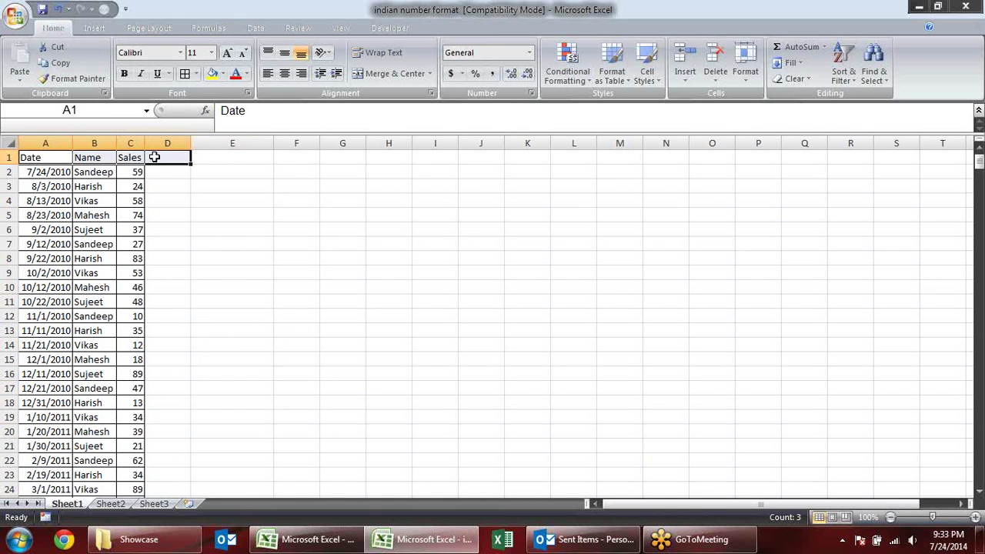
pyautogui.click(306, 196)
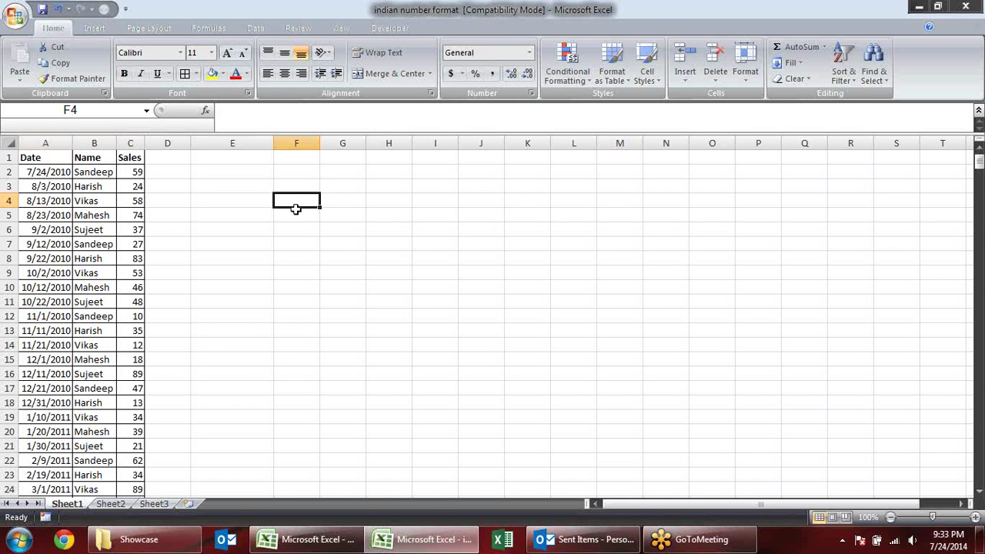
# Show the dates in A2:A488 in d-mmm-yy format, like 24-Jul-10
pyautogui.click(57, 182)
pyautogui.click(56, 171)
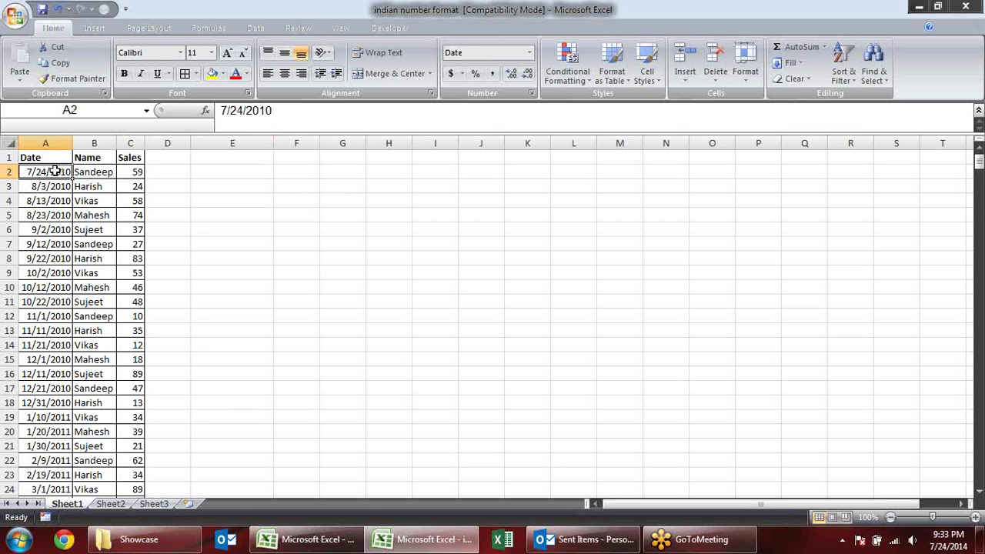
pyautogui.hotkey('ctrl', 'shift', 'Down')
pyautogui.hotkey('ctrl', 'shift', '#')
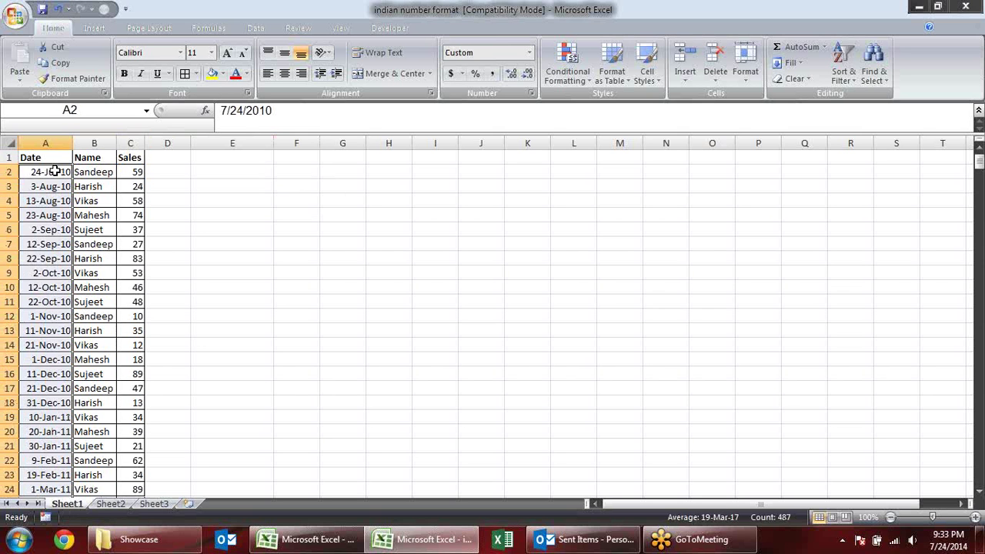
pyautogui.click(121, 185)
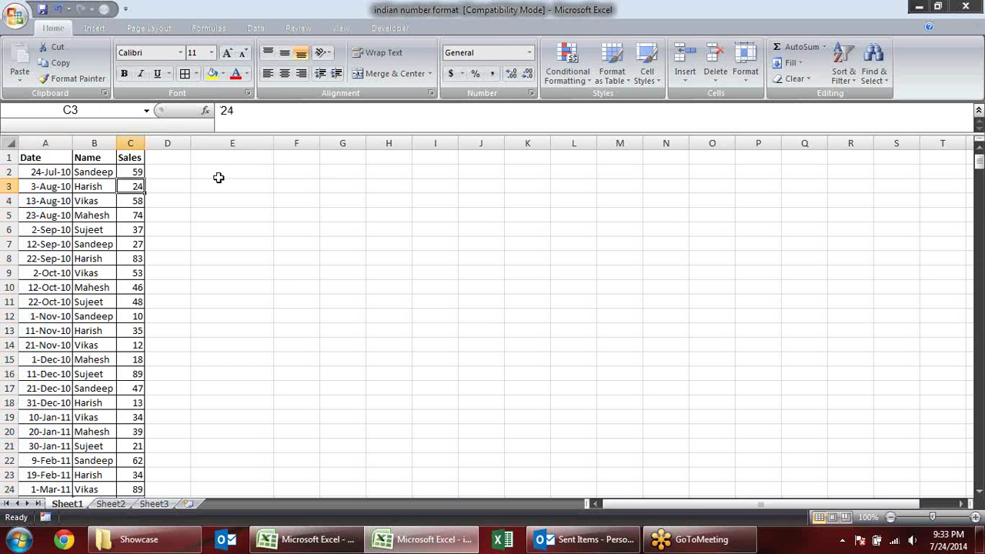
pyautogui.click(582, 84)
pyautogui.moveTo(615, 104)
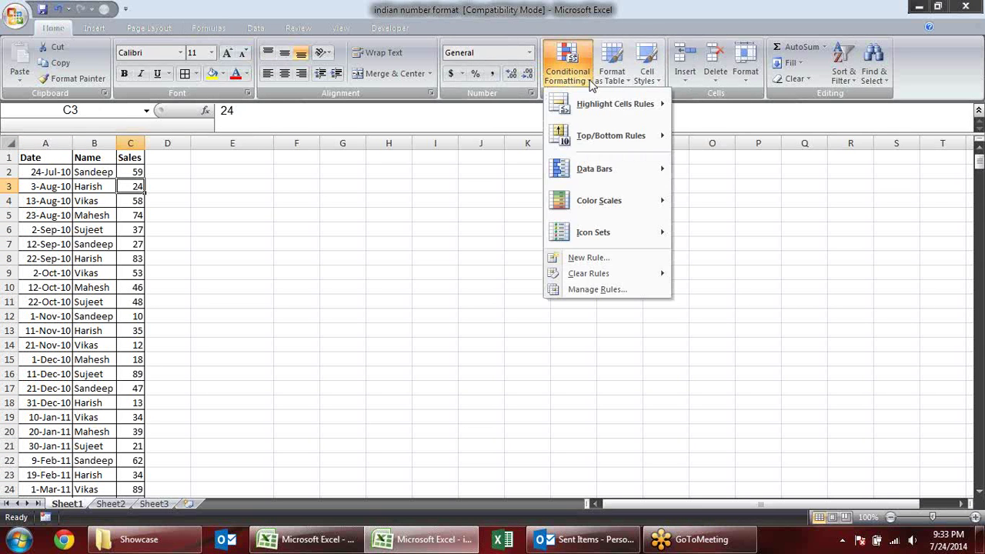
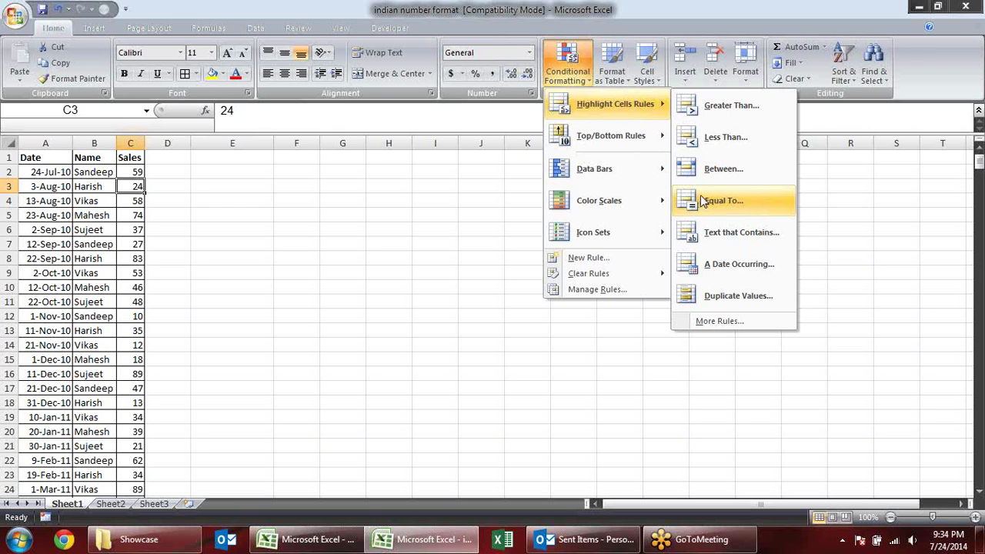
# Try sample range selections in columns I and B, then clear the selection
pyautogui.click(196, 193)
pyautogui.moveTo(449, 189); pyautogui.dragTo(455, 291)
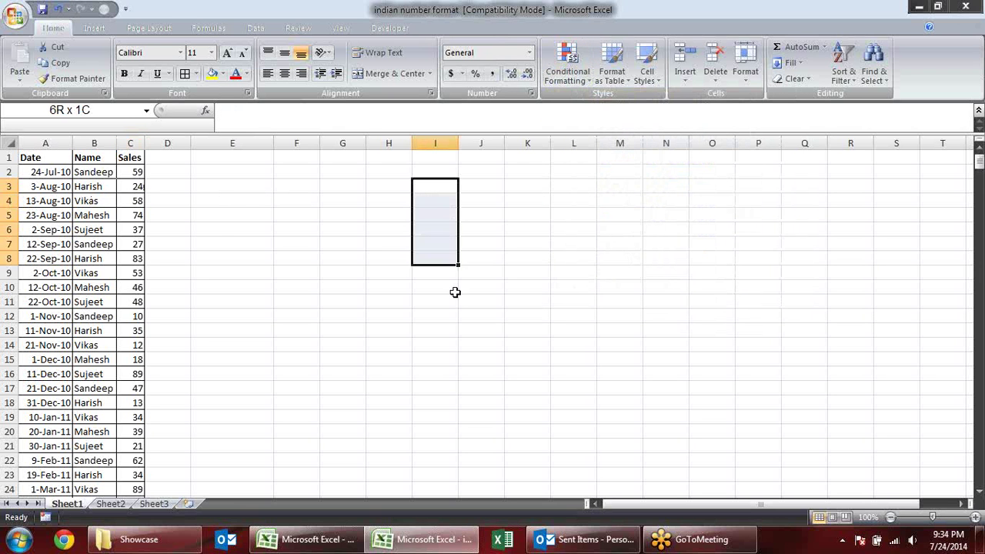
pyautogui.moveTo(92, 172); pyautogui.dragTo(94, 259)
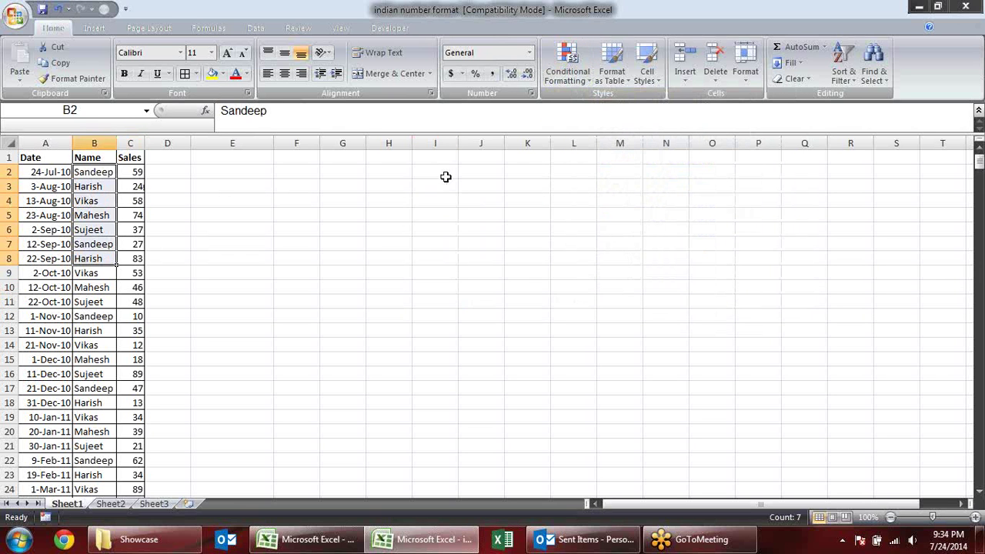
pyautogui.moveTo(445, 177); pyautogui.dragTo(436, 297)
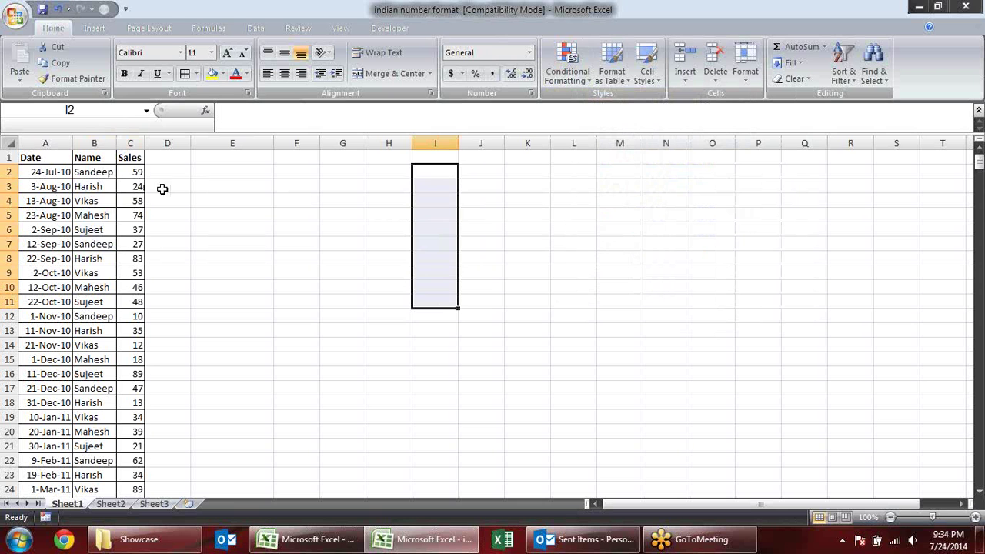
pyautogui.moveTo(96, 173); pyautogui.dragTo(94, 258)
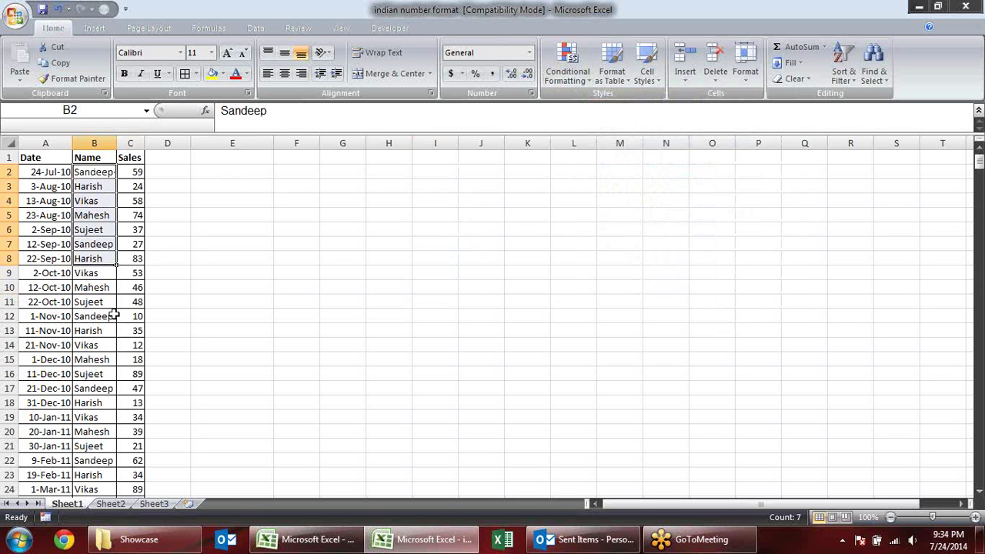
pyautogui.click(229, 211)
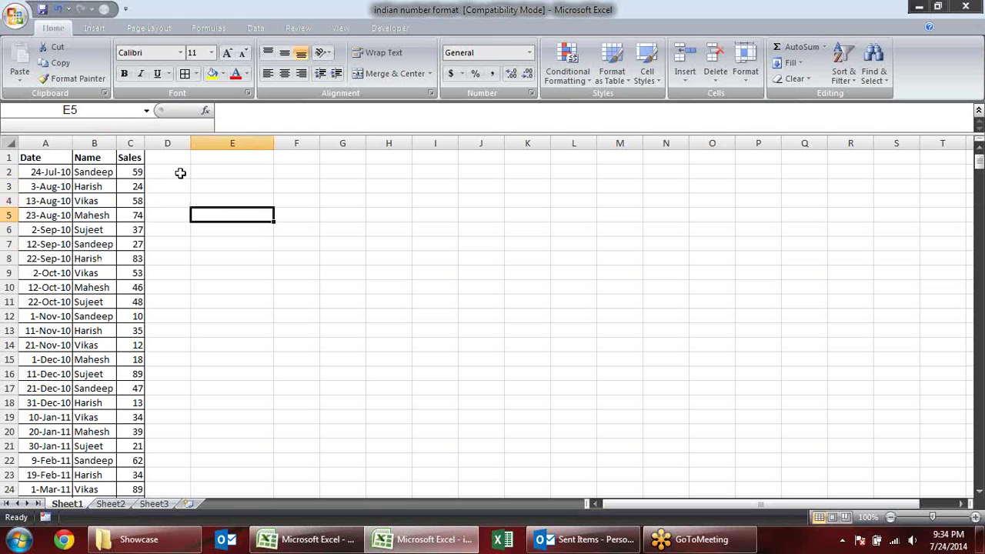
# Select every Sales value from C2 to the last row and scroll back to the top
pyautogui.click(130, 171)
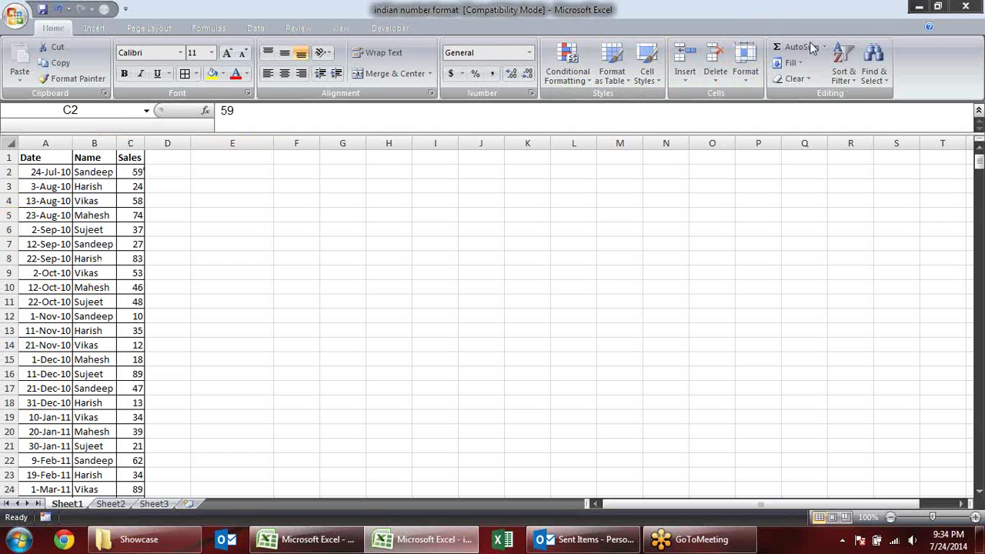
pyautogui.click(589, 81)
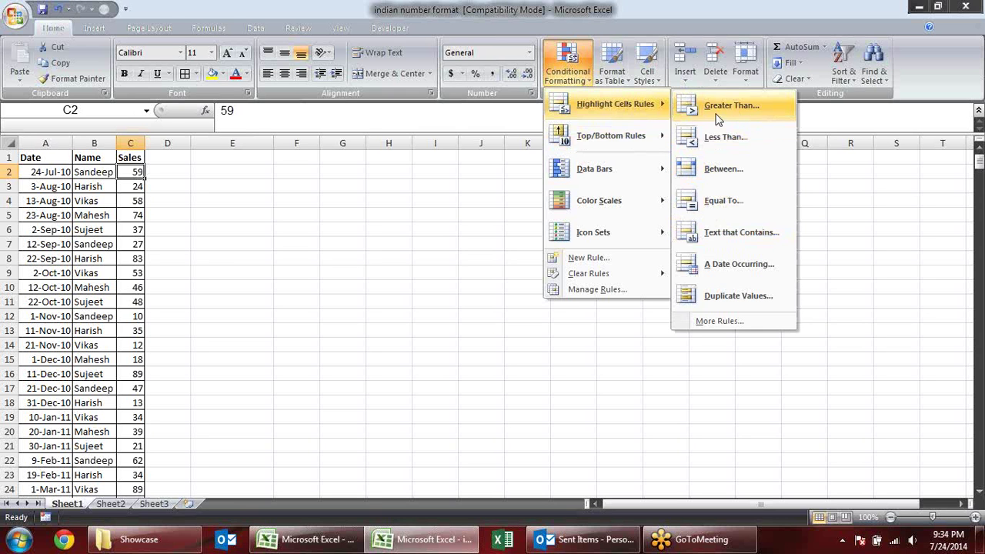
pyautogui.click(216, 243)
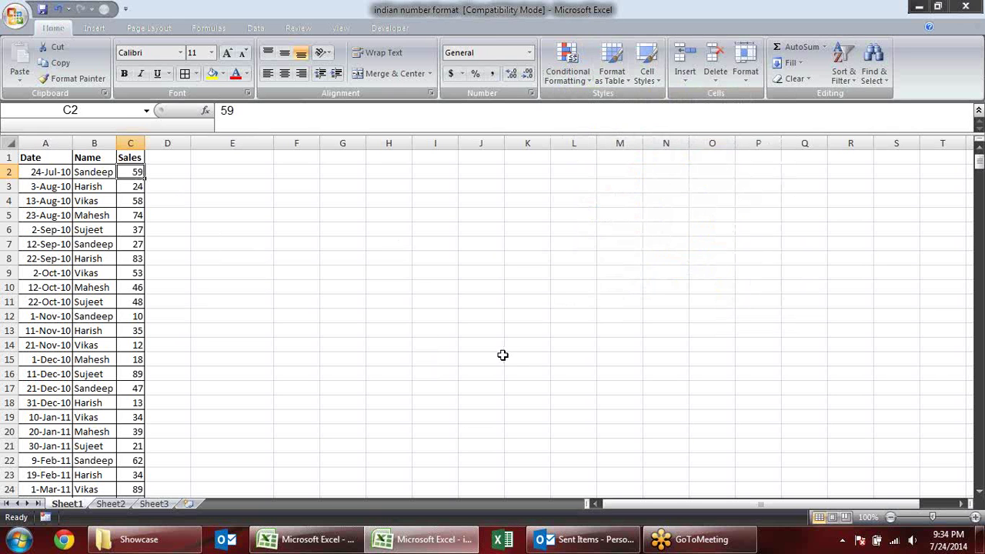
pyautogui.hotkey('ctrl', 'shift', 'Down')
pyautogui.scroll(8, 319, 308)
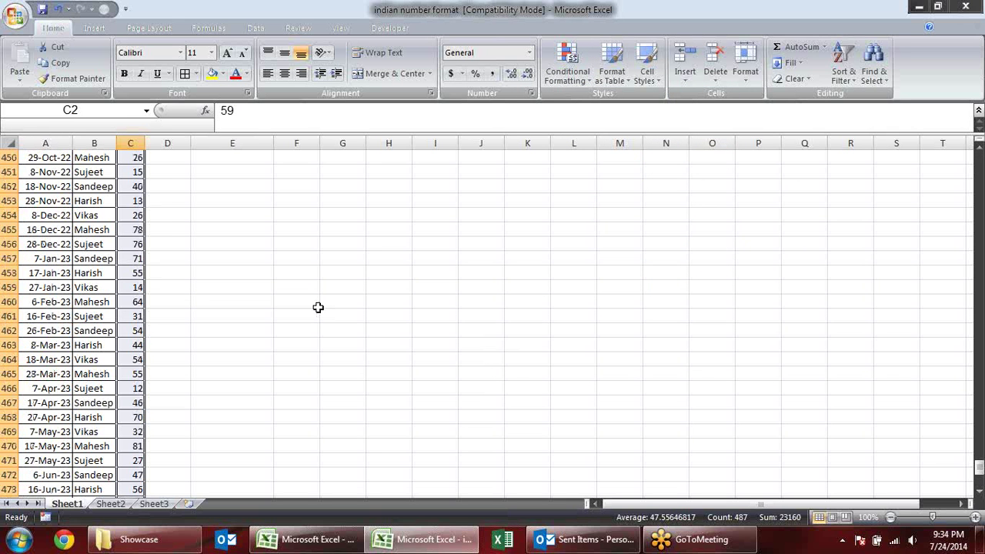
pyautogui.scroll(8, 318, 308)
pyautogui.moveTo(979, 459); pyautogui.dragTo(979, 162)
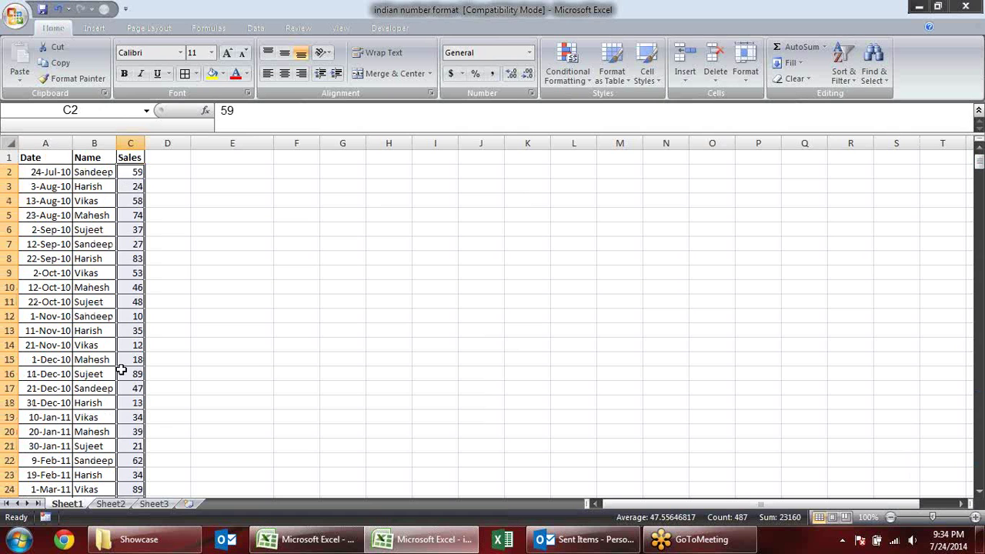
# Start a Greater Than highlight rule for Sales with a threshold of 50
pyautogui.click(570, 73)
pyautogui.moveTo(615, 103)
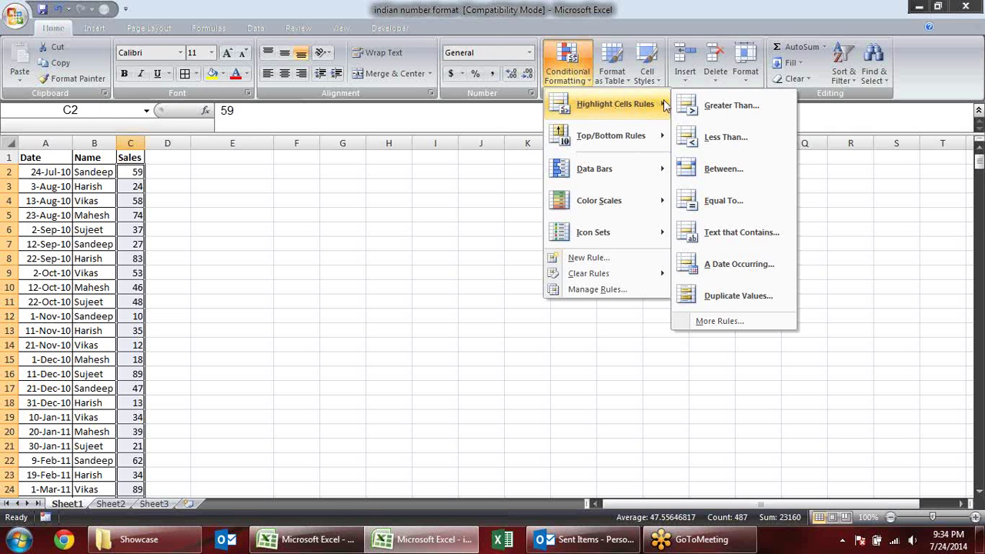
pyautogui.click(732, 105)
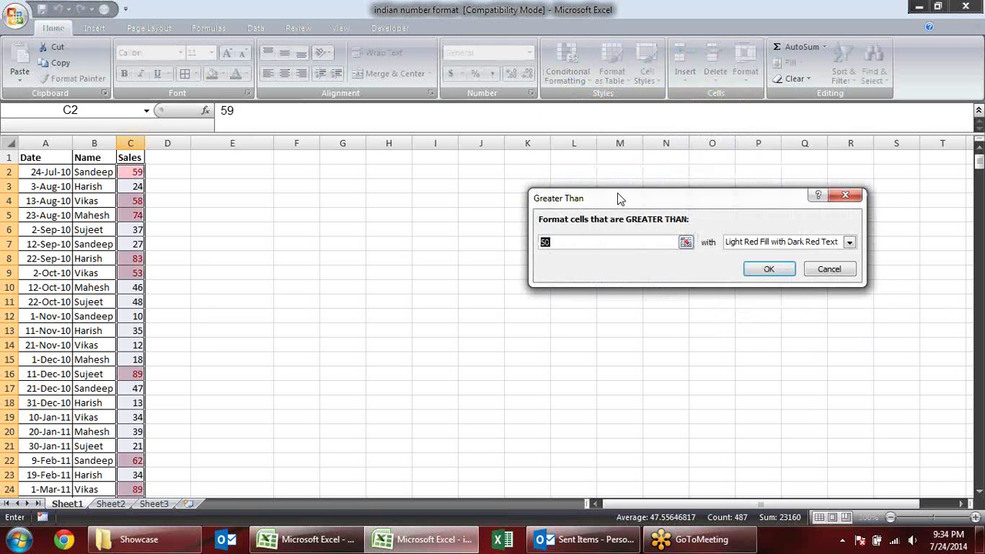
pyautogui.moveTo(620, 199); pyautogui.dragTo(421, 183)
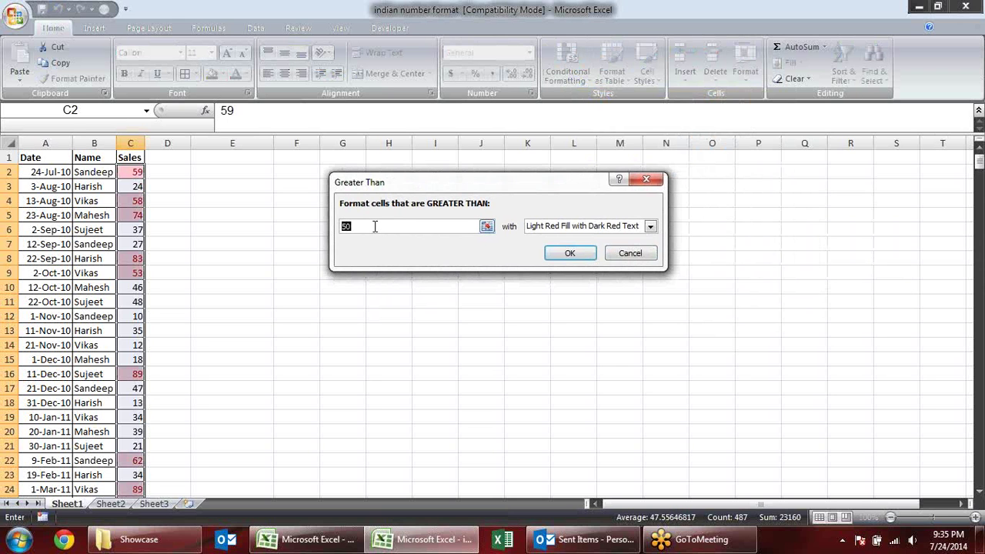
pyautogui.click(375, 226)
pyautogui.click(487, 225)
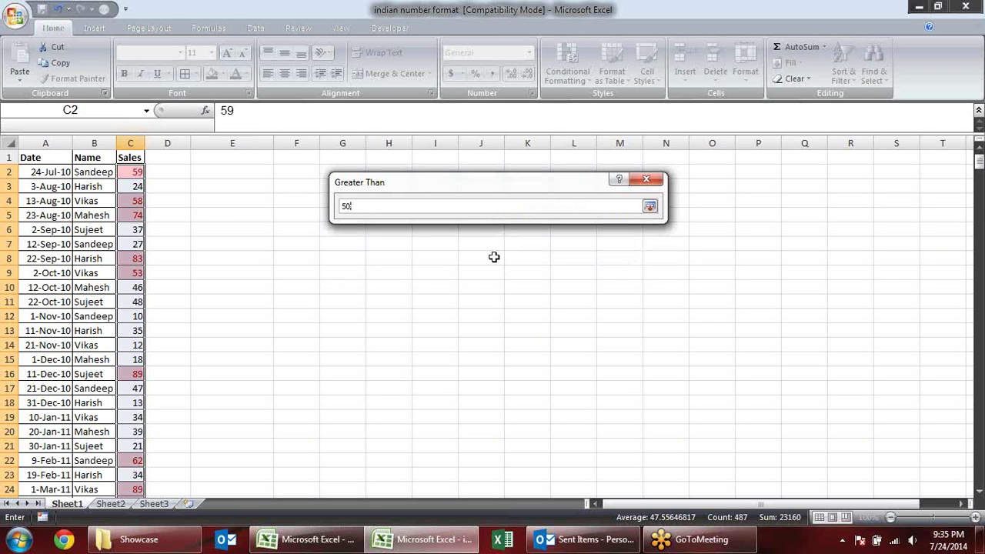
pyautogui.click(734, 220)
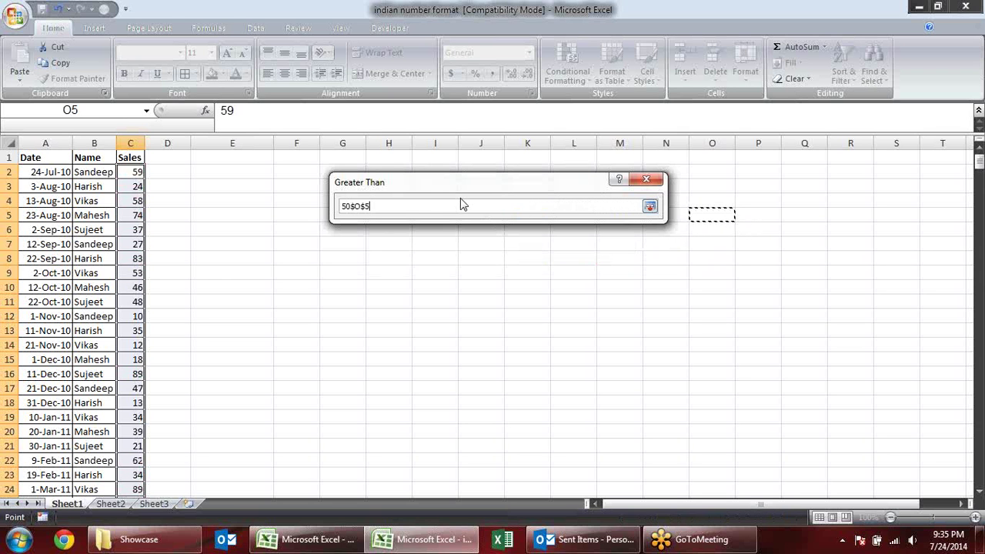
pyautogui.moveTo(441, 207); pyautogui.dragTo(234, 197)
pyautogui.write('50')
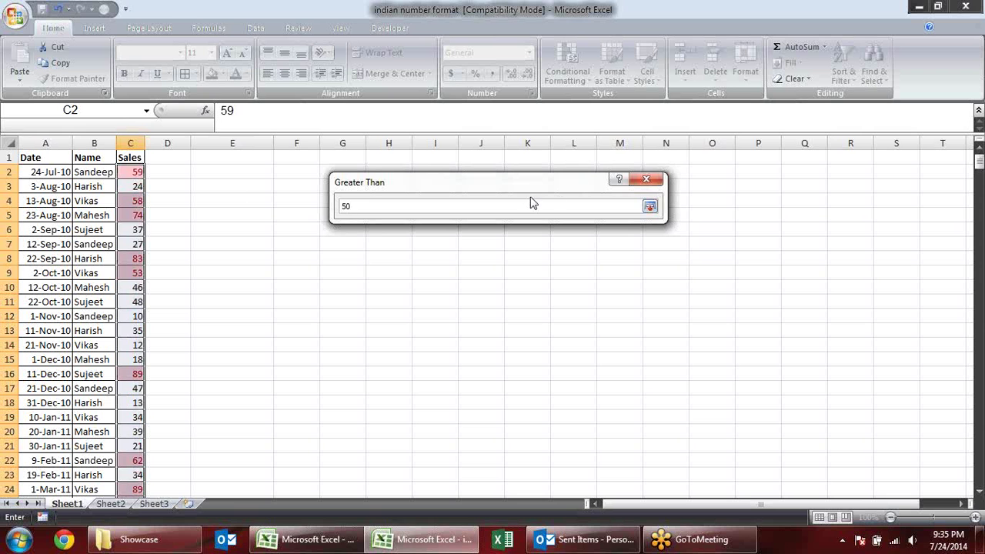
pyautogui.click(649, 206)
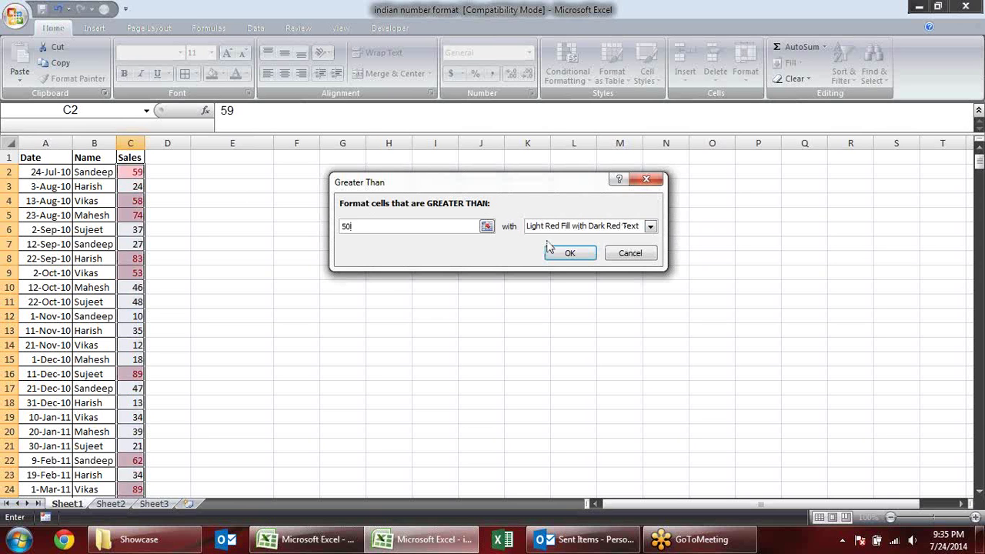
# Preview the yellow, green, light red and red text presets, then choose Custom Format
pyautogui.click(653, 230)
pyautogui.click(631, 249)
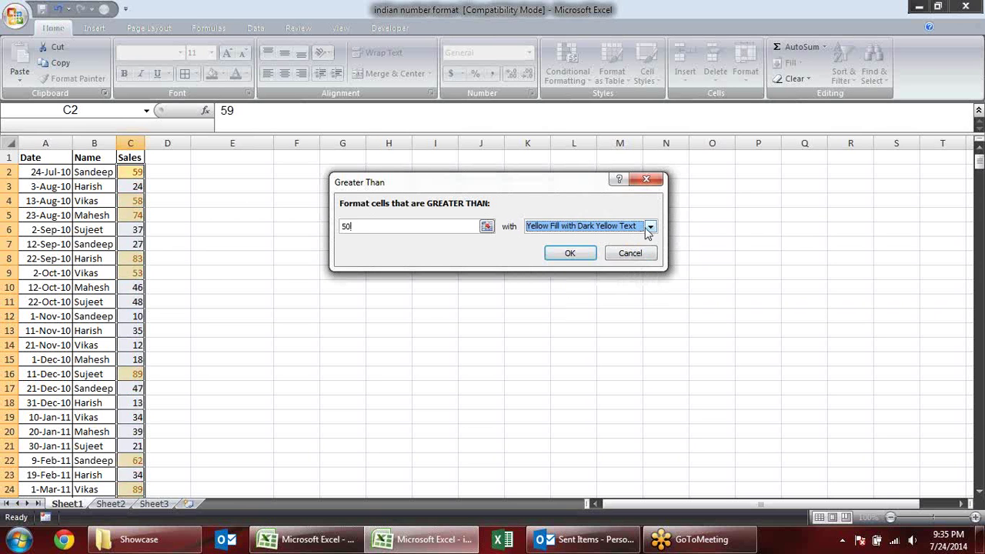
pyautogui.click(651, 227)
pyautogui.click(637, 260)
pyautogui.click(651, 226)
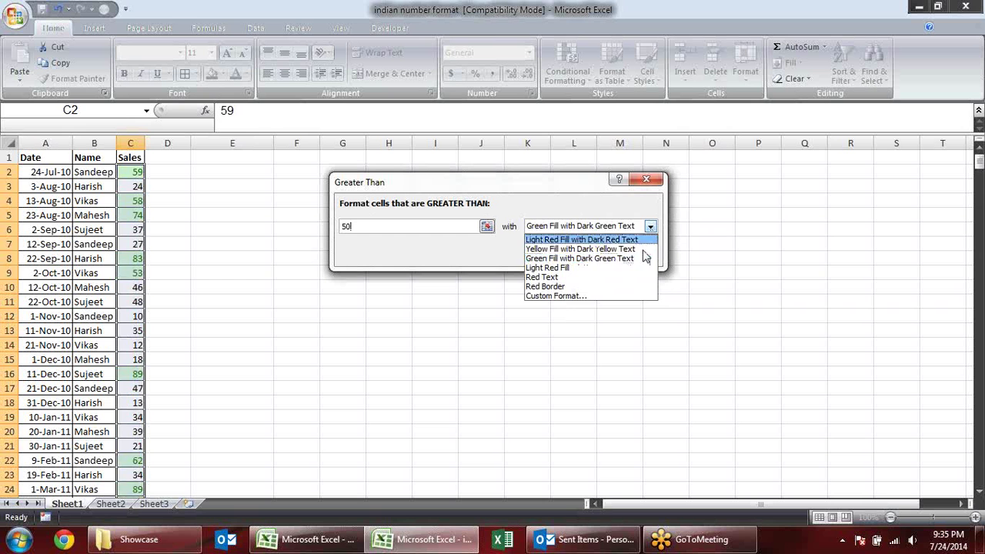
pyautogui.click(630, 270)
pyautogui.click(650, 226)
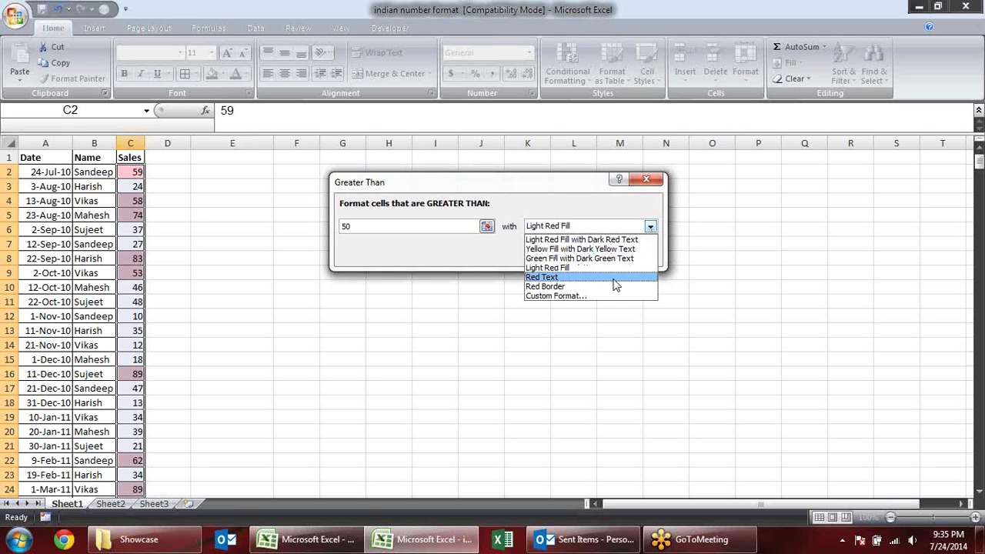
pyautogui.click(618, 277)
pyautogui.click(651, 231)
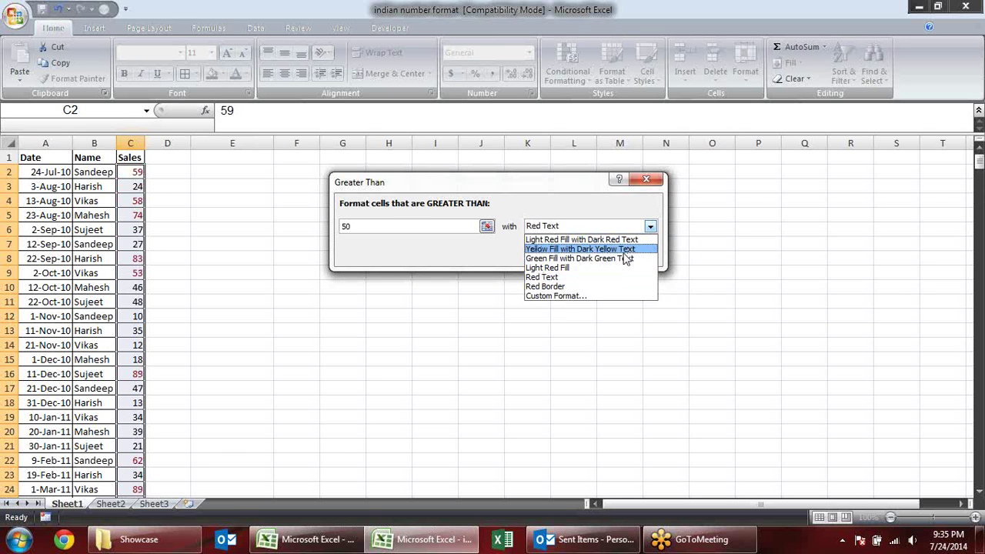
pyautogui.click(591, 297)
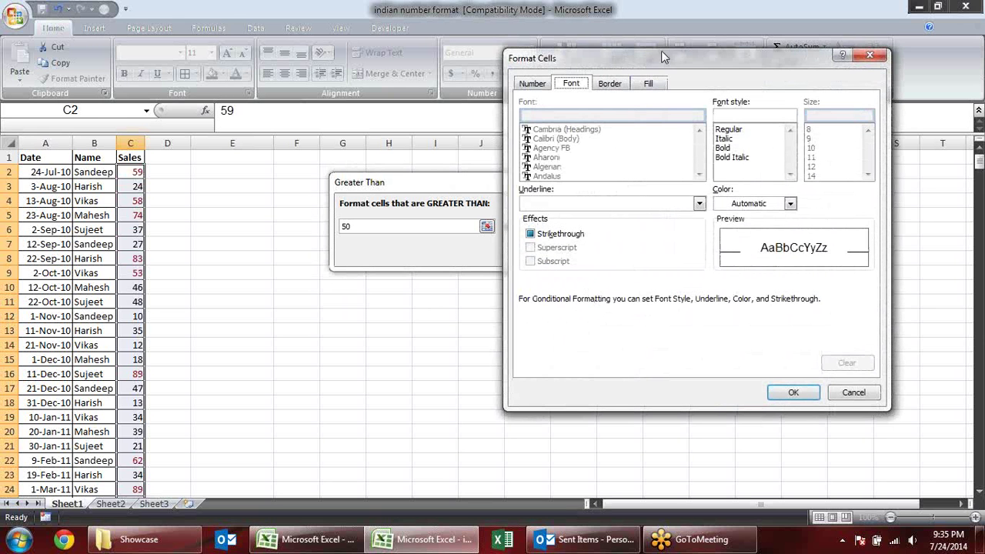
# Give the Greater Than 50 rule a yellow fill and apply it to Sales
pyautogui.moveTo(658, 68); pyautogui.dragTo(532, 134)
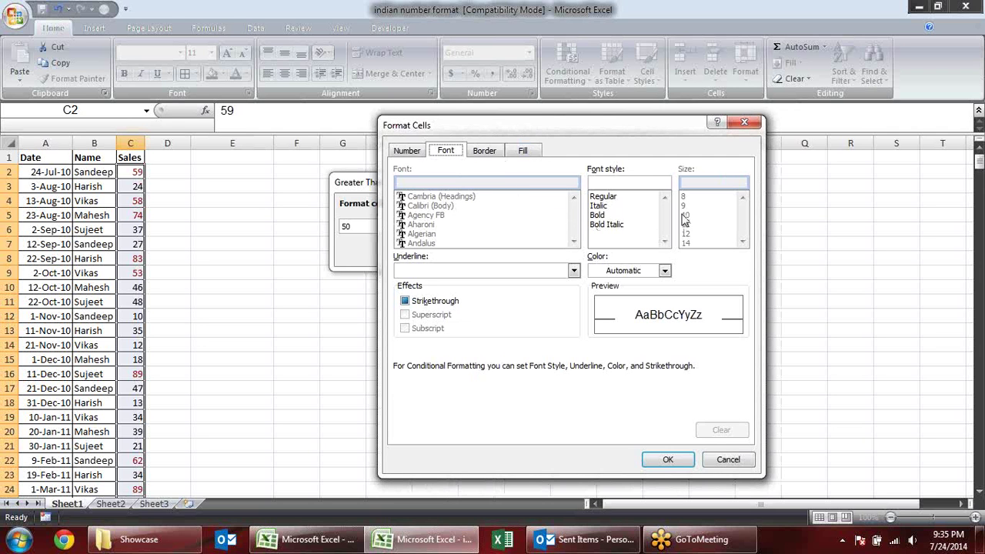
pyautogui.click(414, 150)
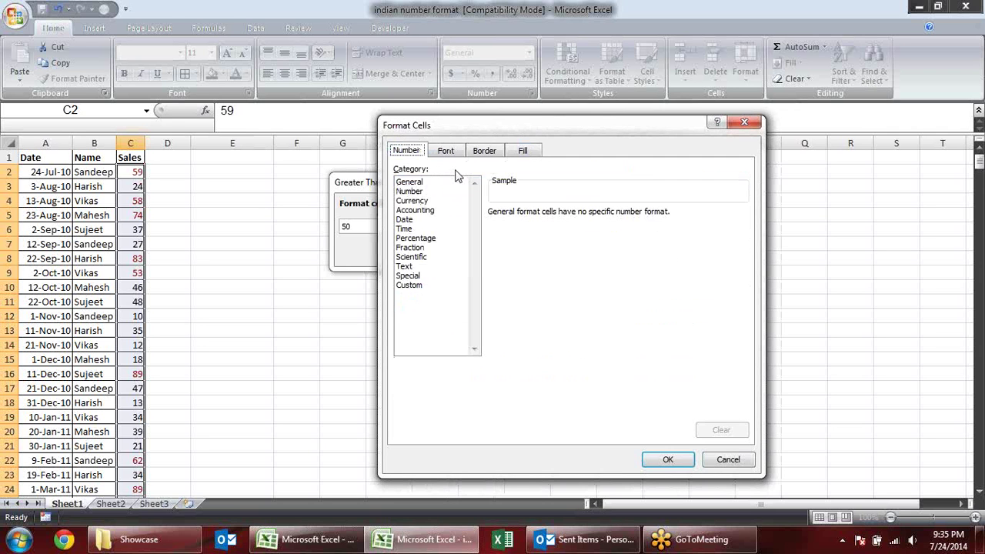
pyautogui.click(485, 151)
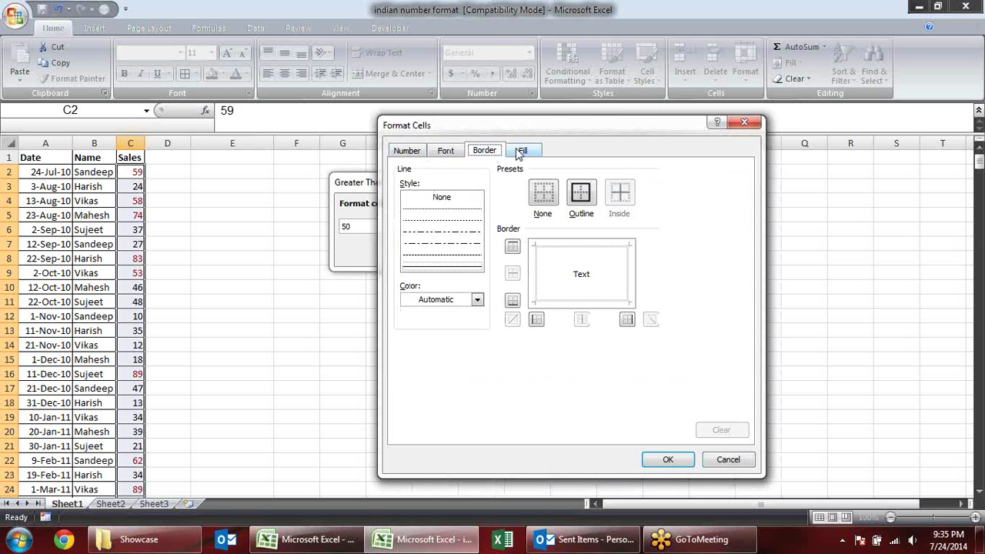
pyautogui.click(520, 151)
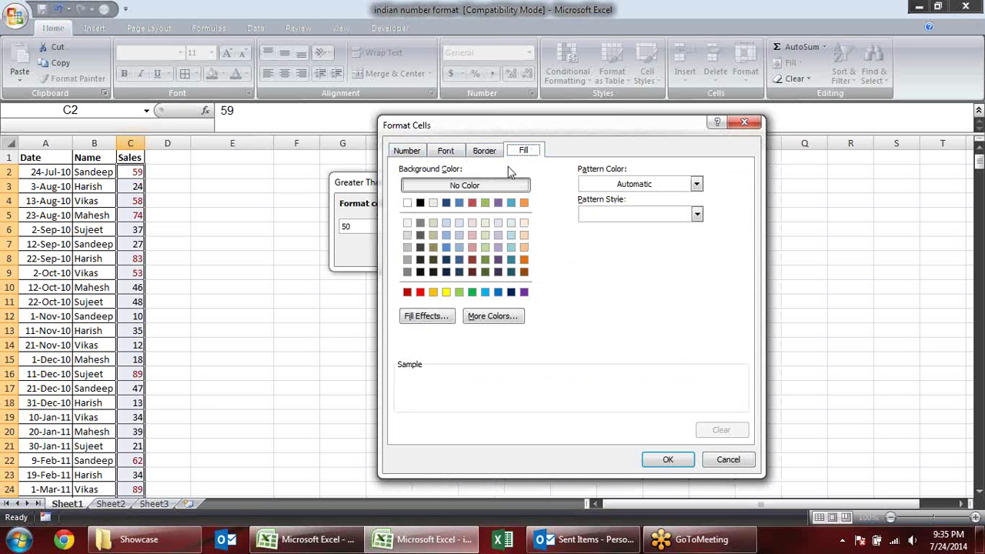
pyautogui.click(446, 292)
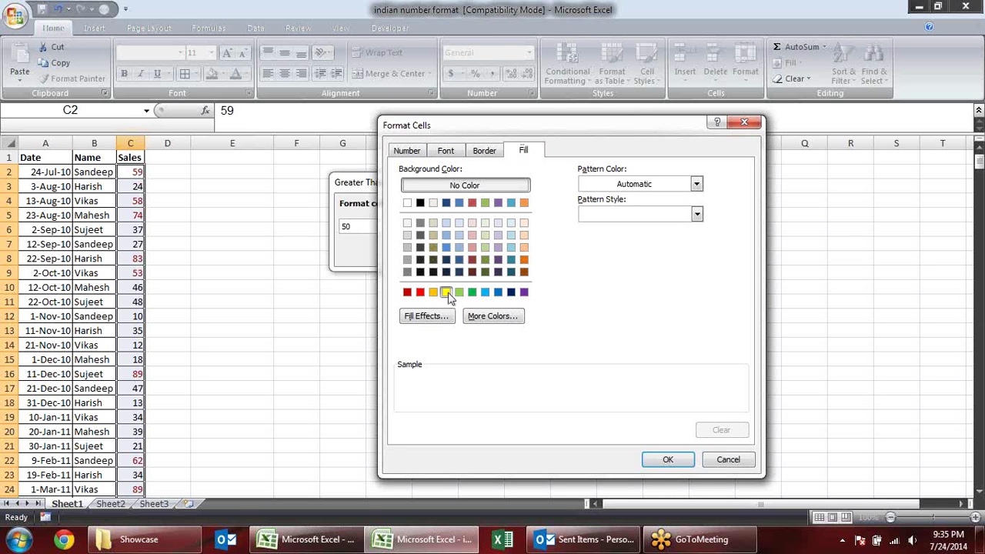
pyautogui.click(680, 457)
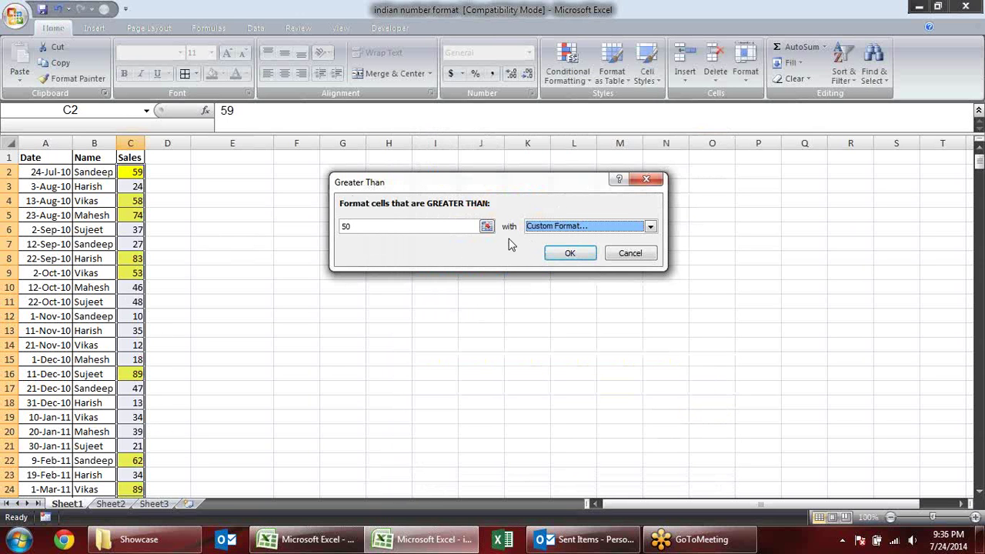
pyautogui.click(570, 253)
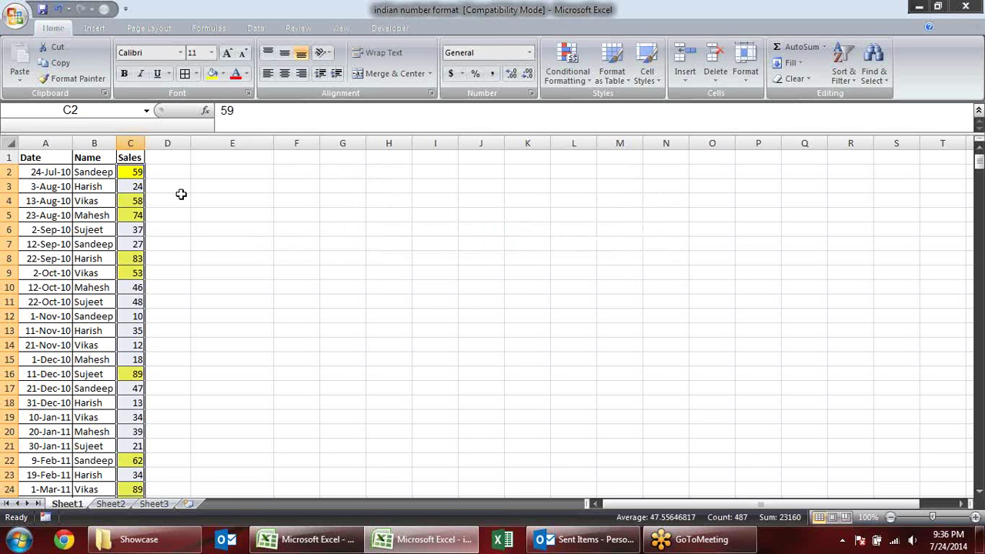
# Change the Sales value in C2 to 20
pyautogui.click(218, 200)
pyautogui.click(135, 171)
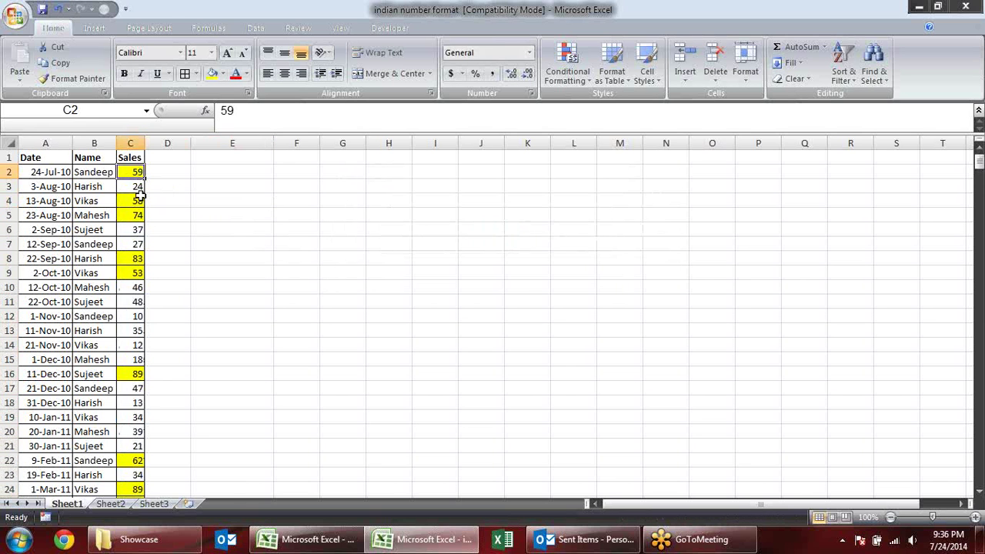
pyautogui.write('20')
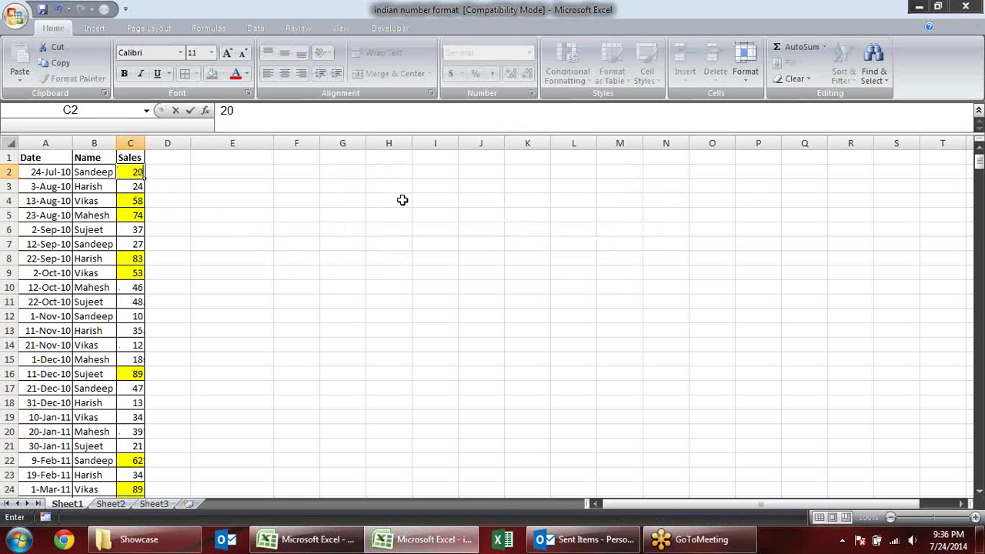
pyautogui.press('Return')
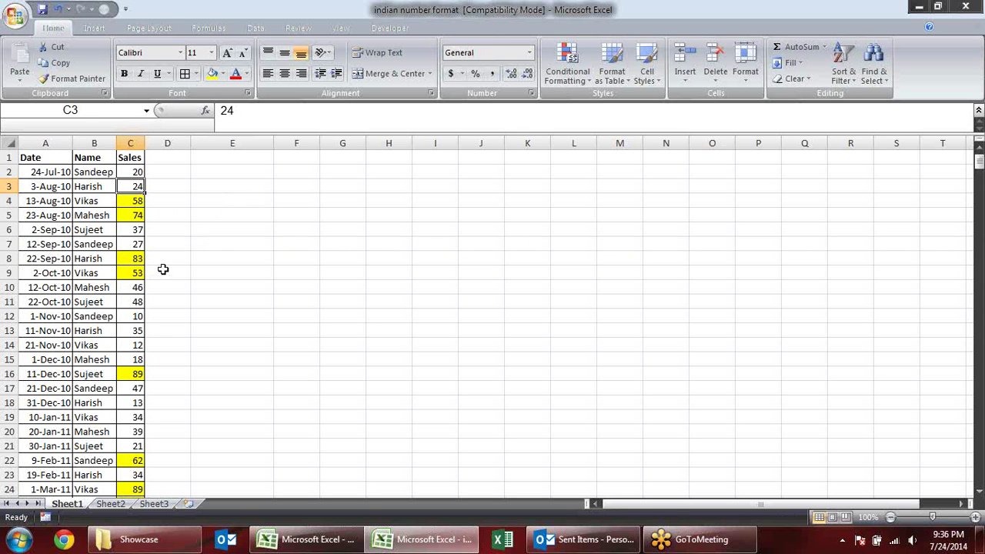
pyautogui.scroll(-3, 131, 260)
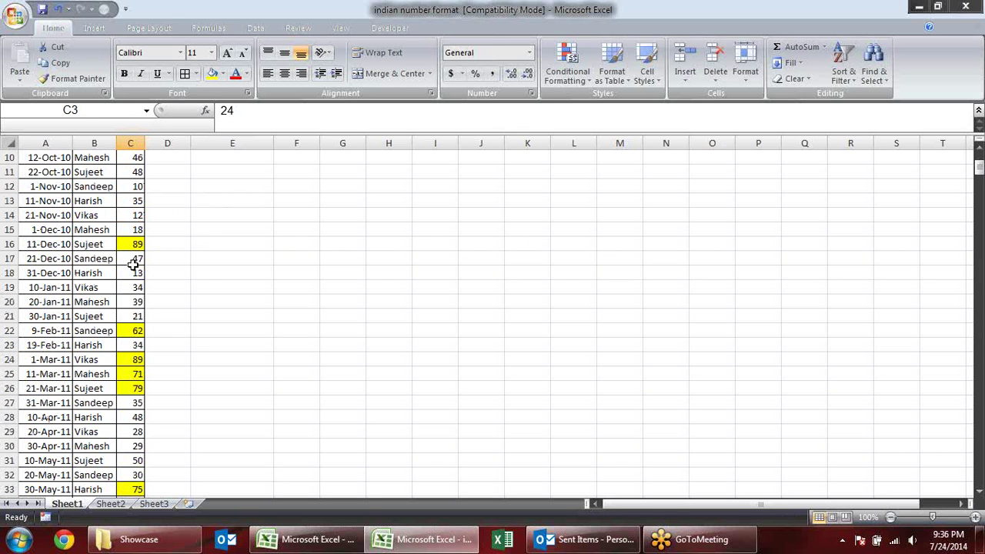
pyautogui.scroll(3, 132, 259)
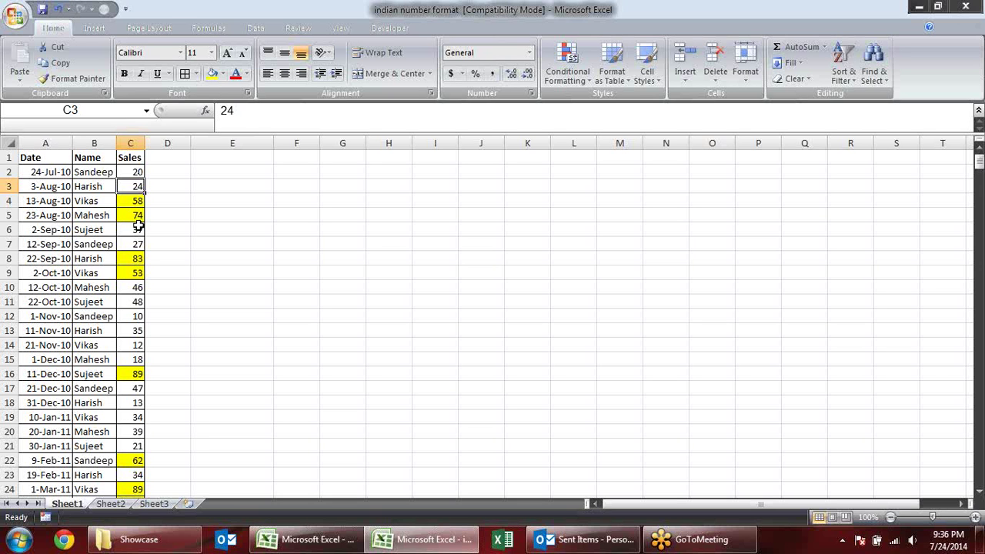
# Reselect the Sales values C2:C488 for conditional formatting
pyautogui.click(132, 169)
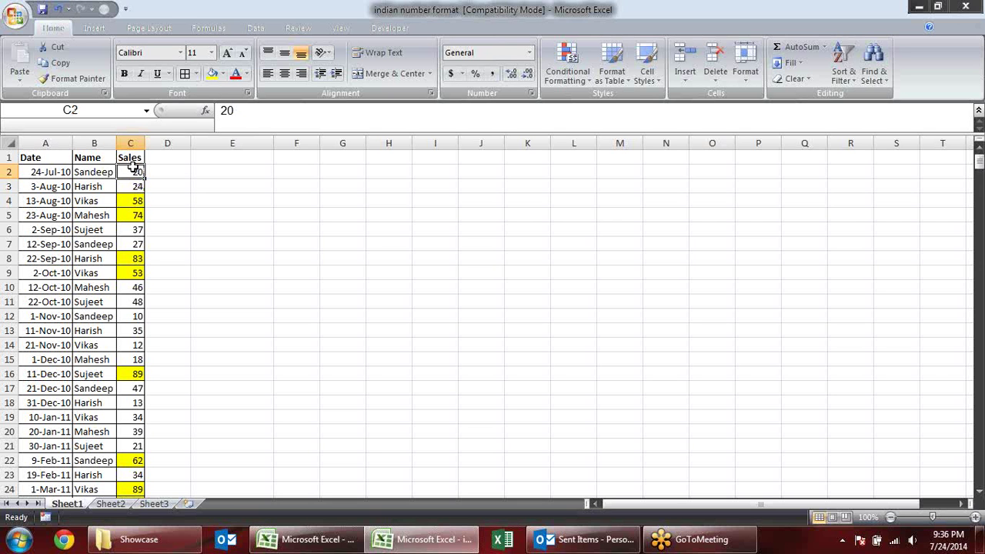
pyautogui.hotkey('ctrl', 'shift', 'Down')
pyautogui.scroll(6, 495, 270)
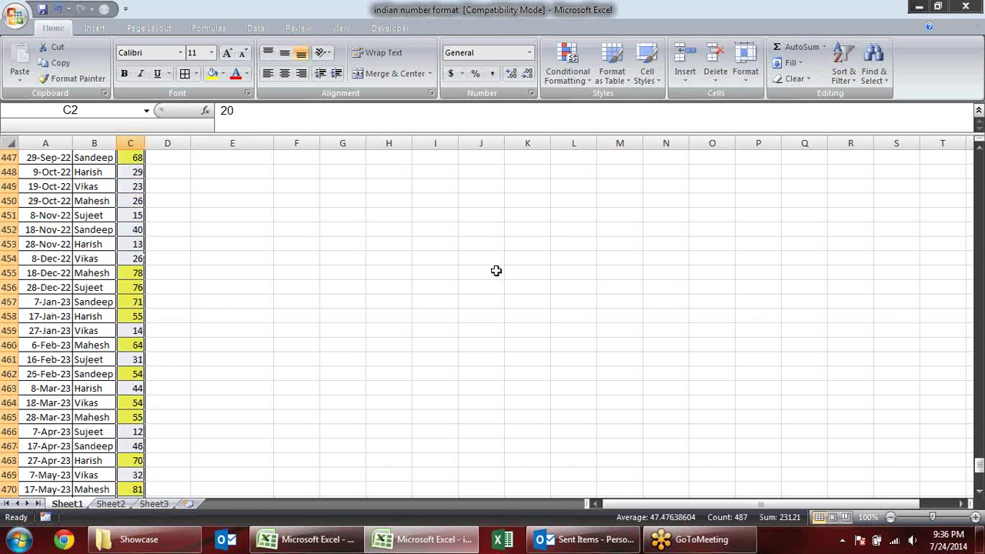
pyautogui.moveTo(980, 467); pyautogui.dragTo(936, 107)
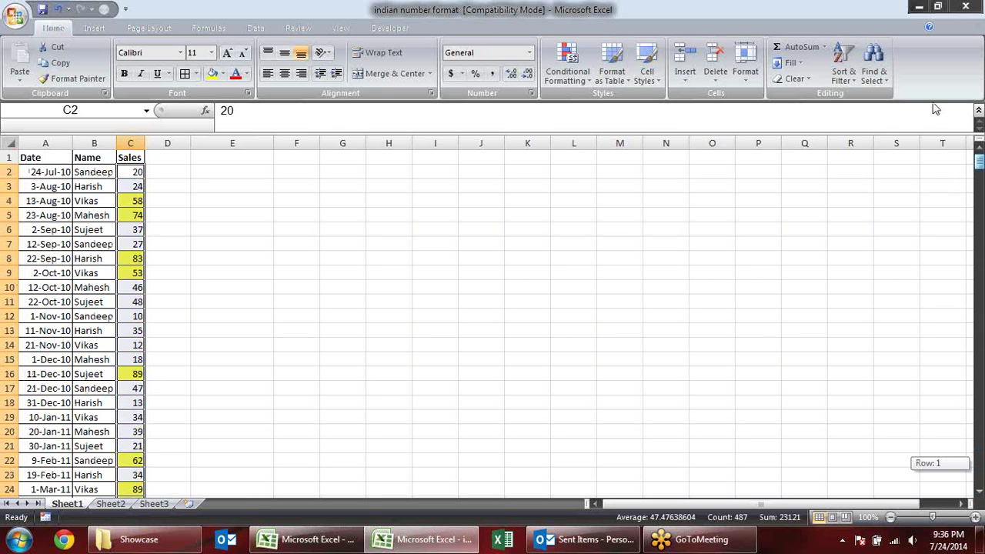
pyautogui.click(585, 77)
pyautogui.moveTo(589, 275)
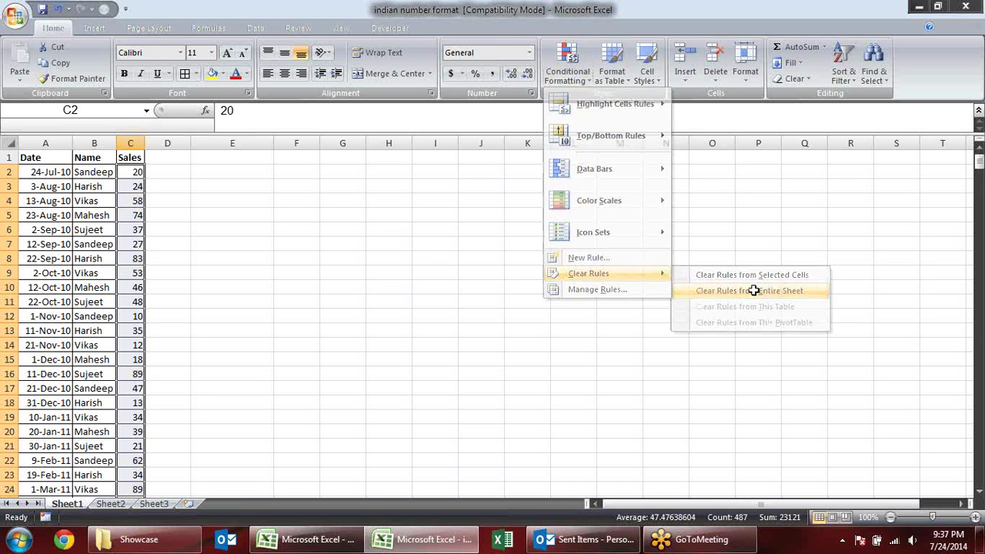
# Clear all rules from the sheet and highlight Sales values less than 50 in light red
pyautogui.click(756, 292)
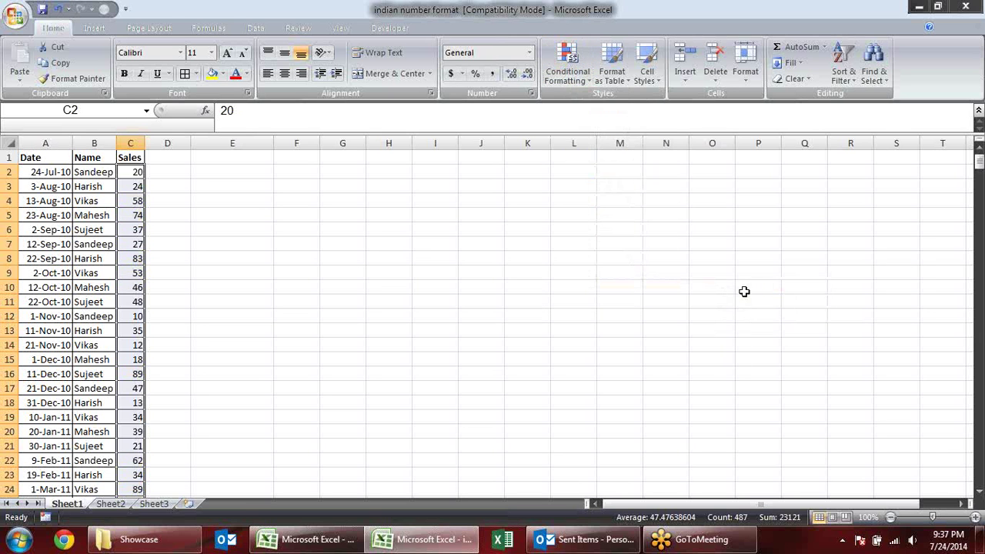
pyautogui.click(570, 71)
pyautogui.moveTo(615, 104)
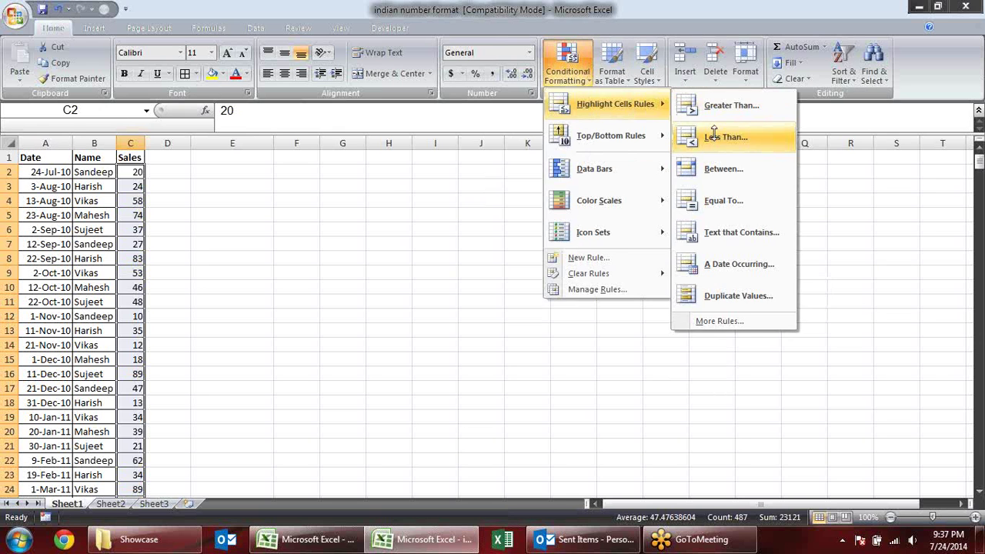
pyautogui.click(720, 137)
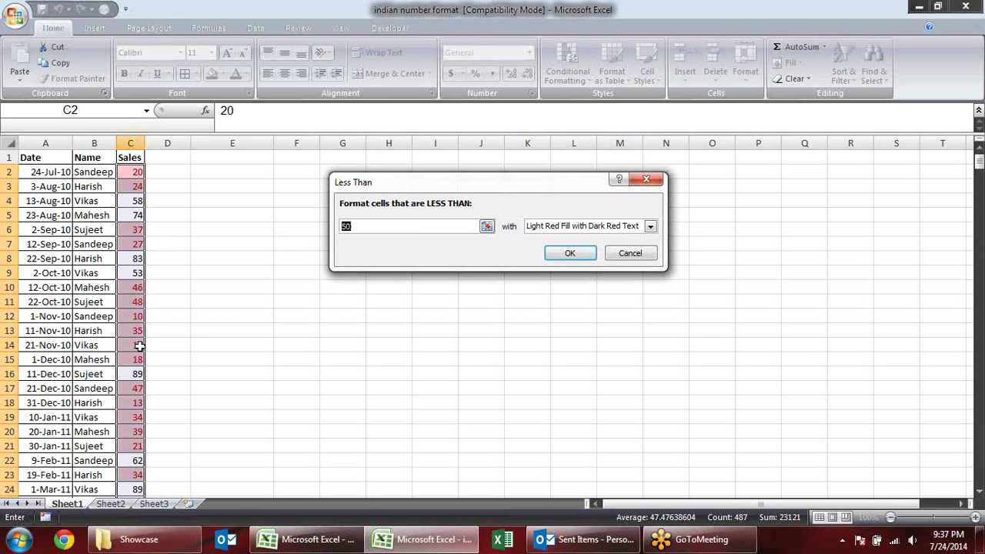
pyautogui.click(570, 253)
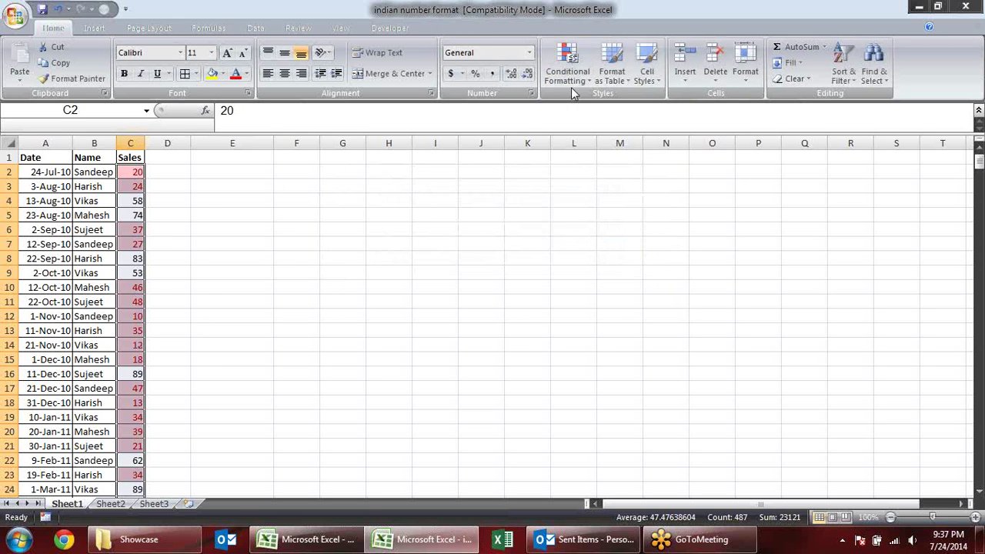
# Review the Cell Value < 50 rule applied to $C$2:$C$488 in the Rules Manager
pyautogui.click(567, 66)
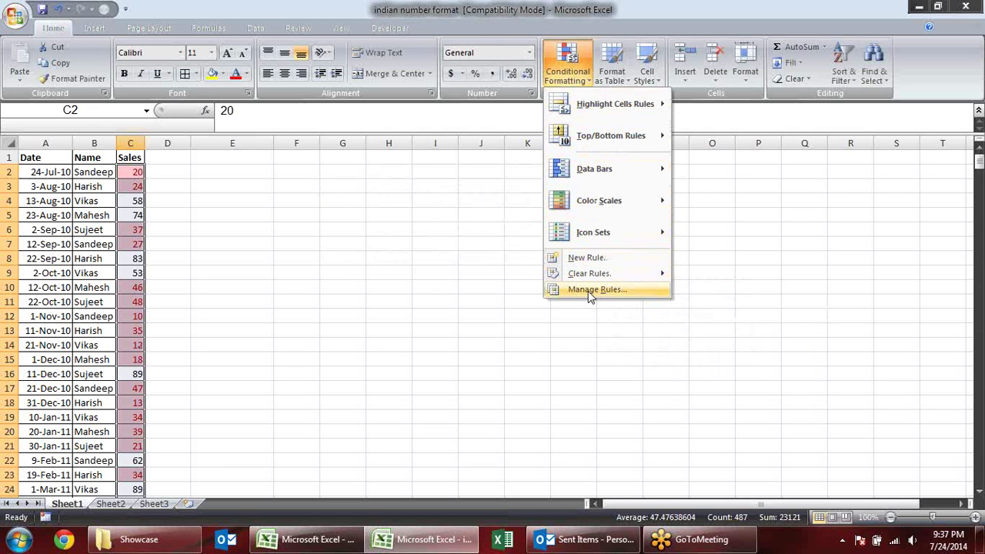
pyautogui.click(590, 291)
pyautogui.moveTo(488, 62); pyautogui.dragTo(485, 213)
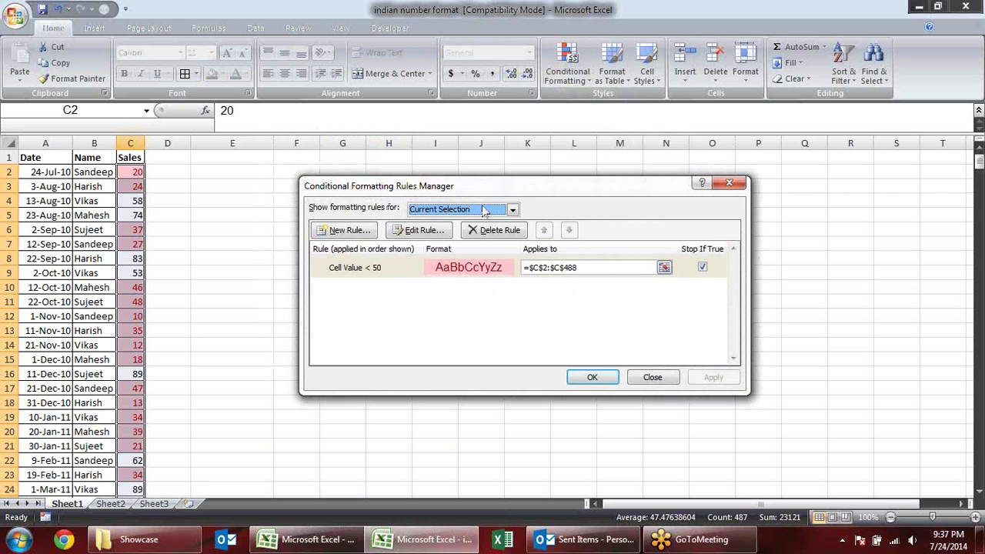
pyautogui.click(513, 210)
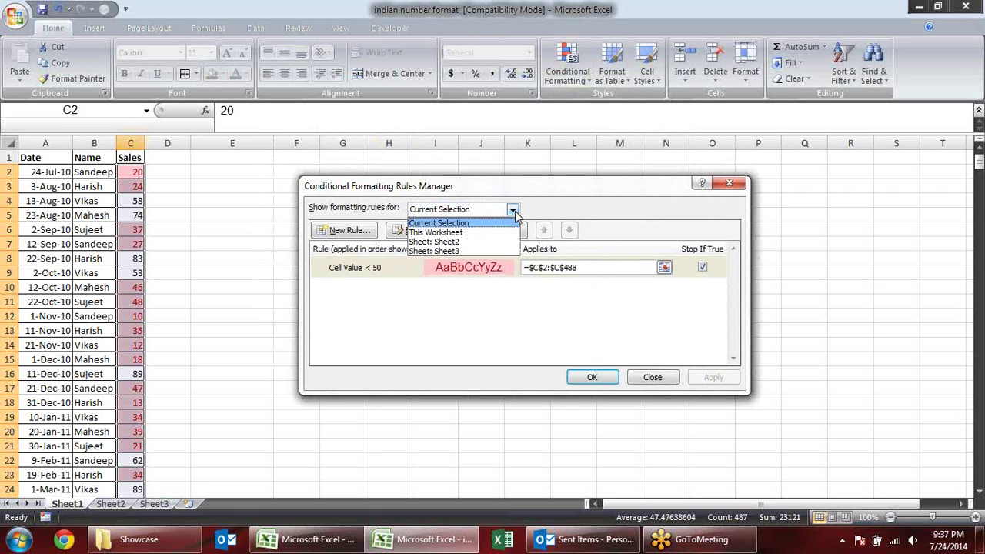
pyautogui.click(515, 211)
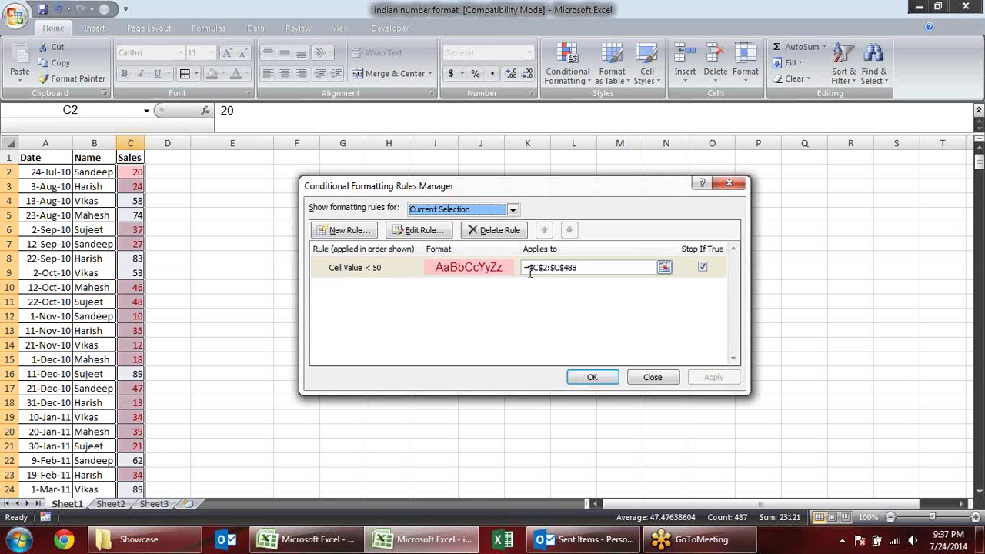
pyautogui.moveTo(582, 268); pyautogui.dragTo(544, 270)
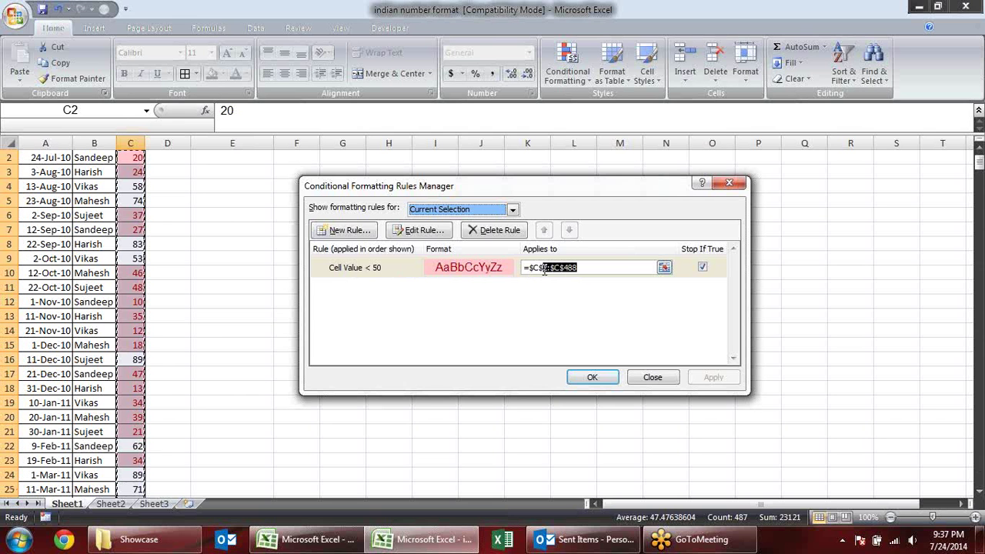
pyautogui.write('2:$C$488')
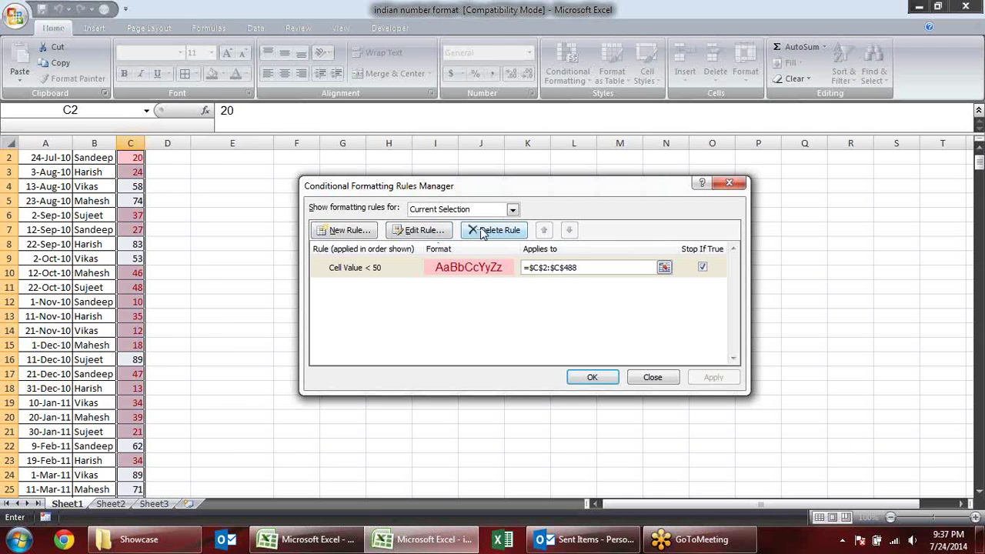
pyautogui.click(398, 268)
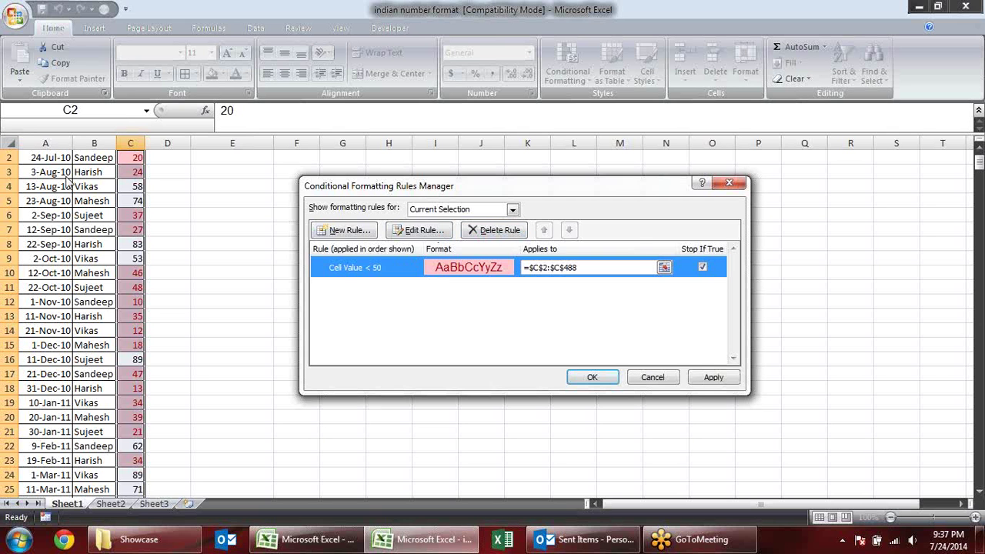
pyautogui.press('Escape')
pyautogui.write('`')
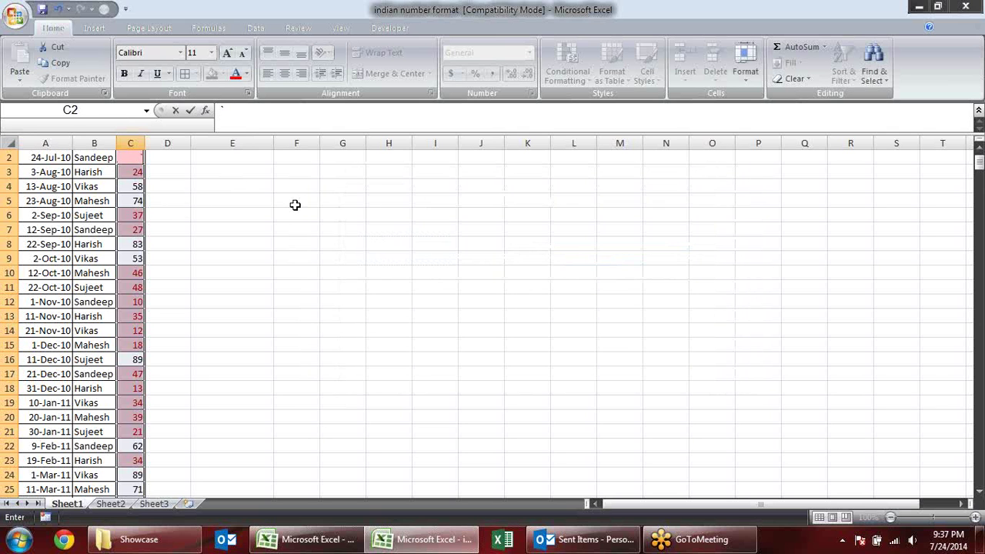
pyautogui.click(317, 201)
# Undo the stray C2 entry and delete the worksheet's Cell Value < 50 rule
pyautogui.hotkey('ctrl', 'z')
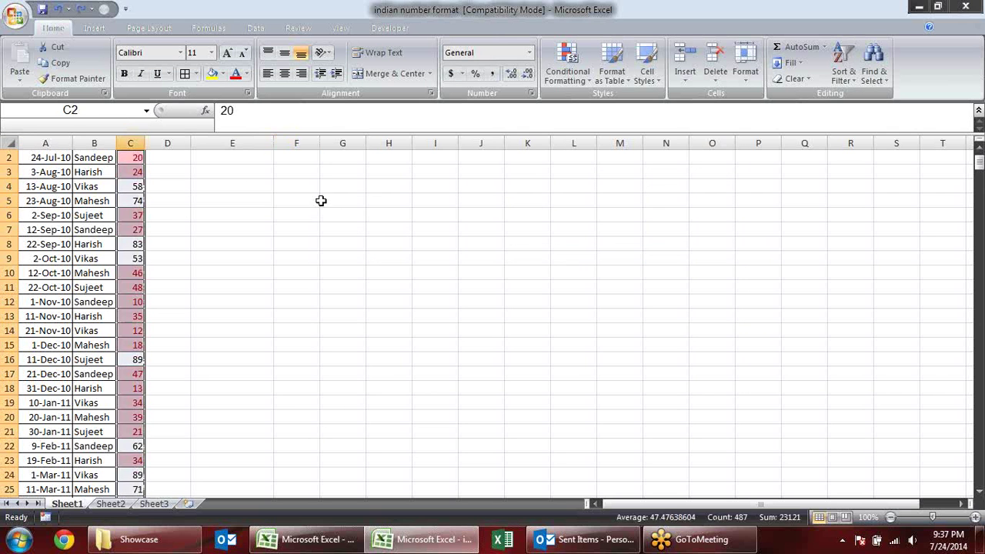
pyautogui.click(344, 198)
pyautogui.click(568, 69)
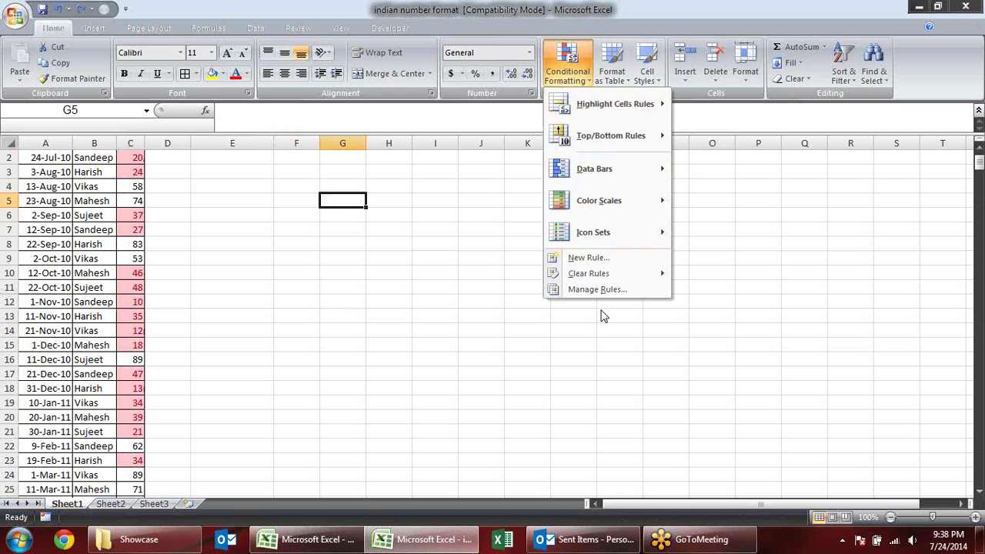
pyautogui.click(598, 289)
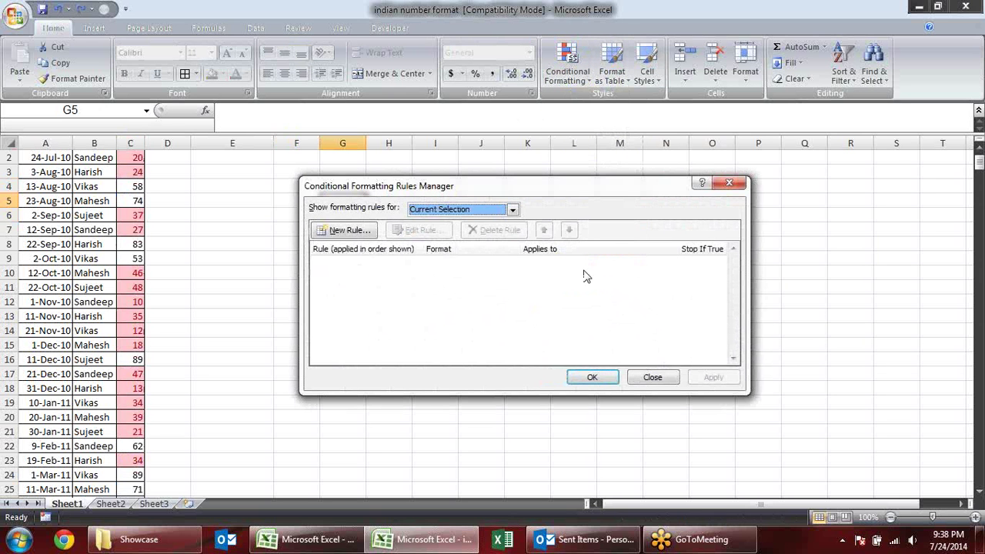
pyautogui.click(512, 210)
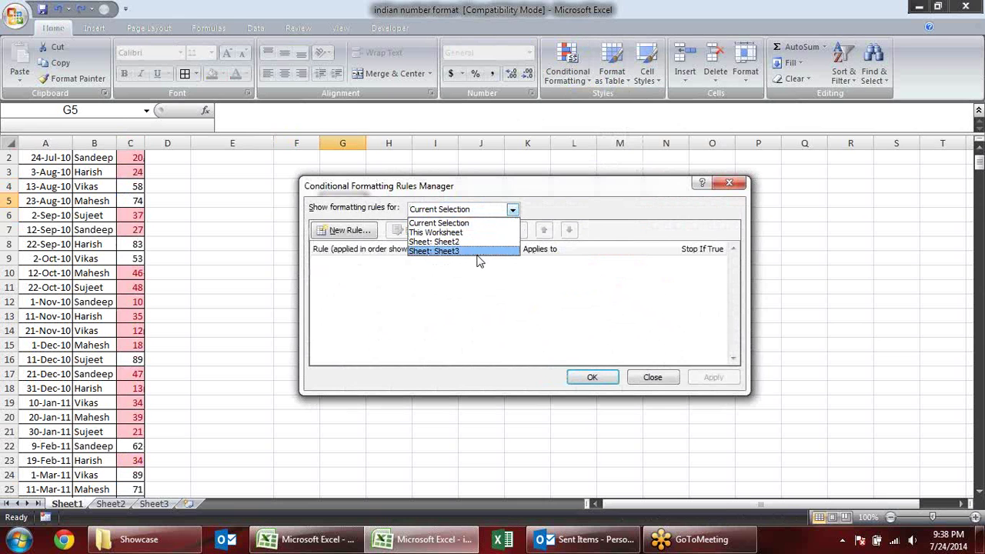
pyautogui.click(478, 232)
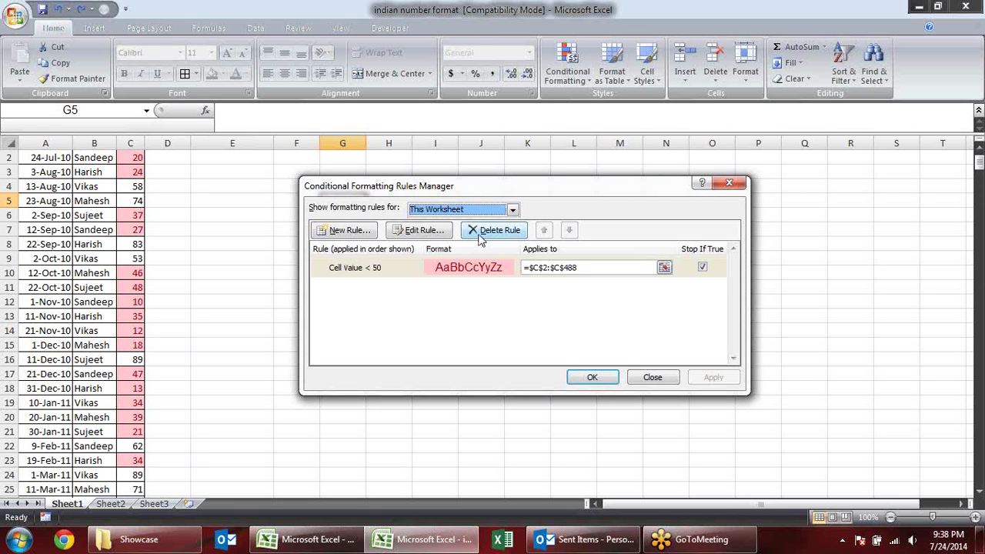
pyautogui.click(401, 271)
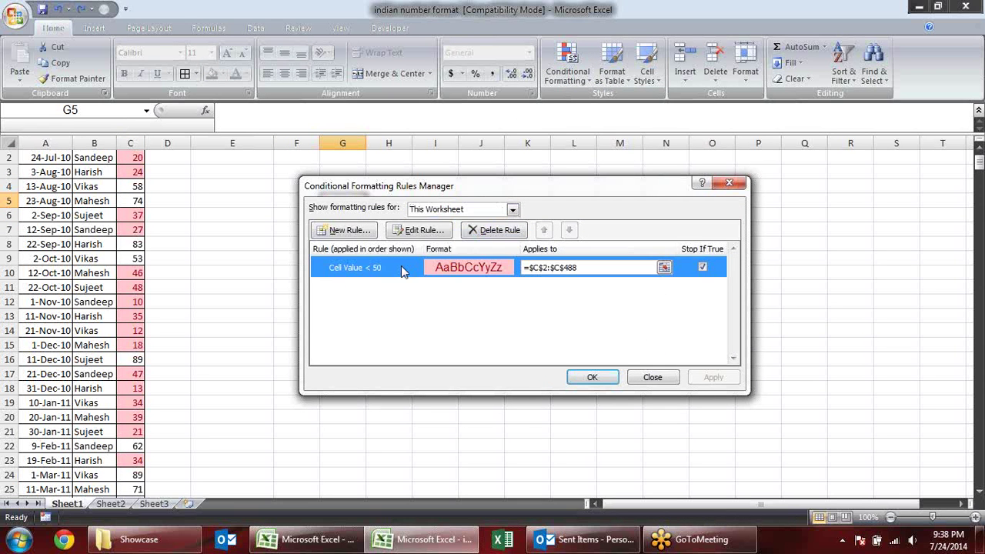
pyautogui.click(509, 231)
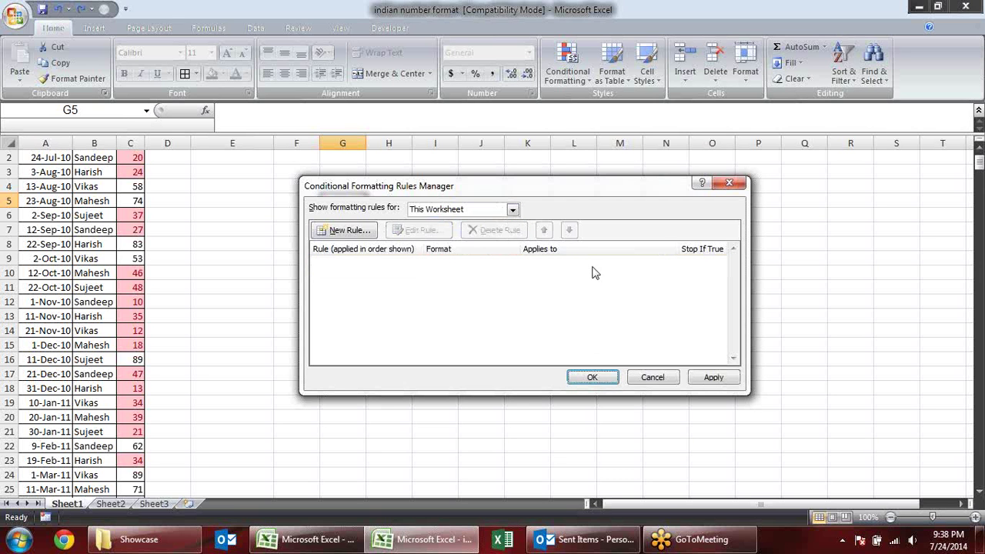
pyautogui.click(714, 377)
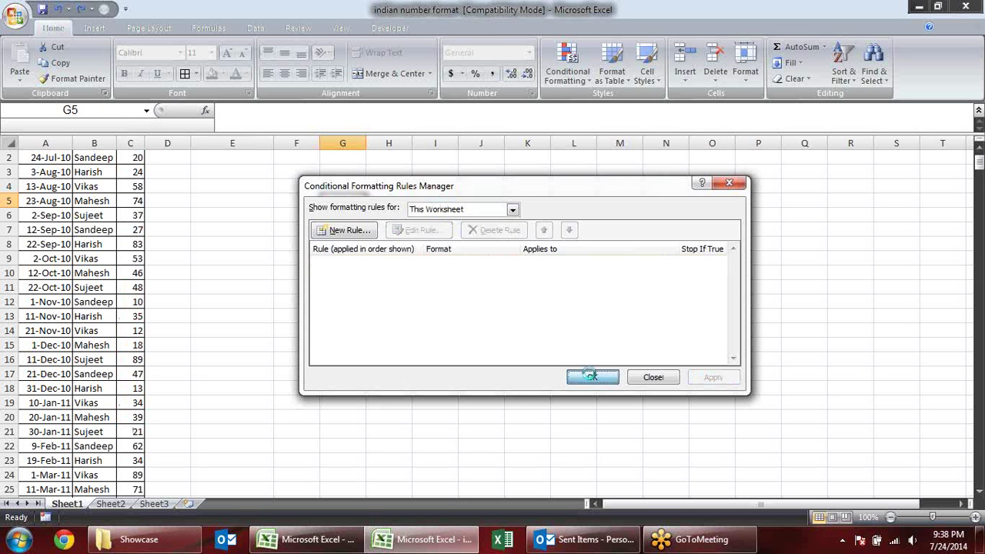
pyautogui.click(592, 377)
pyautogui.click(402, 243)
# Select the Sales values C2:C488
pyautogui.scroll(1, 399, 249)
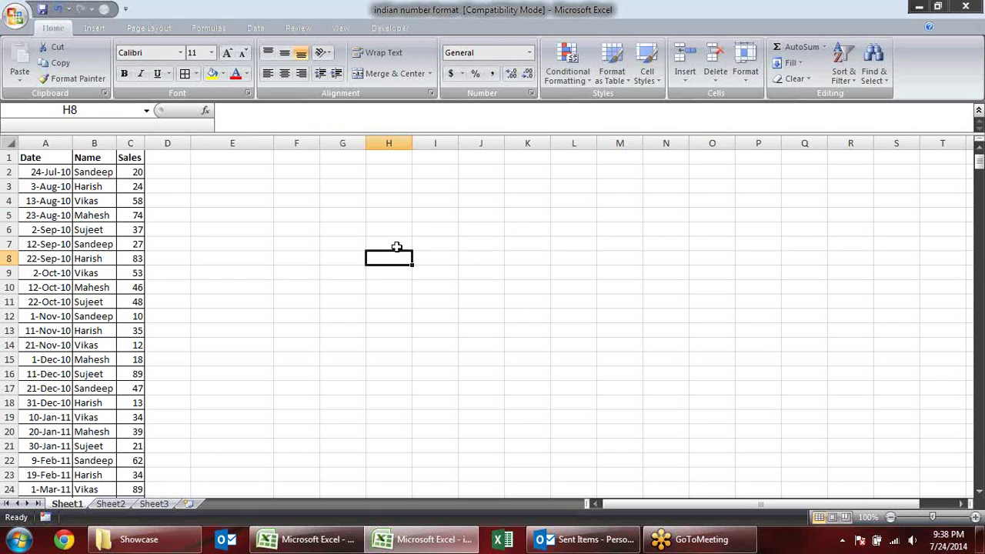
pyautogui.click(158, 172)
pyautogui.click(128, 170)
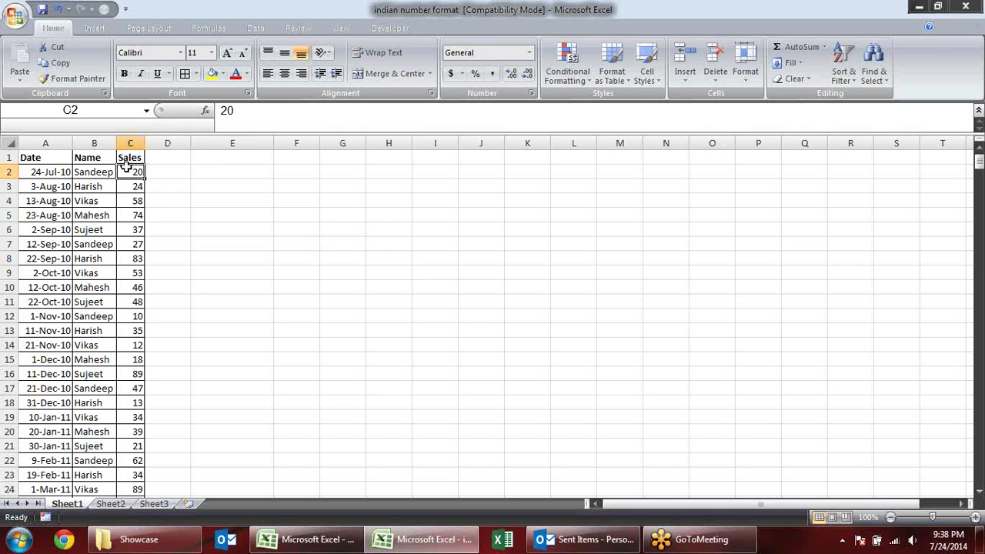
pyautogui.hotkey('ctrl', 'shift', 'Down')
# Preview a Between 30–70 highlight on Sales, then cancel it
pyautogui.click(568, 68)
pyautogui.moveTo(614, 104)
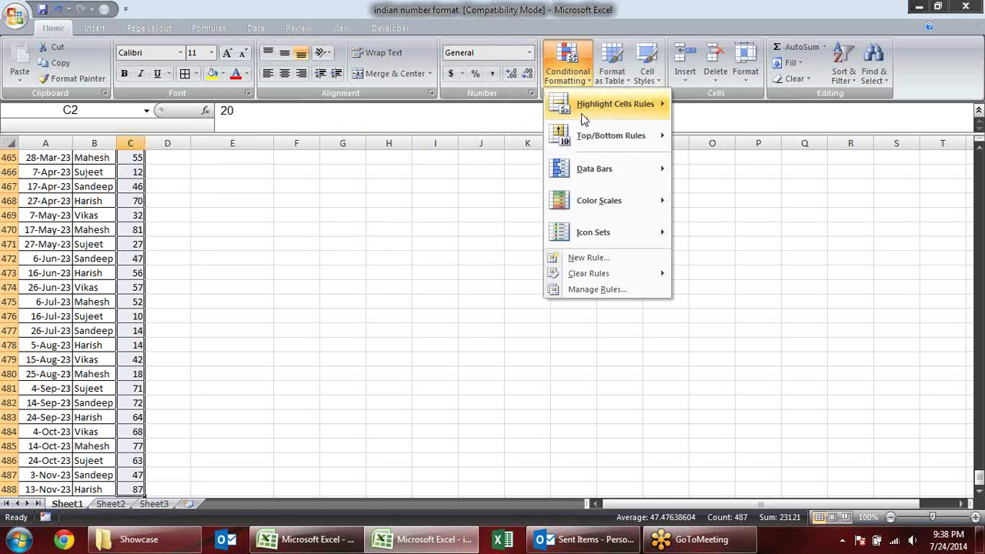
pyautogui.click(724, 168)
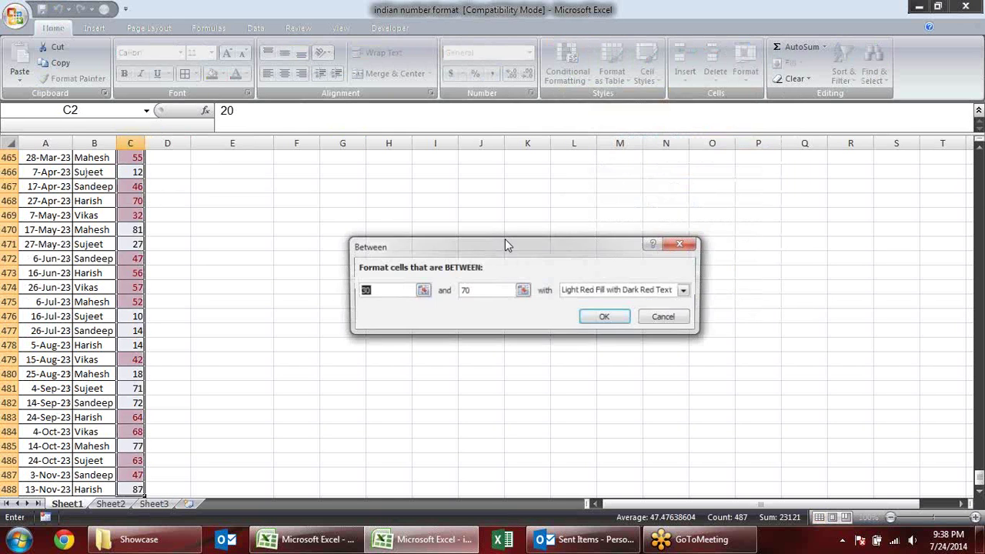
pyautogui.scroll(10, 492, 261)
pyautogui.scroll(8, 479, 269)
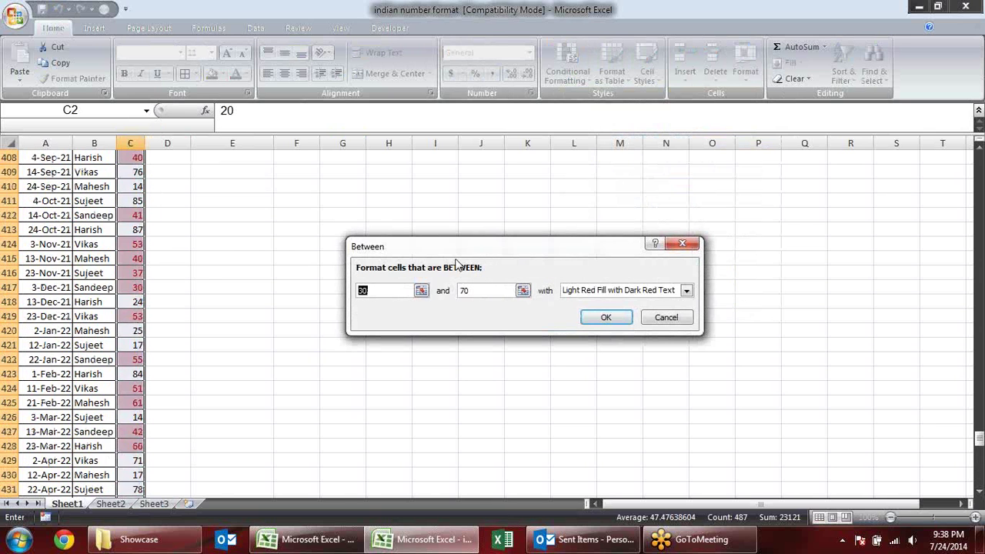
pyautogui.scroll(7, 477, 262)
pyautogui.scroll(5, 471, 245)
pyautogui.scroll(4, 469, 231)
pyautogui.scroll(4, 470, 231)
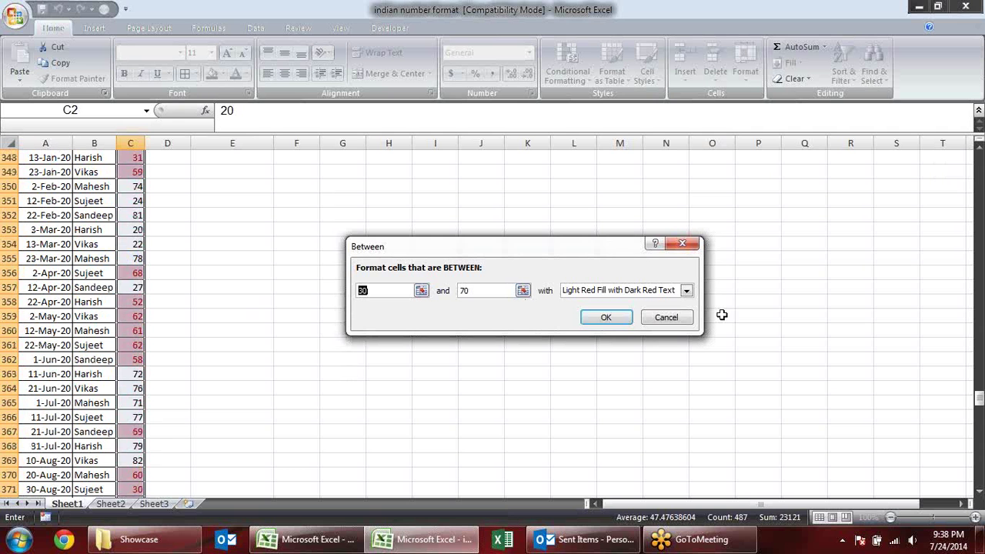
pyautogui.click(682, 322)
pyautogui.click(583, 77)
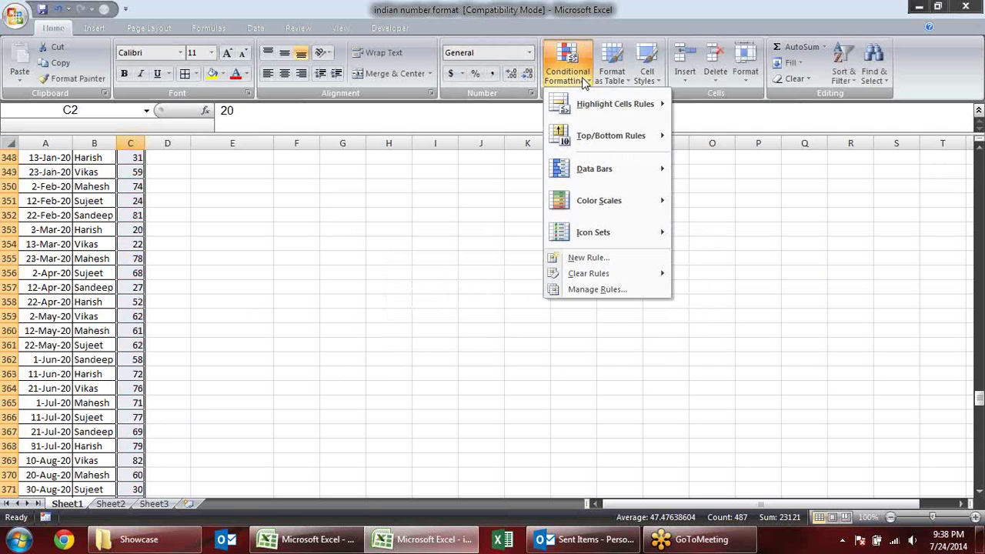
pyautogui.moveTo(608, 104)
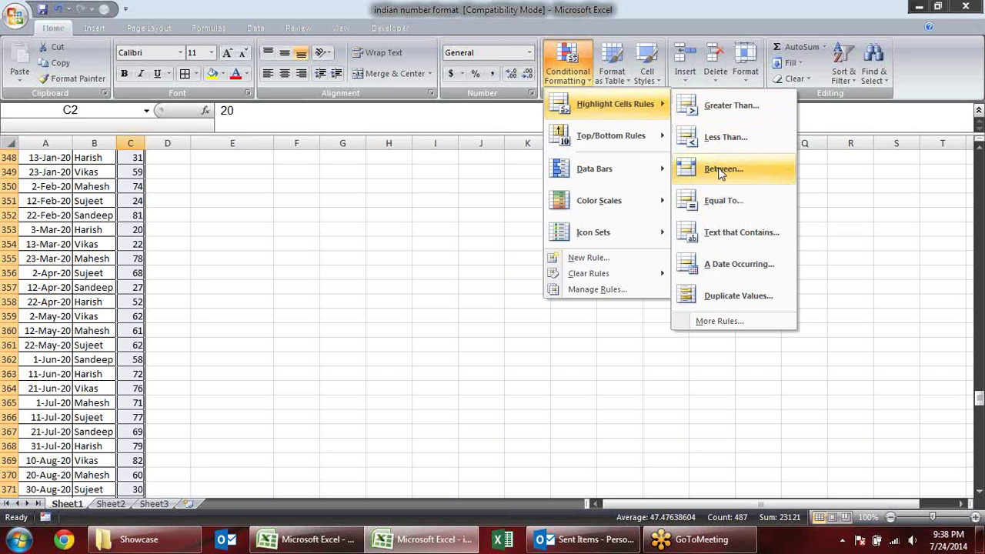
# Preview an Equal To 74 highlight on Sales, then cancel it
pyautogui.click(738, 200)
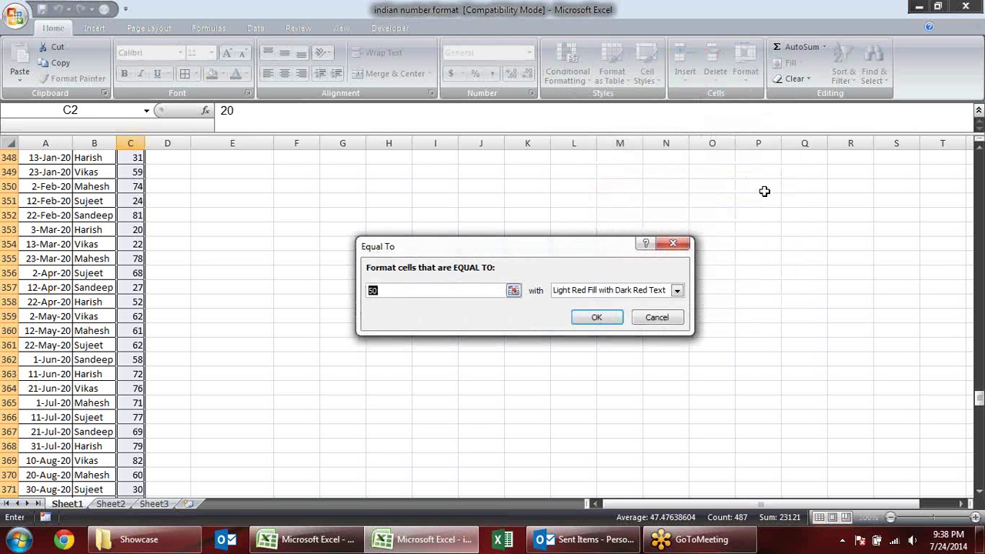
pyautogui.scroll(1, 449, 304)
pyautogui.scroll(6, 435, 304)
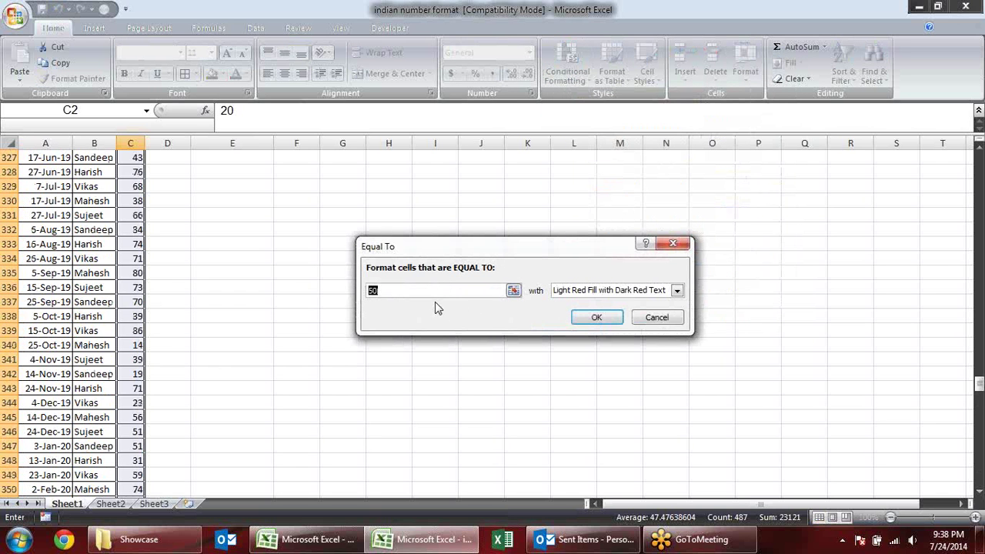
pyautogui.scroll(5, 434, 305)
pyautogui.scroll(5, 436, 246)
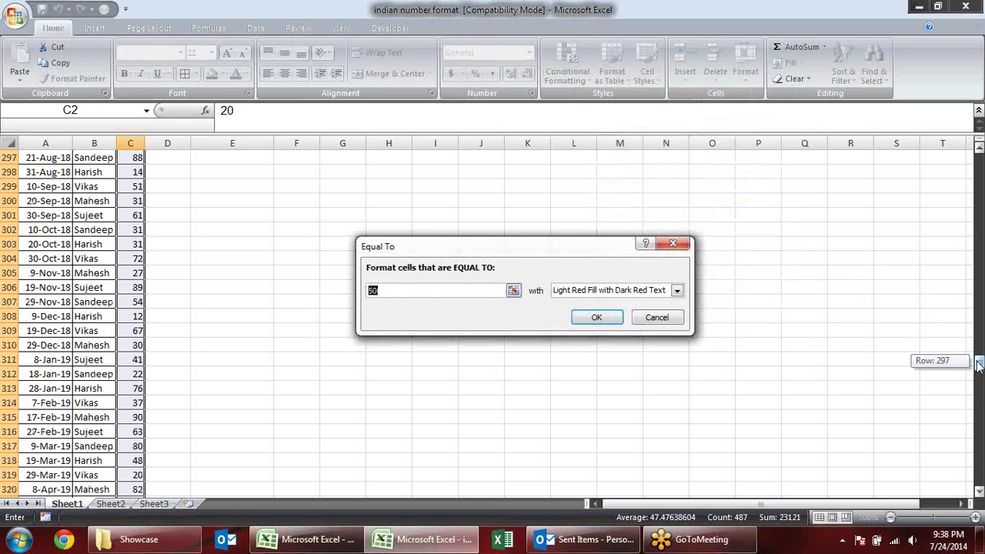
pyautogui.moveTo(979, 365); pyautogui.dragTo(979, 158)
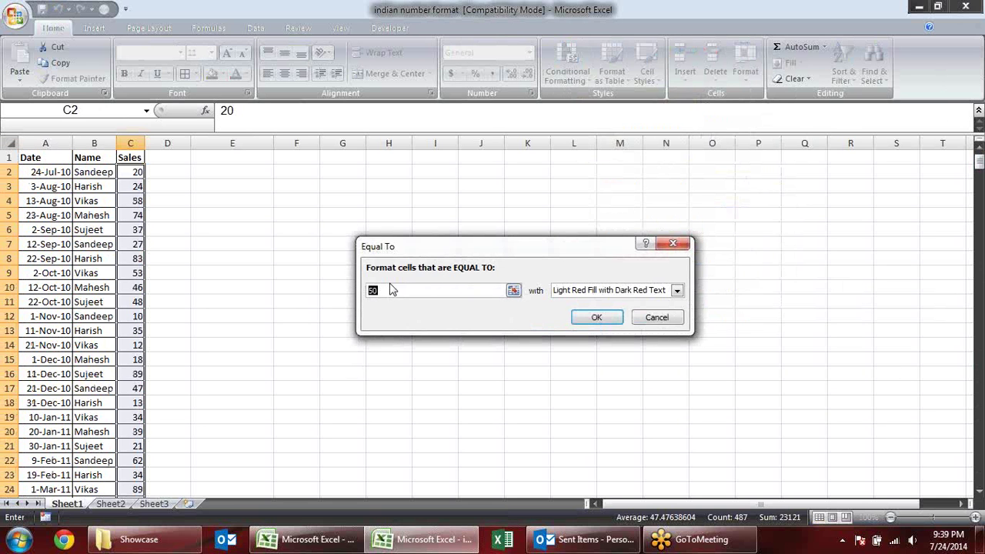
pyautogui.write('74')
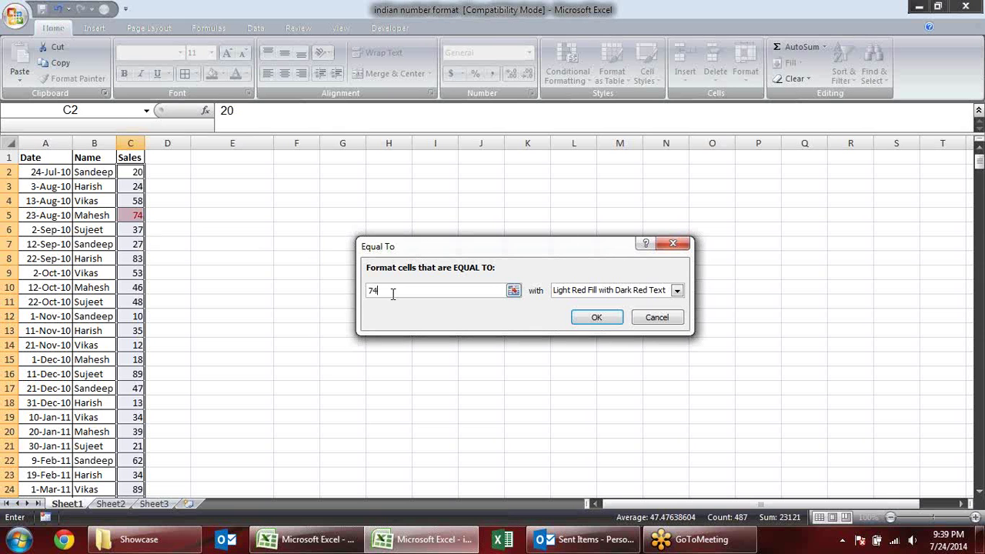
pyautogui.click(657, 317)
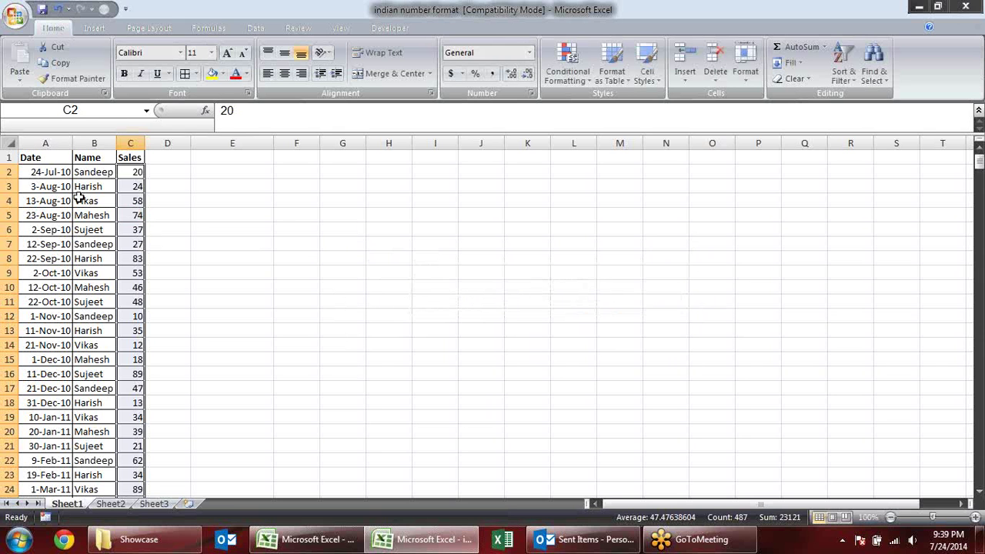
# Preview an Equal To 'sandeep' highlight on names B2:B14, then cancel it
pyautogui.moveTo(87, 177); pyautogui.dragTo(94, 345)
pyautogui.click(567, 71)
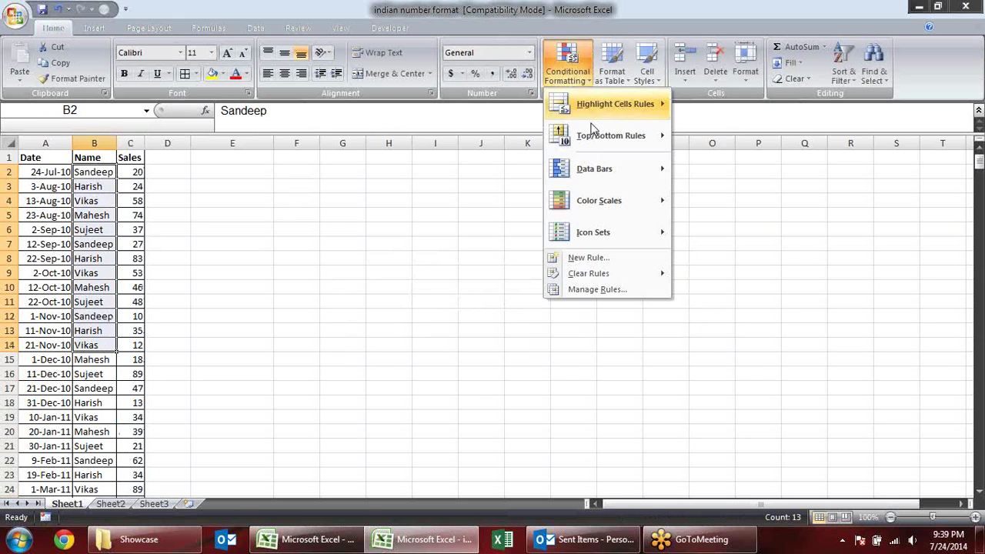
pyautogui.click(716, 196)
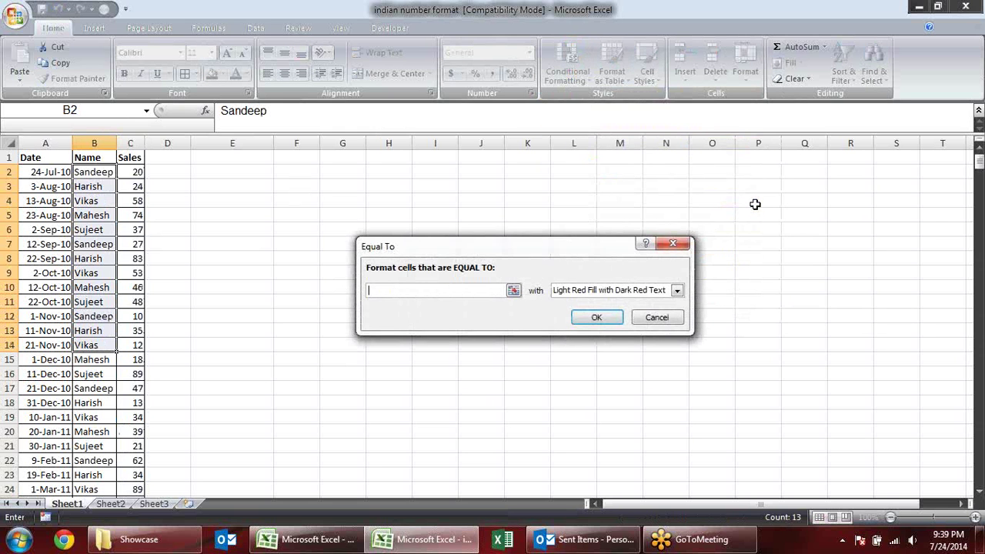
pyautogui.write('sandeep')
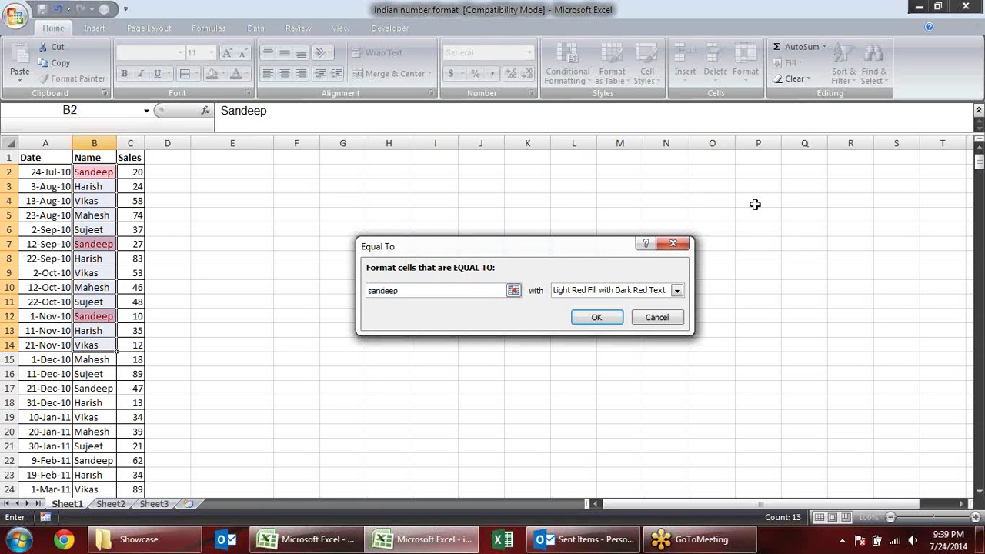
pyautogui.press('BackSpace')
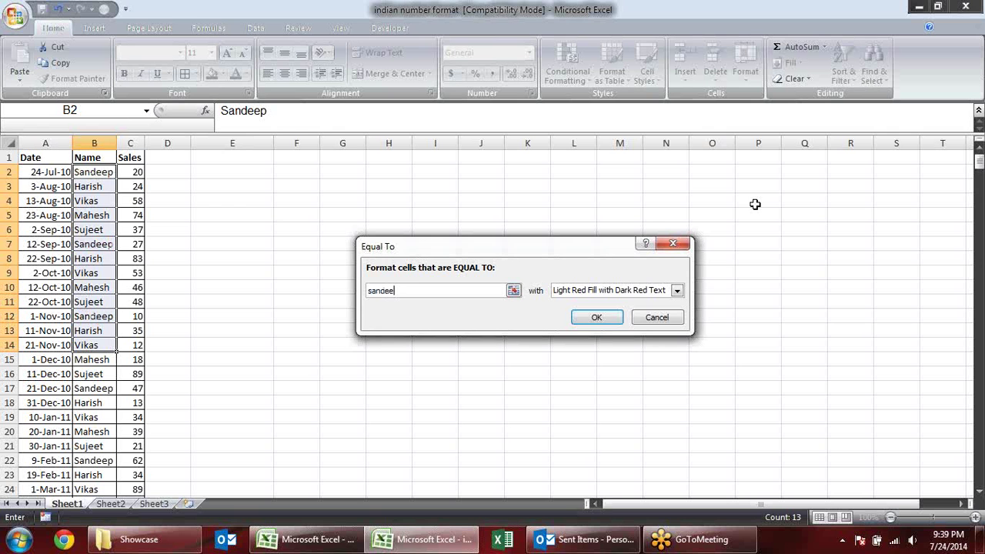
pyautogui.press('BackSpace')
pyautogui.press('BackSpace')
pyautogui.press('BackSpace')
pyautogui.press('Escape')
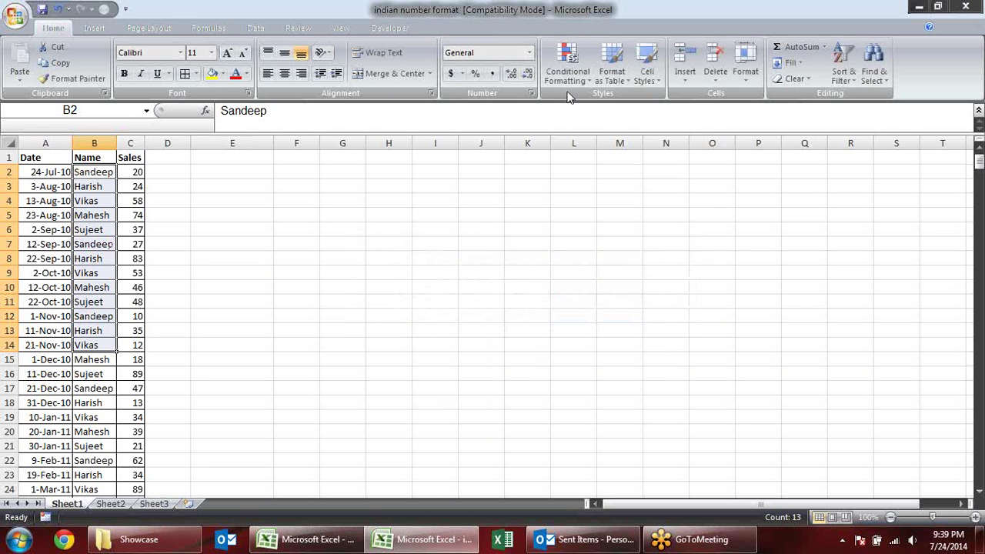
pyautogui.click(577, 83)
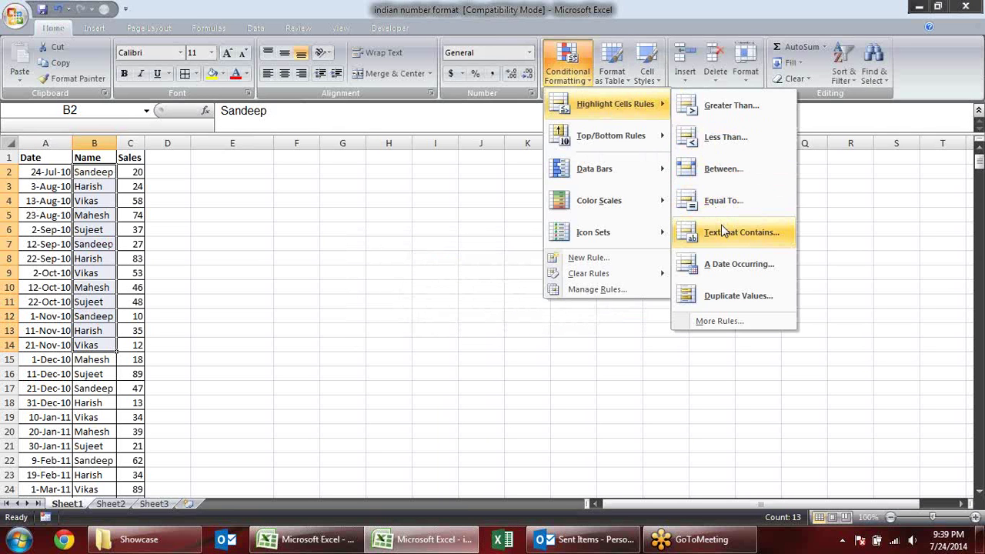
# Select the Name column from B2 down to the last name
pyautogui.click(102, 172)
pyautogui.click(102, 172)
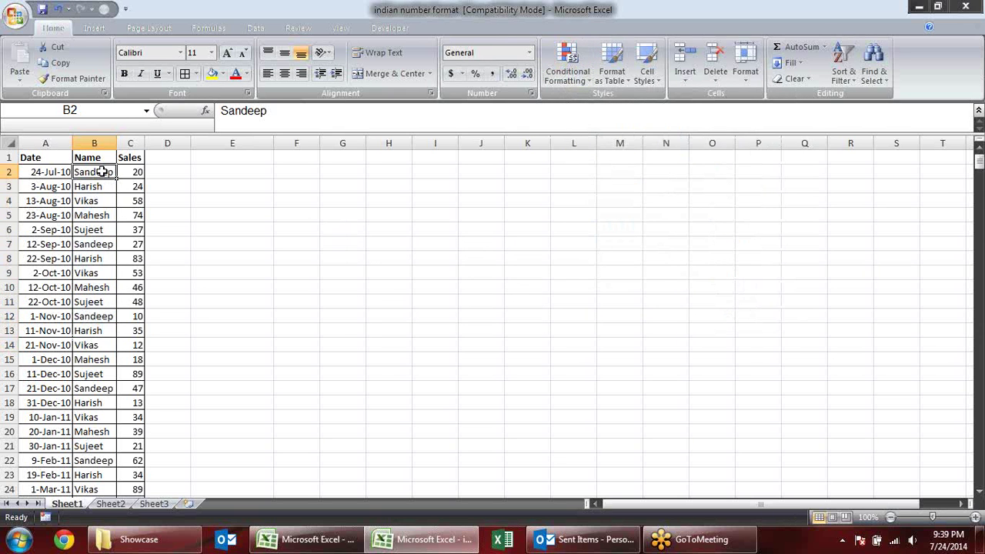
pyautogui.hotkey('ctrl', 'shift', 'Down')
pyautogui.scroll(1, 97, 165)
pyautogui.scroll(3, 231, 161)
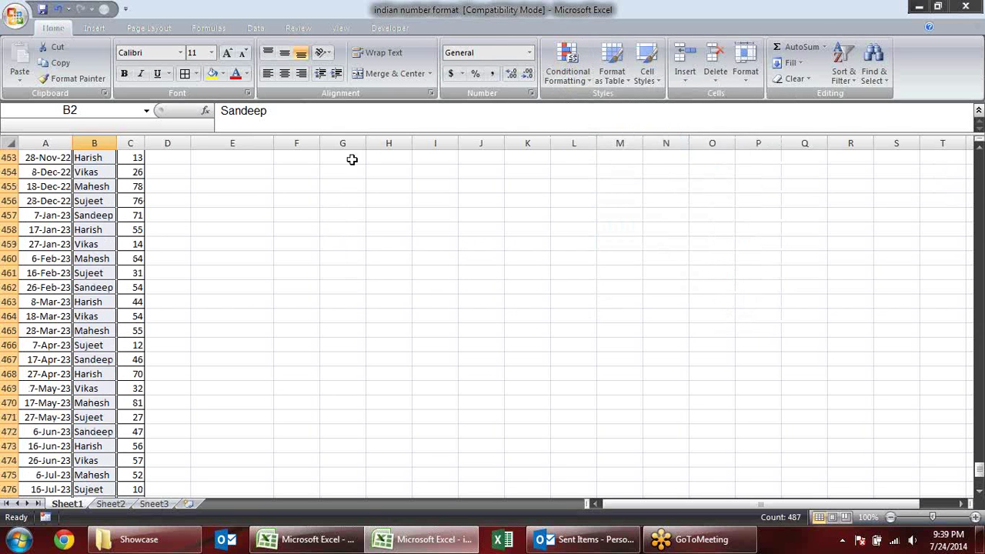
# Preview Text That Contains highlights on the names with different text, then cancel
pyautogui.click(583, 68)
pyautogui.moveTo(615, 105)
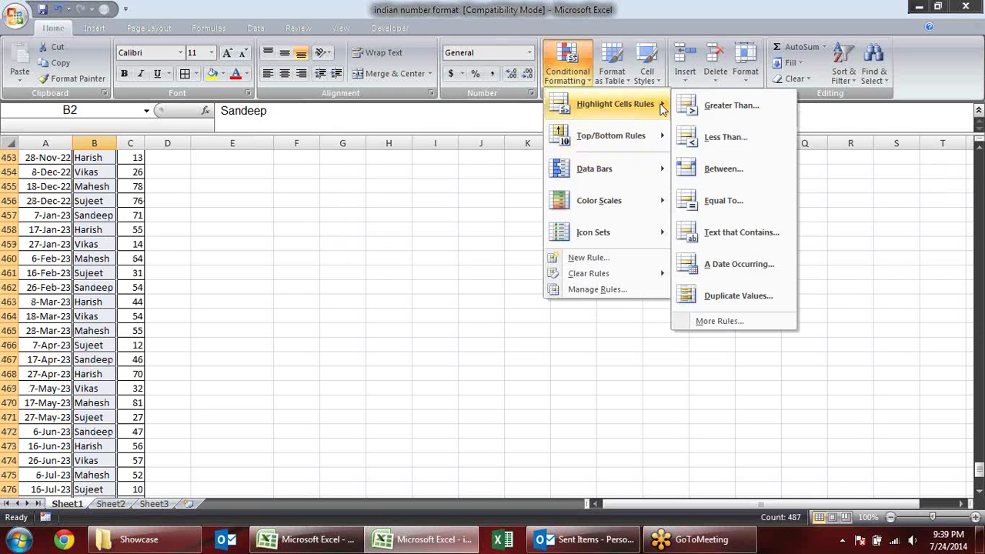
pyautogui.click(725, 233)
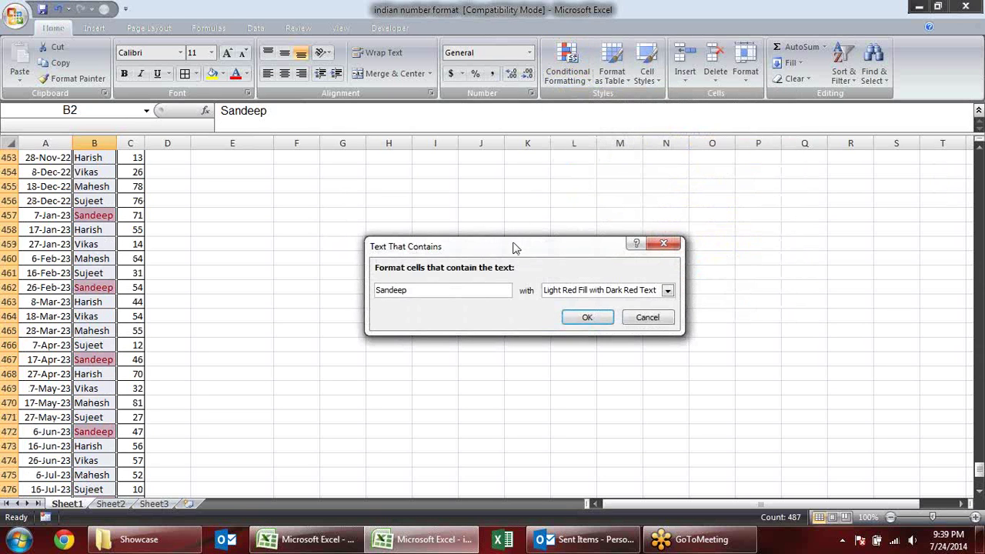
pyautogui.doubleClick(384, 296)
pyautogui.write('j')
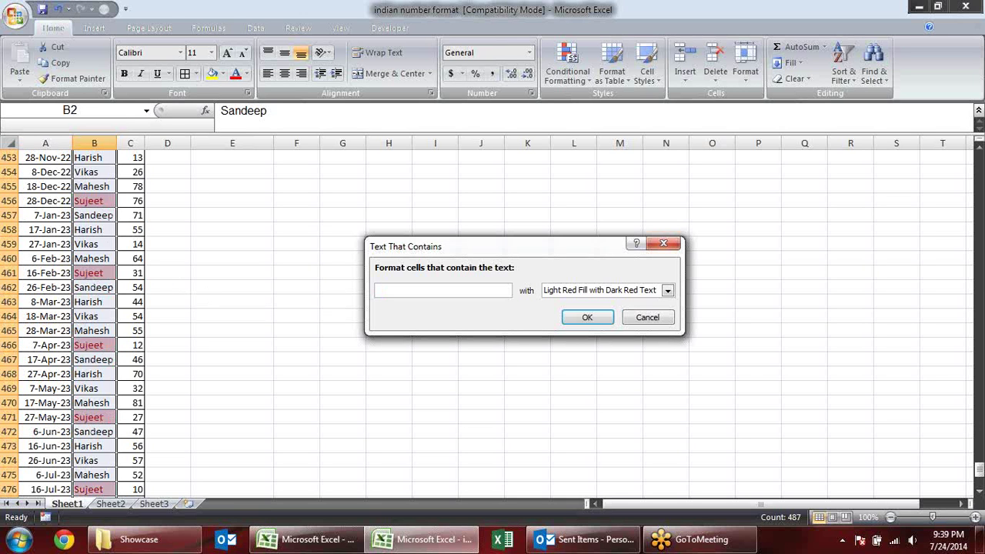
pyautogui.write('p')
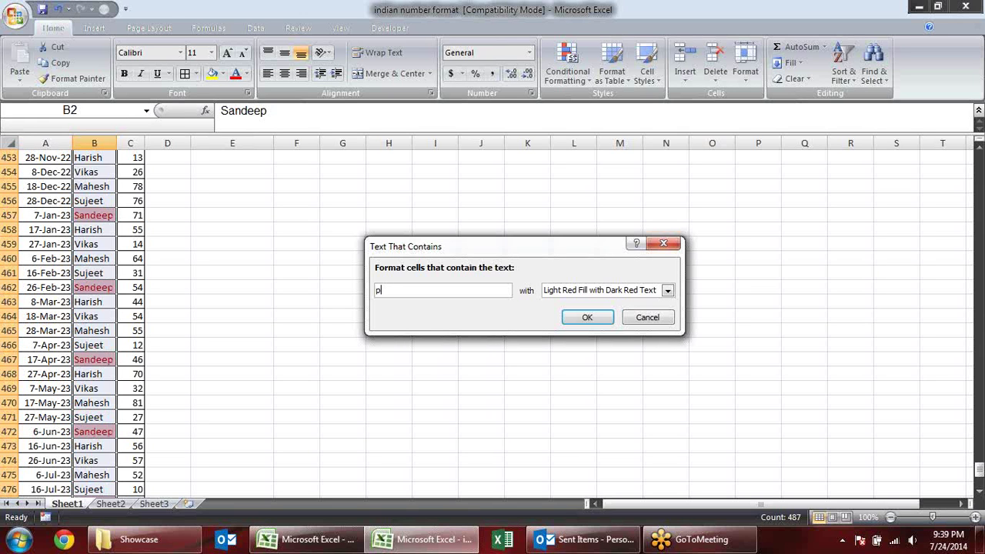
pyautogui.write('l')
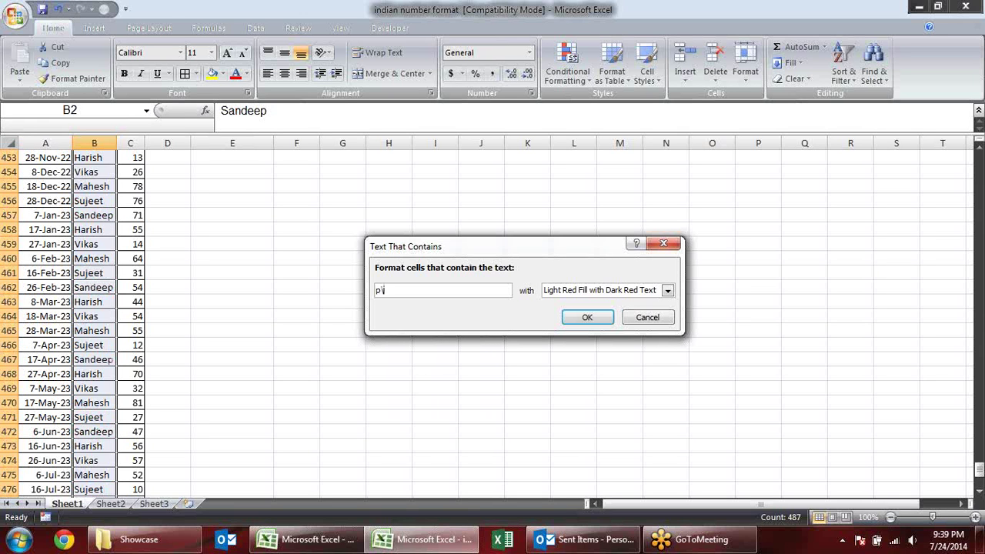
pyautogui.press('BackSpace')
pyautogui.press('BackSpace')
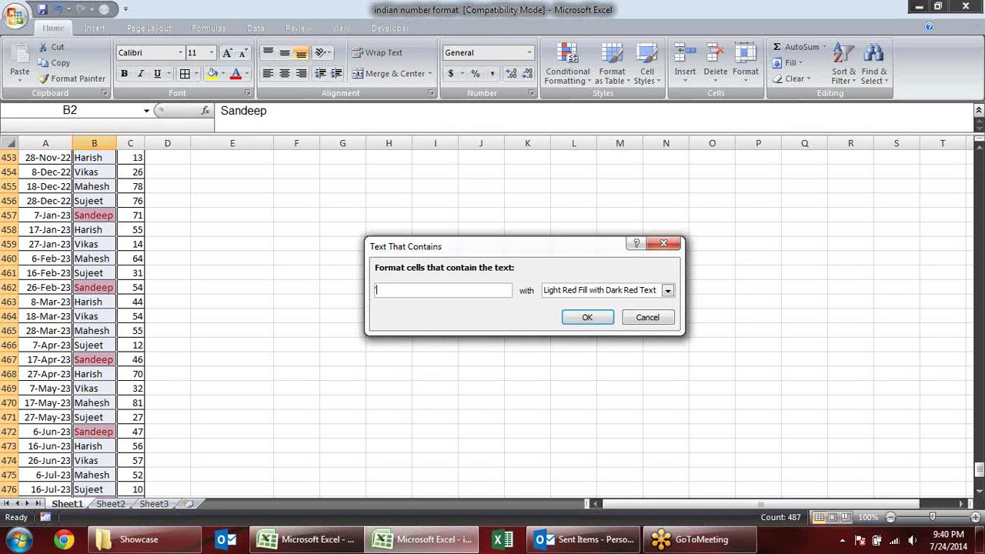
pyautogui.press('Escape')
# Return to the top of the sheet and select date cell A3
pyautogui.click(209, 285)
pyautogui.scroll(7, 208, 285)
pyautogui.scroll(5, 211, 258)
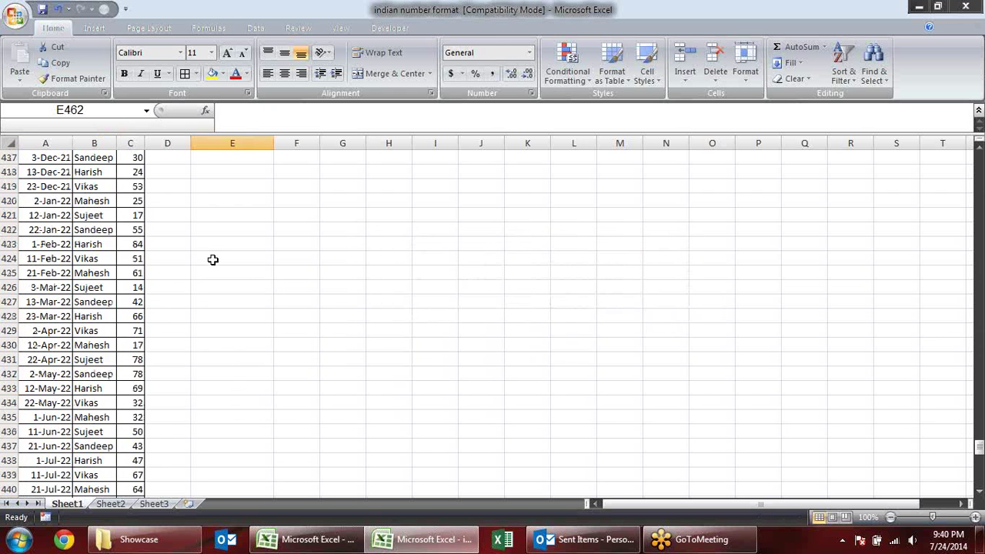
pyautogui.scroll(5, 214, 248)
pyautogui.scroll(7, 168, 209)
pyautogui.click(96, 202)
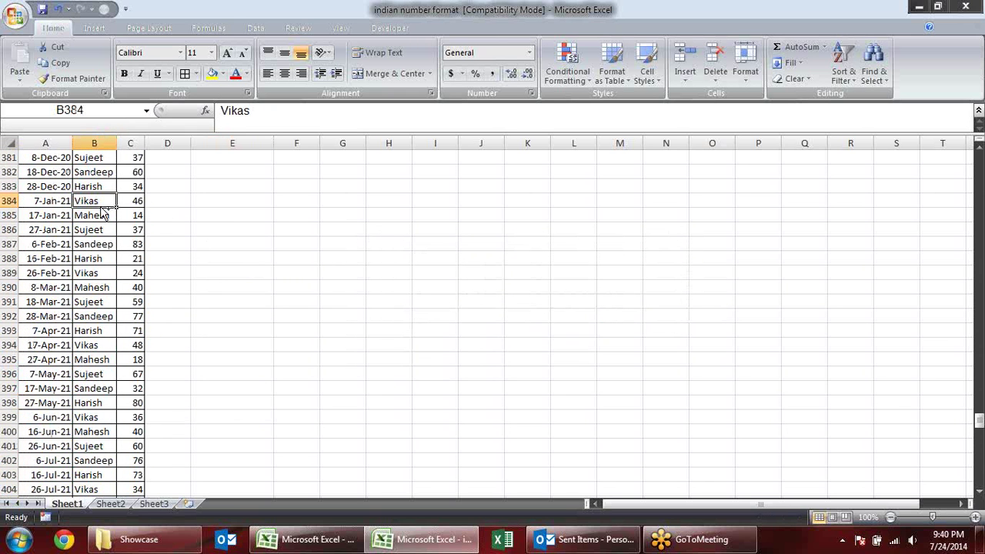
pyautogui.hotkey('ctrl', 'Up')
pyautogui.press('Down')
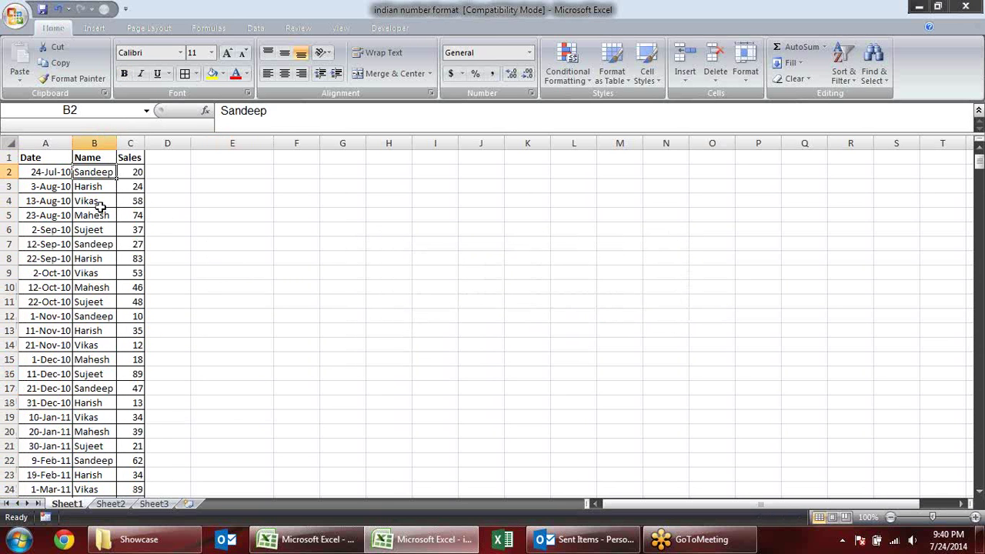
pyautogui.click(50, 186)
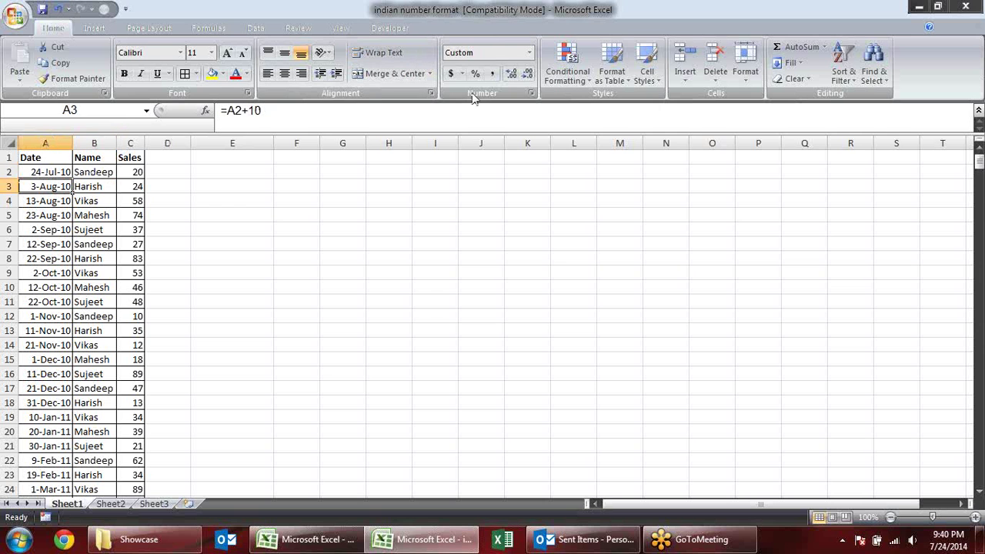
pyautogui.click(571, 77)
pyautogui.moveTo(613, 104)
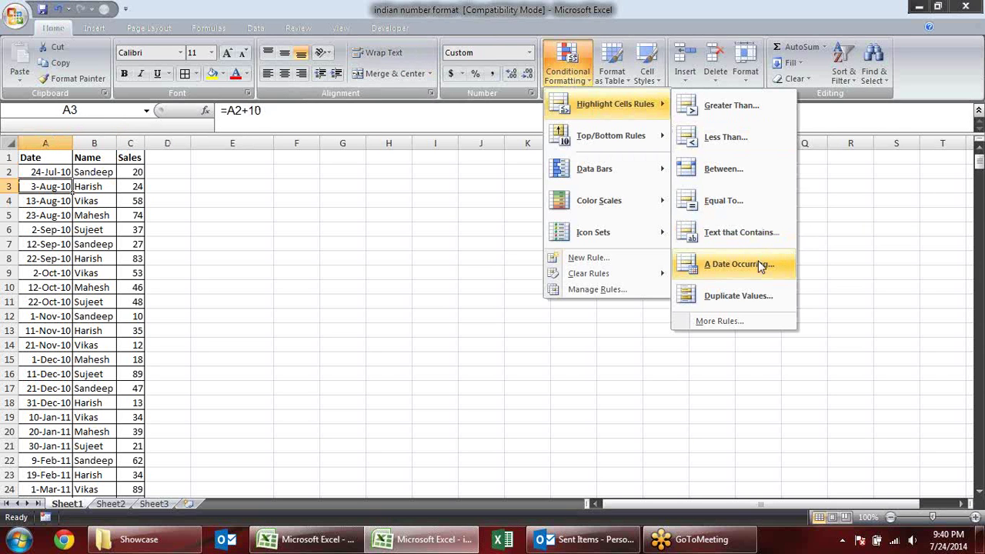
# Highlight dates from A2 down occurring Yesterday with light red fill, then return to row 1
pyautogui.click(301, 187)
pyautogui.click(62, 171)
pyautogui.hotkey('ctrl', 'shift', 'Down')
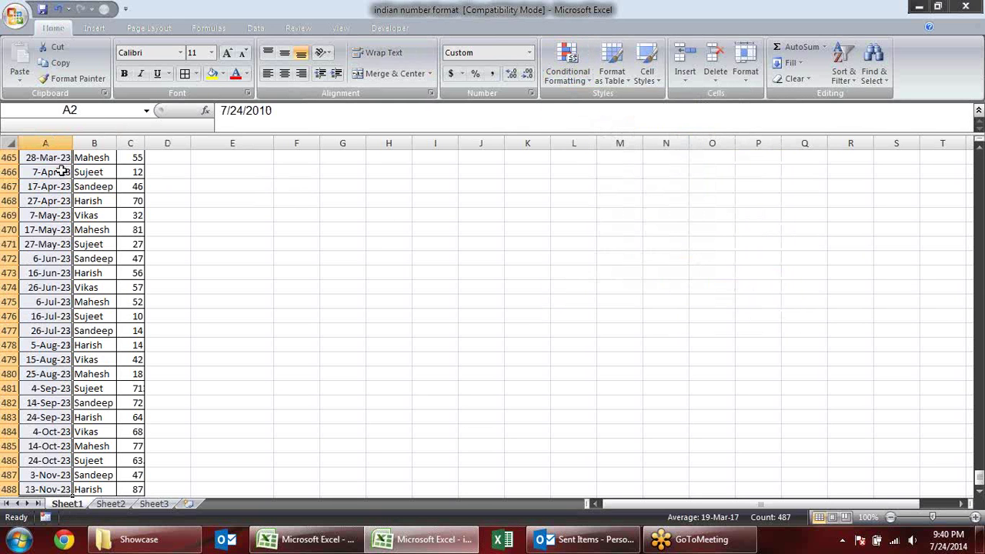
pyautogui.click(584, 83)
pyautogui.moveTo(608, 104)
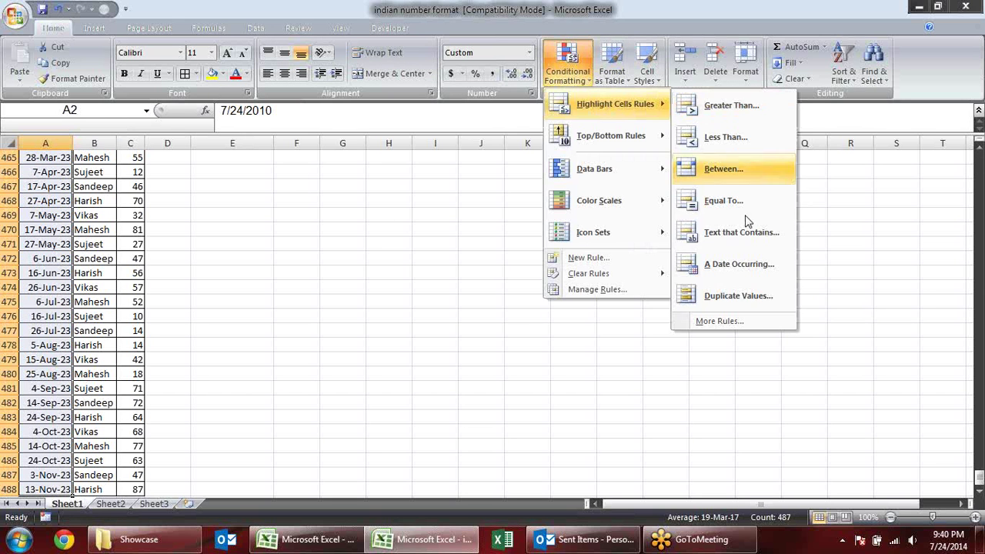
pyautogui.click(739, 266)
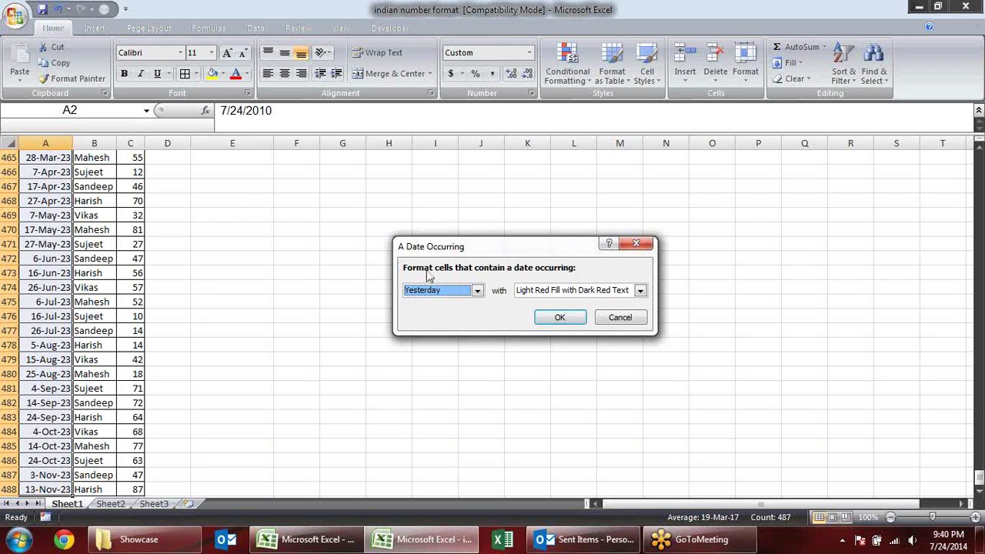
pyautogui.click(476, 291)
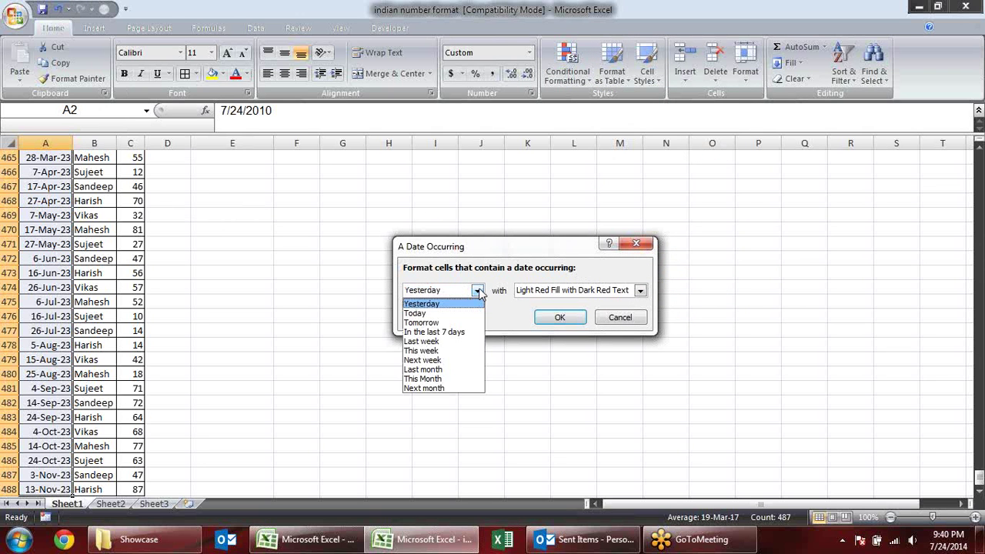
pyautogui.click(466, 304)
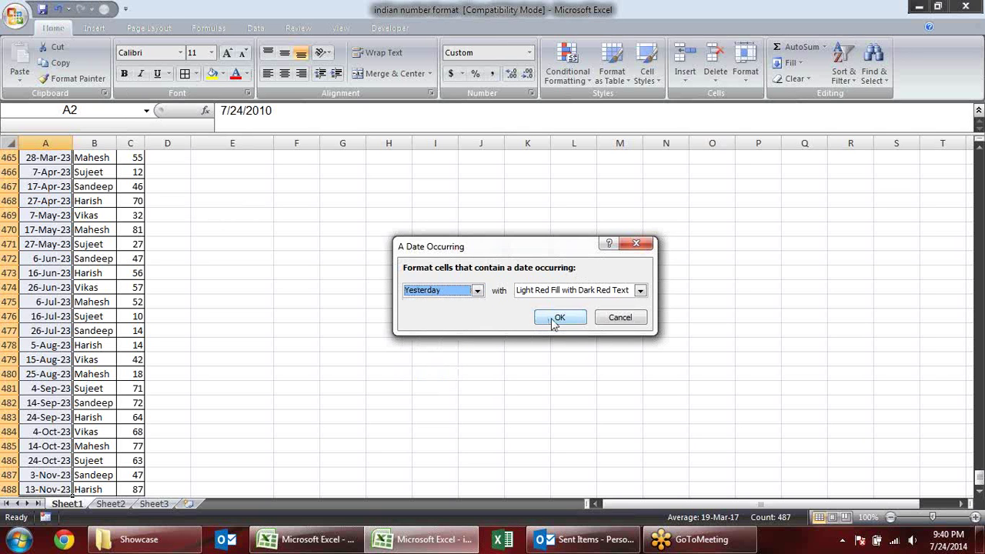
pyautogui.click(554, 318)
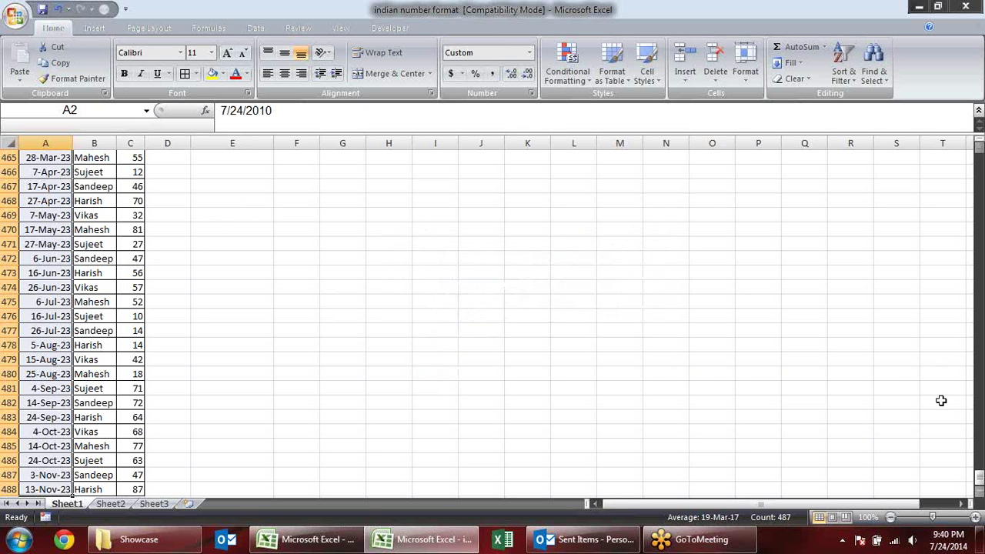
pyautogui.moveTo(980, 471); pyautogui.dragTo(974, 113)
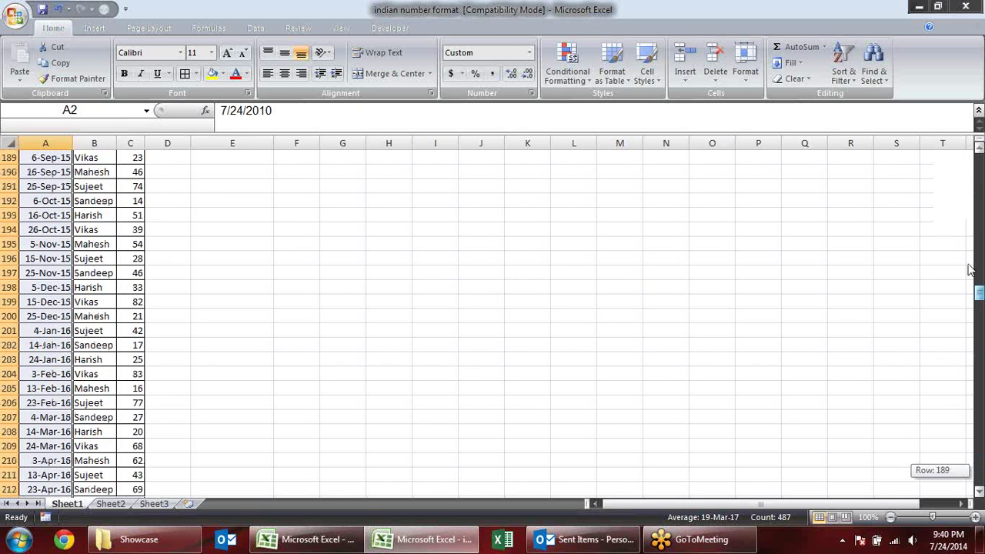
# Add filter dropdowns to the Date, Name and Sales headers with Ctrl+Shift+L
pyautogui.click(444, 242)
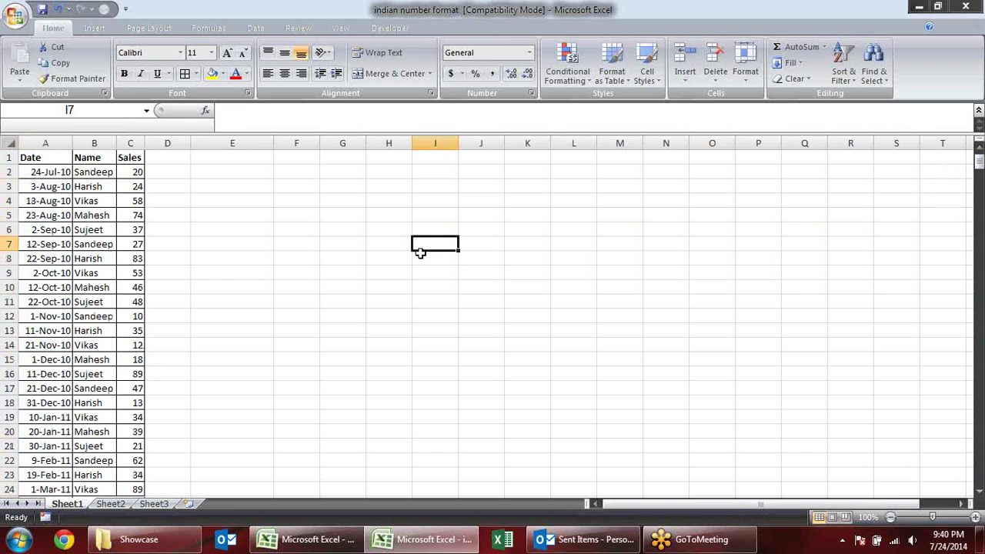
pyautogui.hotkey('ctrl', 'f')
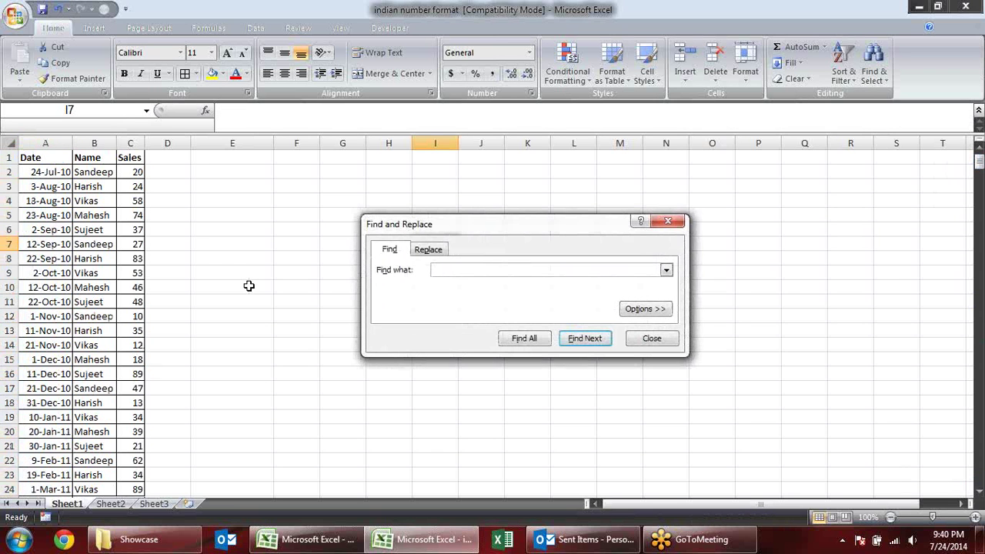
pyautogui.press('Escape')
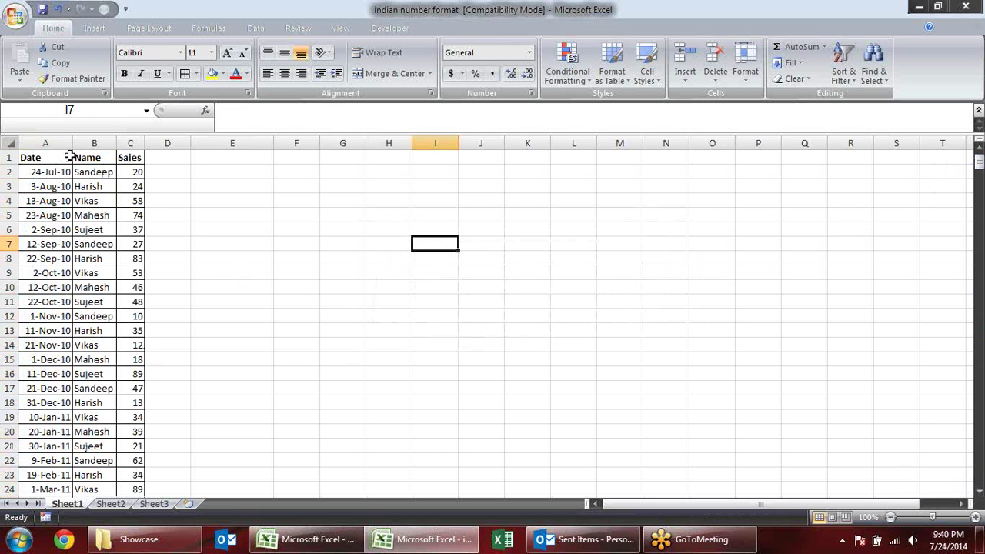
pyautogui.click(69, 157)
pyautogui.moveTo(73, 157); pyautogui.dragTo(131, 157)
pyautogui.hotkey('ctrl', 'shift', 'l')
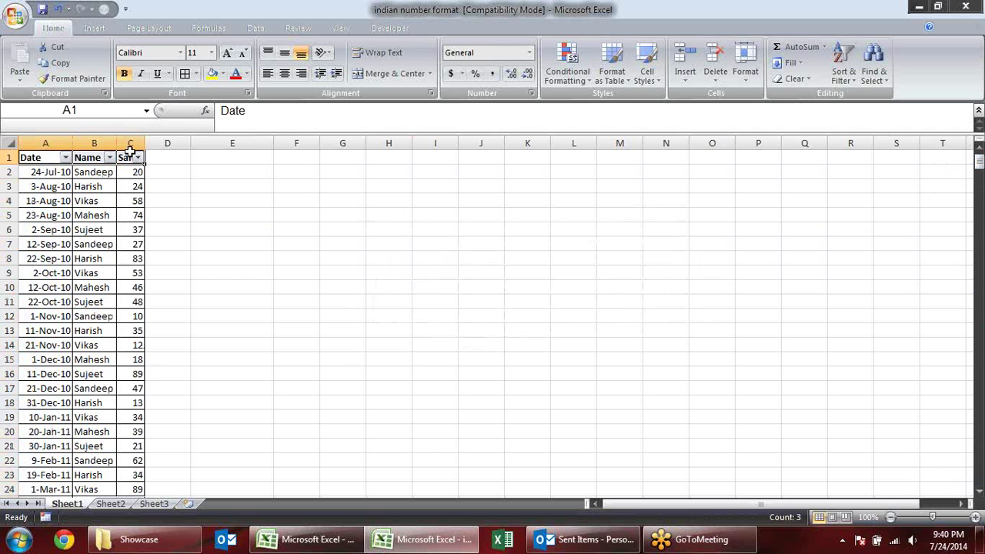
# Filter Date by pink cell colour to isolate row 148, then reselect all years to clear it
pyautogui.click(173, 186)
pyautogui.click(66, 157)
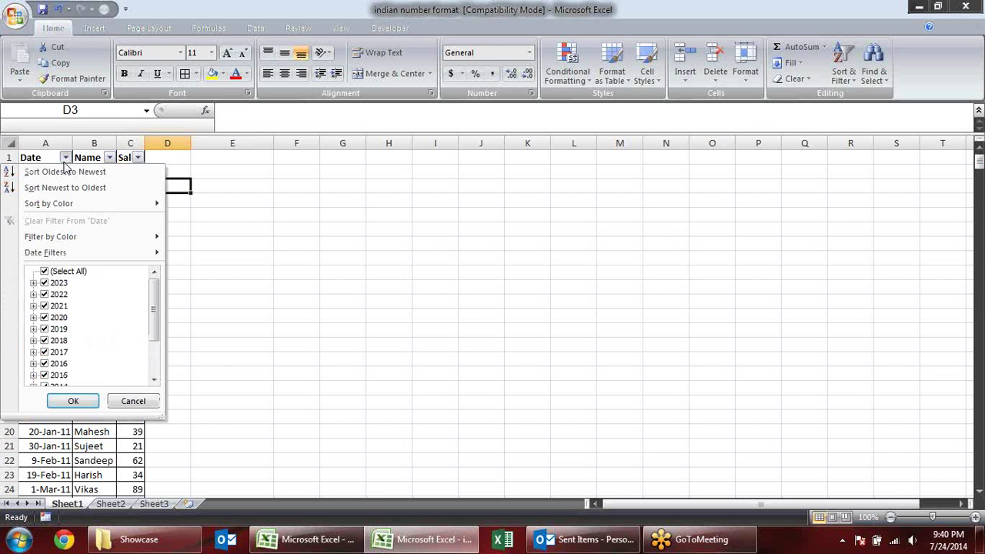
pyautogui.moveTo(85, 236)
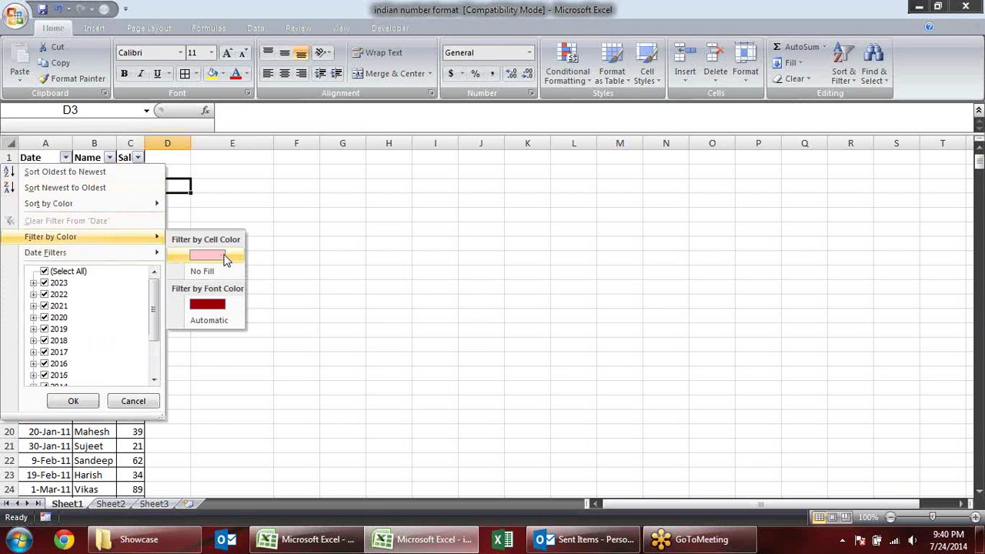
pyautogui.click(223, 254)
pyautogui.click(31, 172)
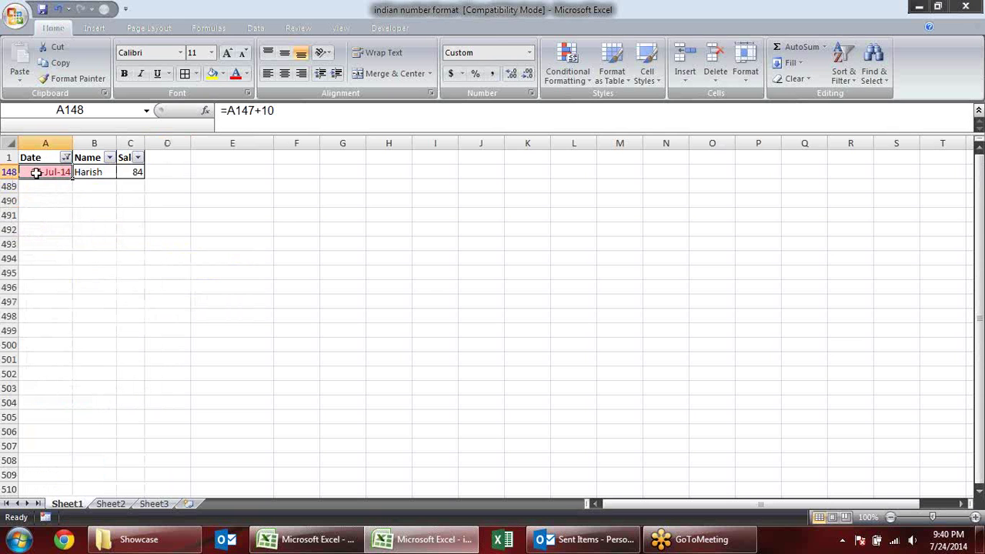
pyautogui.click(67, 158)
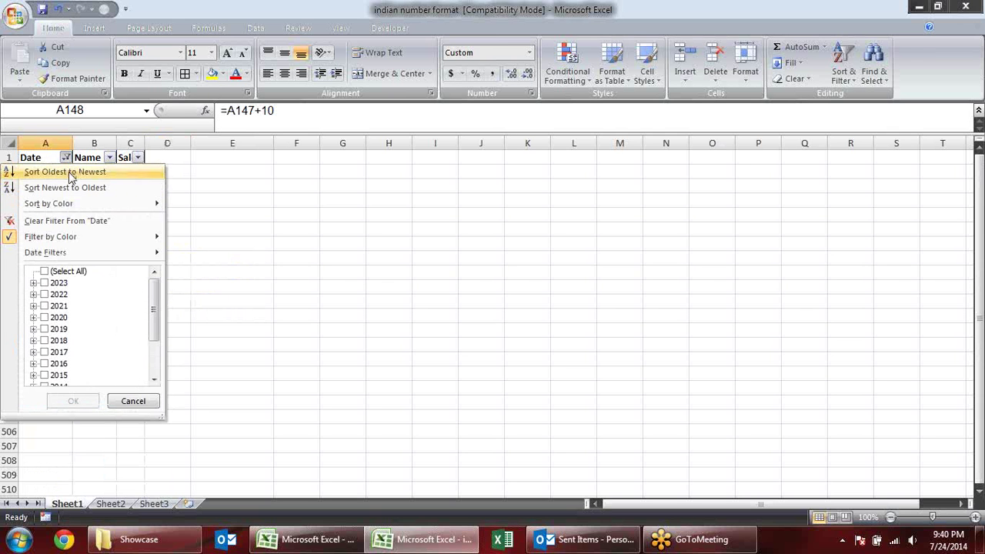
pyautogui.click(70, 270)
pyautogui.click(73, 401)
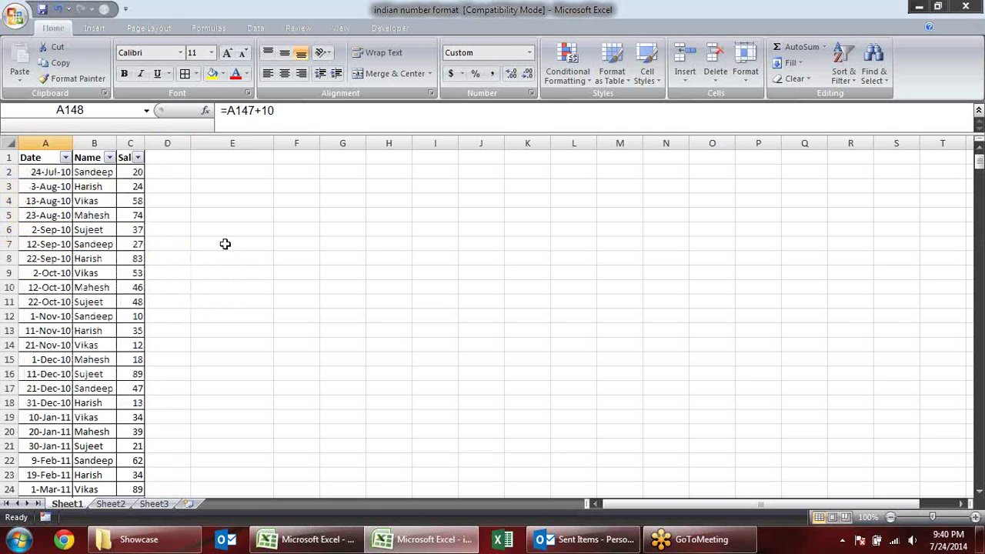
# Add an A Date Occurring rule on A2:A488 highlighting dates in the last 7 days
pyautogui.click(50, 171)
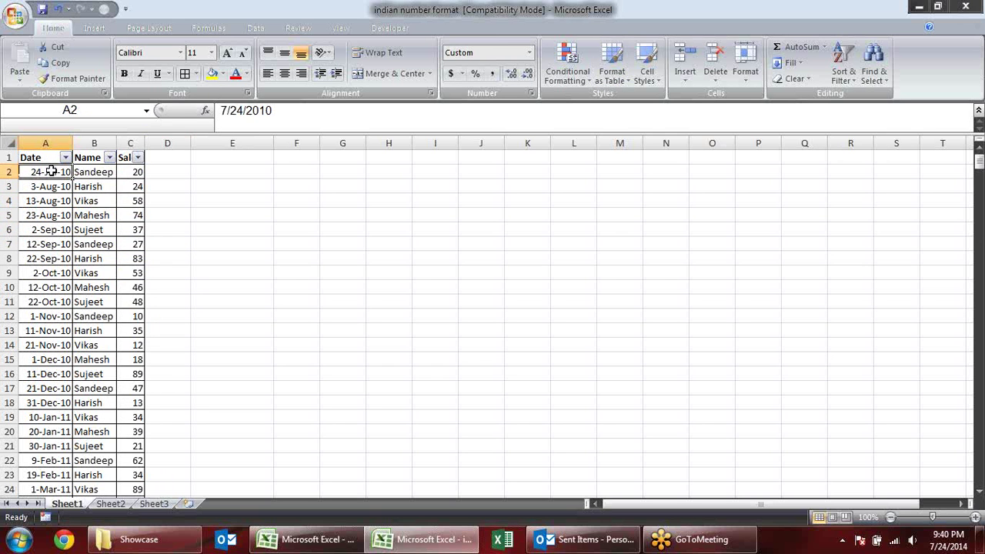
pyautogui.hotkey('ctrl', 'shift', 'Down')
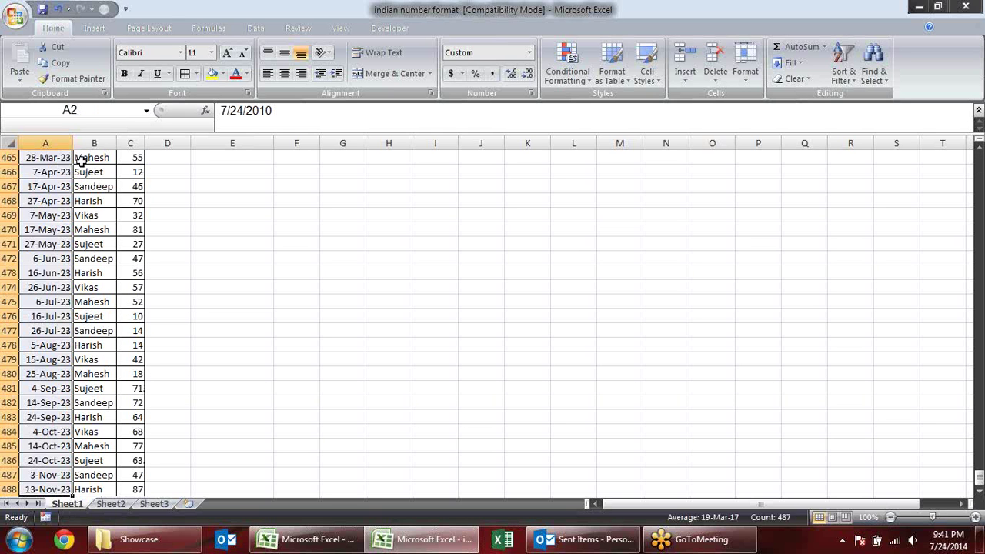
pyautogui.click(576, 81)
pyautogui.moveTo(614, 104)
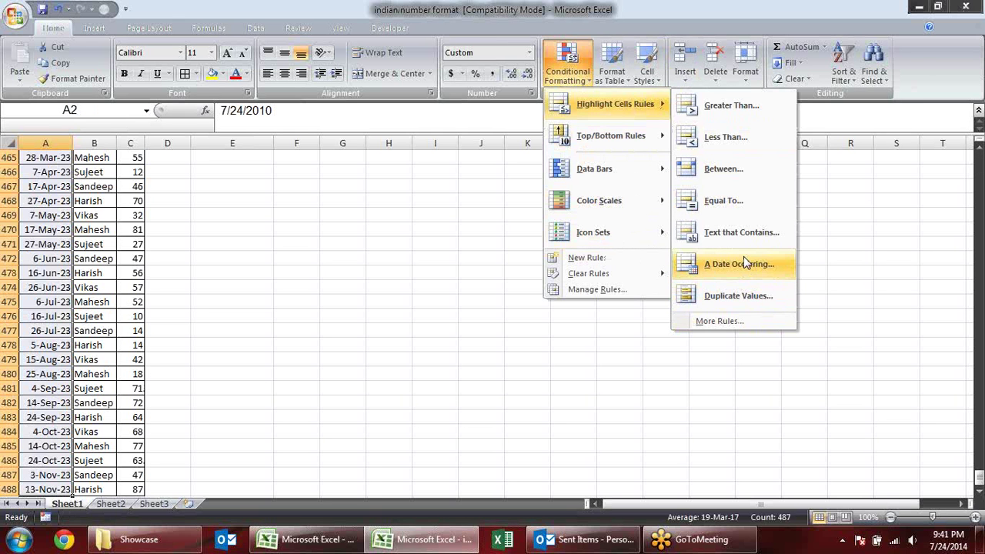
pyautogui.click(743, 262)
pyautogui.click(477, 290)
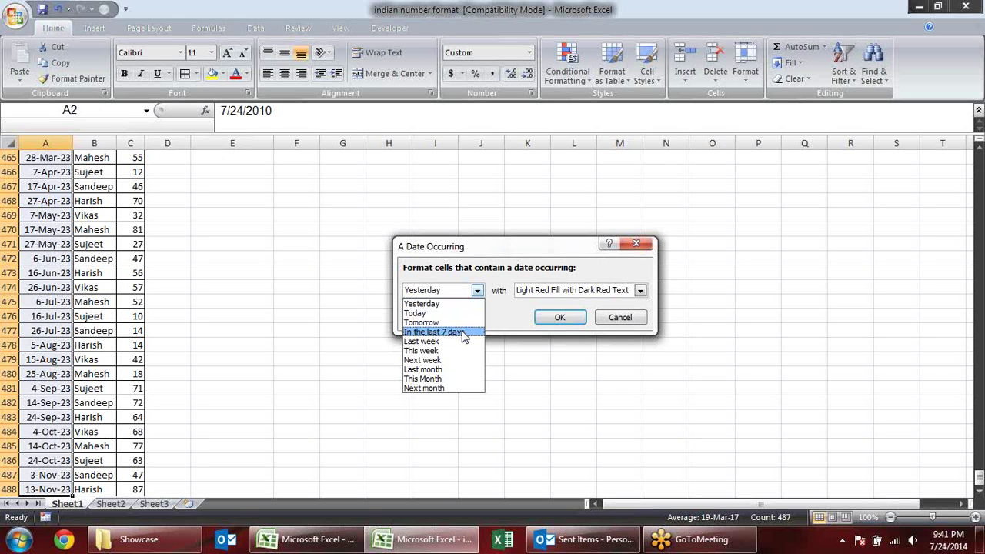
pyautogui.click(464, 335)
pyautogui.click(544, 319)
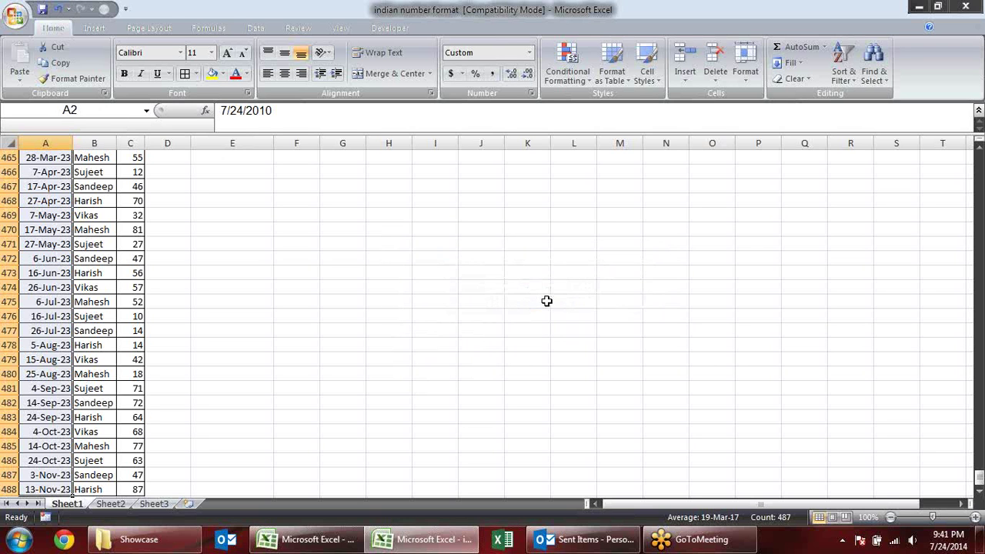
pyautogui.click(580, 79)
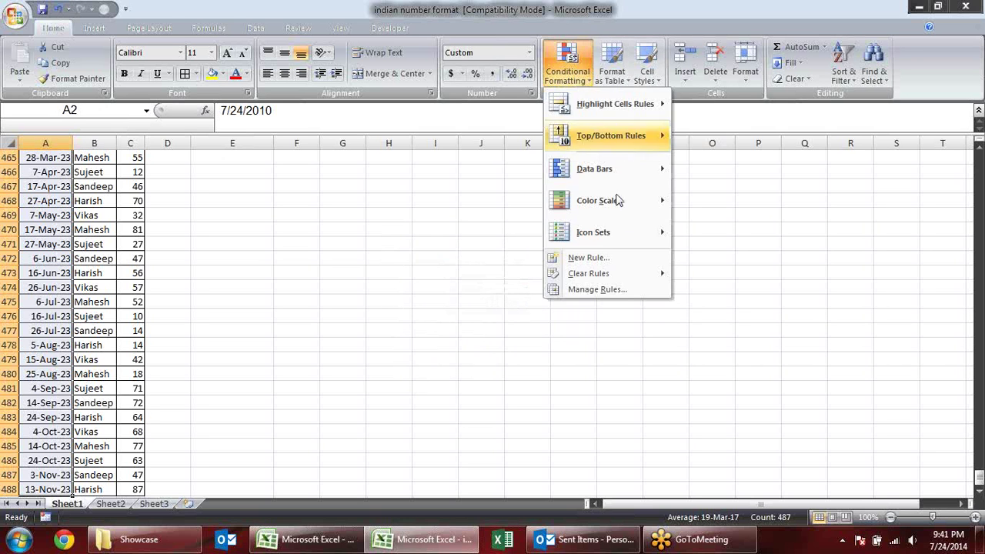
# Delete the Yesterday rule in the Rules Manager and apply the change
pyautogui.click(623, 289)
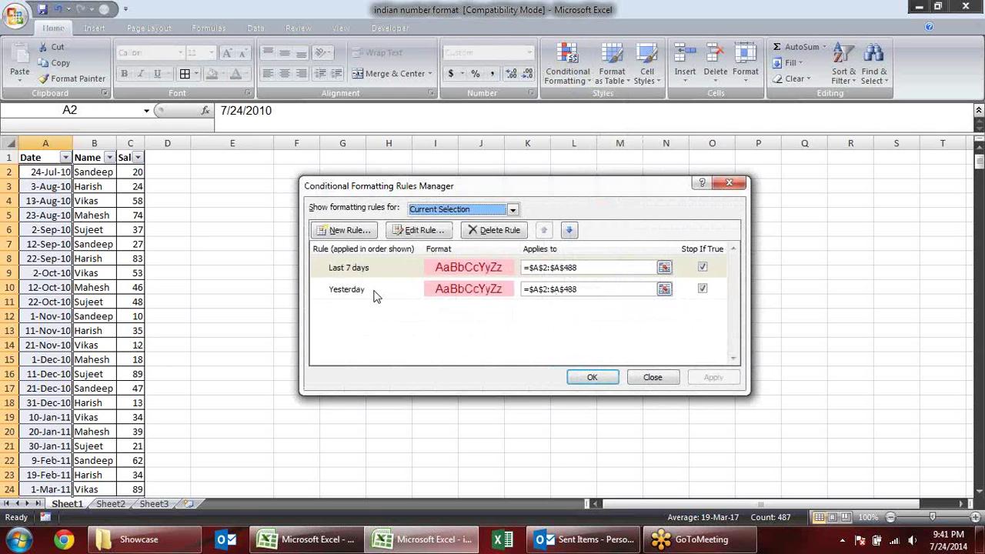
pyautogui.click(375, 296)
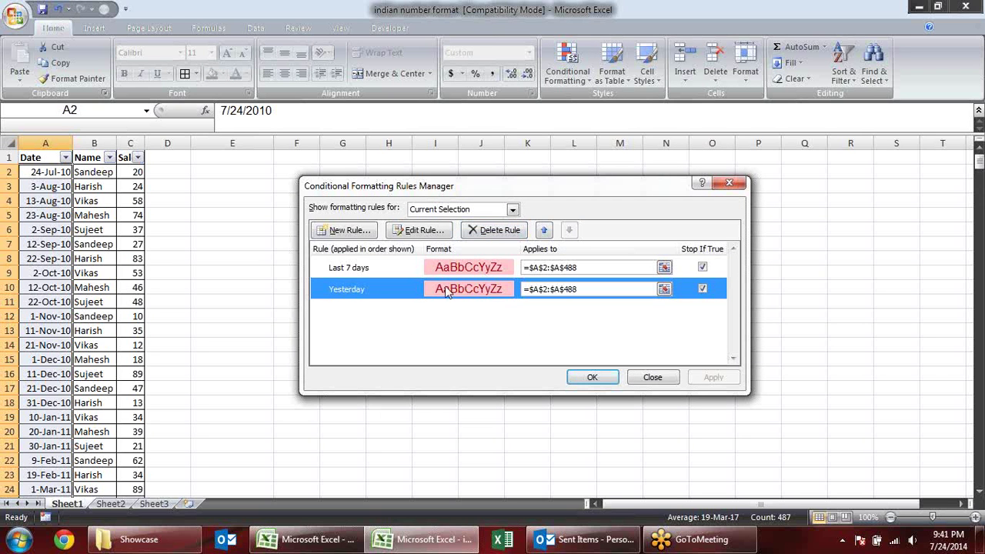
pyautogui.click(512, 232)
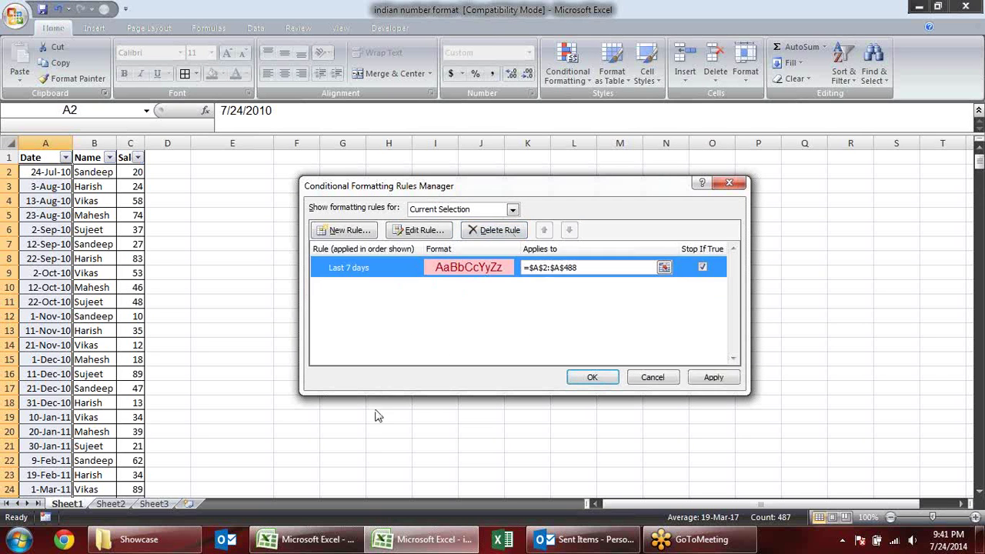
pyautogui.click(714, 377)
pyautogui.click(592, 377)
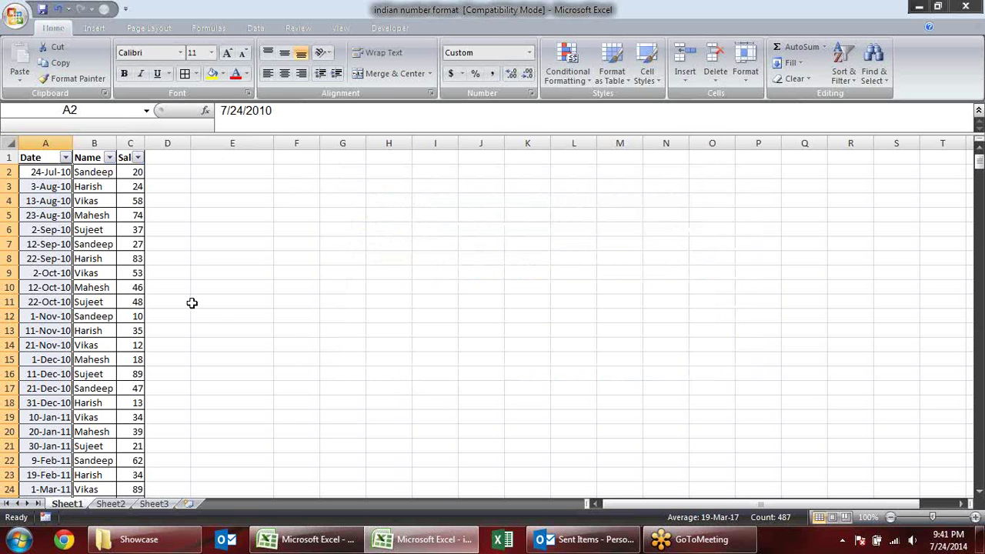
# Filter Date by pink cell colour to isolate 23-Jul-14, then turn the filter off
pyautogui.click(66, 157)
pyautogui.moveTo(51, 236)
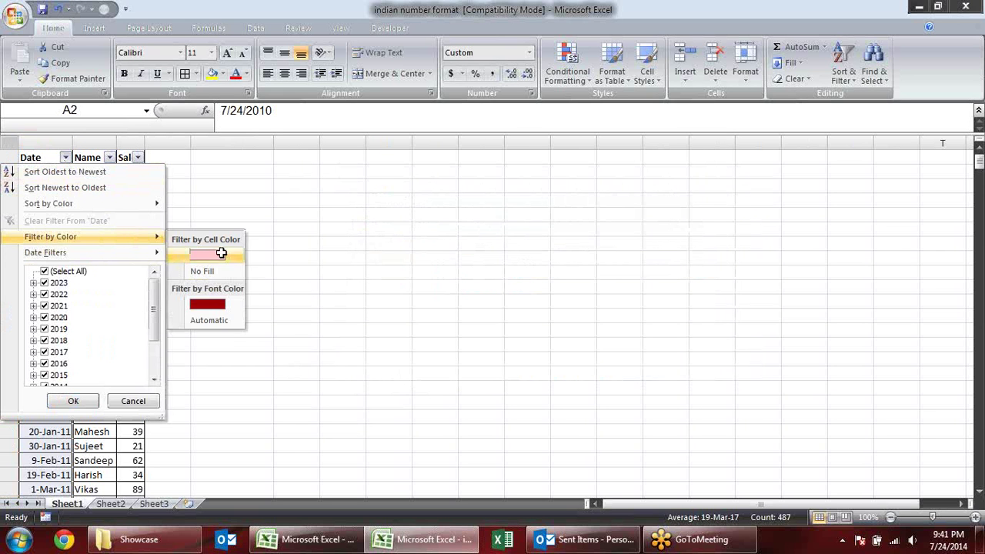
pyautogui.click(207, 255)
pyautogui.click(185, 231)
pyautogui.click(66, 158)
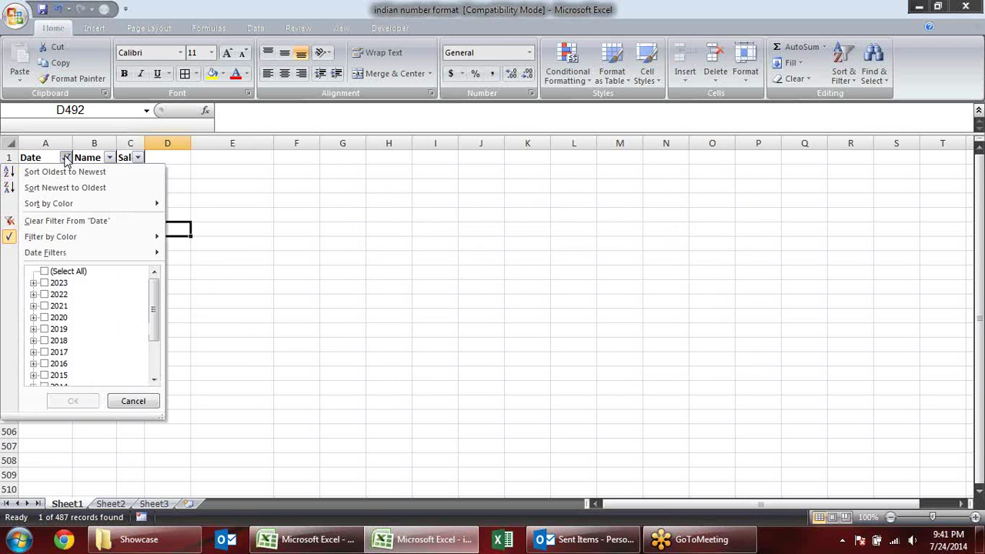
pyautogui.click(270, 251)
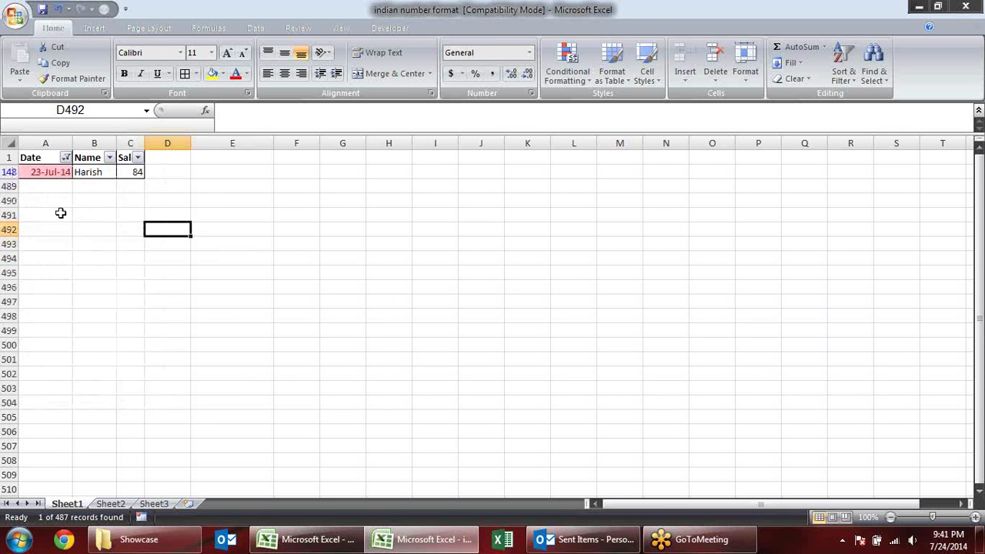
pyautogui.click(67, 157)
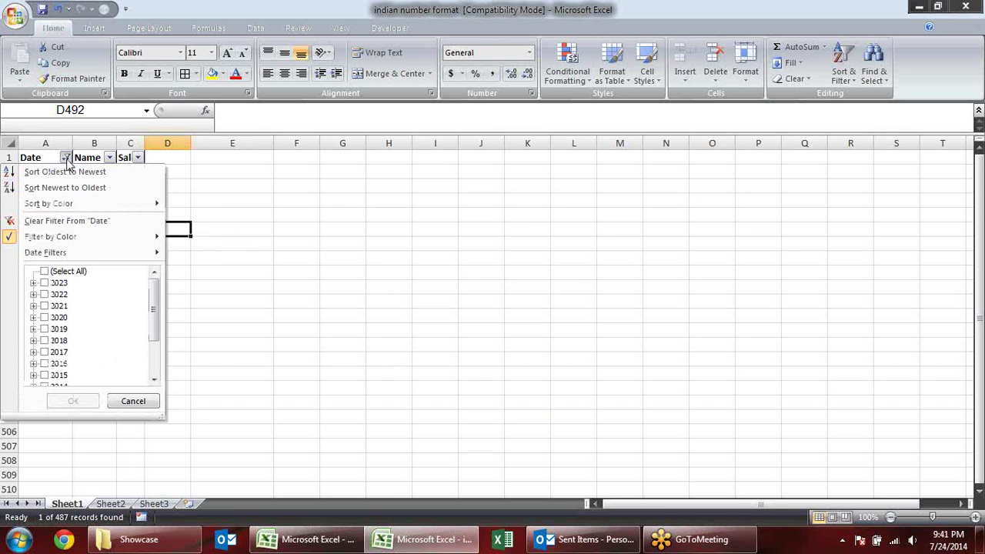
pyautogui.moveTo(51, 236)
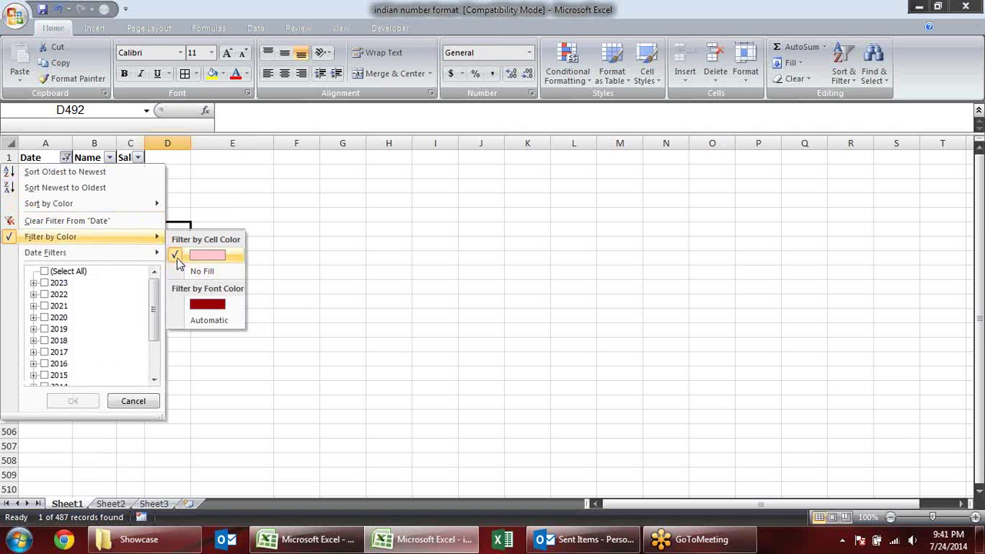
pyautogui.click(185, 268)
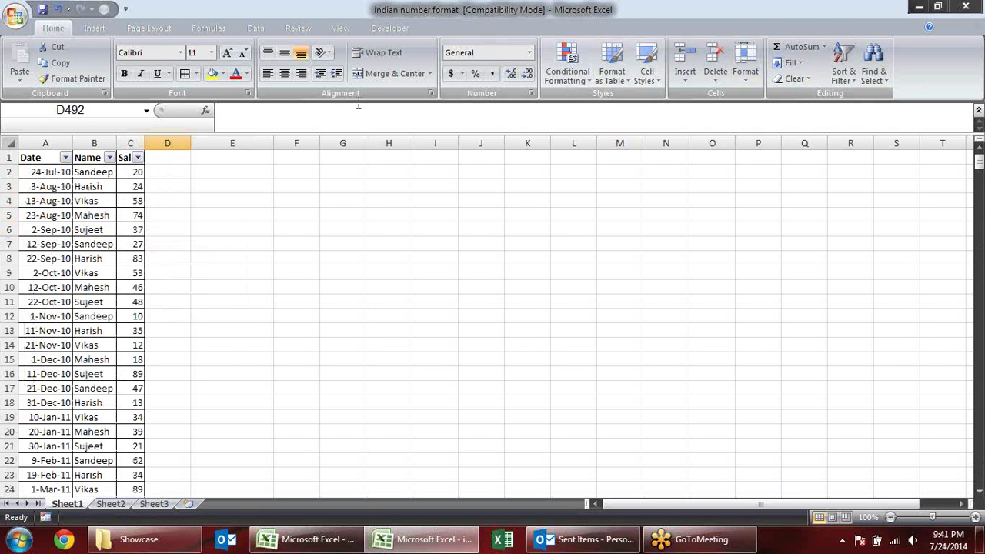
pyautogui.click(54, 174)
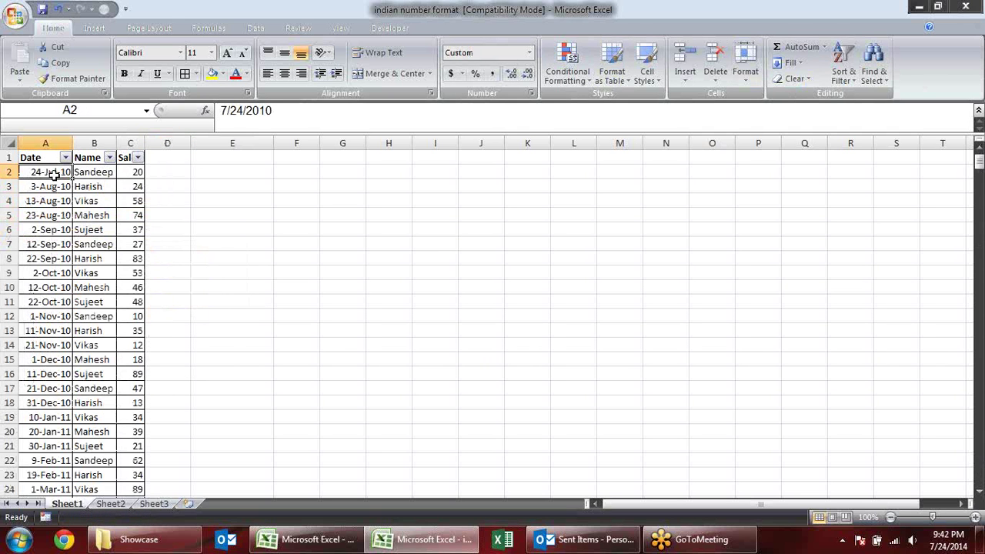
# Extend the date selection to row 488, browse Conditional Formatting unchanged, and return to the top
pyautogui.hotkey('ctrl', 'shift', 'Down')
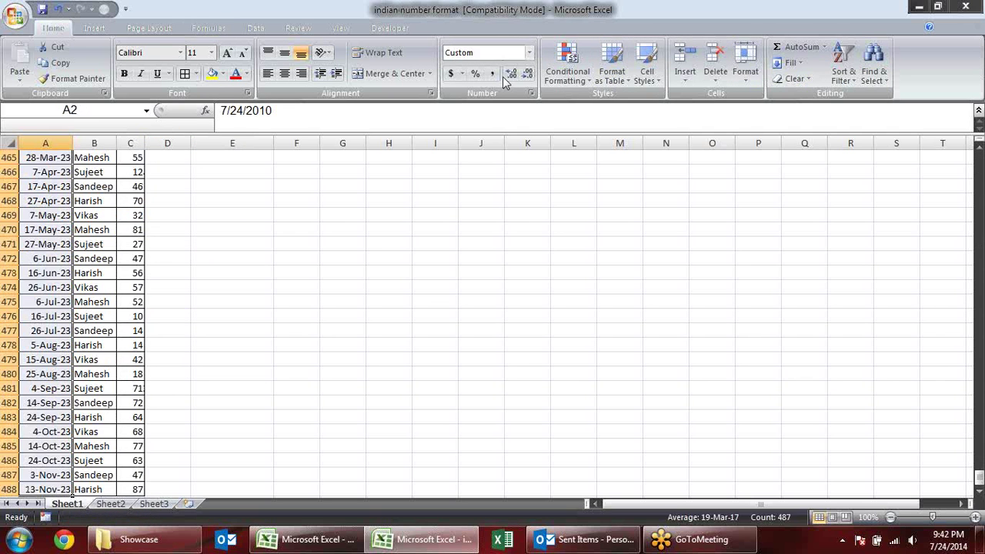
pyautogui.click(567, 62)
pyautogui.moveTo(616, 104)
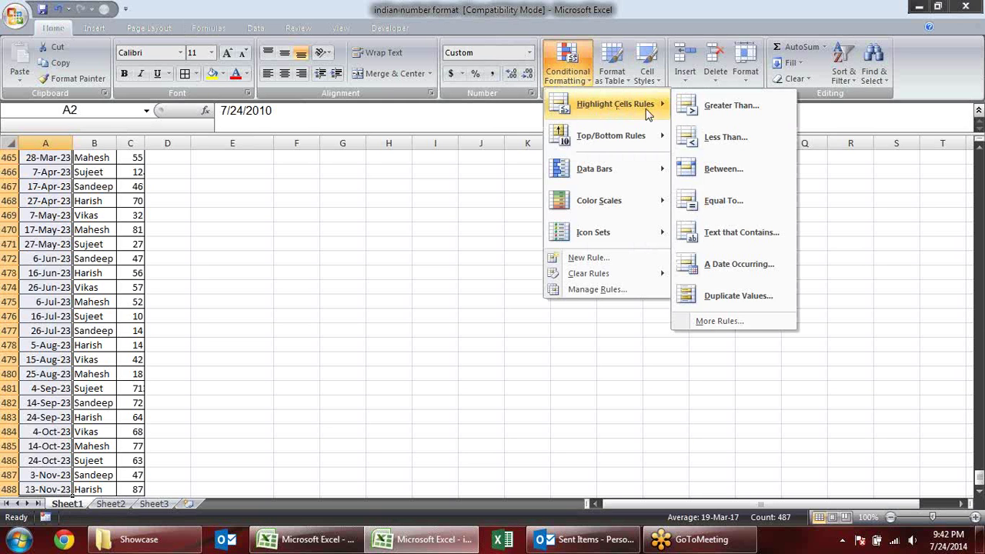
pyautogui.click(473, 250)
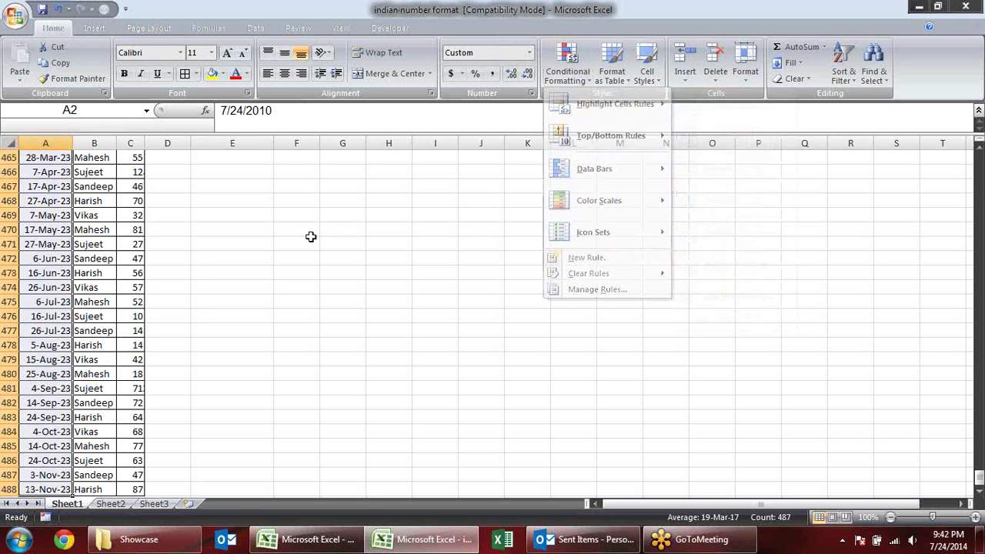
pyautogui.click(92, 201)
pyautogui.scroll(5, 254, 206)
pyautogui.scroll(7, 252, 205)
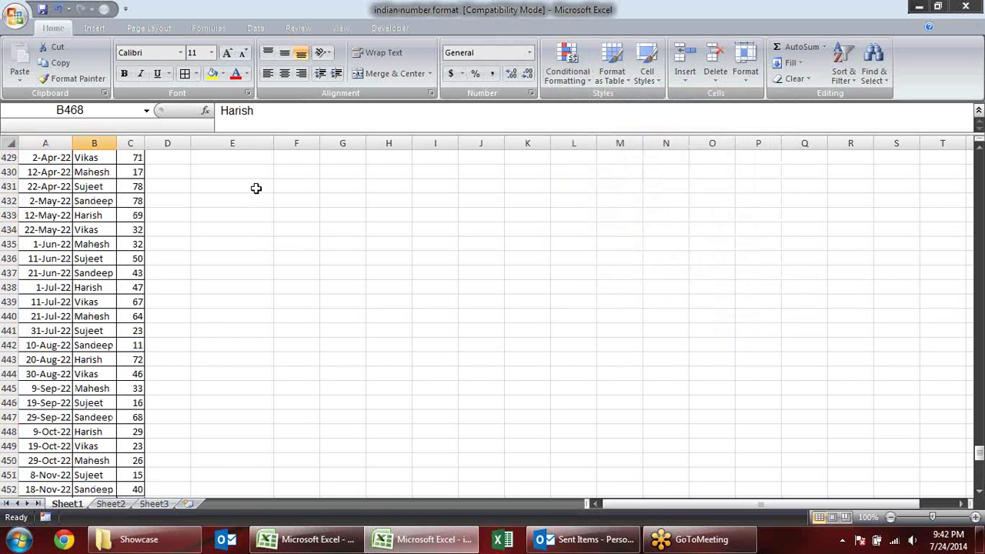
pyautogui.moveTo(980, 454); pyautogui.dragTo(980, 158)
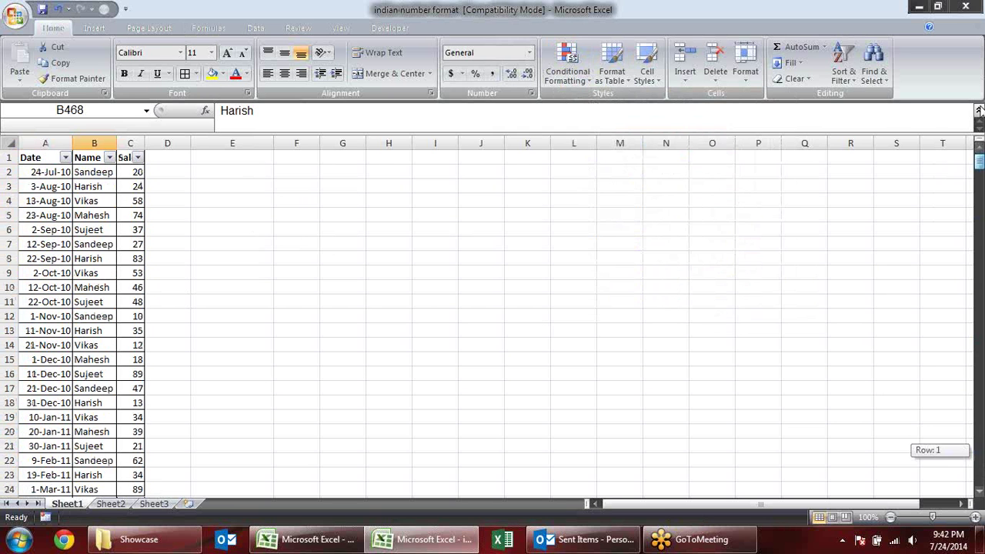
# Replace the name in B2 with a longer name and widen column B to fit
pyautogui.click(93, 172)
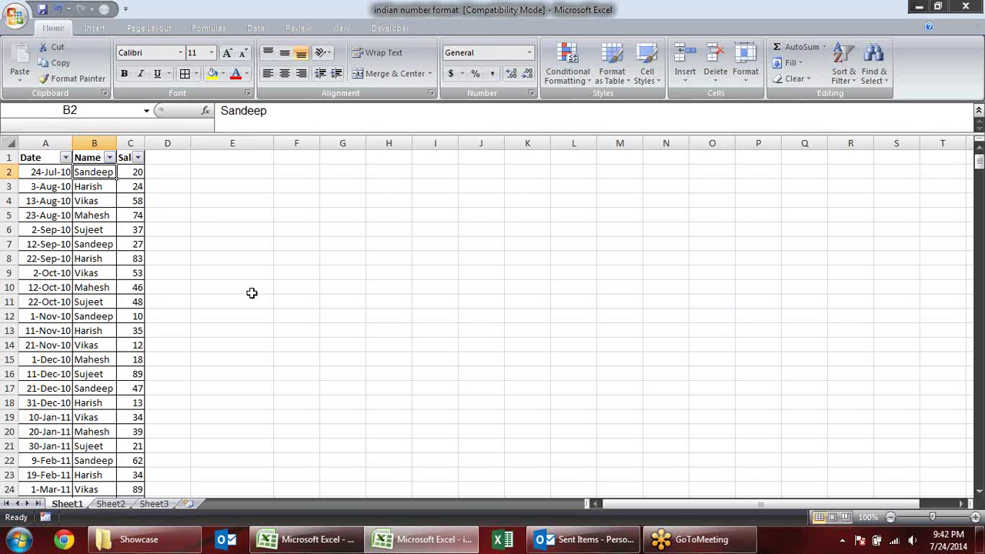
pyautogui.write('VIJAYBHAN')
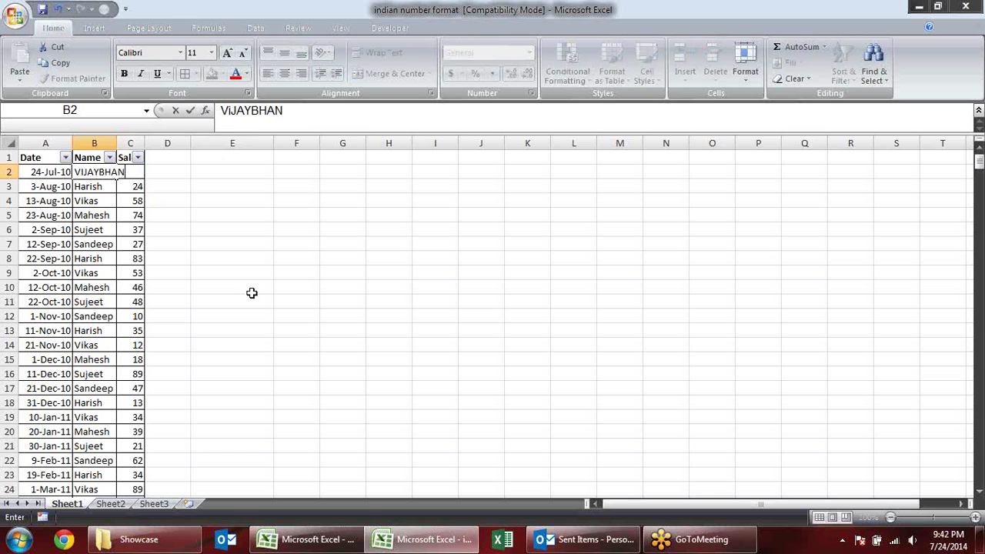
pyautogui.press('Return')
pyautogui.moveTo(116, 140); pyautogui.dragTo(128, 140)
pyautogui.click(120, 172)
pyautogui.hotkey('ctrl', 'shift', 'Down')
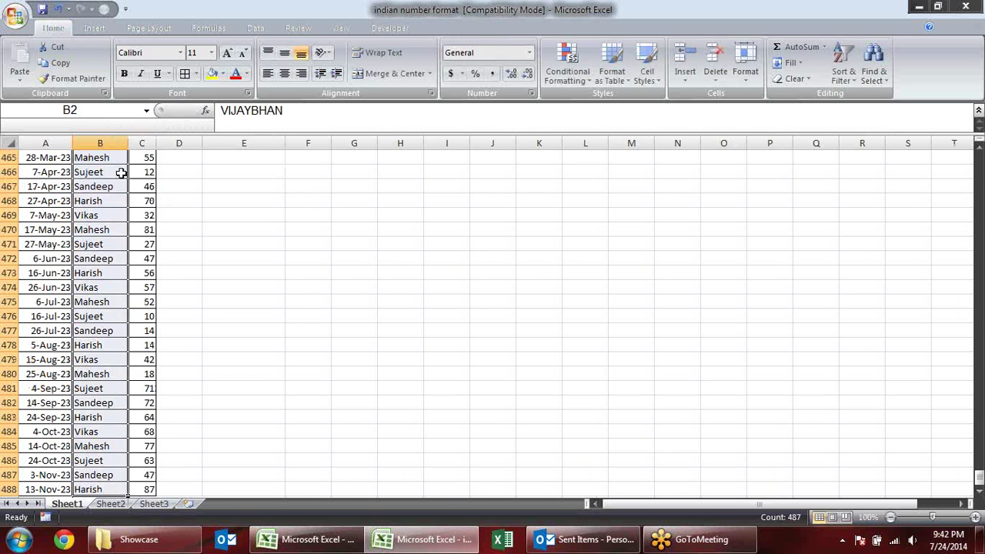
pyautogui.click(568, 66)
pyautogui.moveTo(614, 104)
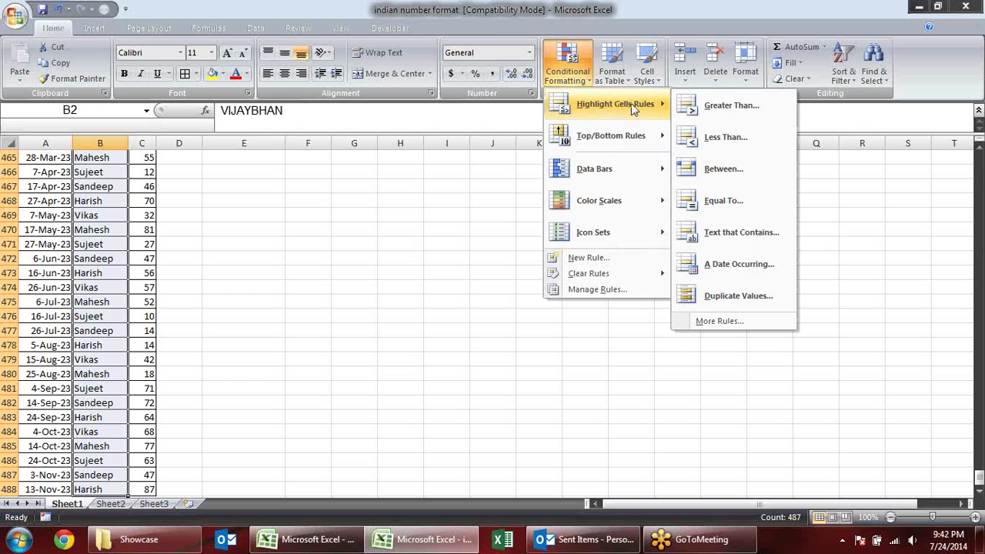
pyautogui.click(756, 291)
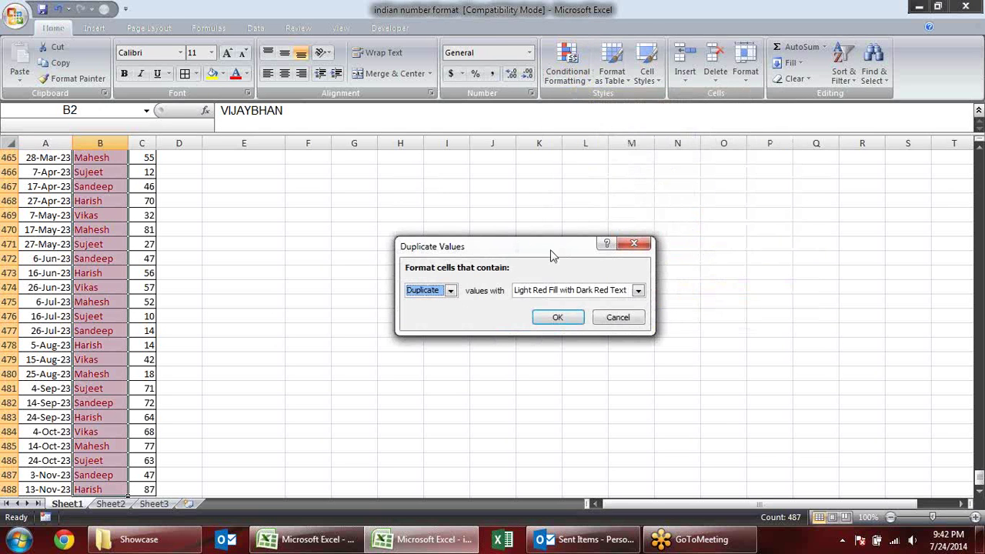
pyautogui.click(559, 318)
pyautogui.moveTo(979, 481); pyautogui.dragTo(979, 162)
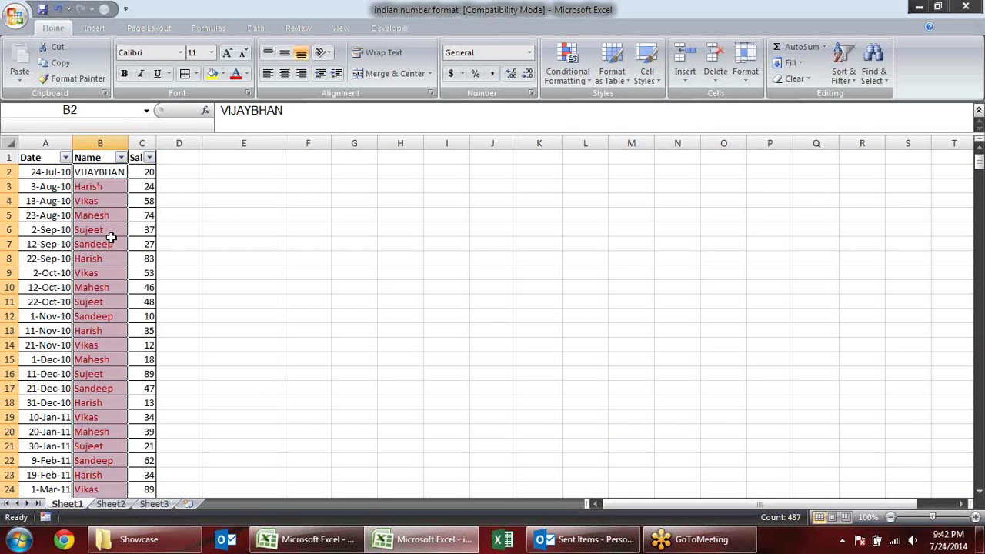
pyautogui.hotkey('ctrl', 'z')
pyautogui.click(571, 81)
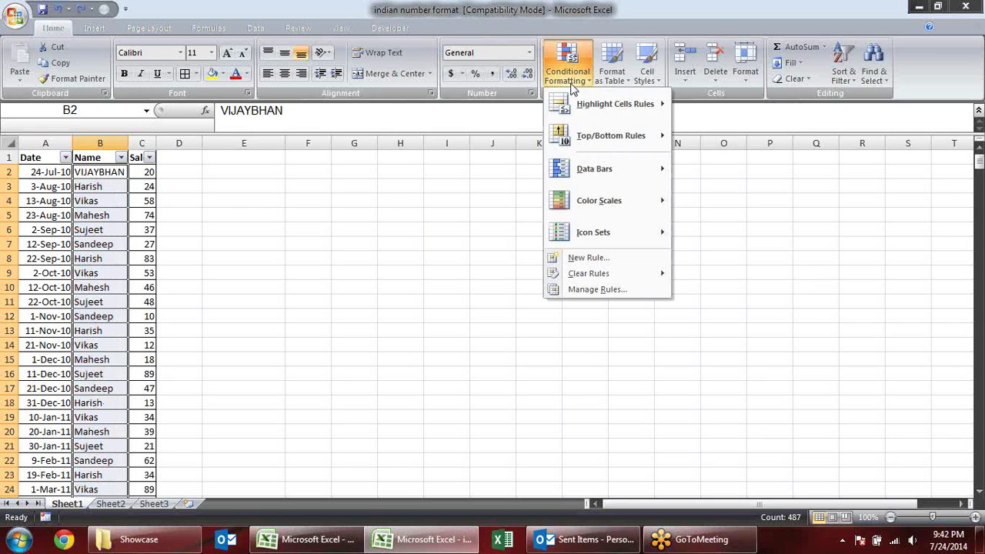
pyautogui.moveTo(613, 104)
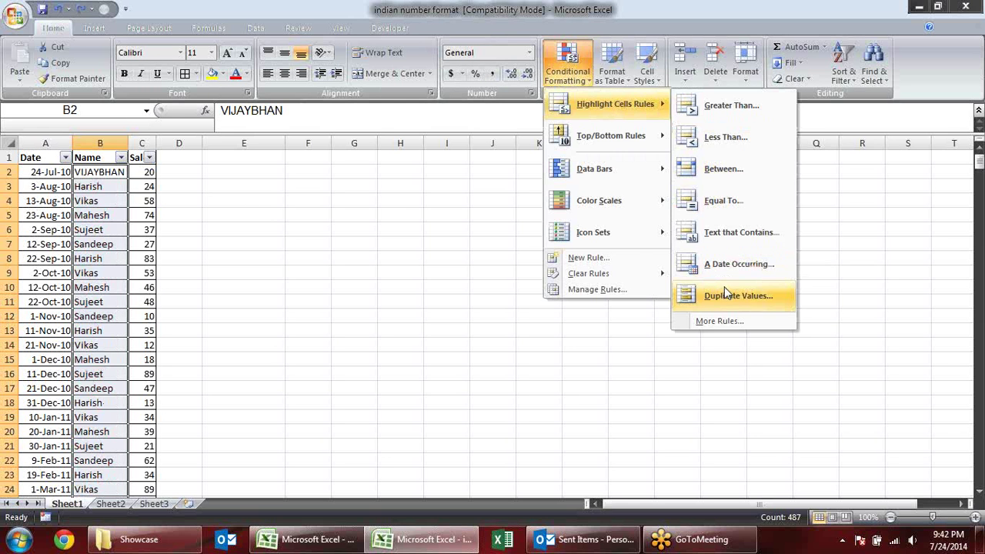
pyautogui.click(724, 296)
pyautogui.click(450, 290)
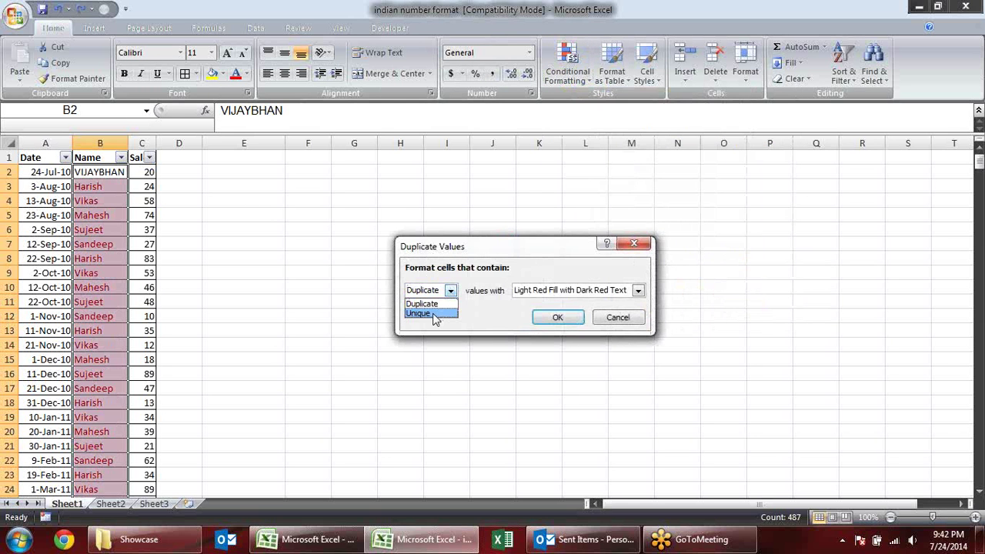
pyautogui.click(435, 315)
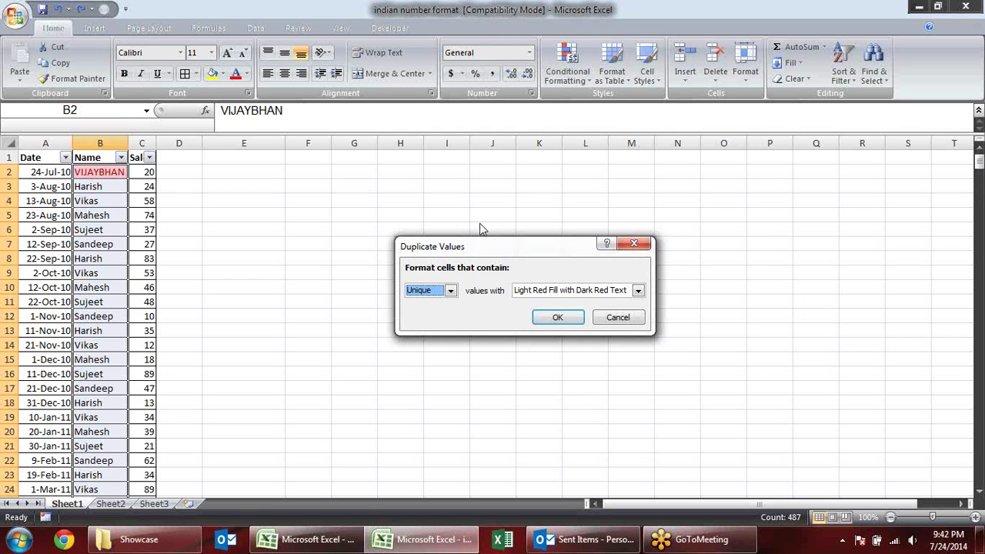
pyautogui.click(617, 318)
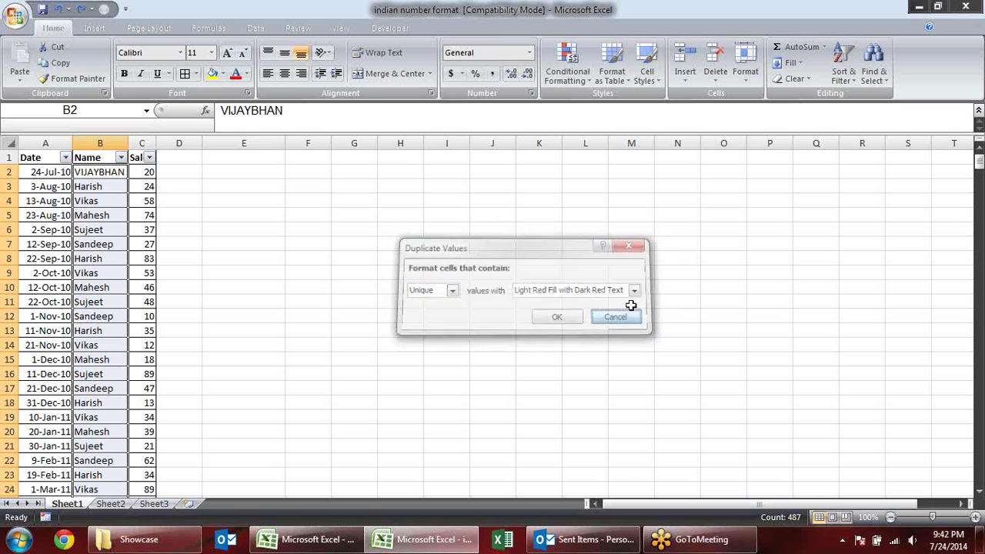
pyautogui.click(586, 80)
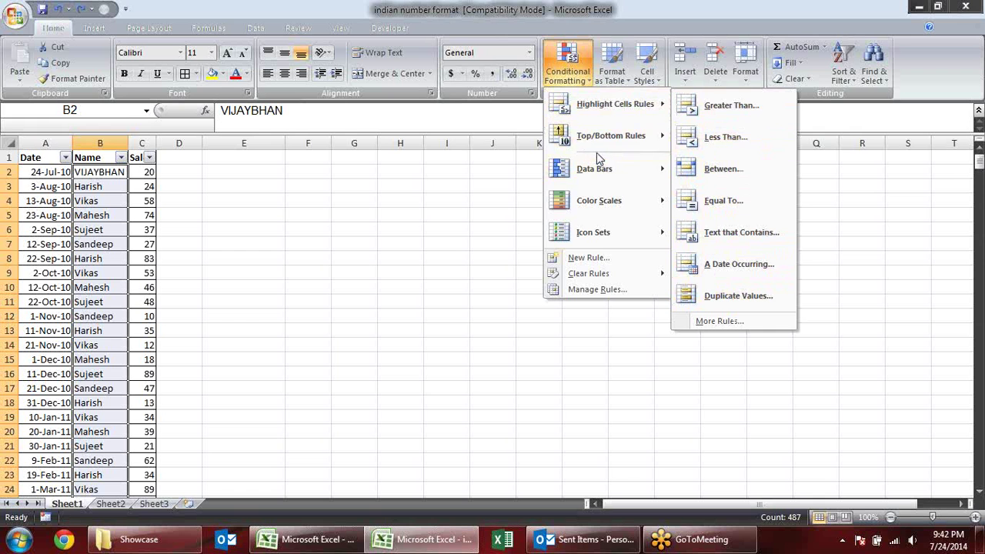
pyautogui.moveTo(610, 136)
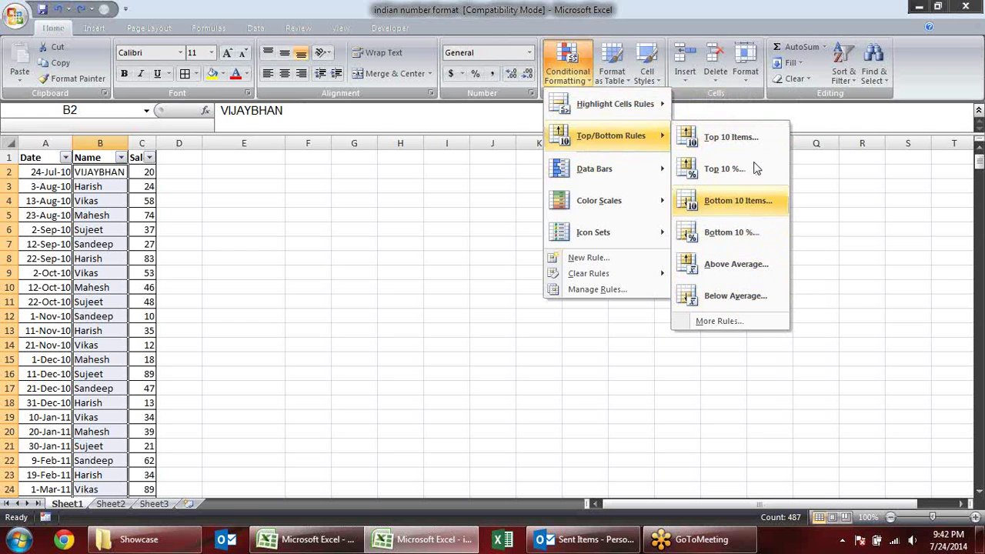
pyautogui.click(220, 209)
pyautogui.click(154, 169)
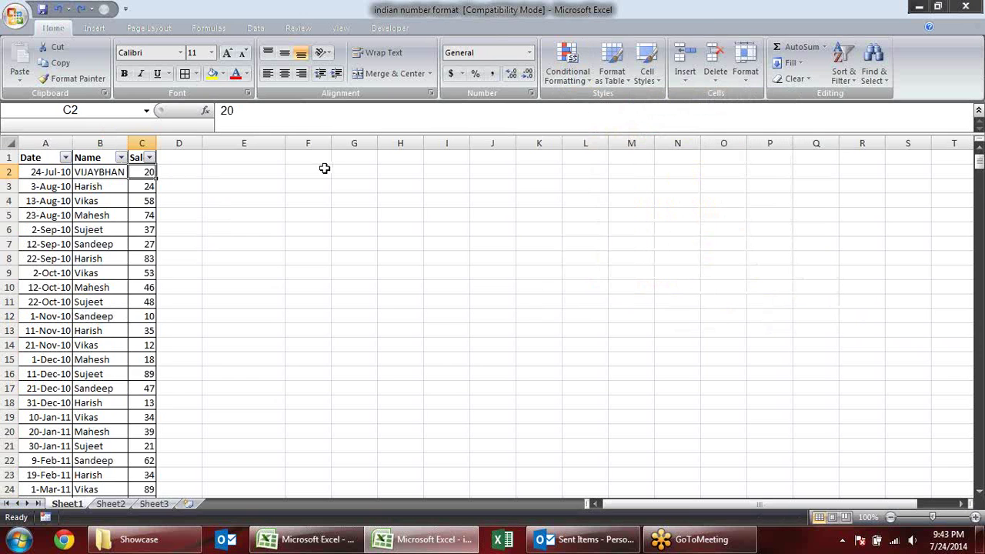
# Highlight the top 20 Sales values in C2:C488 with a Top 10 Items rule set to 20
pyautogui.hotkey('ctrl', 'shift', 'Down')
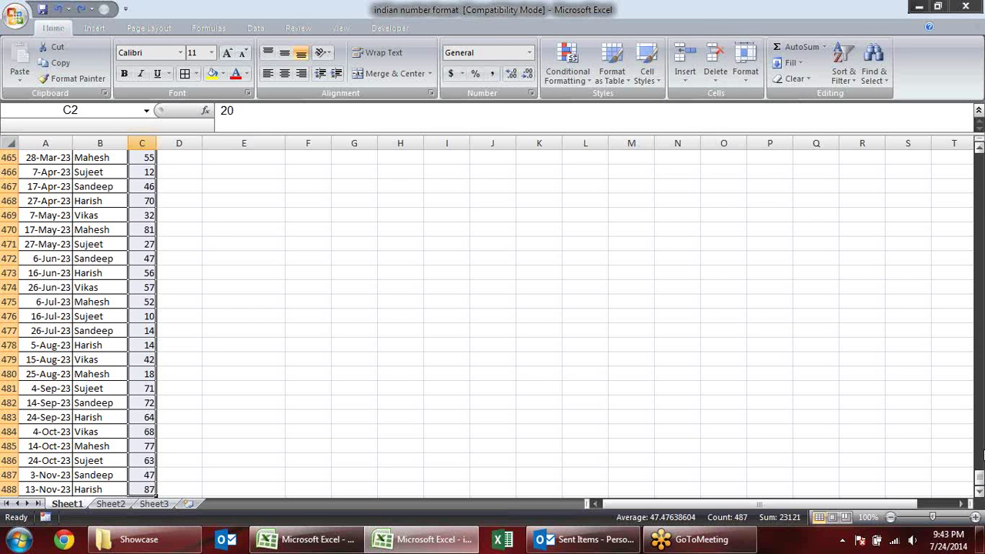
pyautogui.moveTo(980, 481); pyautogui.dragTo(979, 160)
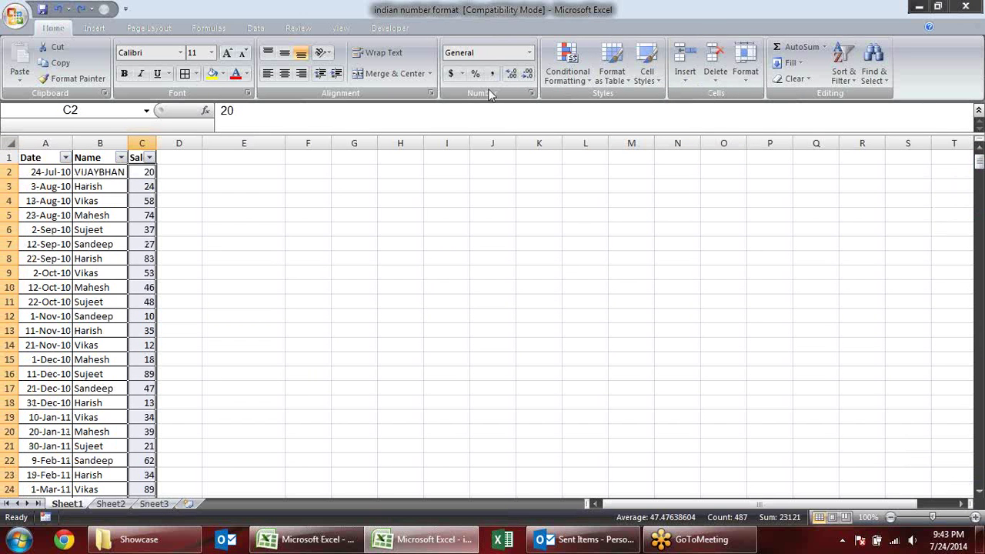
pyautogui.click(567, 69)
pyautogui.moveTo(611, 136)
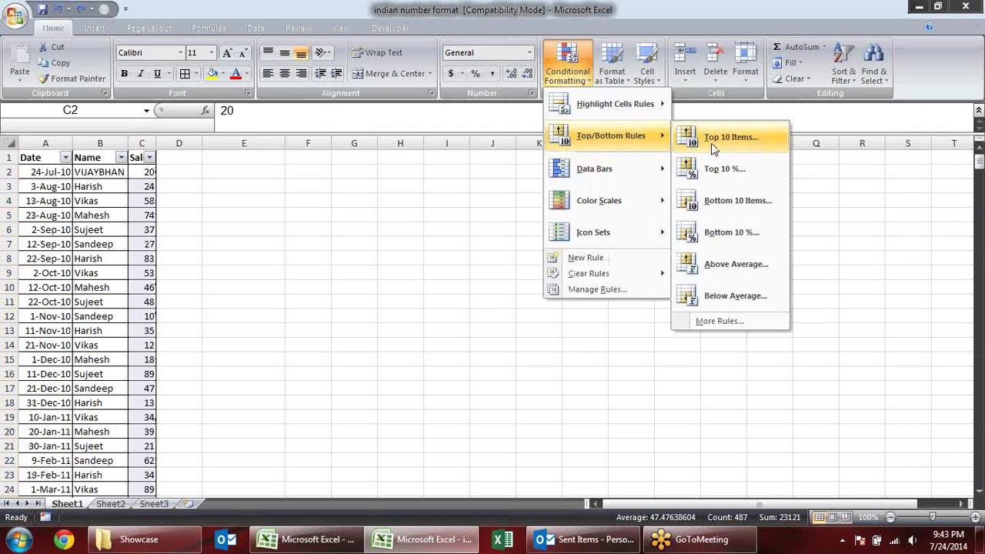
pyautogui.click(712, 145)
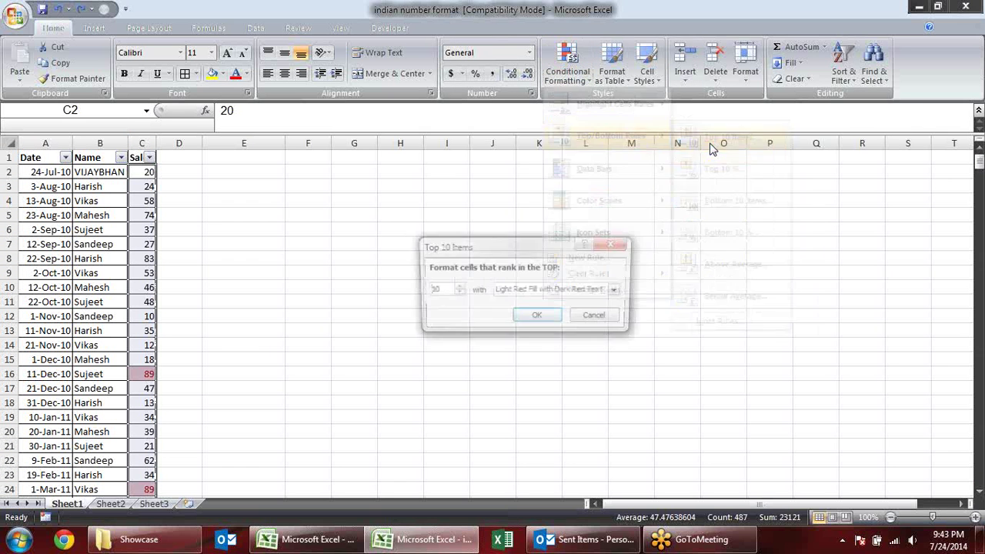
pyautogui.click(456, 288)
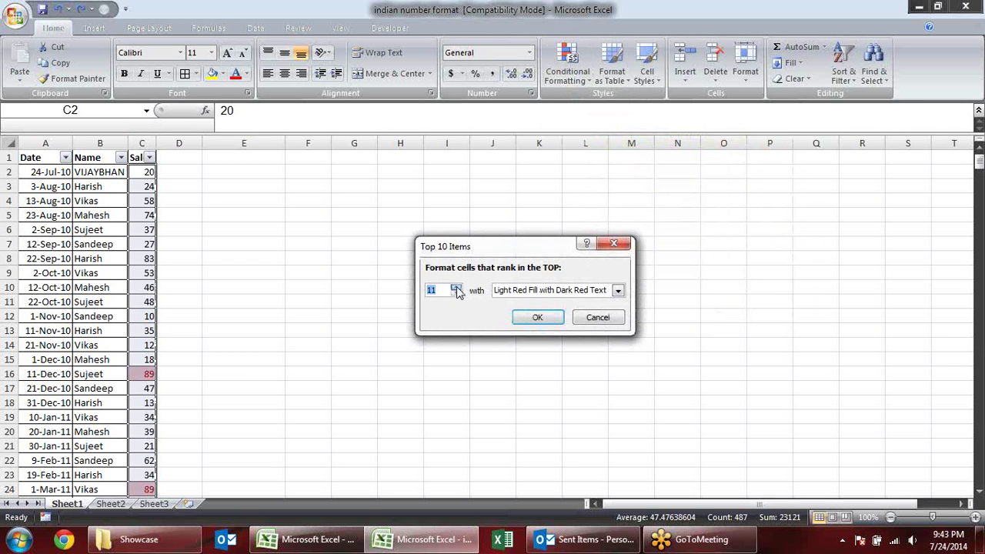
pyautogui.click(456, 287)
pyautogui.write('20')
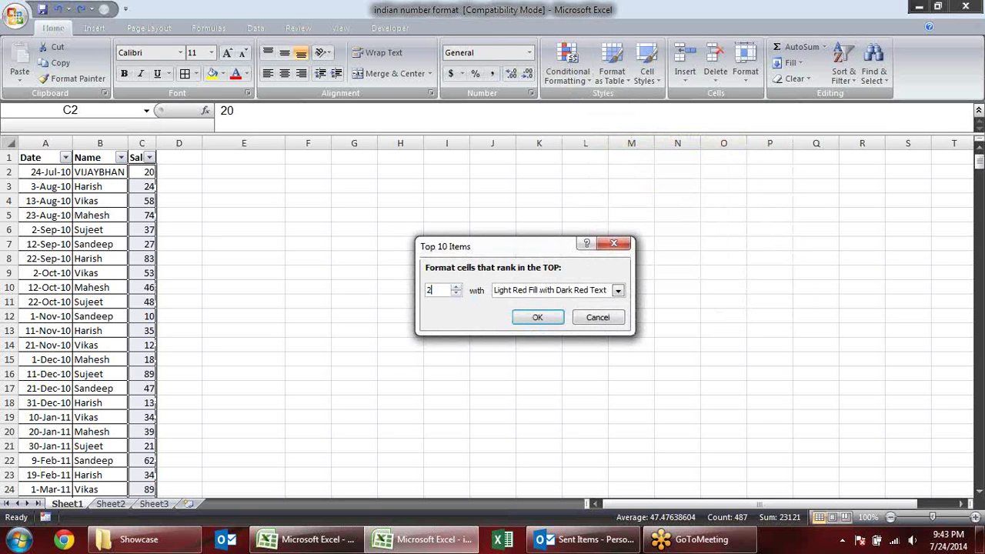
pyautogui.click(544, 321)
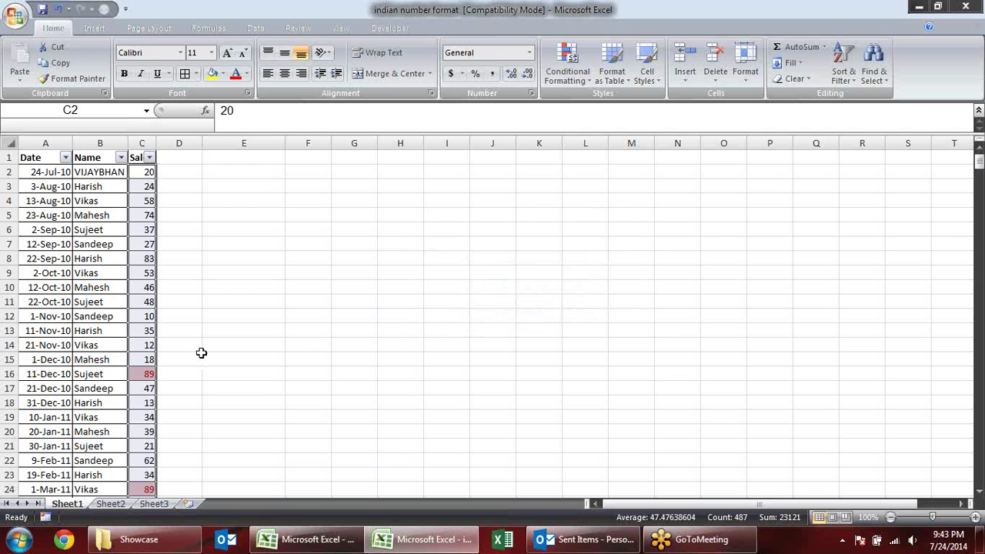
# Filter Sales by pink colour to show the 21 highlighted values, then clear it
pyautogui.click(144, 344)
pyautogui.scroll(-6, 158, 351)
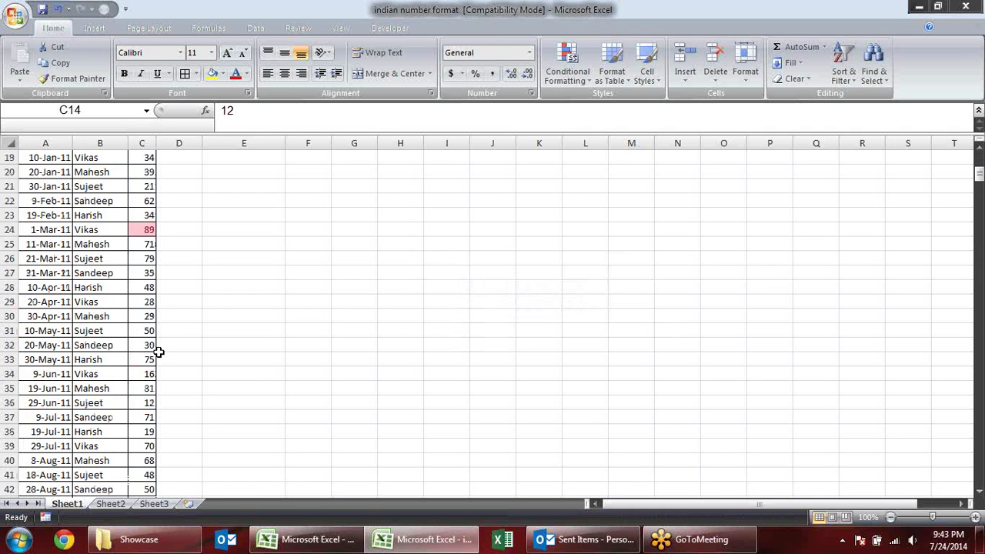
pyautogui.scroll(6, 158, 351)
pyautogui.click(149, 158)
pyautogui.moveTo(51, 236)
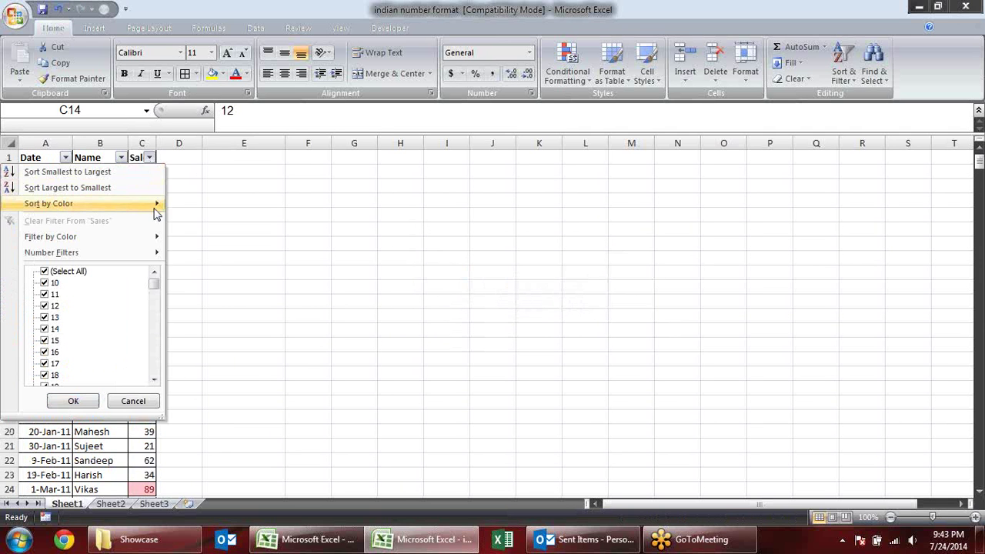
pyautogui.click(207, 255)
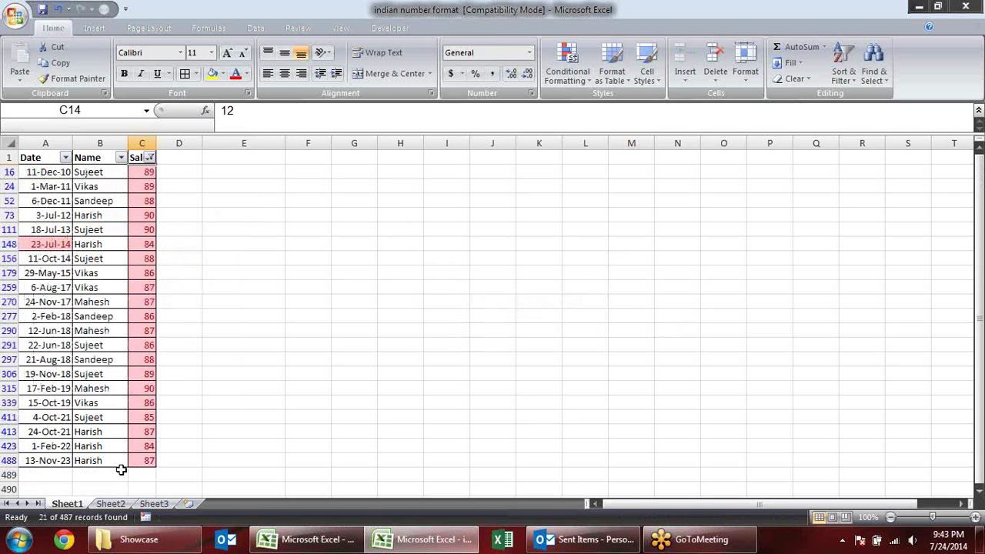
pyautogui.click(149, 157)
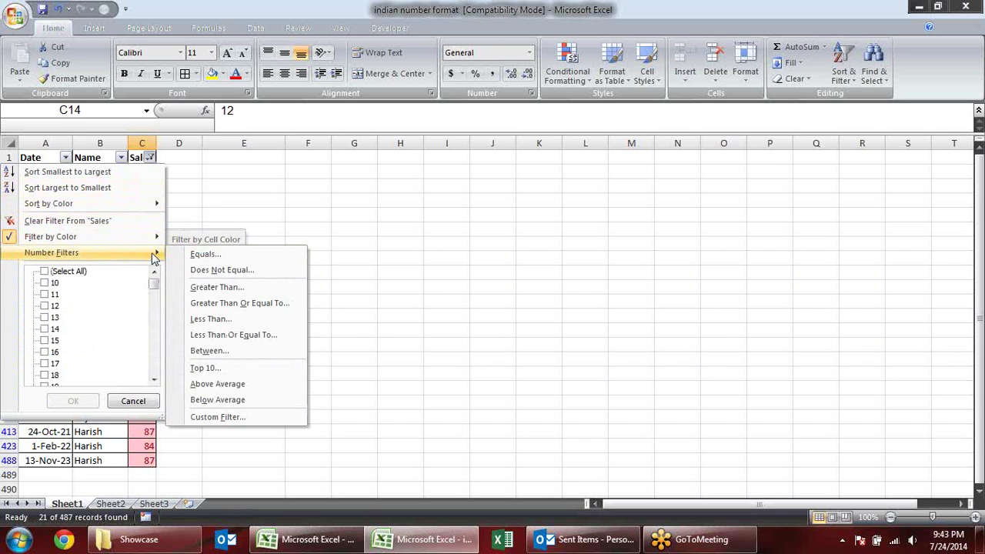
pyautogui.moveTo(50, 237)
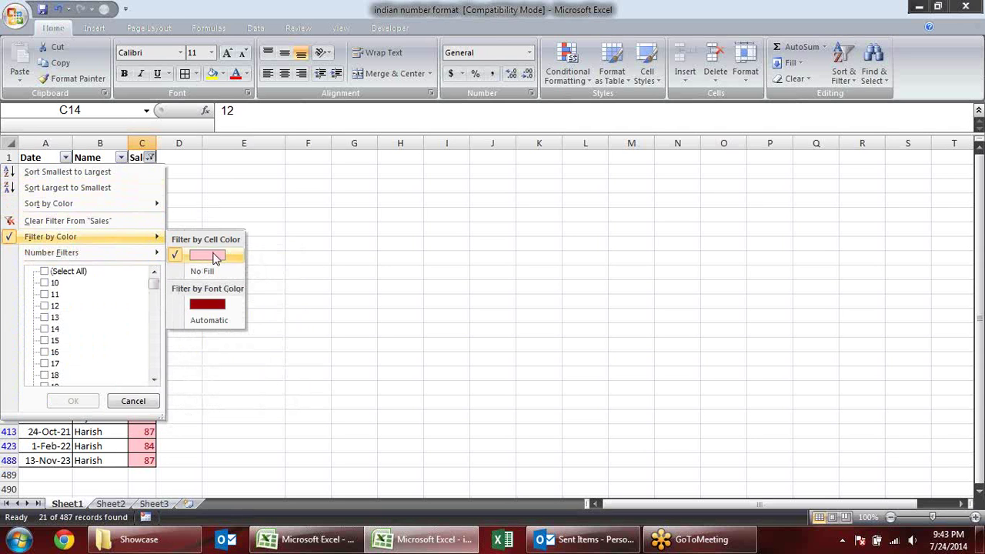
pyautogui.click(213, 257)
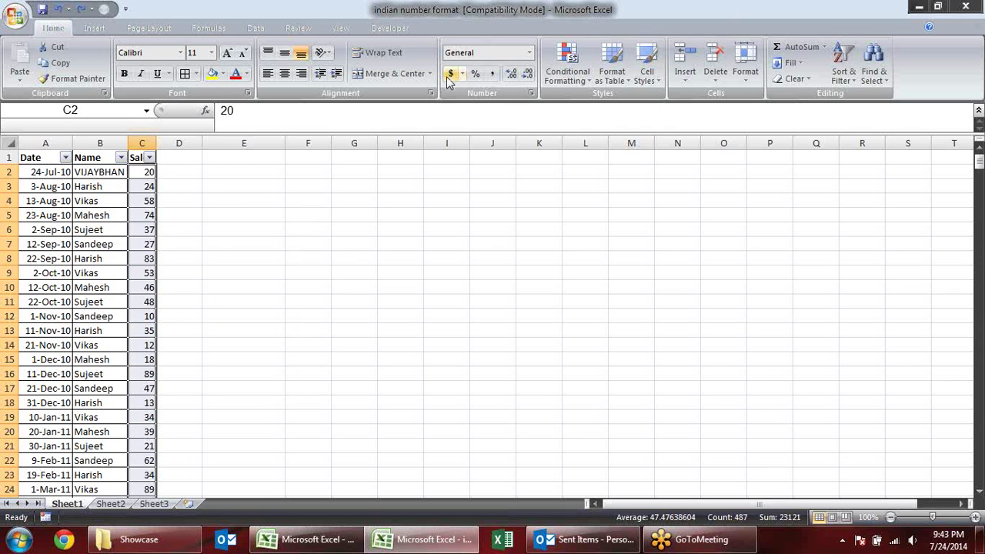
# Highlight the top 10% of Sales values with a Top 10% rule
pyautogui.click(566, 77)
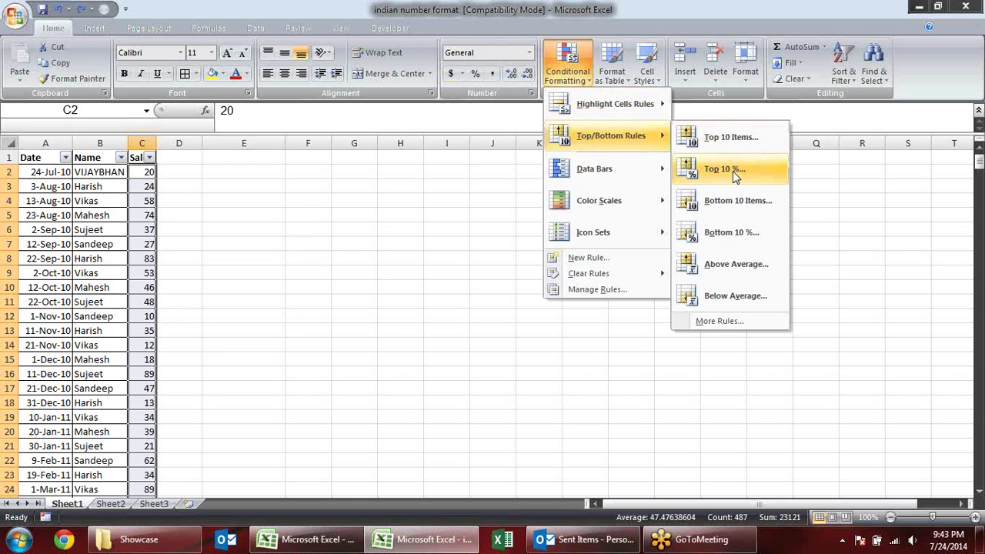
pyautogui.click(733, 171)
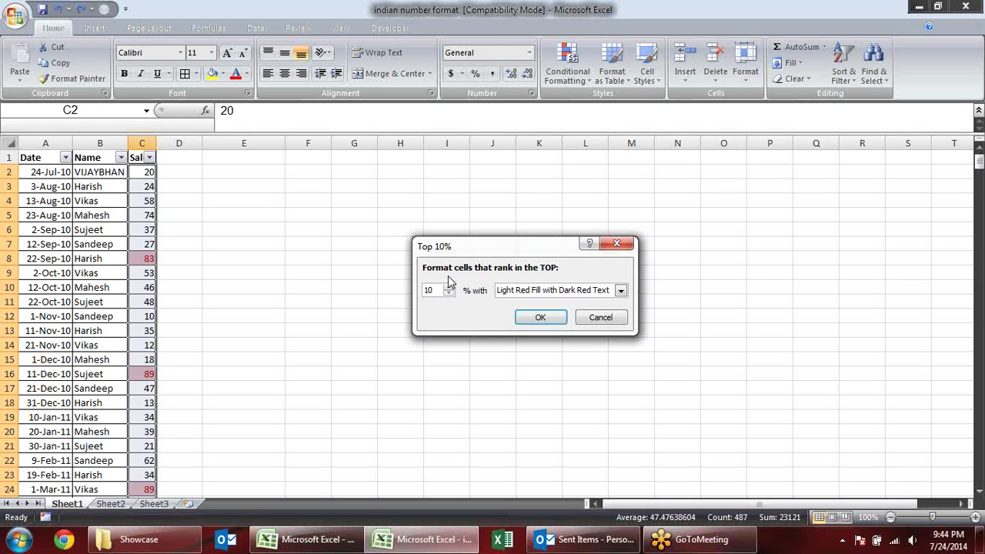
pyautogui.click(541, 317)
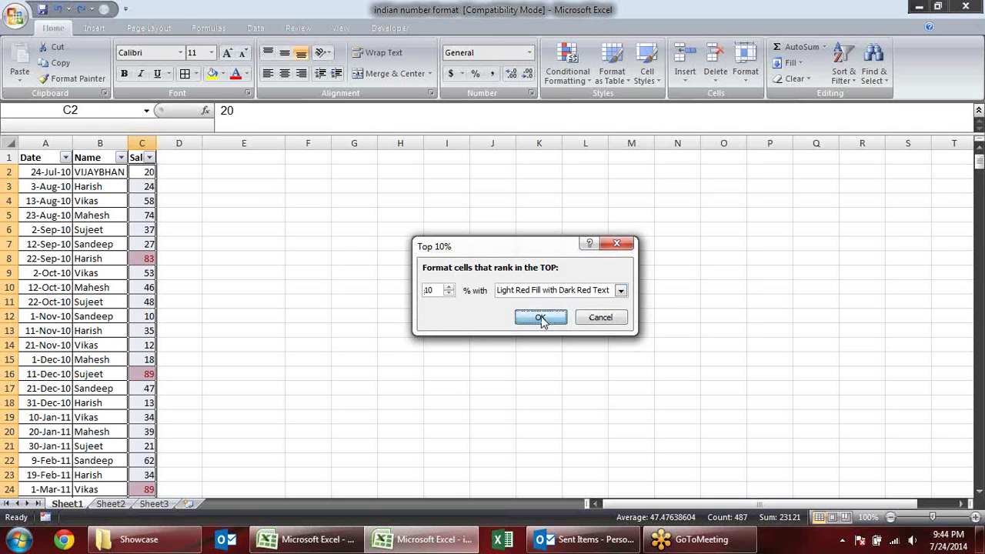
pyautogui.click(261, 192)
# Filter Sales by pink colour and select the 49 highlighted values
pyautogui.click(149, 157)
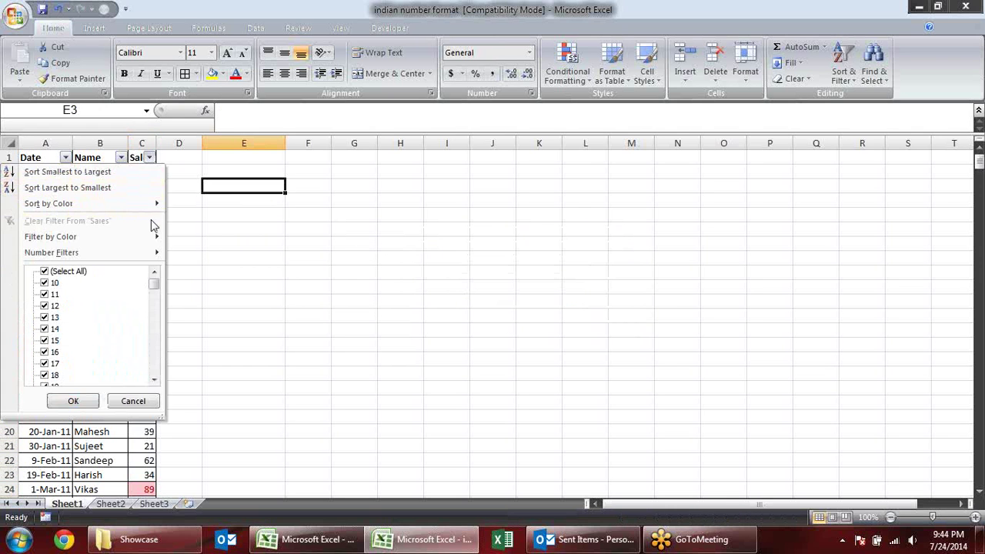
pyautogui.moveTo(51, 237)
pyautogui.click(209, 257)
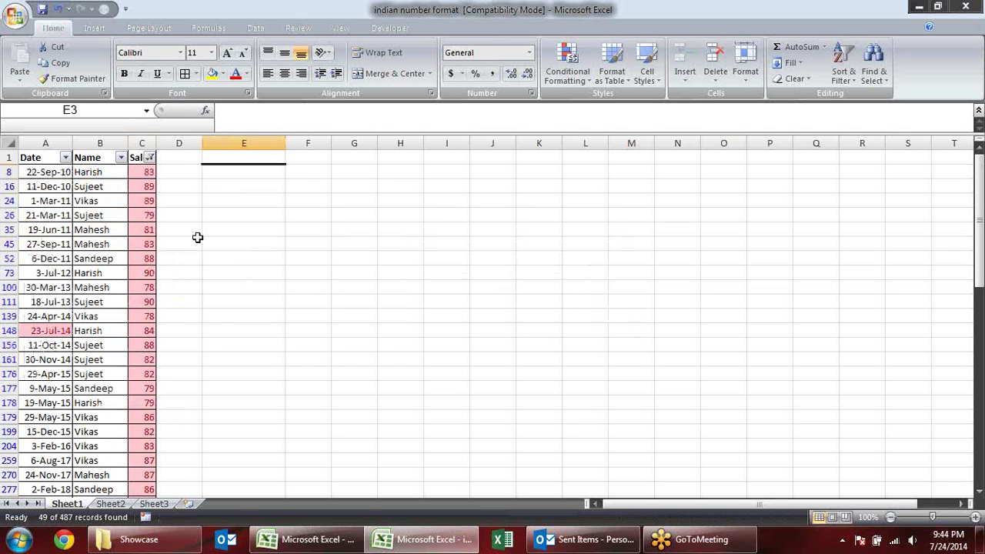
pyautogui.click(142, 173)
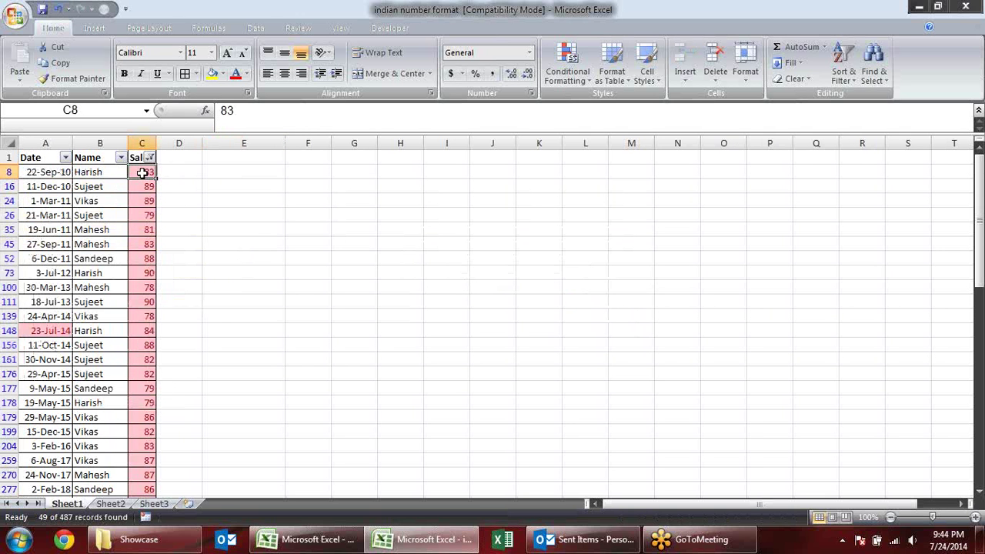
pyautogui.hotkey('ctrl', 'shift', 'Down')
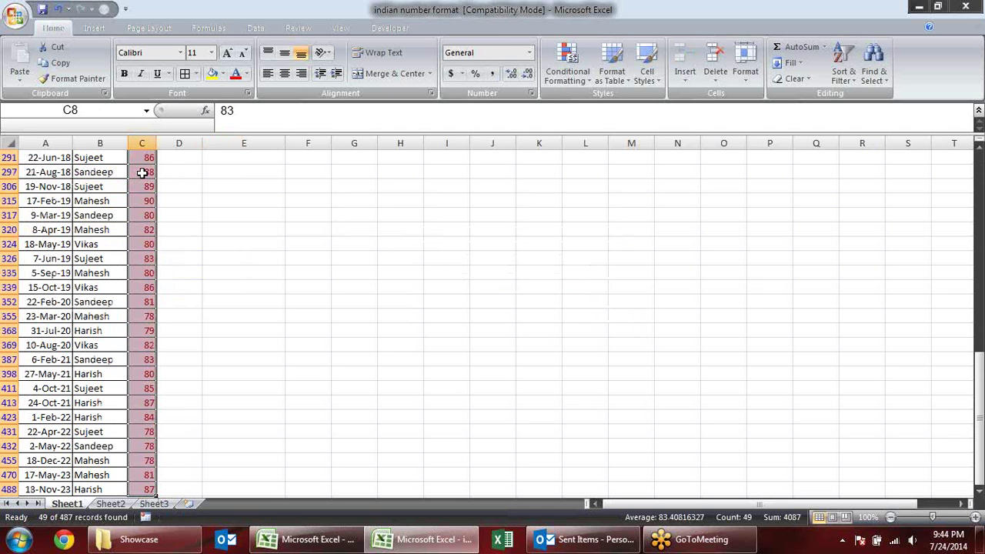
pyautogui.scroll(1, 142, 172)
pyautogui.scroll(1, 143, 172)
# Clear the filter from Sales so all 487 rows show again
pyautogui.click(142, 186)
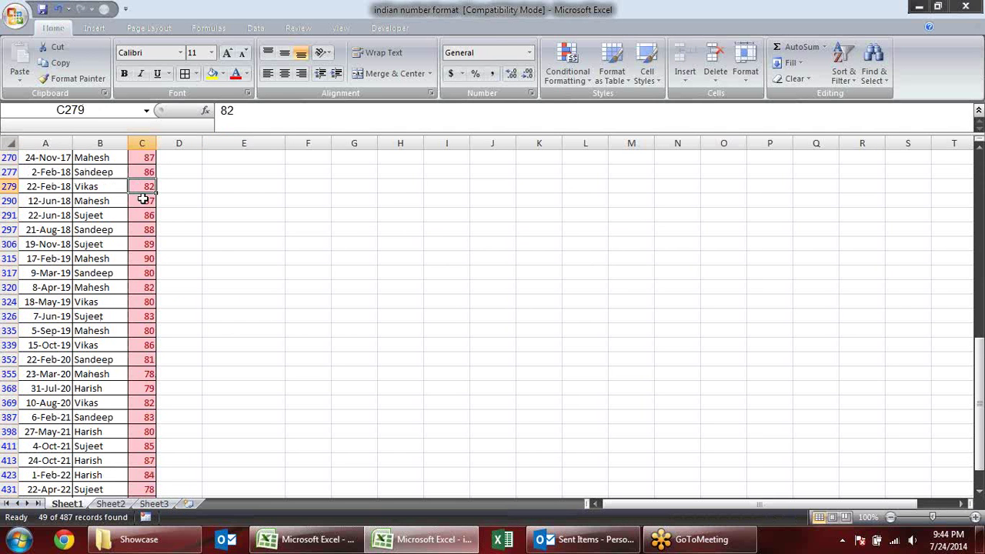
pyautogui.hotkey('ctrl', 'Down')
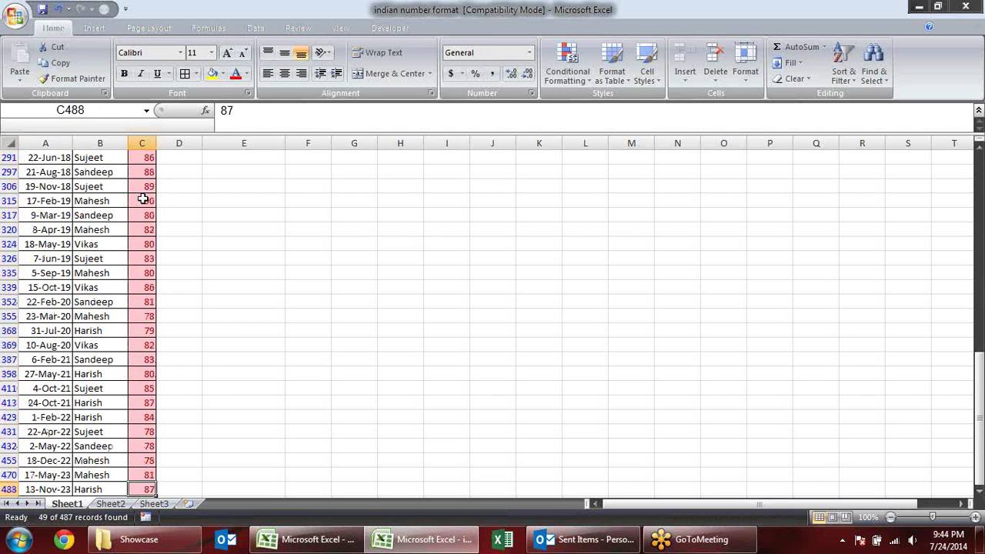
pyautogui.hotkey('ctrl', 'Up')
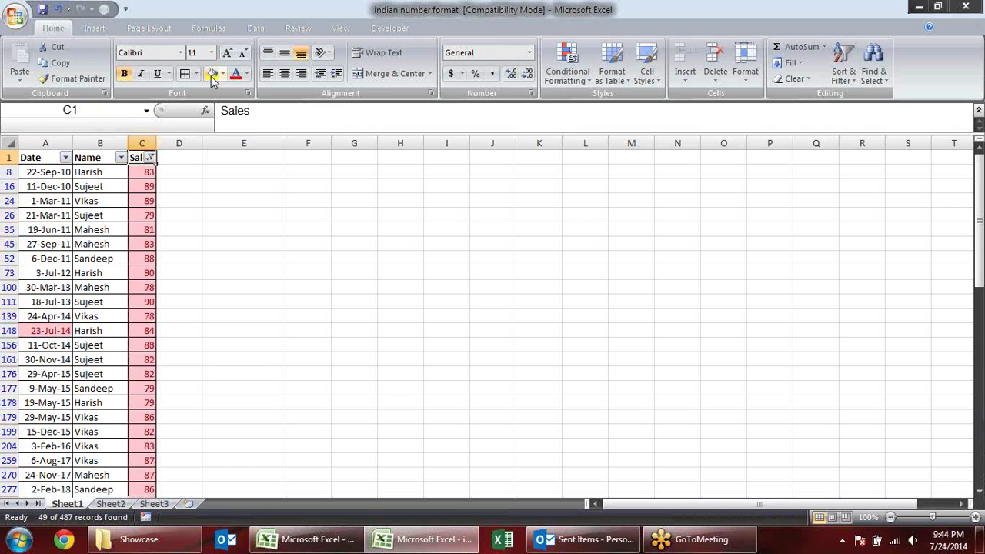
pyautogui.click(182, 171)
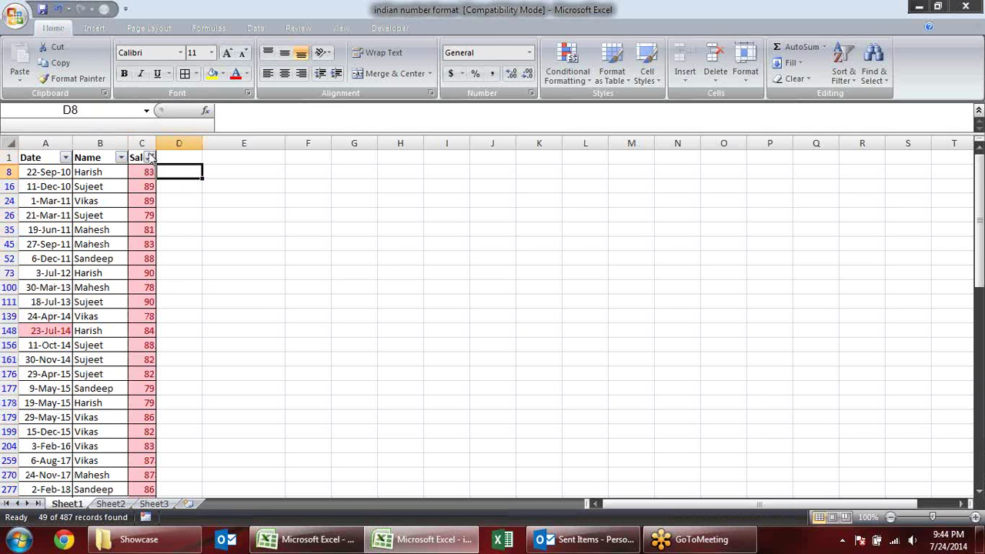
pyautogui.click(150, 157)
pyautogui.moveTo(85, 252)
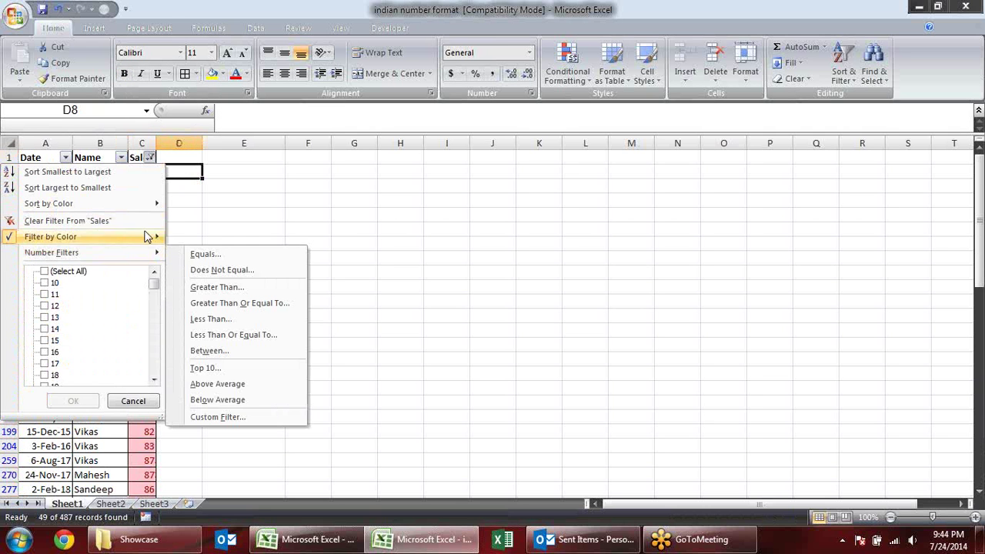
pyautogui.click(138, 221)
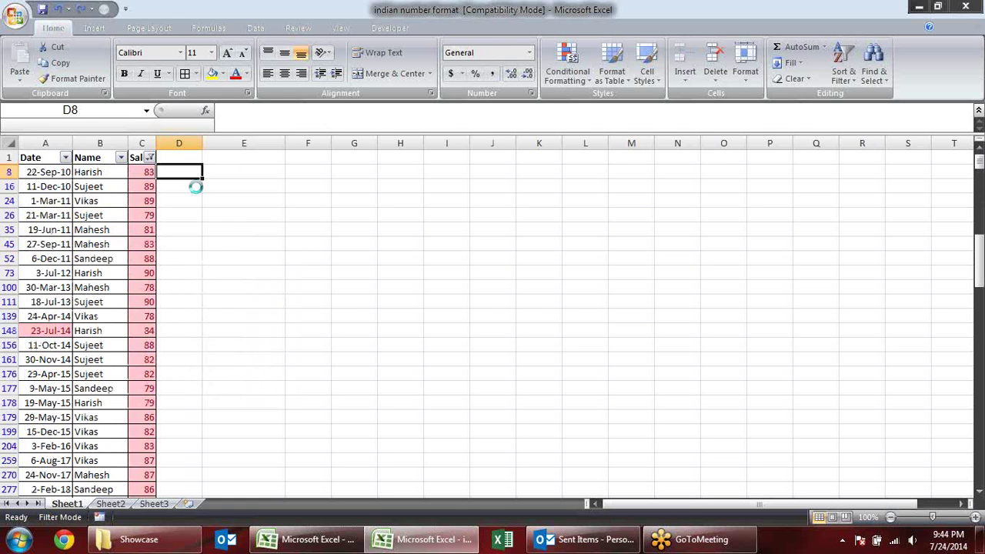
pyautogui.click(567, 65)
pyautogui.moveTo(610, 136)
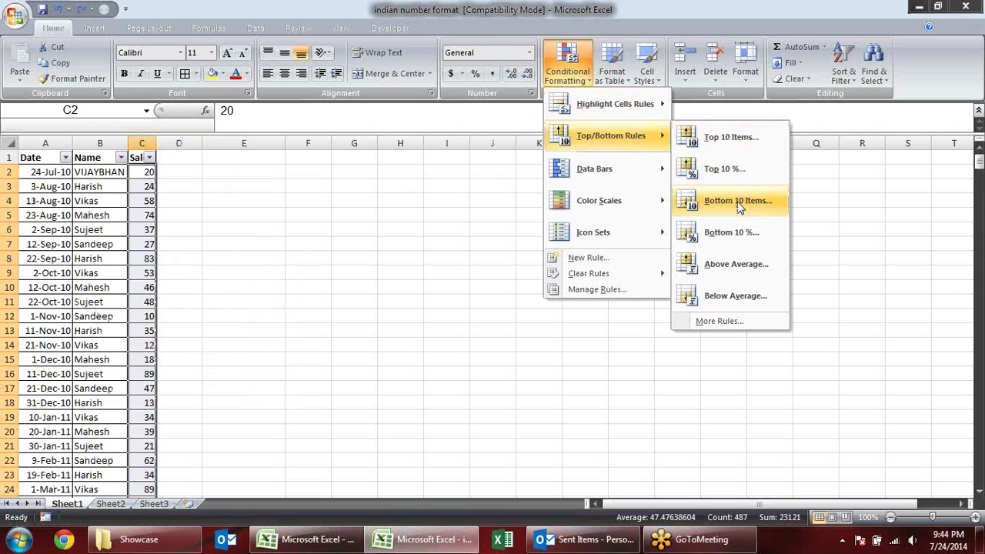
pyautogui.click(739, 201)
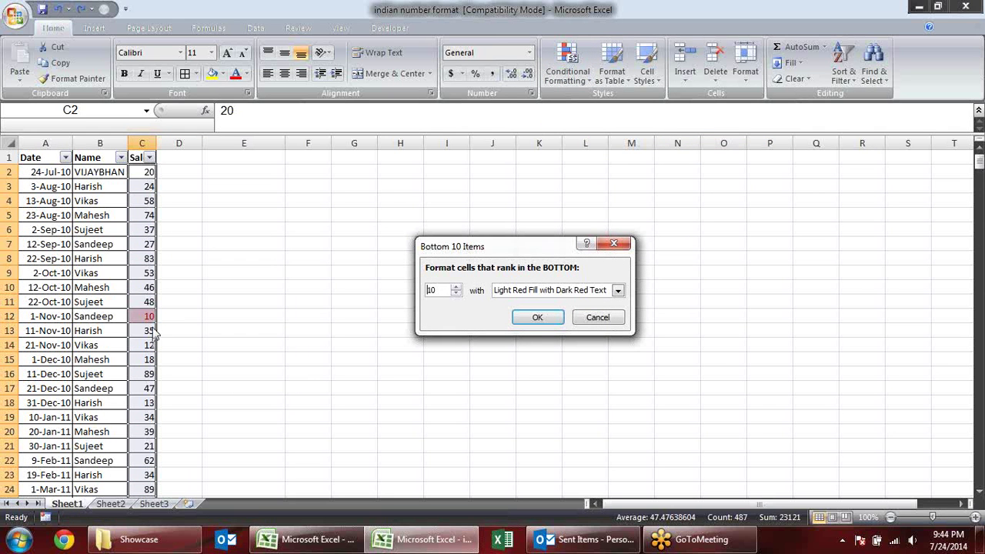
pyautogui.click(616, 318)
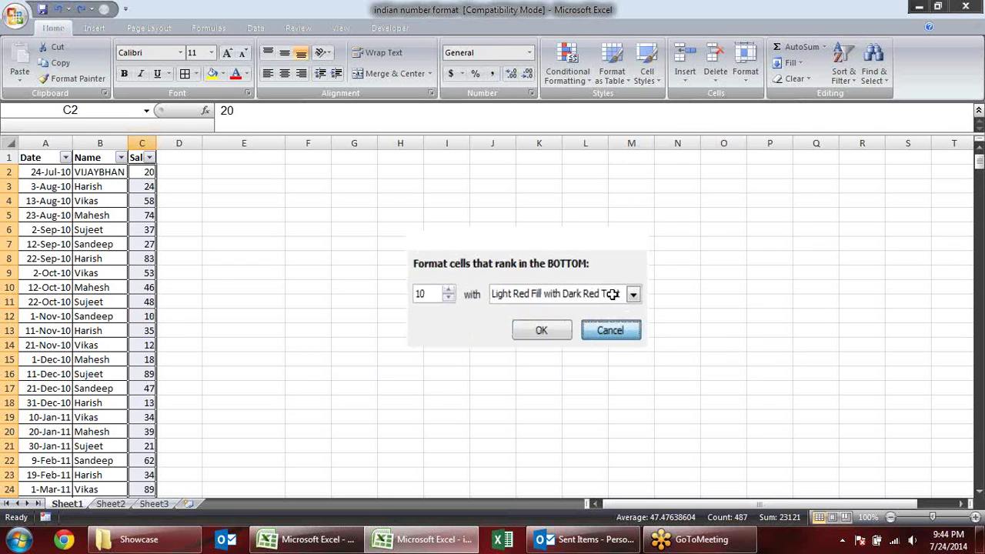
pyautogui.click(575, 83)
pyautogui.moveTo(610, 135)
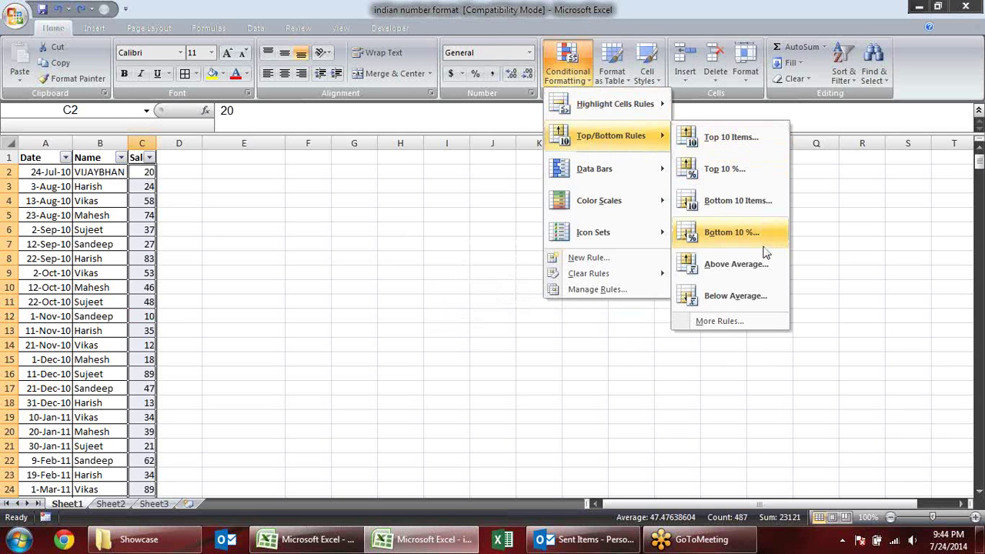
pyautogui.click(756, 263)
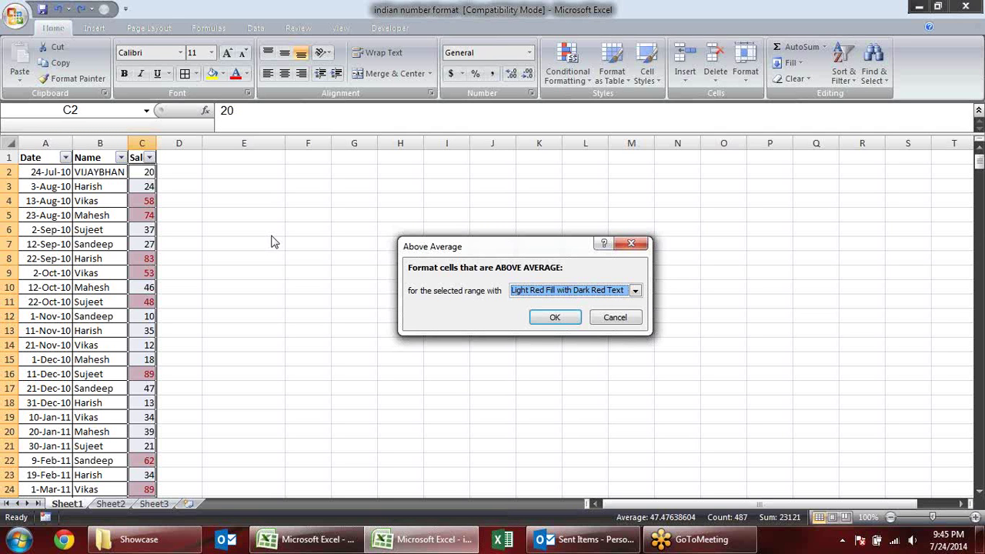
pyautogui.click(629, 318)
pyautogui.click(568, 63)
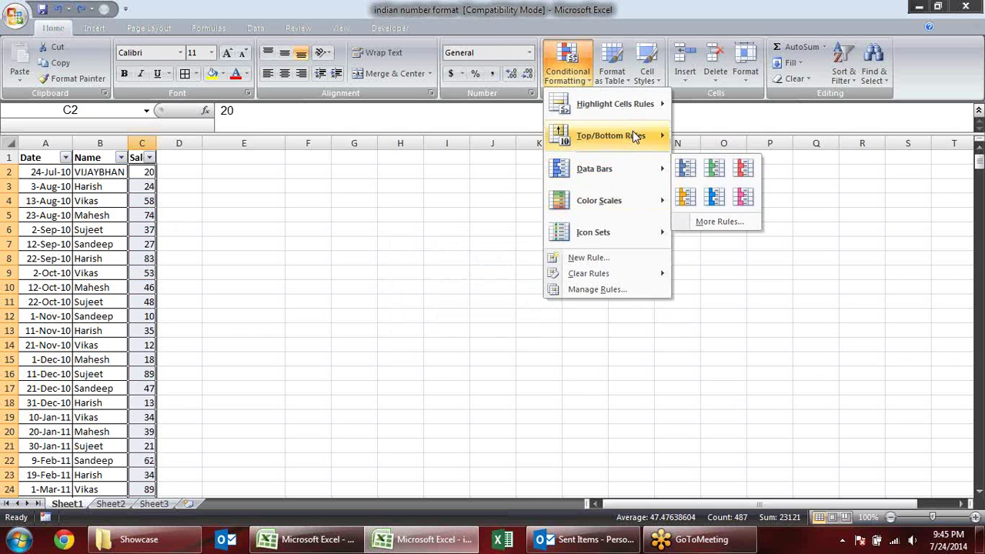
pyautogui.moveTo(611, 135)
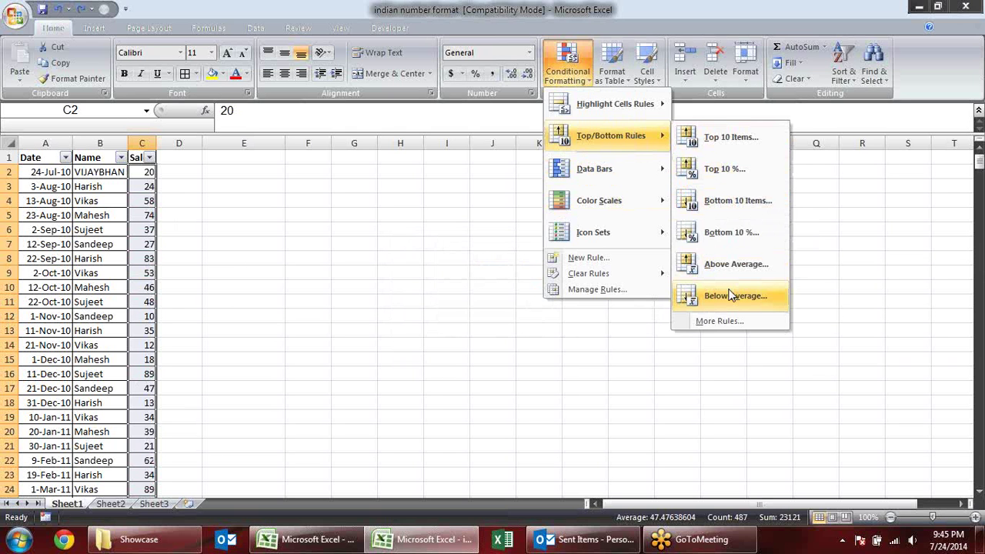
pyautogui.click(731, 298)
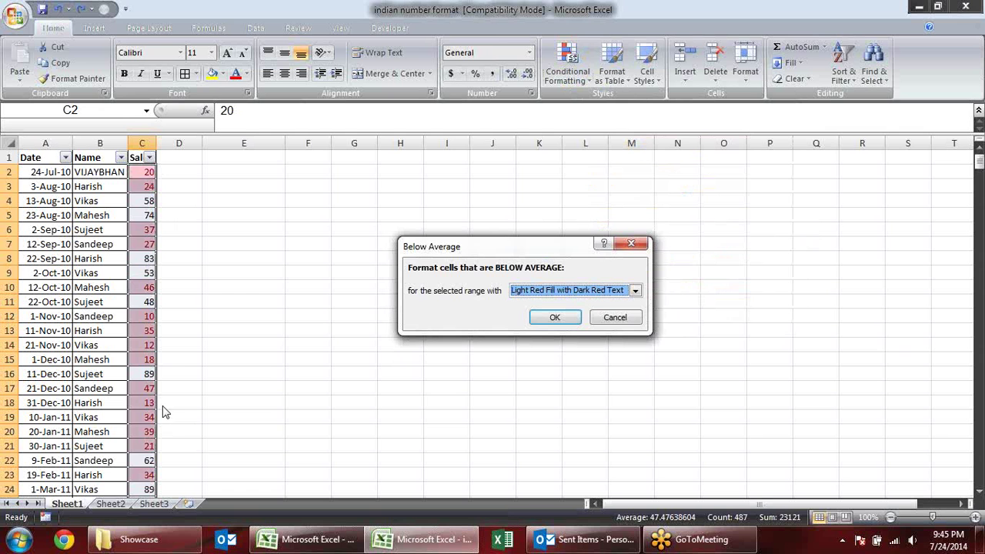
pyautogui.click(618, 318)
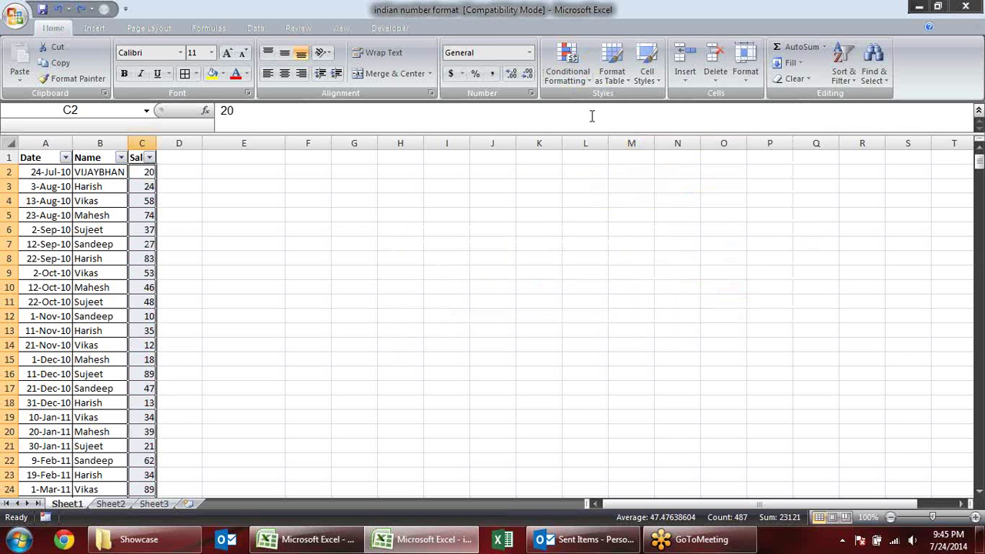
pyautogui.click(577, 83)
pyautogui.moveTo(611, 137)
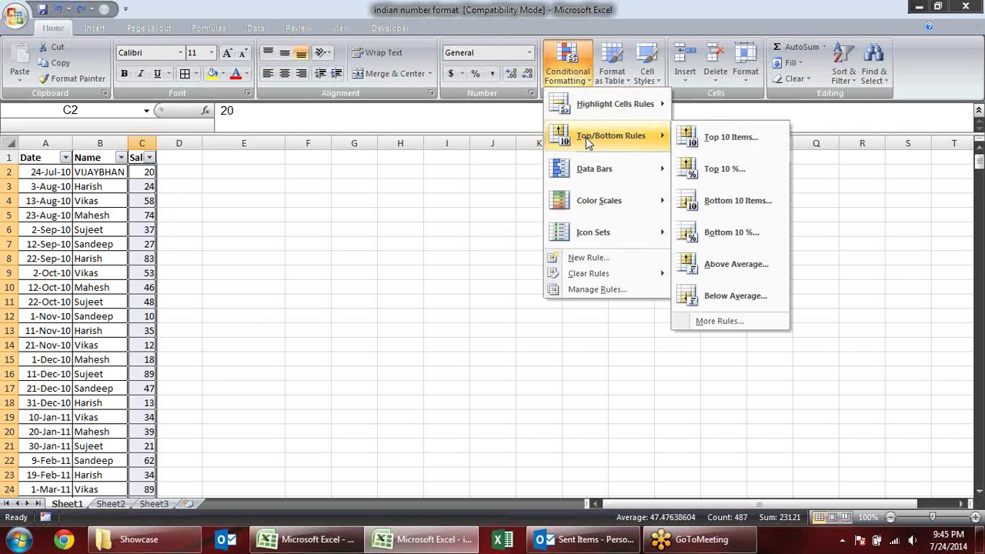
# Widen column C to show the full Sales header and left-align its values
pyautogui.click(916, 286)
pyautogui.moveTo(157, 143); pyautogui.dragTo(198, 143)
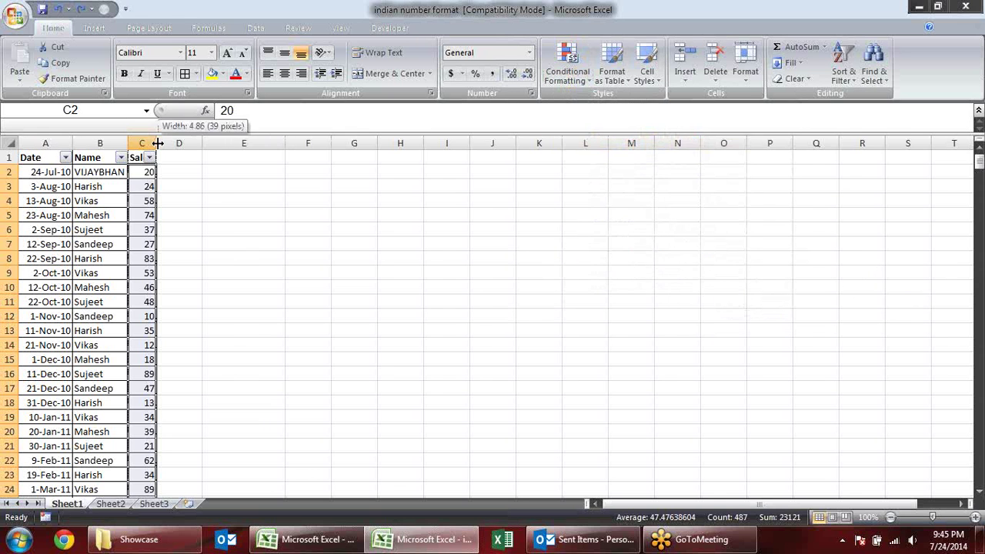
pyautogui.click(267, 73)
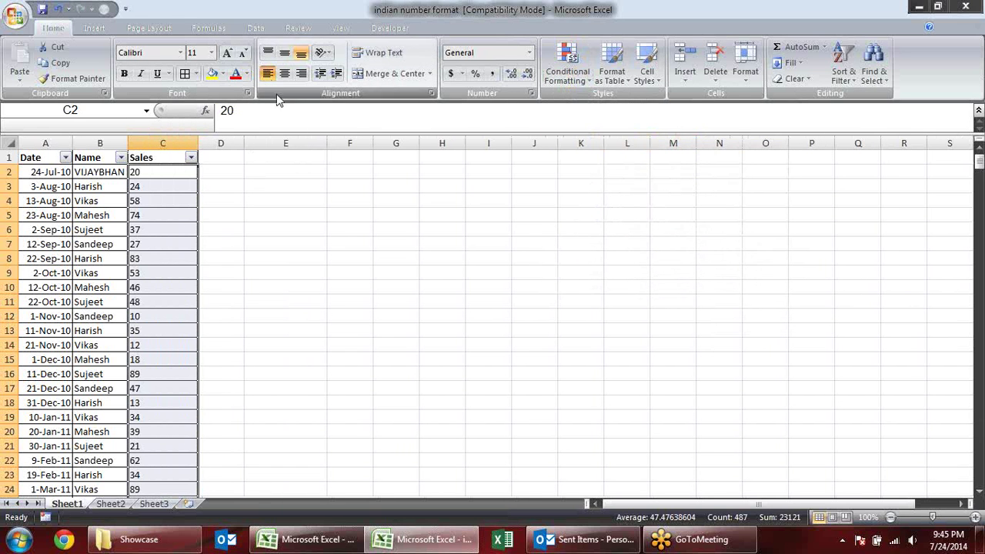
# Apply orange data bars to the Sales values and compare bars in C2 and C6
pyautogui.click(585, 69)
pyautogui.moveTo(594, 168)
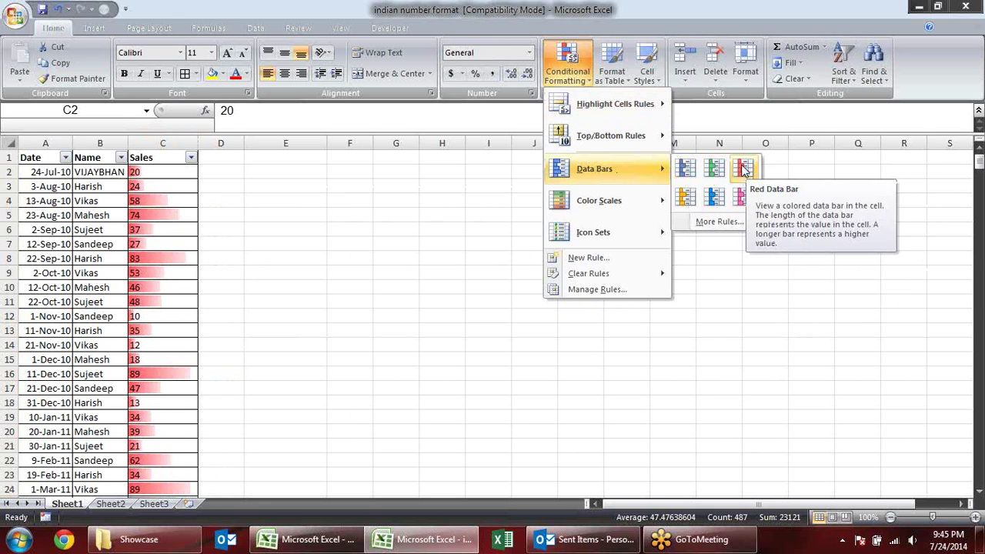
pyautogui.click(686, 196)
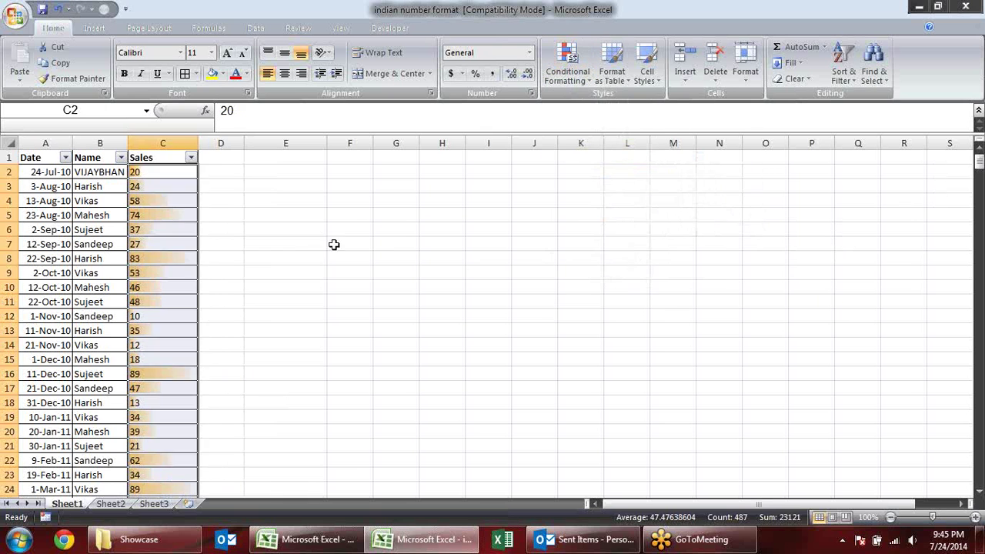
pyautogui.click(316, 243)
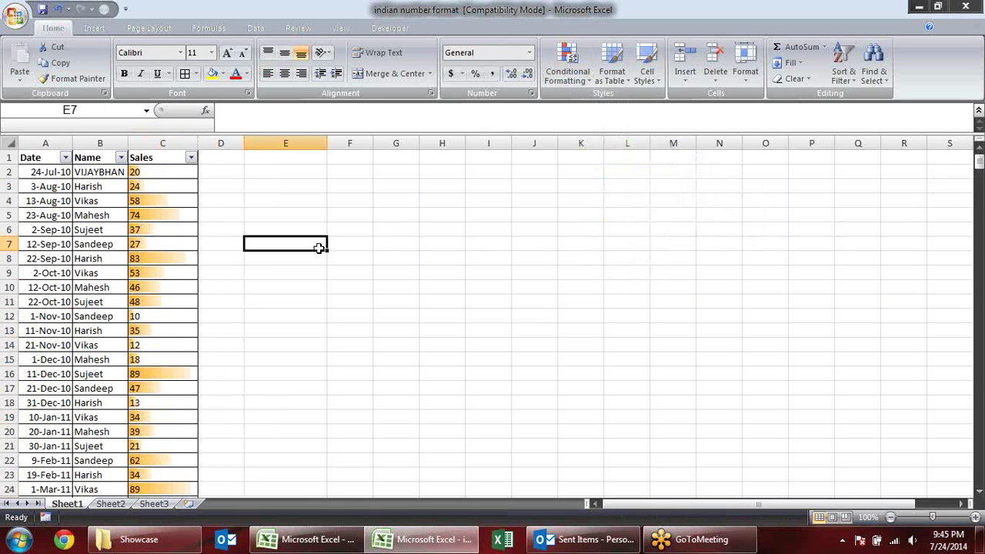
pyautogui.click(161, 213)
pyautogui.click(145, 174)
pyautogui.click(138, 229)
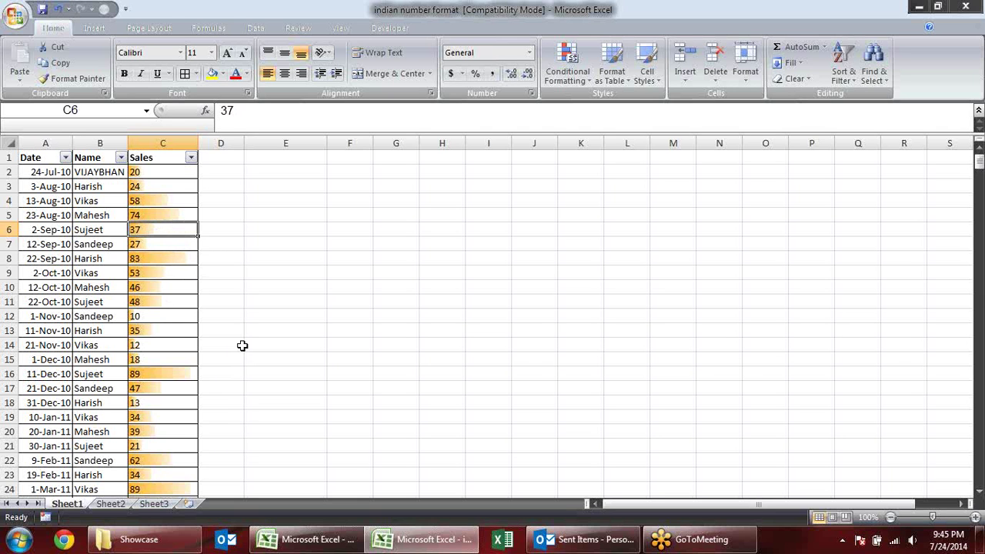
# Scroll through the Sales column comparing data bar lengths, including C26 and C30
pyautogui.scroll(-1, 242, 345)
pyautogui.scroll(-2, 242, 345)
pyautogui.click(192, 358)
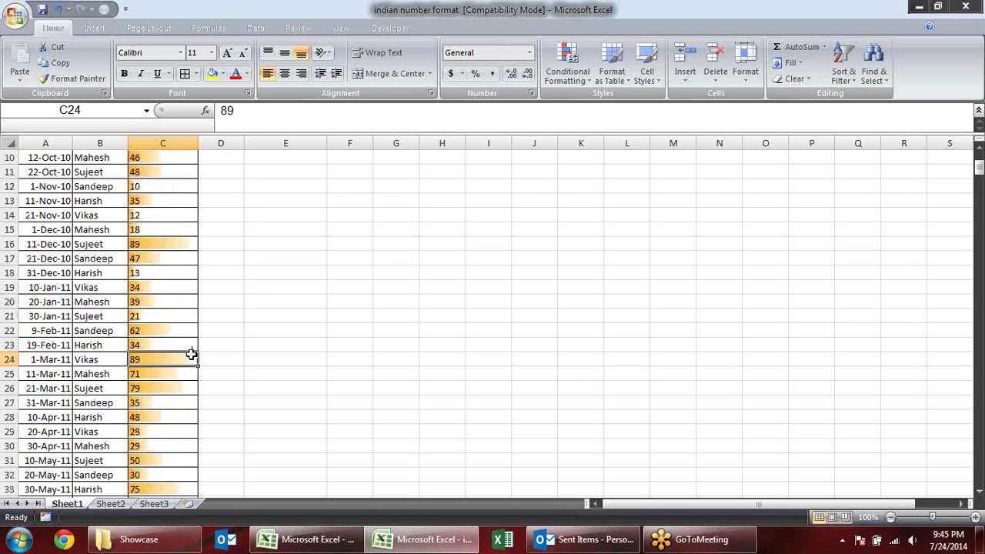
pyautogui.click(172, 246)
pyautogui.click(175, 389)
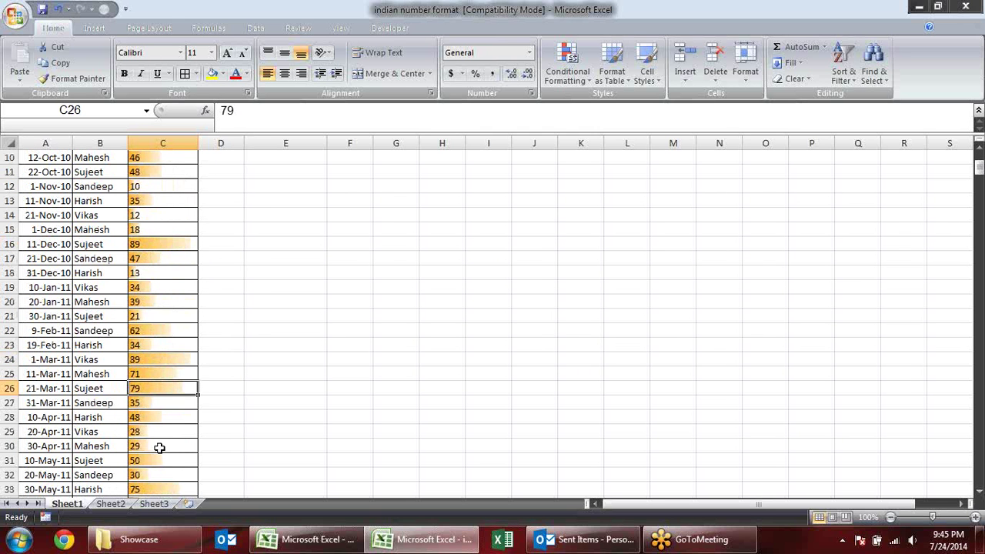
pyautogui.click(160, 447)
pyautogui.scroll(3, 163, 274)
pyautogui.scroll(-3, 162, 285)
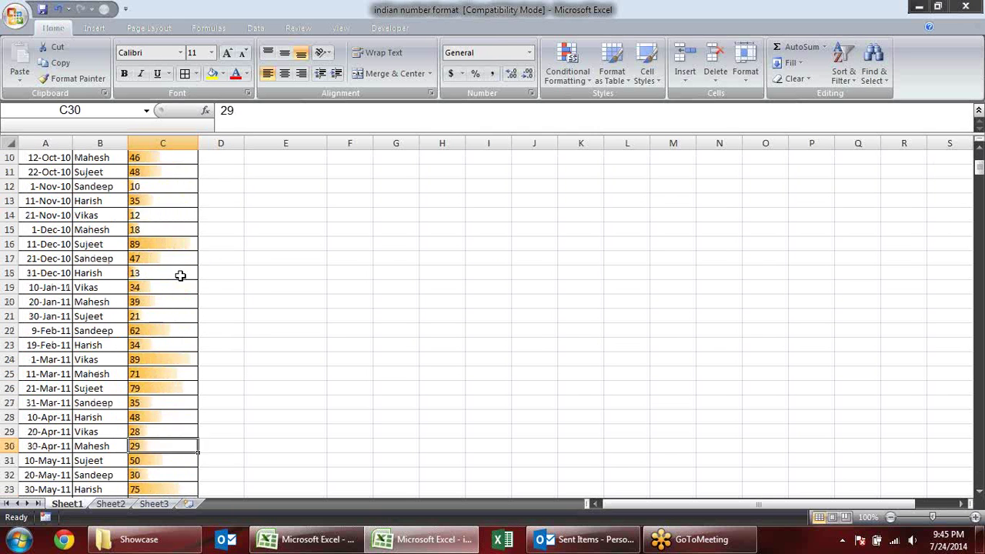
pyautogui.scroll(-1, 181, 275)
pyautogui.scroll(-4, 190, 275)
pyautogui.scroll(-3, 190, 275)
pyautogui.scroll(-3, 189, 276)
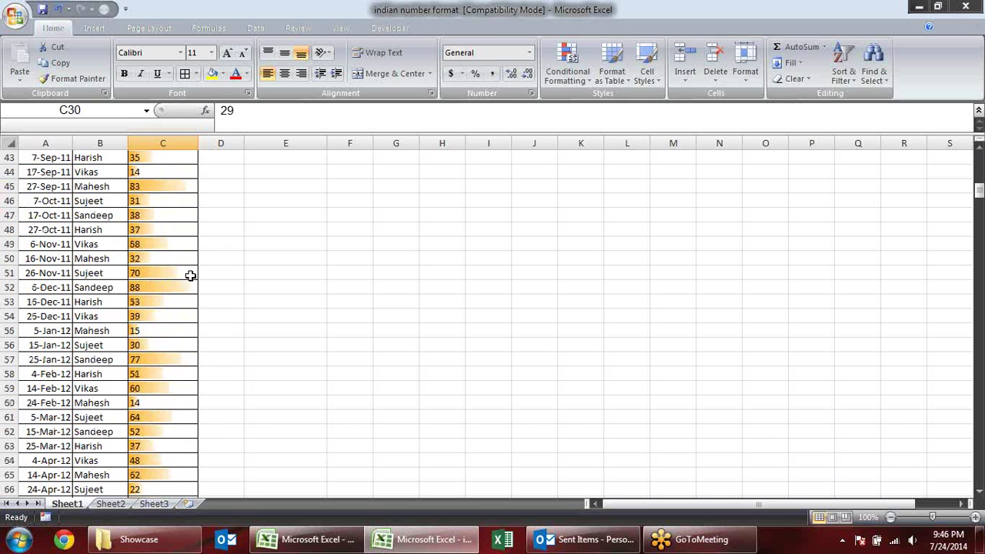
pyautogui.scroll(-3, 189, 276)
pyautogui.scroll(-3, 190, 276)
pyautogui.scroll(-4, 191, 276)
pyautogui.scroll(-2, 190, 275)
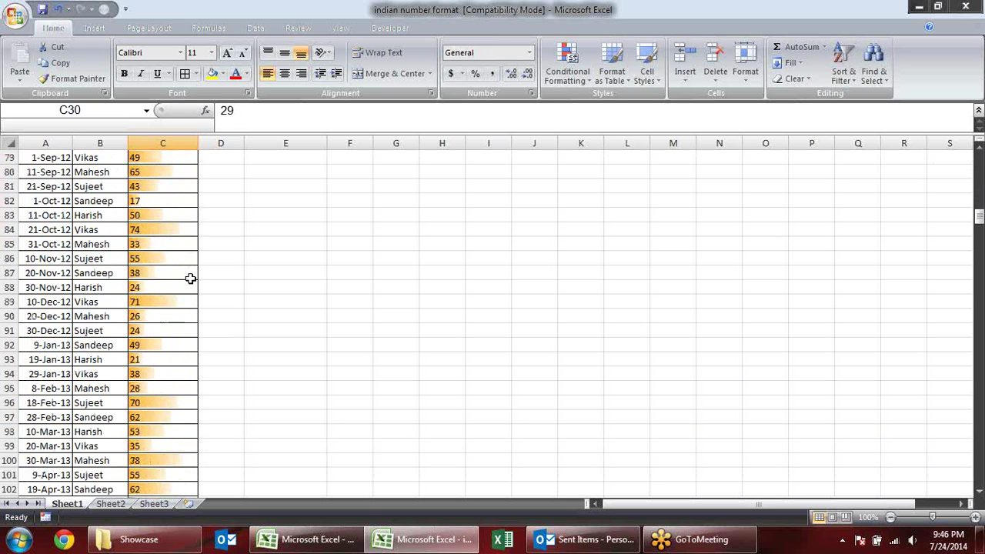
pyautogui.scroll(-4, 190, 277)
pyautogui.scroll(-1, 190, 279)
pyautogui.scroll(14, 190, 278)
pyautogui.scroll(8, 191, 281)
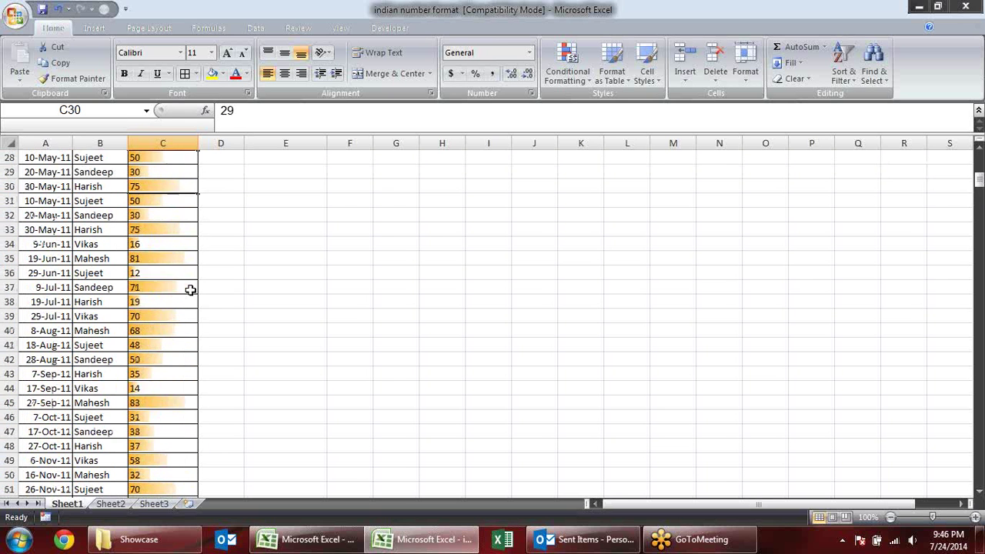
pyautogui.scroll(9, 190, 288)
# Set C2 to 90 to watch its bar grow, then undo the change
pyautogui.click(189, 177)
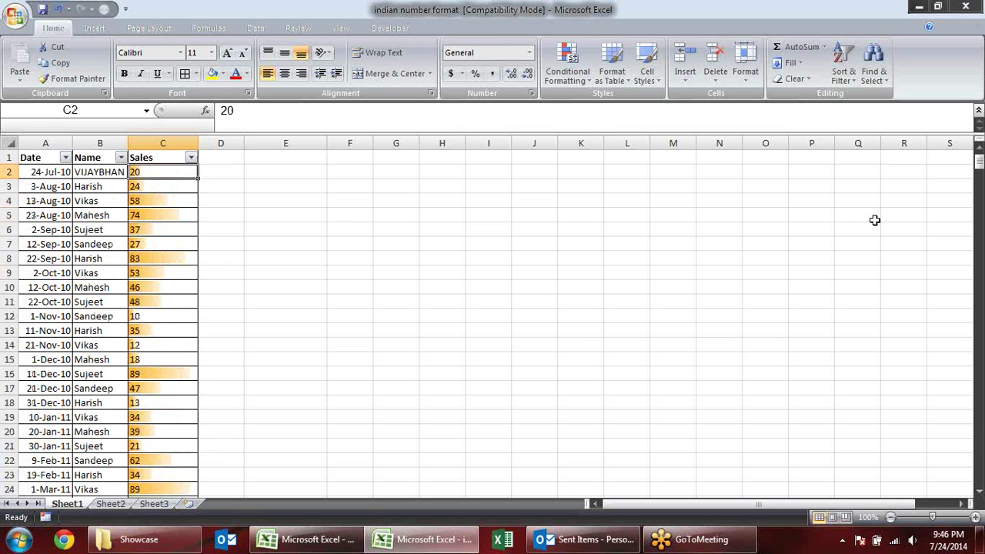
pyautogui.write('9')
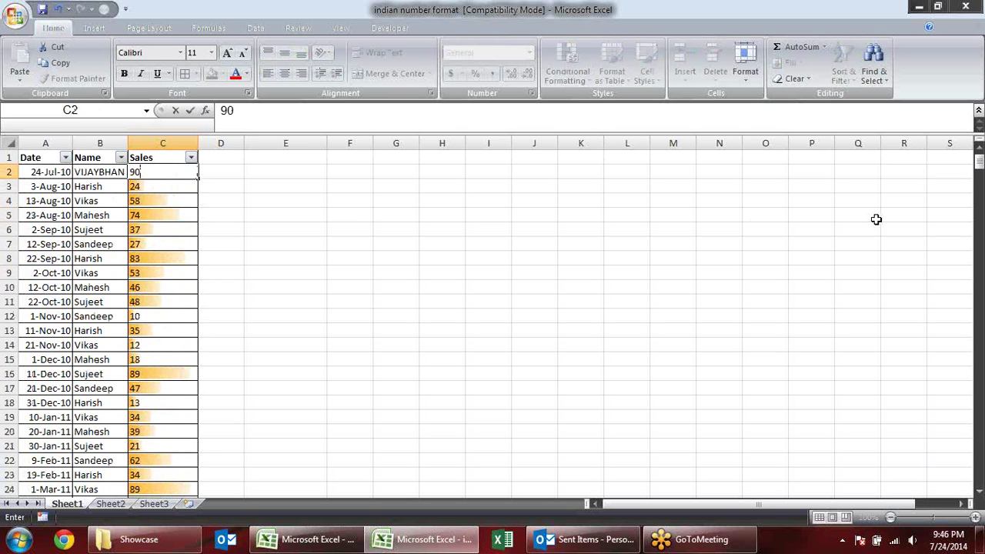
pyautogui.press('Return')
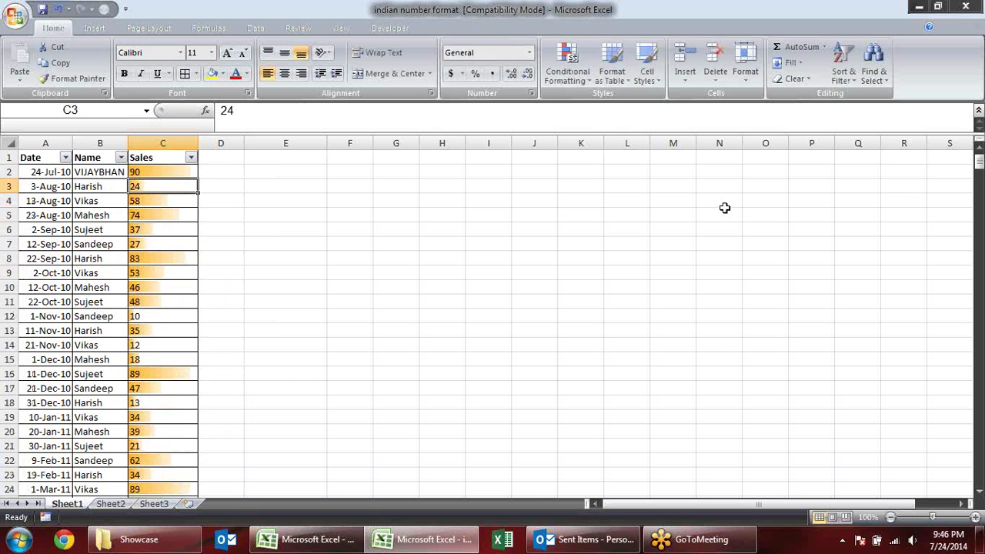
pyautogui.hotkey('ctrl', 'z')
pyautogui.hotkey('ctrl', 'z')
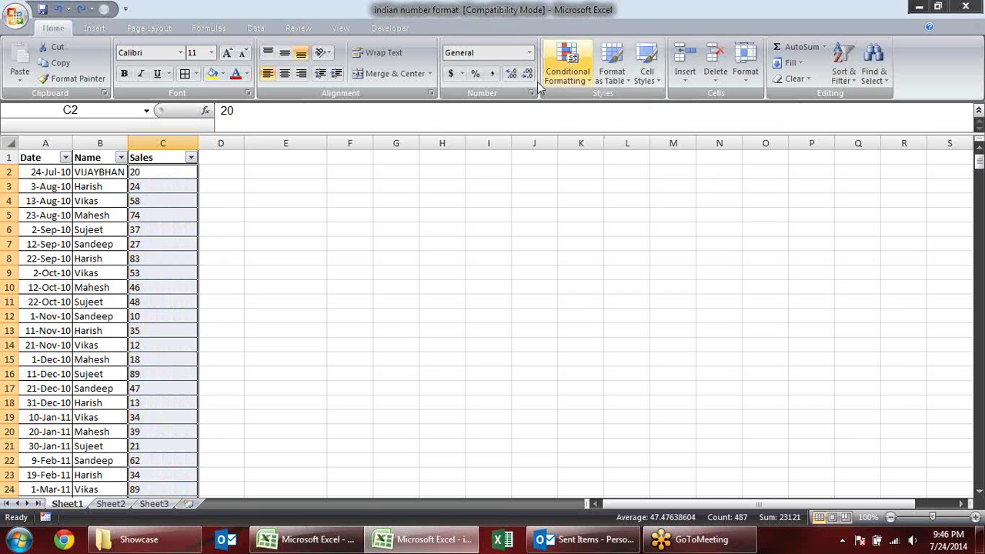
# Apply a green-yellow-red colour scale to the Sales values
pyautogui.click(567, 64)
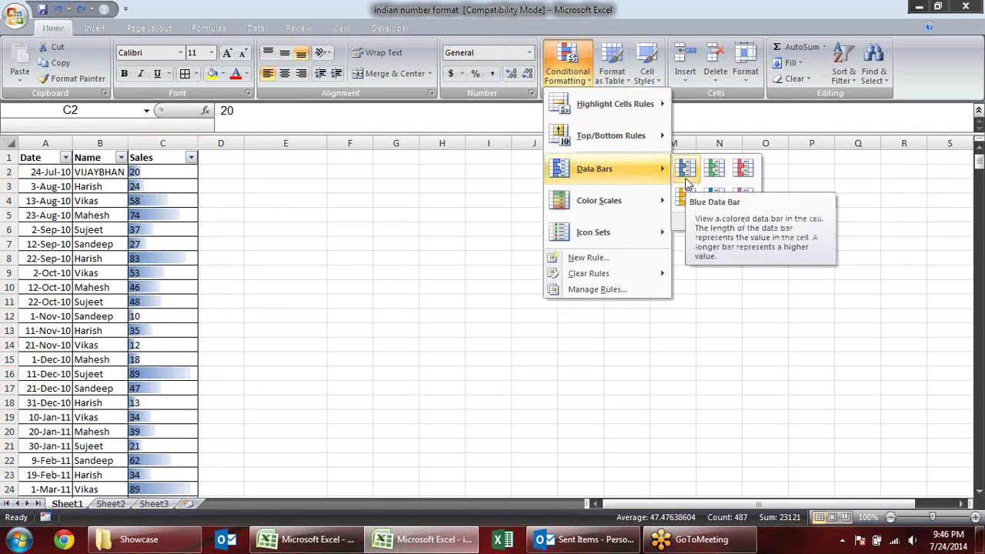
pyautogui.moveTo(605, 200)
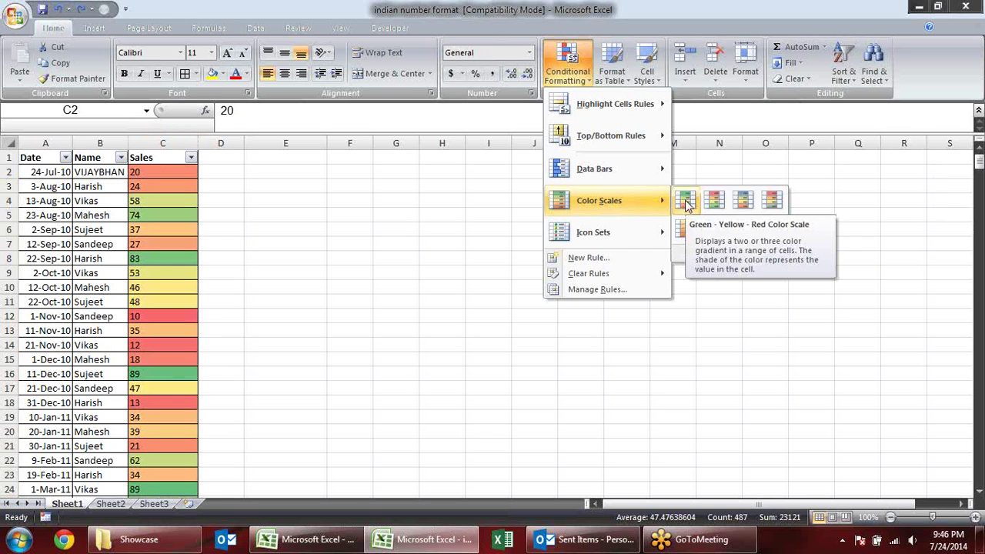
pyautogui.click(687, 201)
pyautogui.click(335, 186)
# Set C2 to 10, then 20, then 30, watching its colour-scale shading change
pyautogui.click(187, 173)
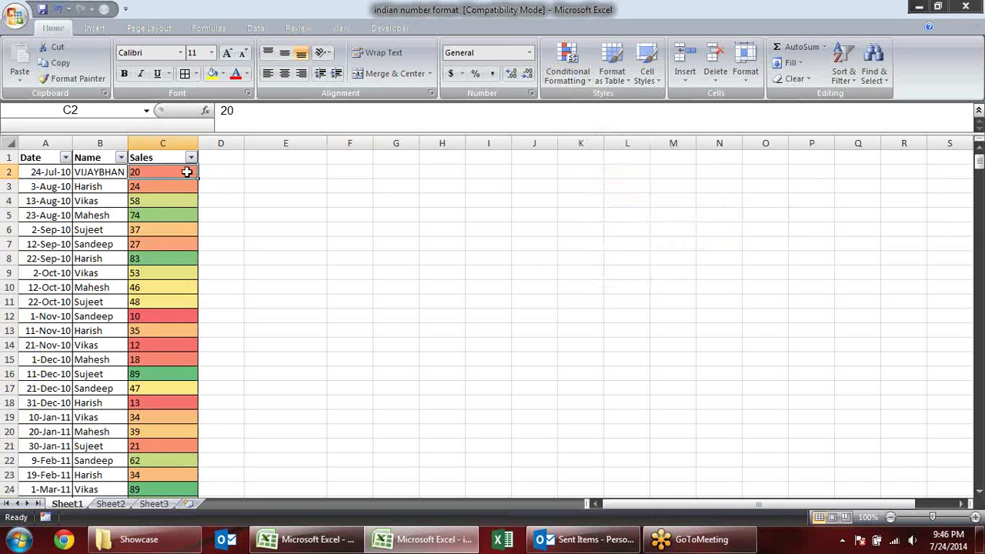
pyautogui.write('10')
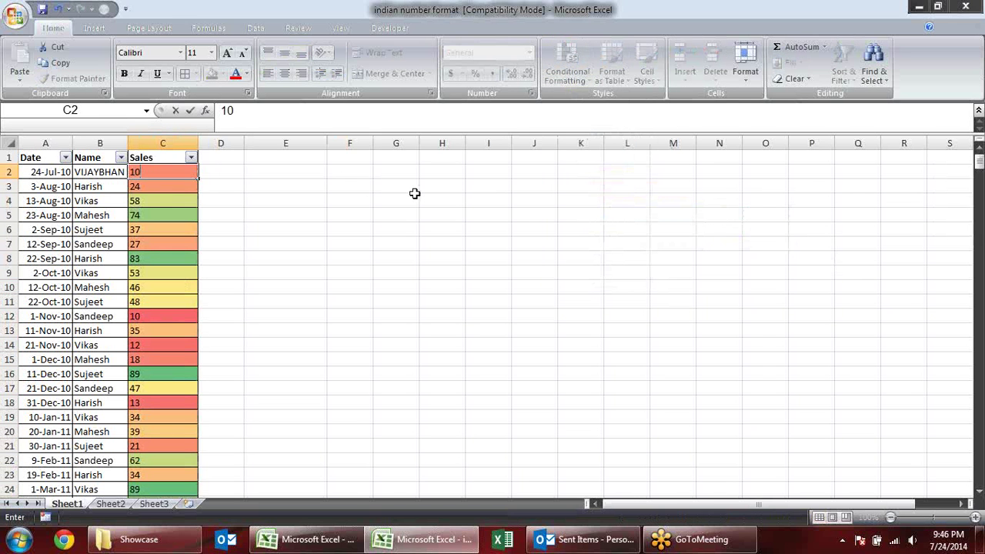
pyautogui.press('Return')
pyautogui.press('Up')
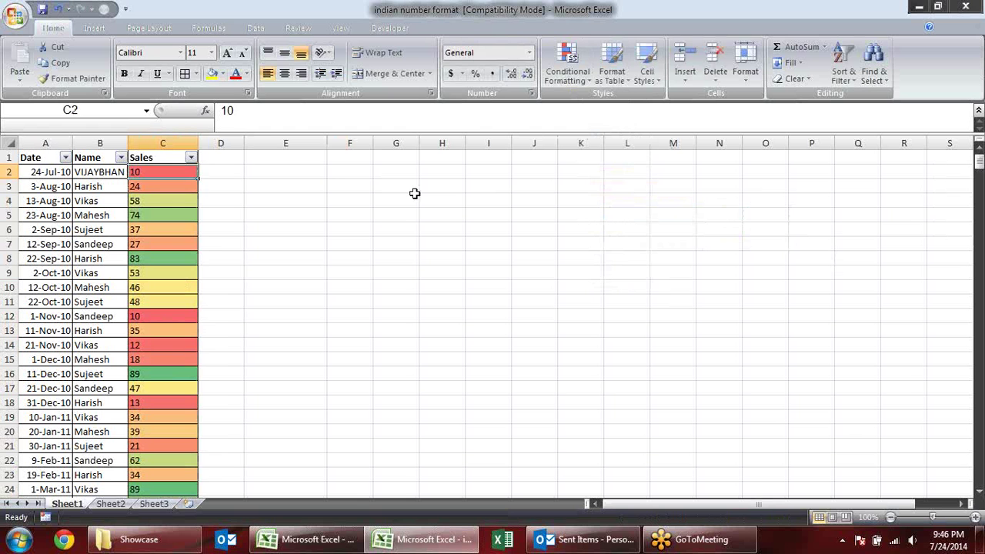
pyautogui.write('20')
pyautogui.press('Return')
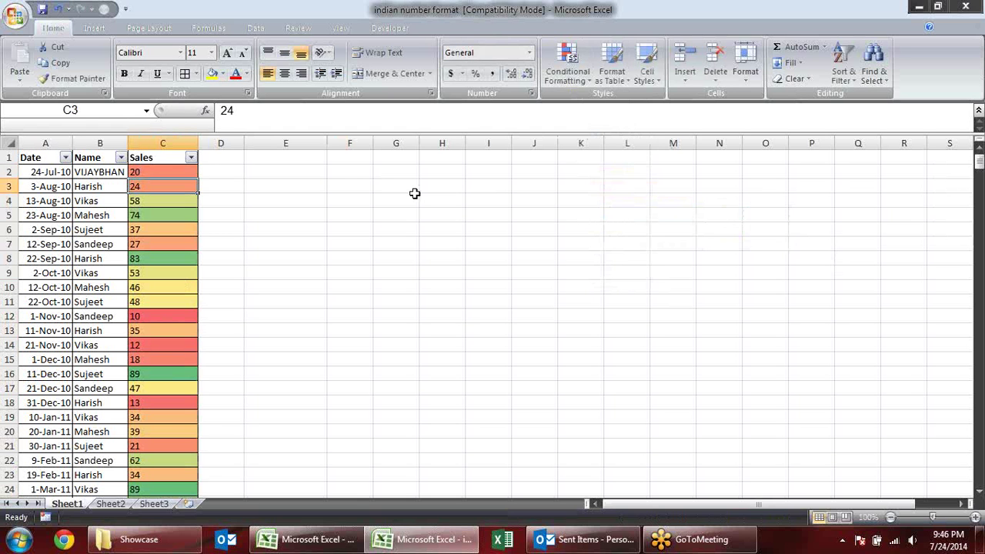
pyautogui.press('Up')
pyautogui.write('3')
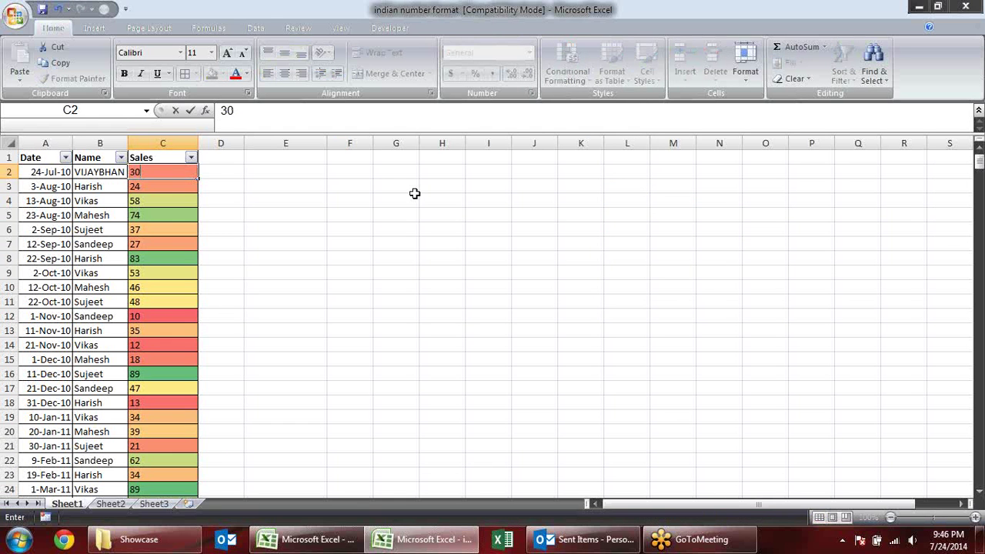
pyautogui.press('Return')
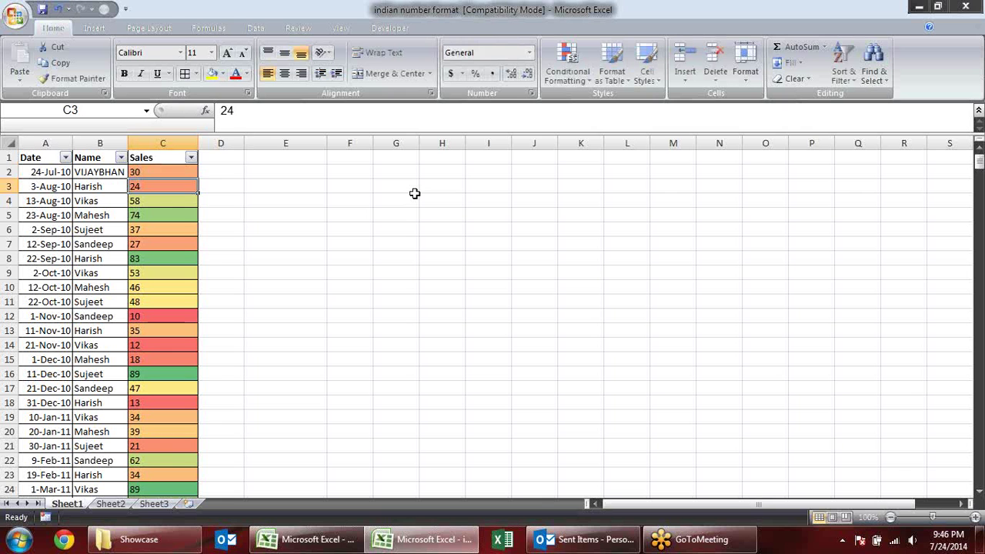
# Raise C2 through 40, 50 and 60 to 70, shifting its shading toward green
pyautogui.press('Up')
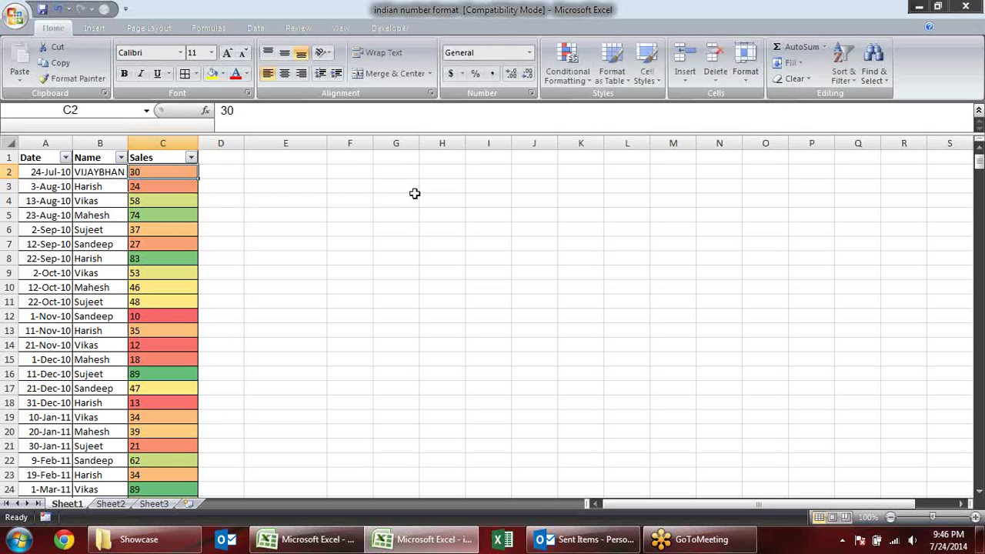
pyautogui.write('40')
pyautogui.press('Return')
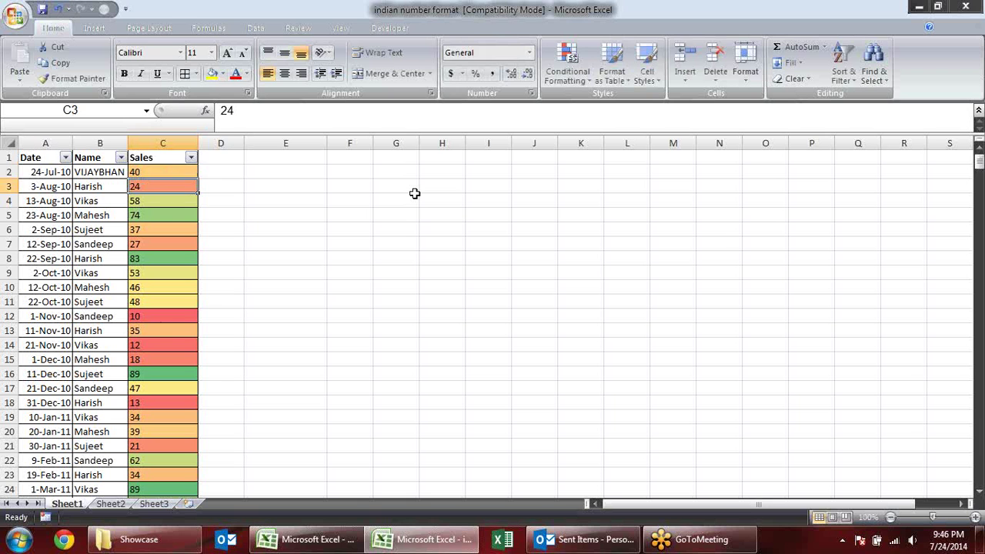
pyautogui.press('Up')
pyautogui.write('50')
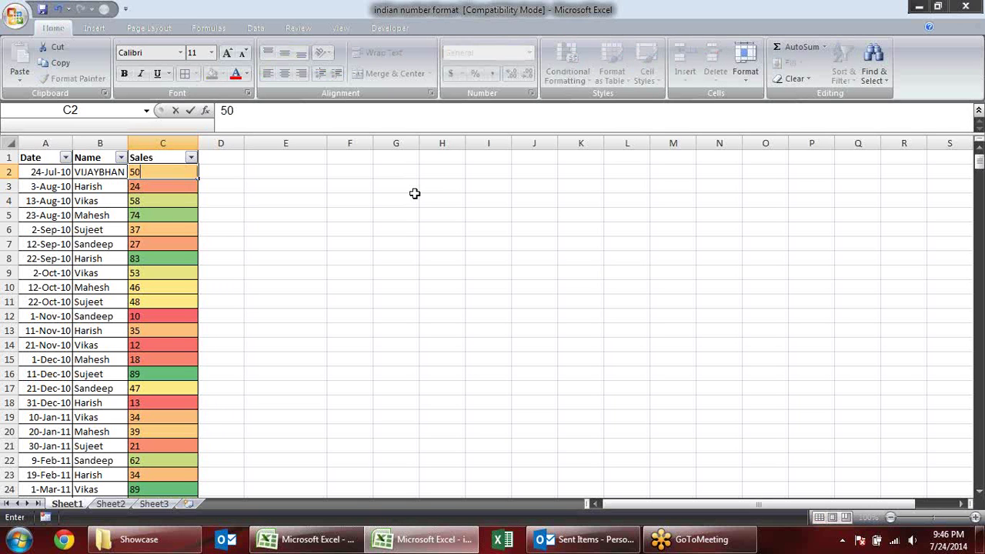
pyautogui.press('Return')
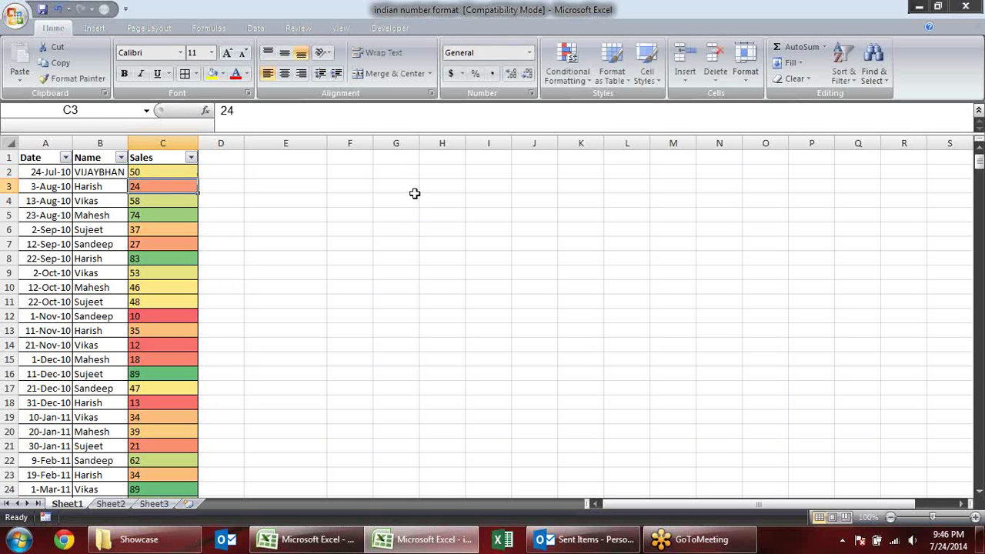
pyautogui.press('Up')
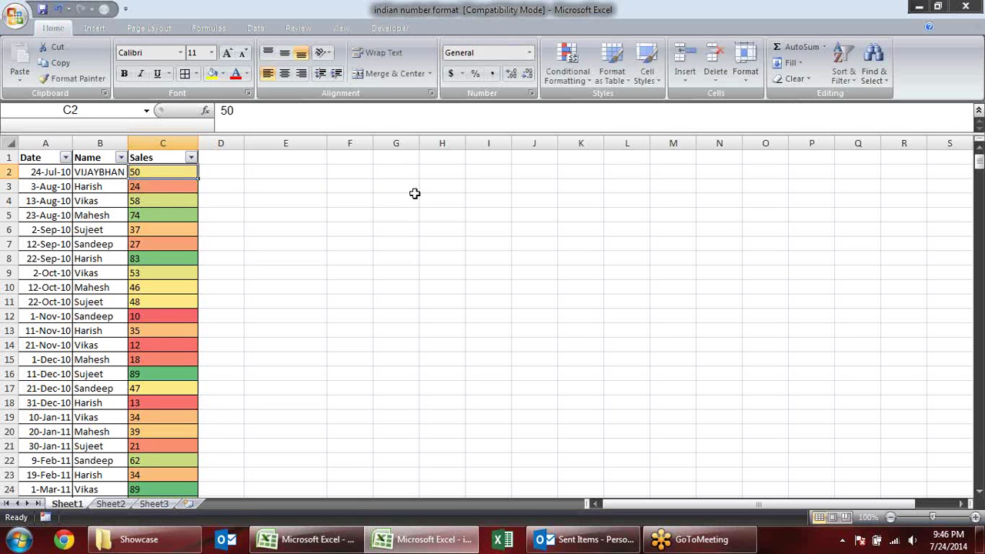
pyautogui.write('60')
pyautogui.press('Return')
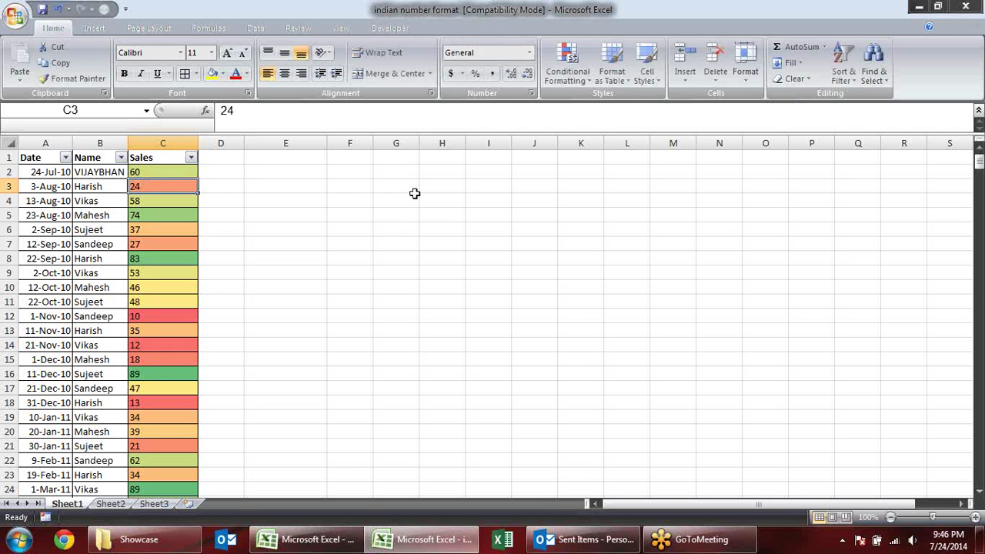
pyautogui.press('Up')
pyautogui.write('70')
pyautogui.press('Return')
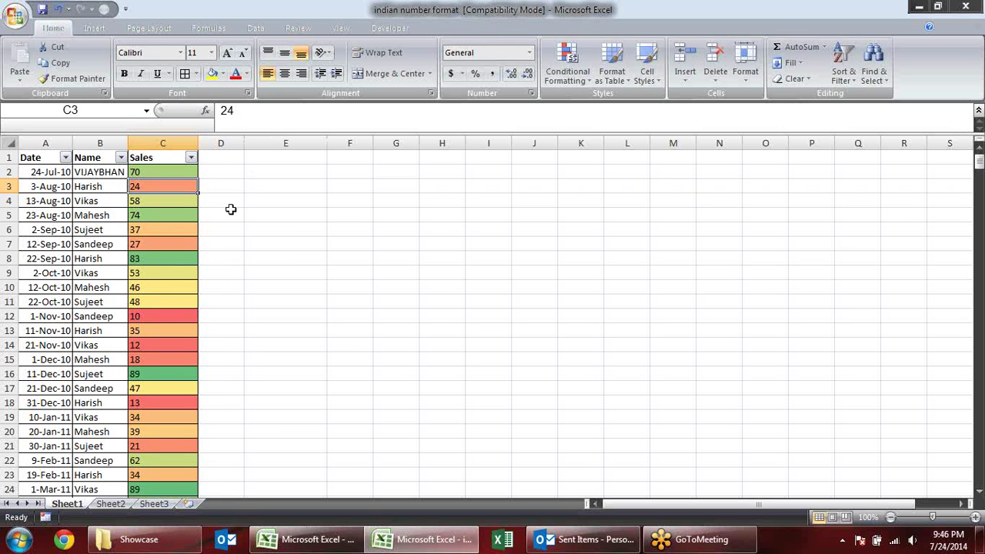
# Undo the C2 value changes and the colour scale, then bring up the Icon Sets choices
pyautogui.click(163, 276)
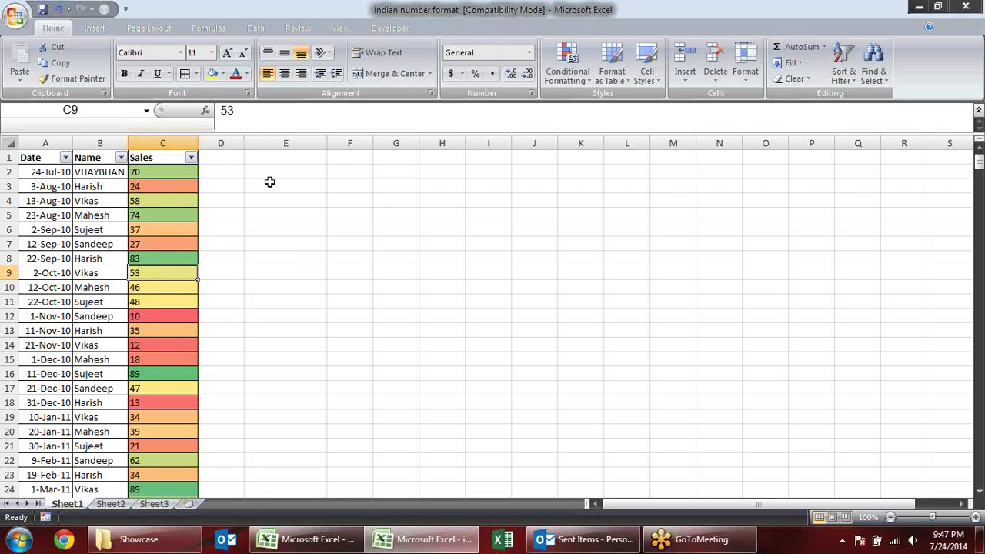
pyautogui.hotkey('ctrl', 'z')
pyautogui.hotkey('ctrl', 'z')
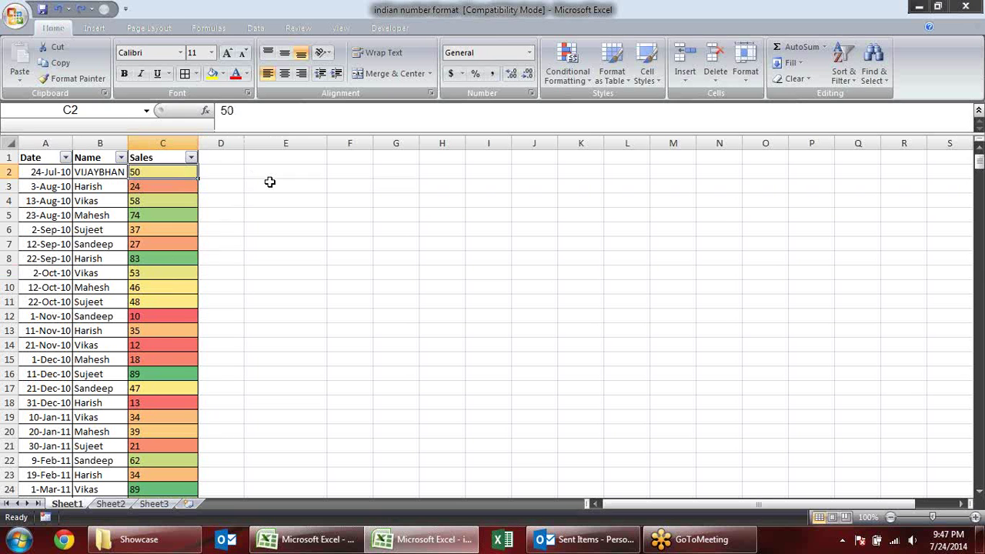
pyautogui.hotkey('ctrl', 'z')
pyautogui.hotkey('ctrl', 'z')
pyautogui.hotkey('ctrl', 'z')
pyautogui.hotkey('ctrl', 'z')
pyautogui.hotkey('ctrl', 'z')
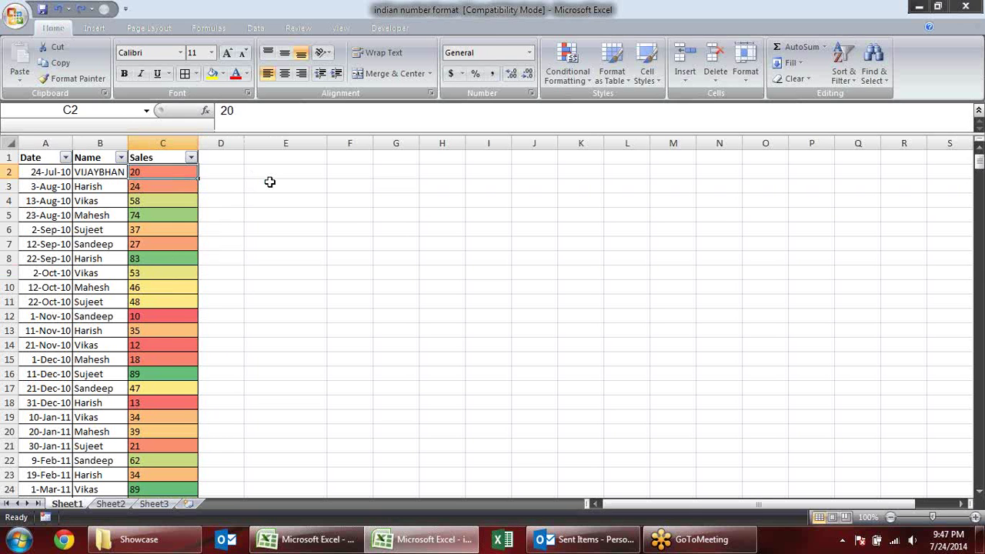
pyautogui.hotkey('ctrl', 'z')
pyautogui.click(594, 71)
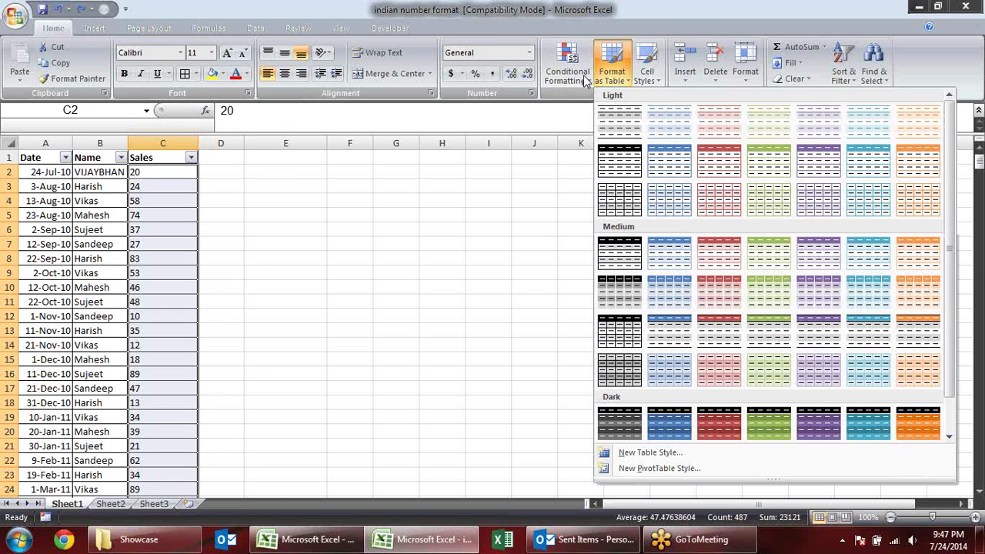
pyautogui.click(567, 72)
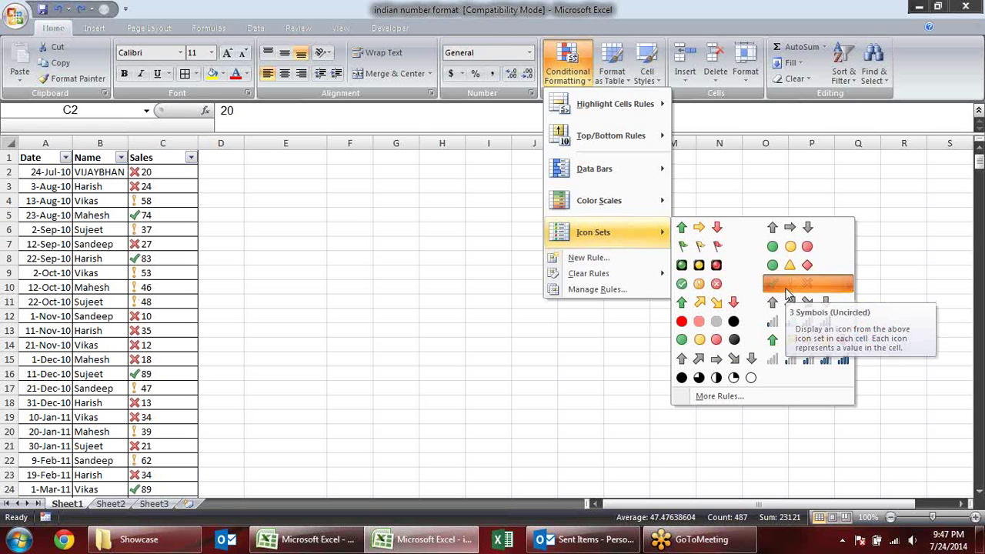
# Apply the 3 Symbols (Uncircled) icon set to the Sales column
pyautogui.click(789, 291)
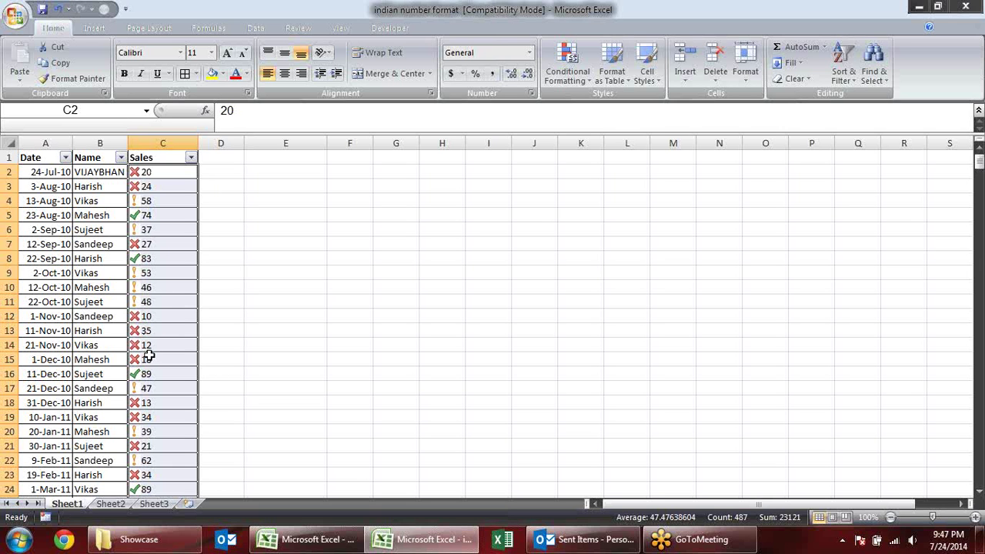
pyautogui.scroll(-5, 154, 317)
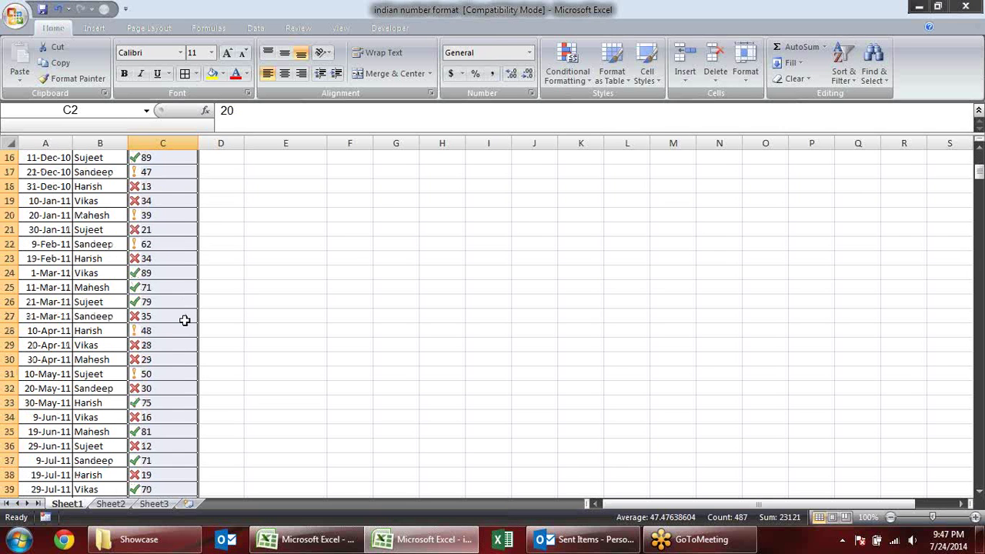
pyautogui.scroll(1, 183, 320)
pyautogui.scroll(4, 183, 320)
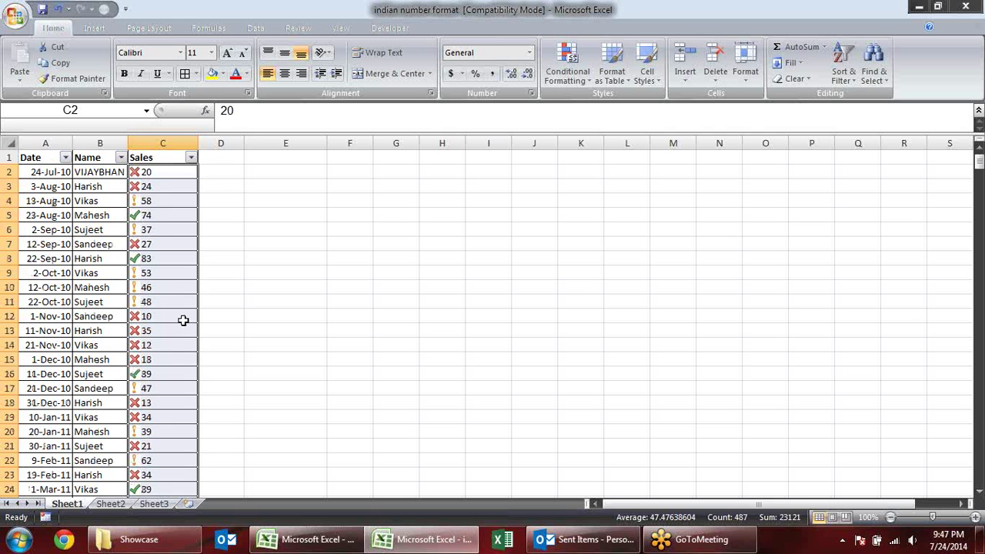
# Test the icons by entering 40, then 70, in C2
pyautogui.click(171, 174)
pyautogui.write('4')
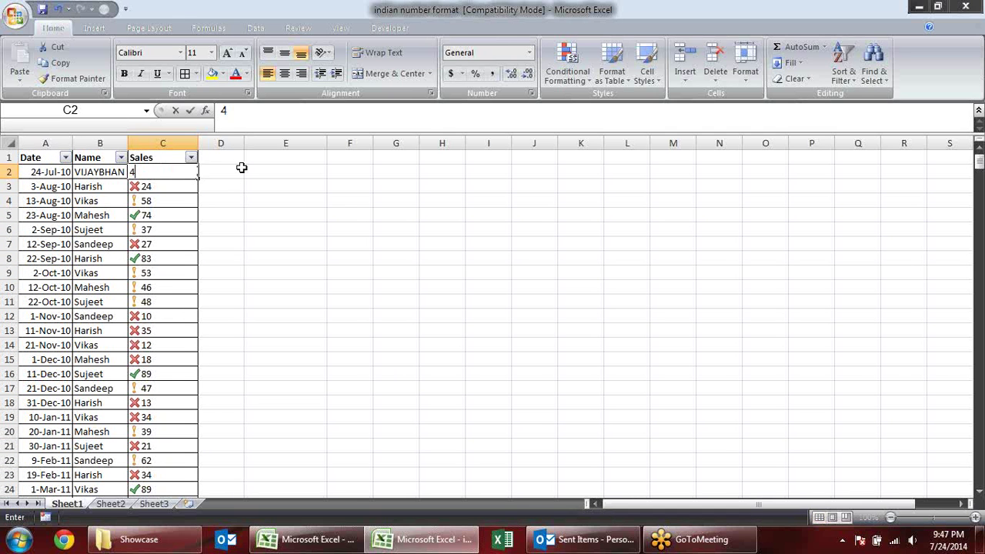
pyautogui.write('0')
pyautogui.press('Return')
pyautogui.press('Up')
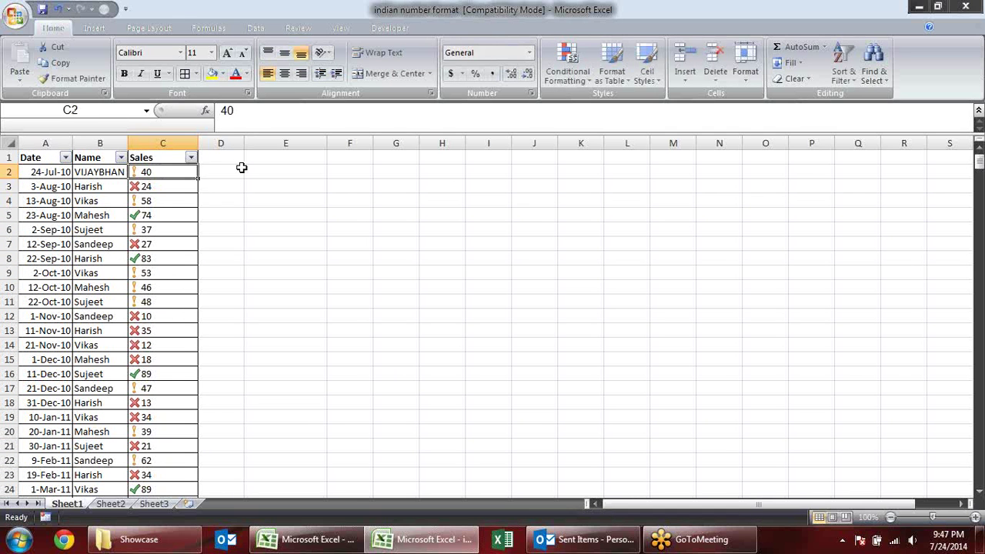
pyautogui.write('70')
pyautogui.press('Return')
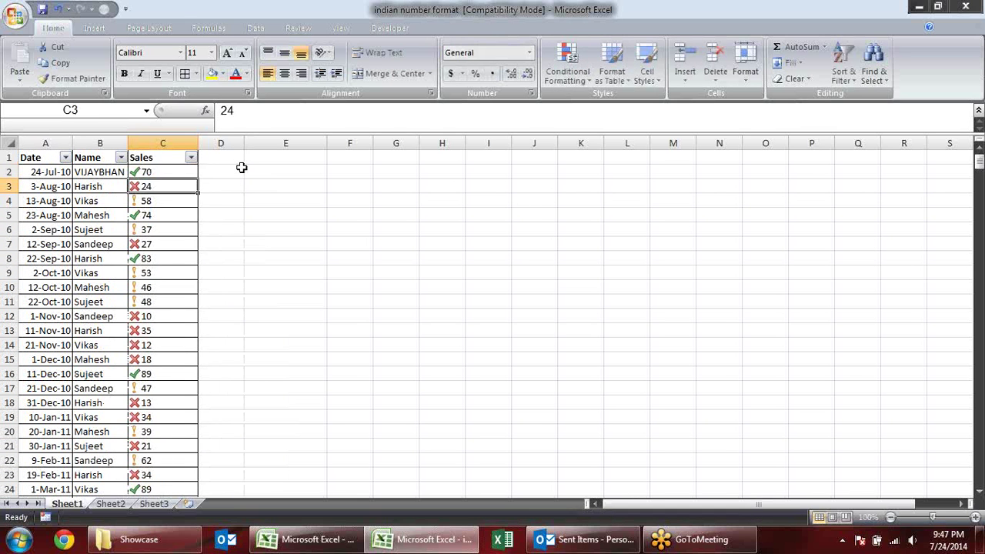
# Select C2:C488 and undo the test values and the icon set
pyautogui.click(172, 169)
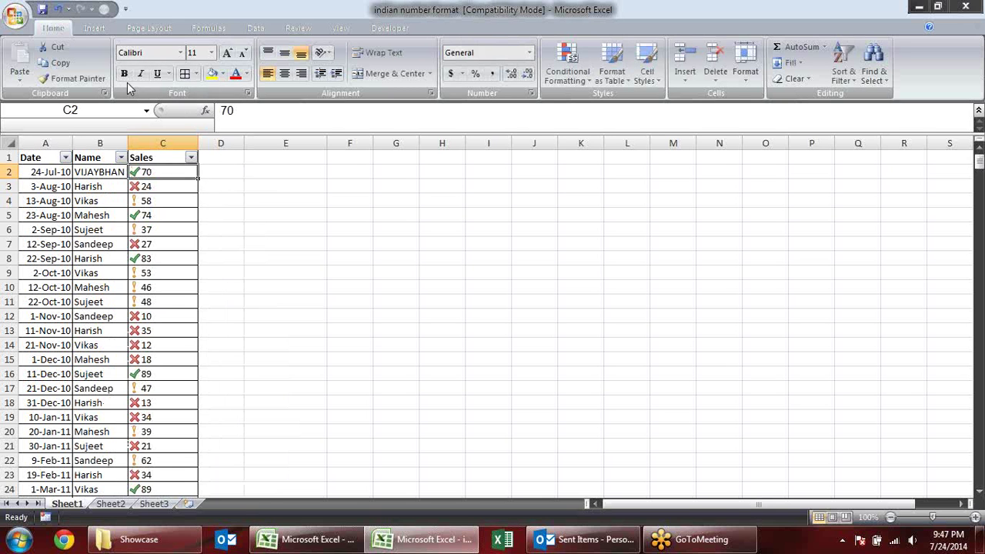
pyautogui.hotkey('ctrl', 'shift', 'Down')
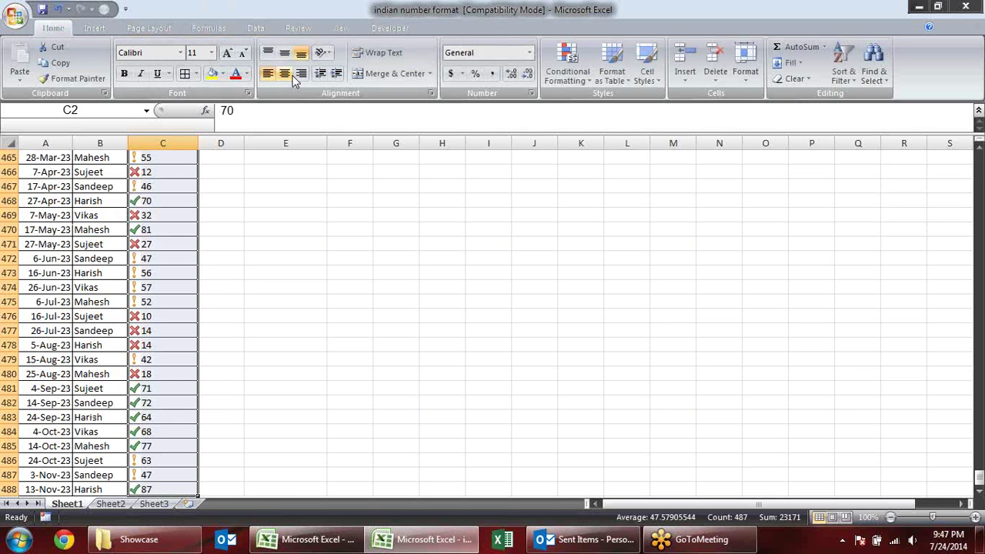
pyautogui.hotkey('ctrl', 'z')
pyautogui.hotkey('ctrl', 'z')
pyautogui.hotkey('ctrl', 'z')
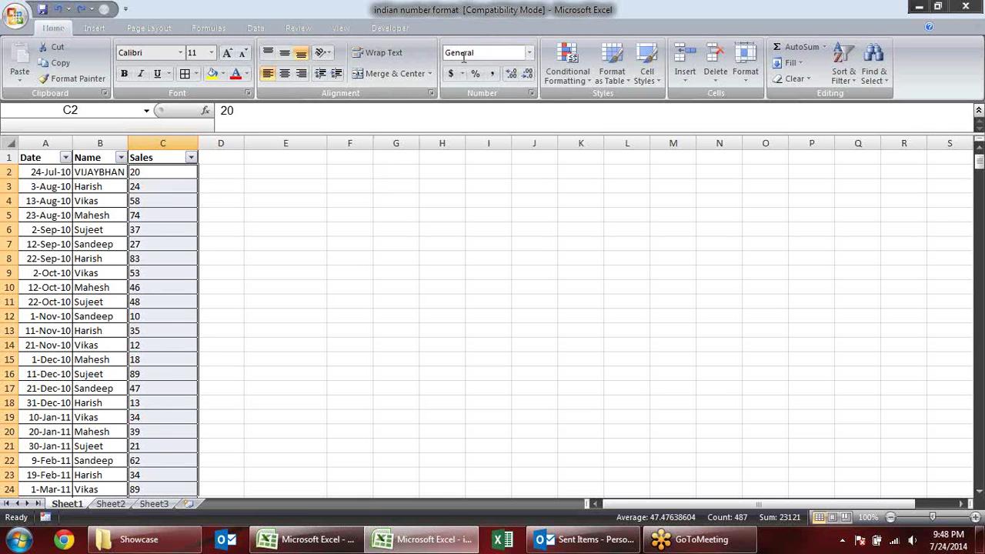
# Reapply the 3 Symbols (Uncircled) check, exclamation and cross icons to the Sales values
pyautogui.click(568, 65)
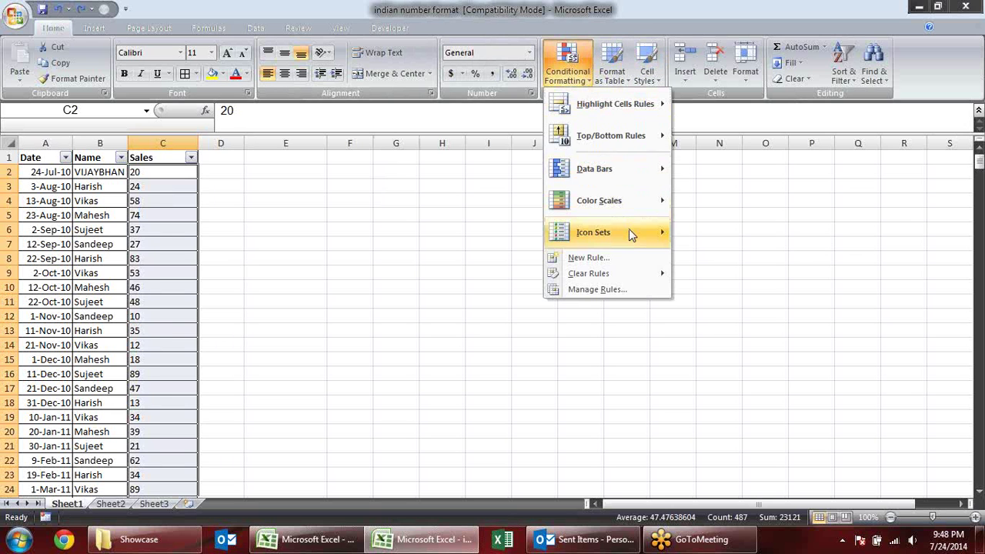
pyautogui.moveTo(593, 232)
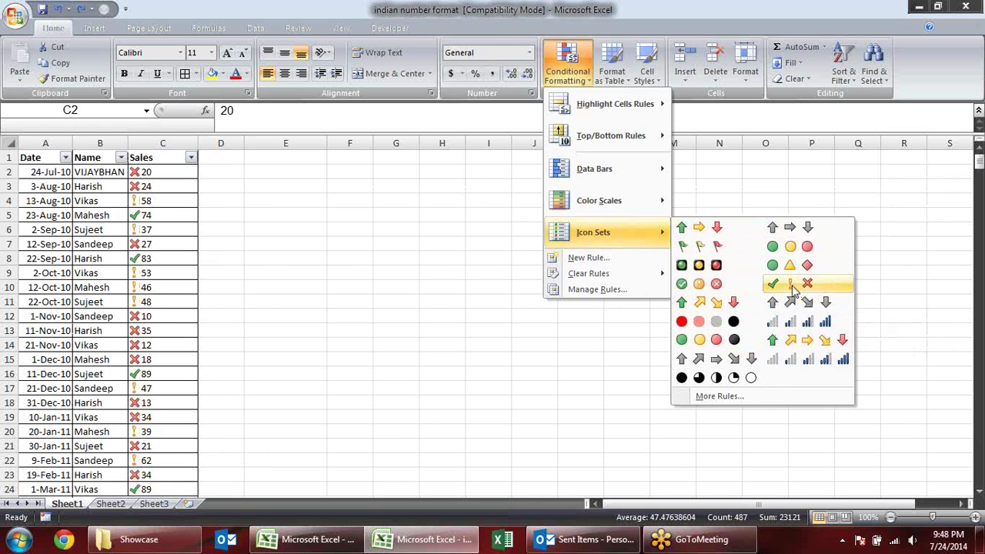
pyautogui.click(783, 287)
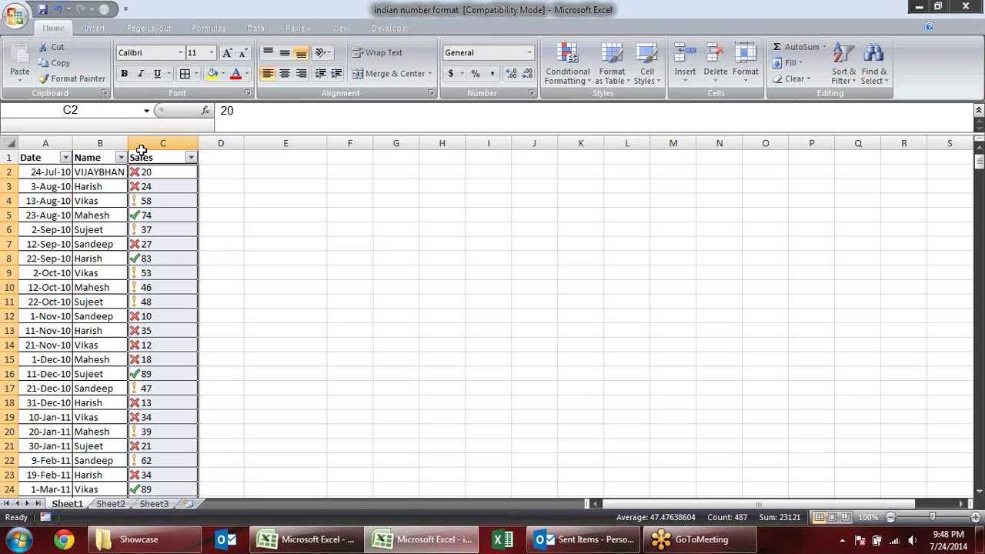
pyautogui.click(575, 81)
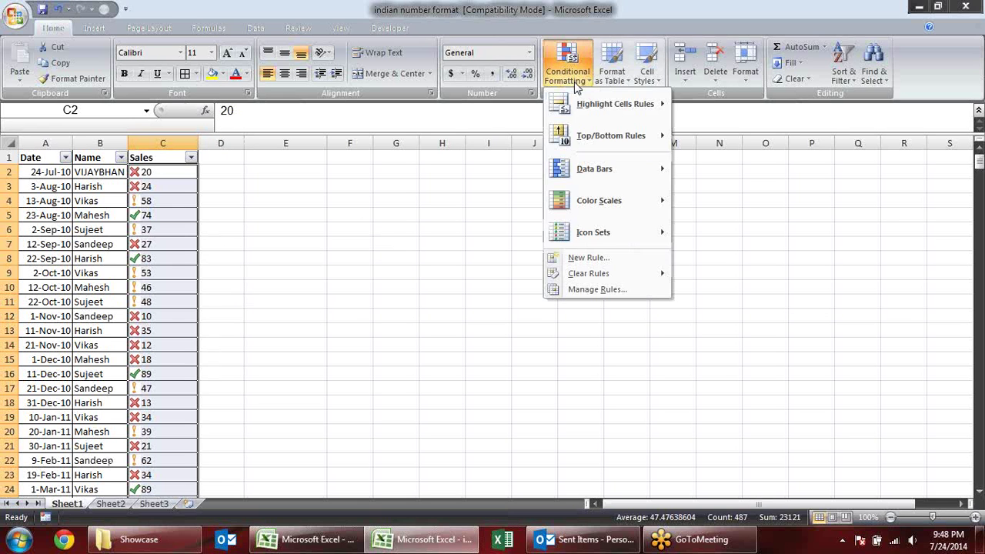
# Open the Icon Set rule for editing from the Conditional Formatting Rules Manager
pyautogui.click(597, 291)
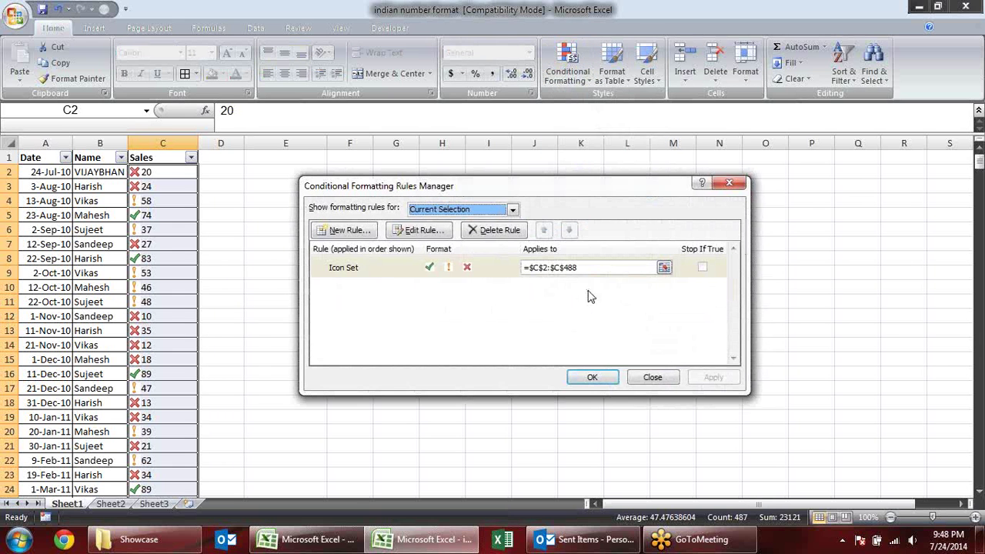
pyautogui.click(377, 268)
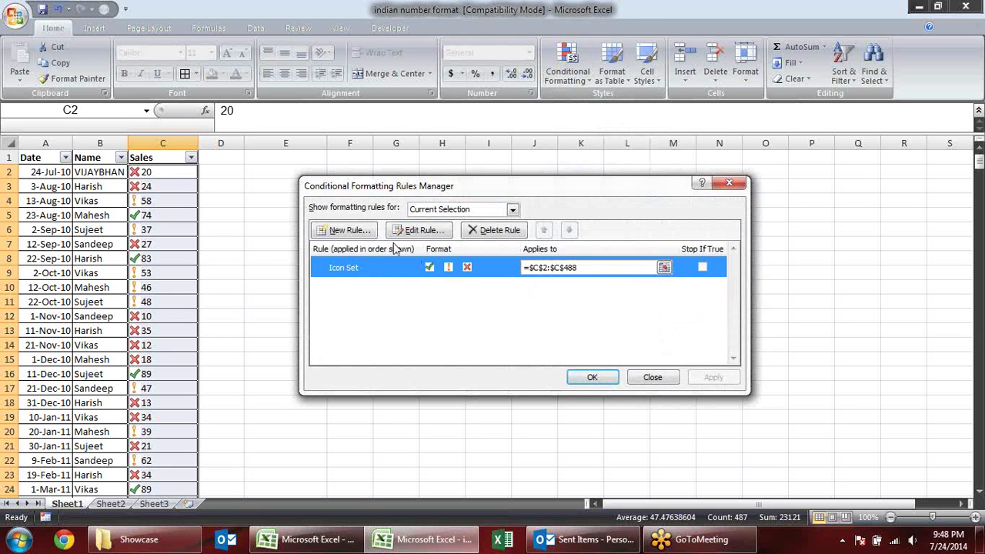
pyautogui.click(414, 231)
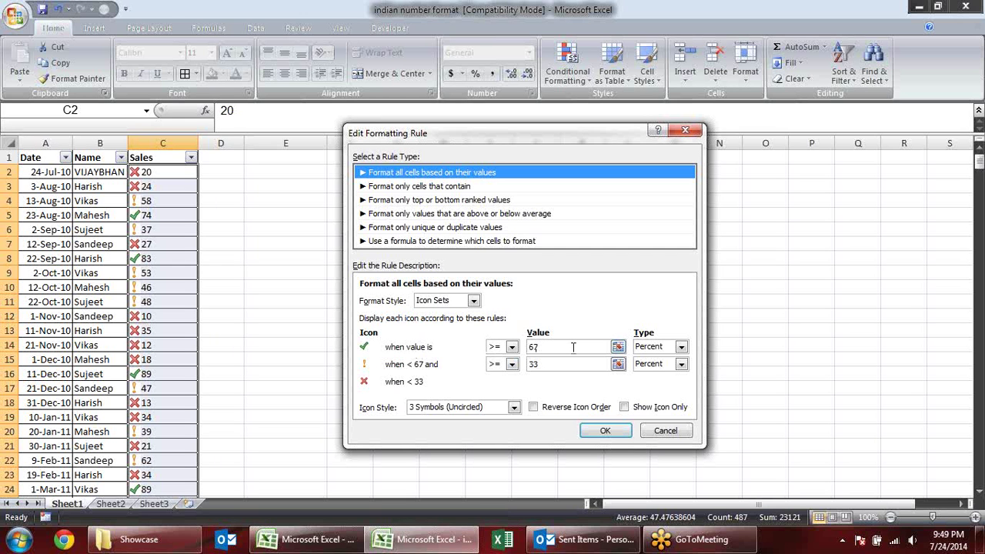
# Switch both icon thresholds to Number type with values 71 and 51
pyautogui.click(681, 348)
pyautogui.click(666, 361)
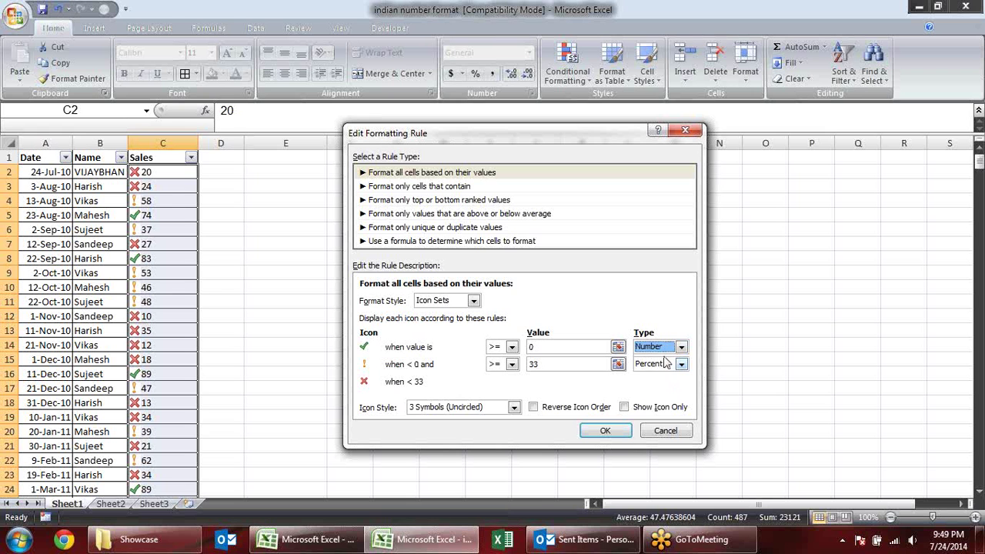
pyautogui.click(682, 364)
pyautogui.click(681, 377)
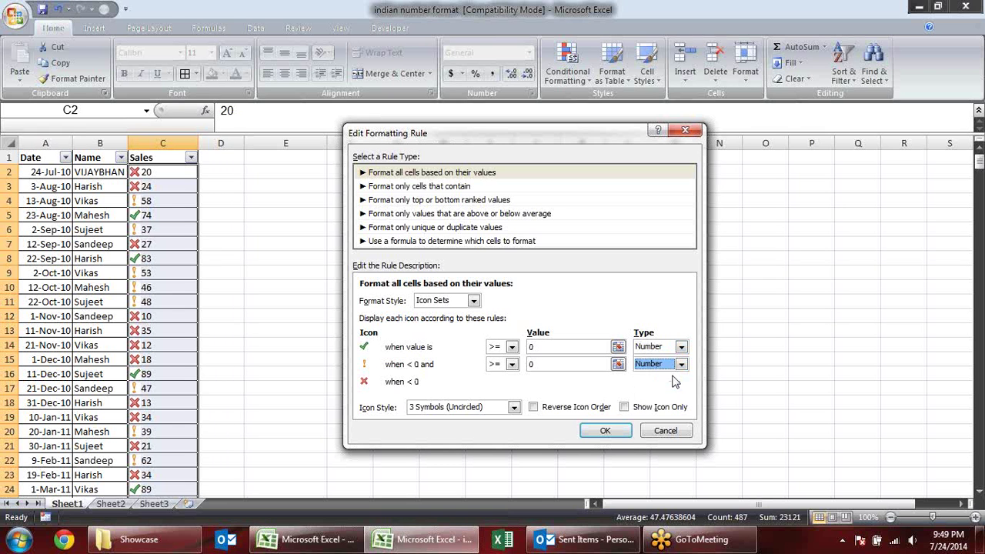
pyautogui.click(535, 346)
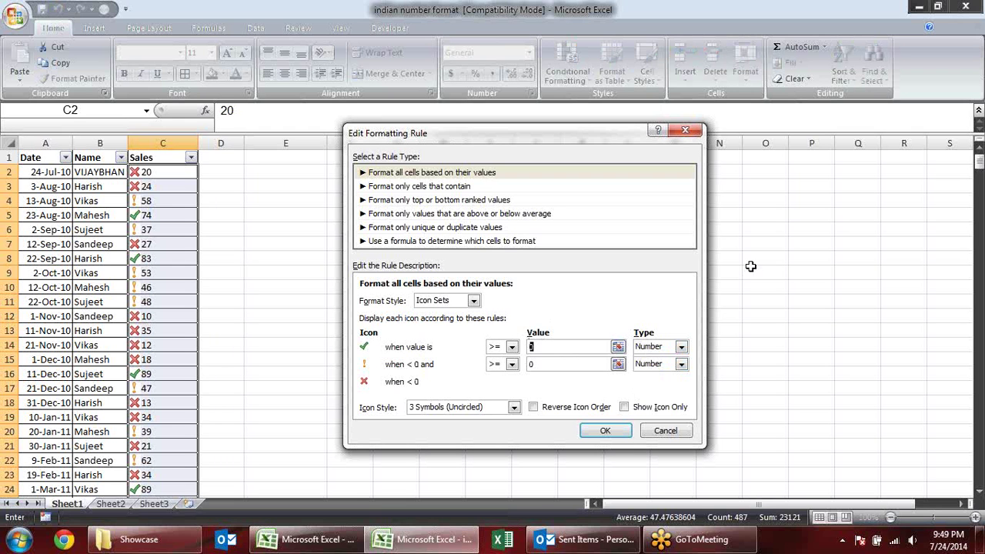
pyautogui.write('71')
pyautogui.click(577, 367)
pyautogui.write('51')
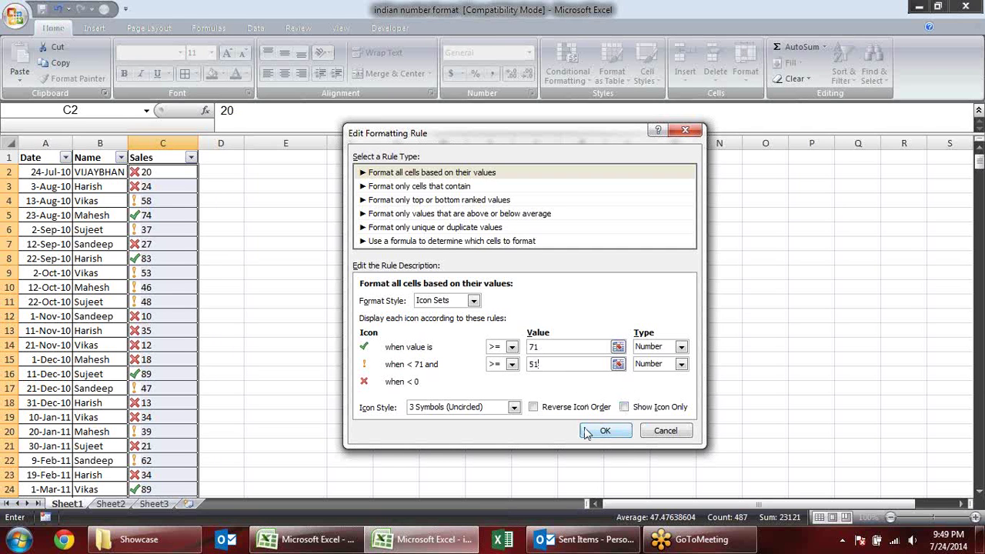
pyautogui.click(611, 366)
pyautogui.click(551, 409)
pyautogui.click(551, 409)
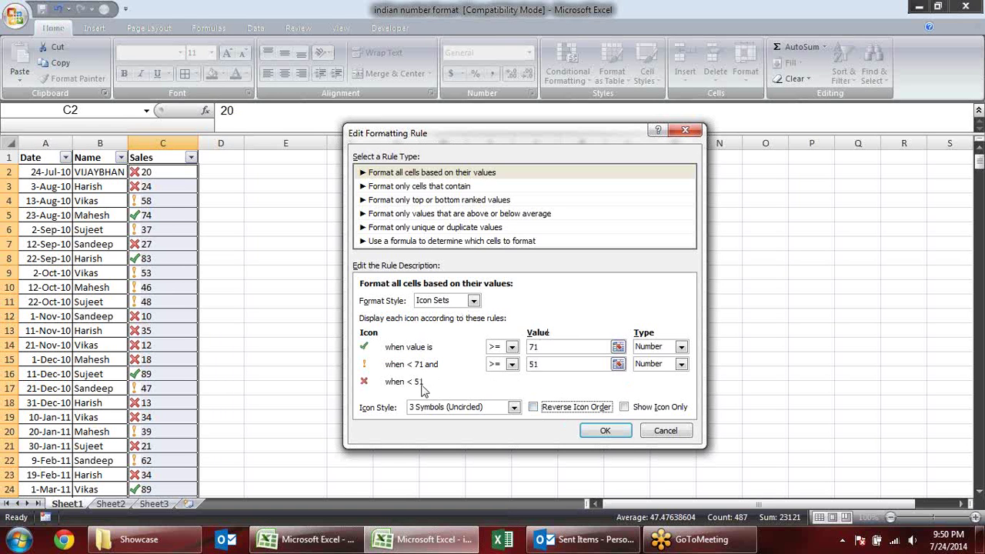
# Apply the 71/51 thresholds, then delete the icon-set rule in the Rules Manager
pyautogui.click(615, 432)
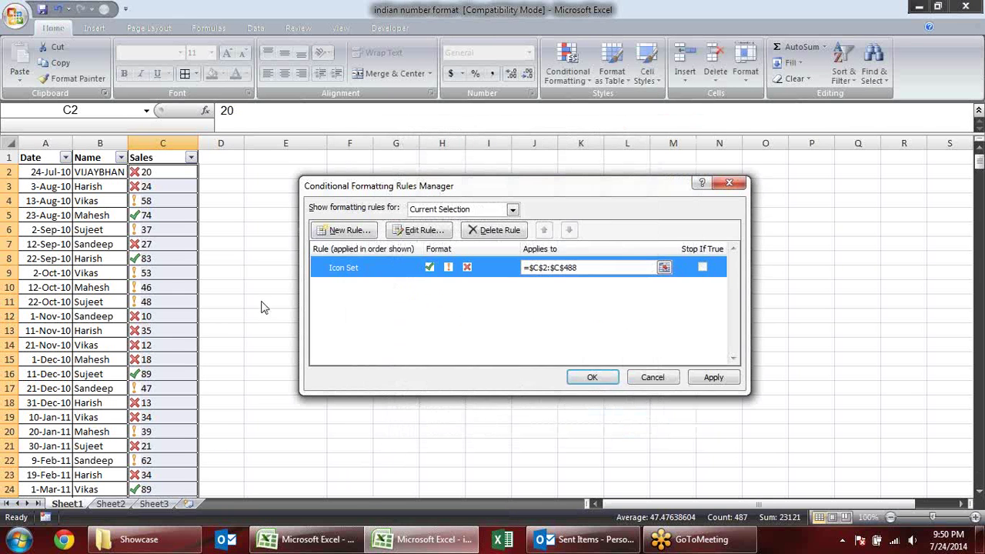
pyautogui.click(712, 377)
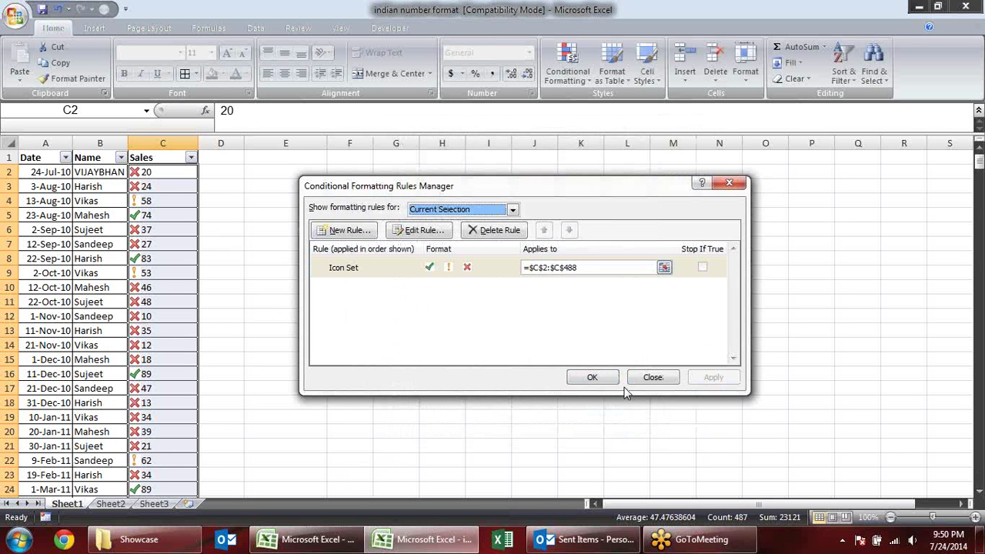
pyautogui.click(392, 267)
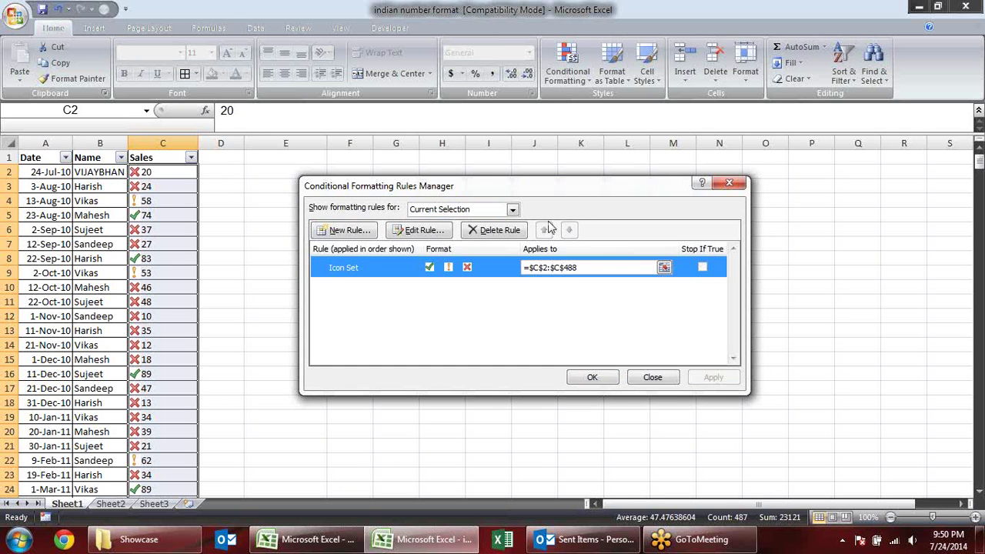
pyautogui.click(501, 230)
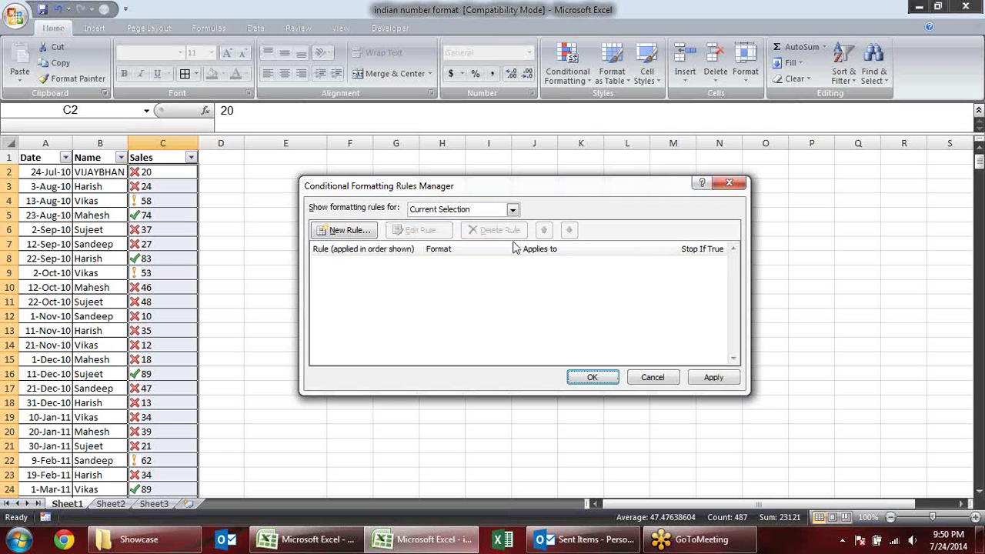
pyautogui.click(704, 378)
pyautogui.click(600, 377)
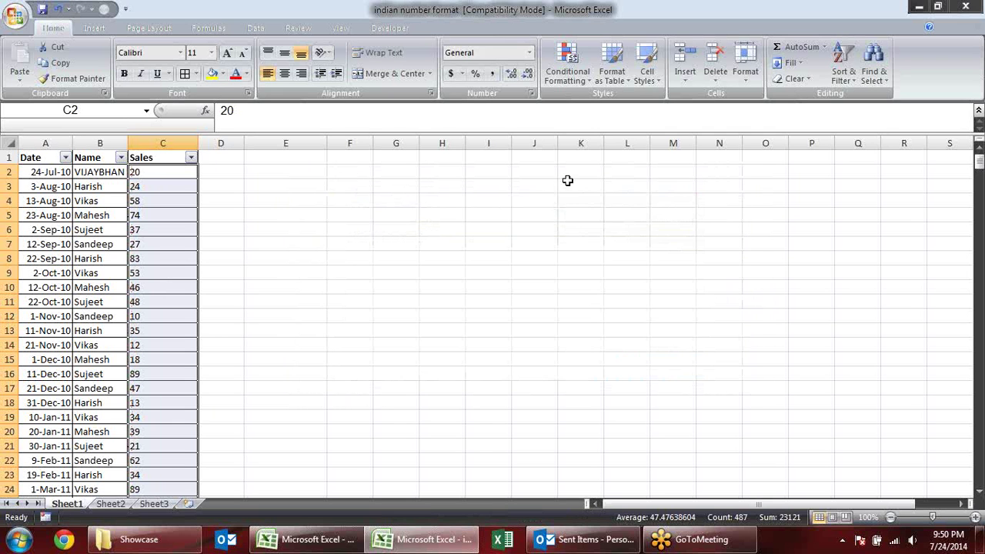
# Start a new rule from the Conditional Formatting Rules Manager
pyautogui.click(583, 77)
pyautogui.moveTo(594, 232)
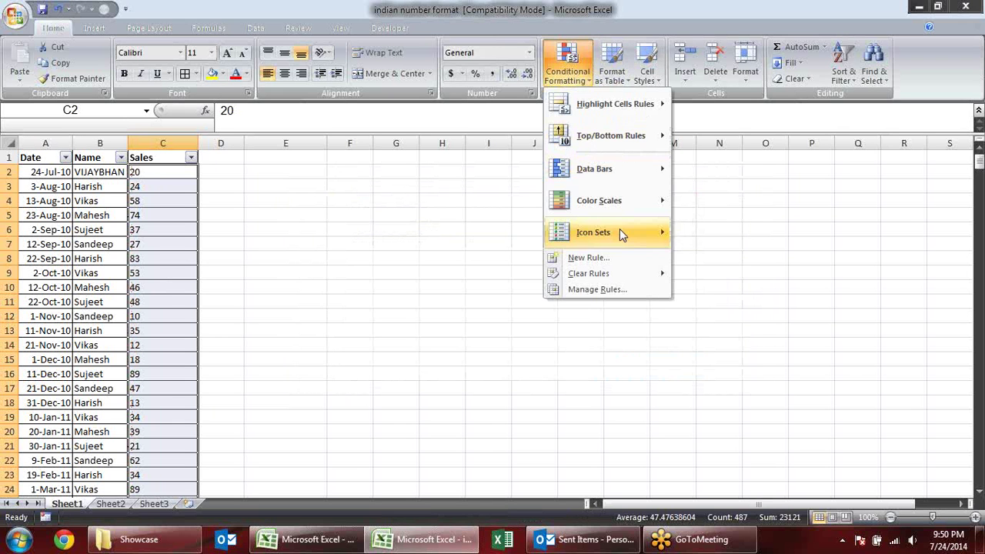
pyautogui.click(584, 290)
pyautogui.click(355, 232)
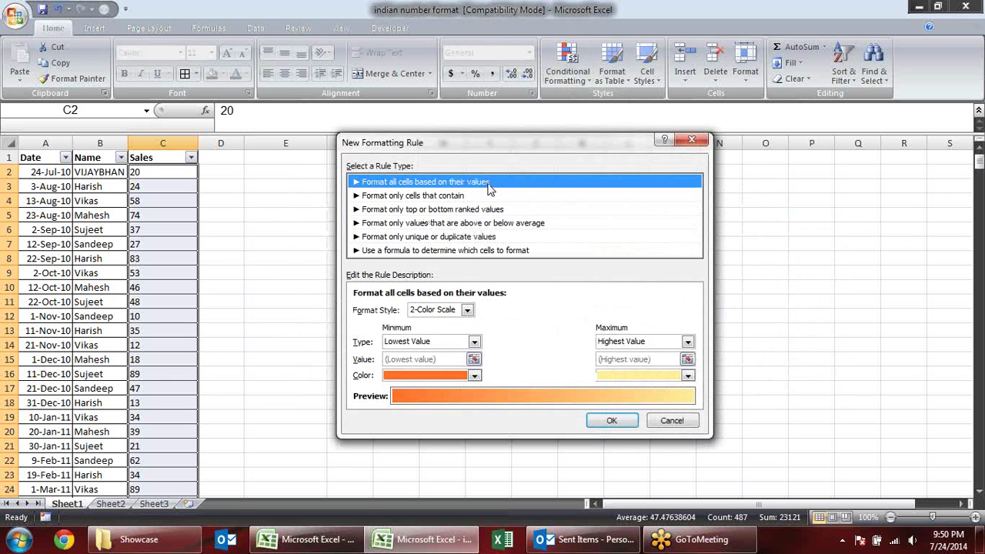
# Preview the colour-scale, data-bar and icon-set format styles, settling on Data Bar
pyautogui.click(467, 311)
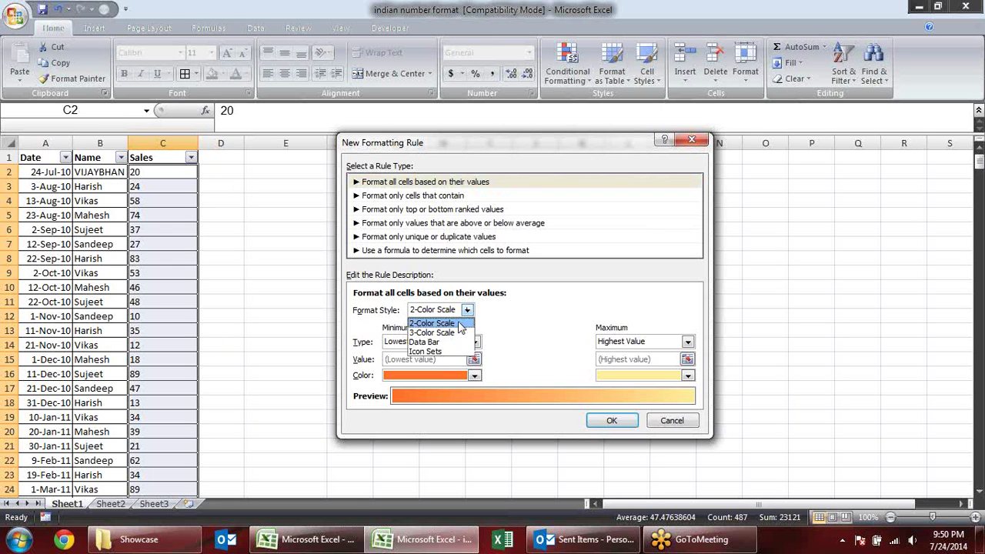
pyautogui.click(462, 325)
pyautogui.click(467, 310)
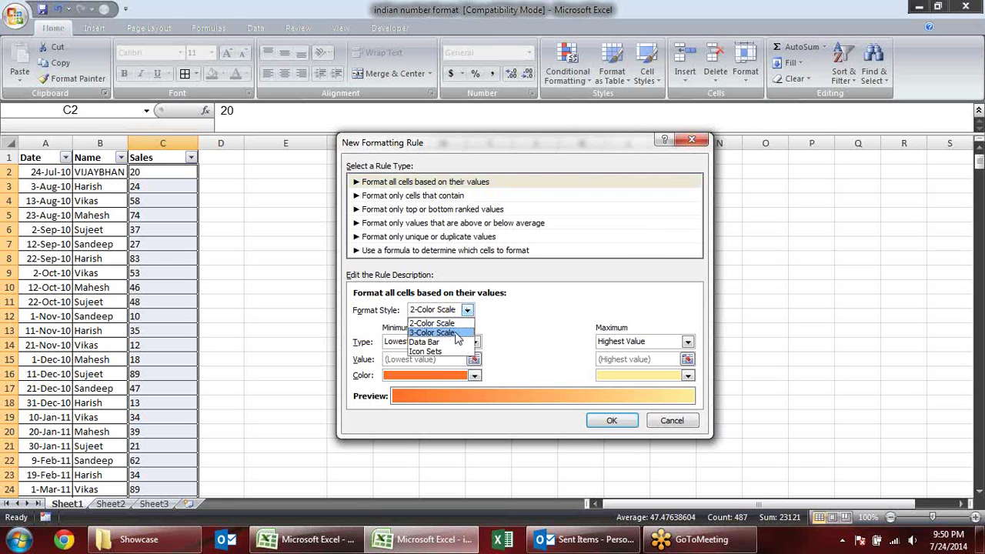
pyautogui.click(460, 333)
pyautogui.click(468, 310)
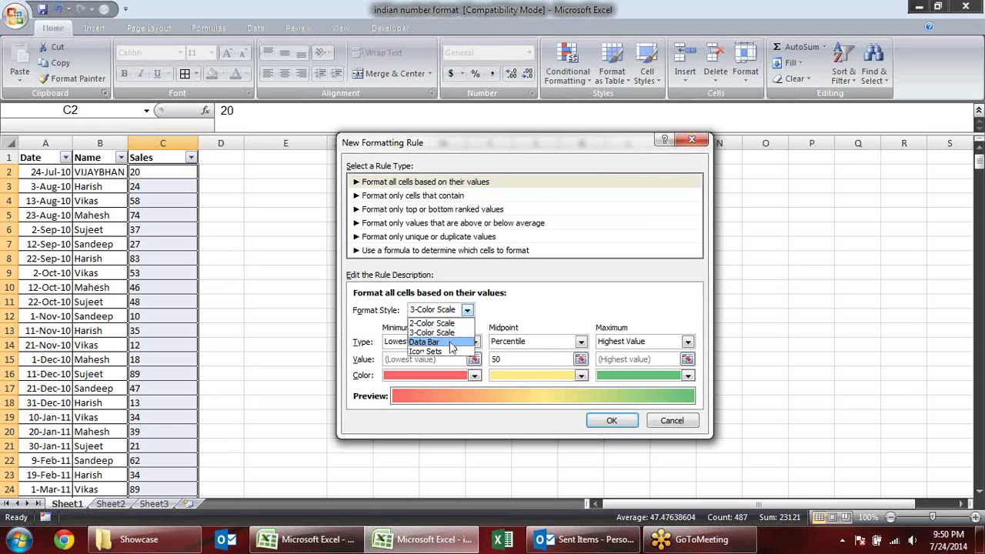
pyautogui.click(455, 342)
pyautogui.click(468, 310)
pyautogui.click(449, 354)
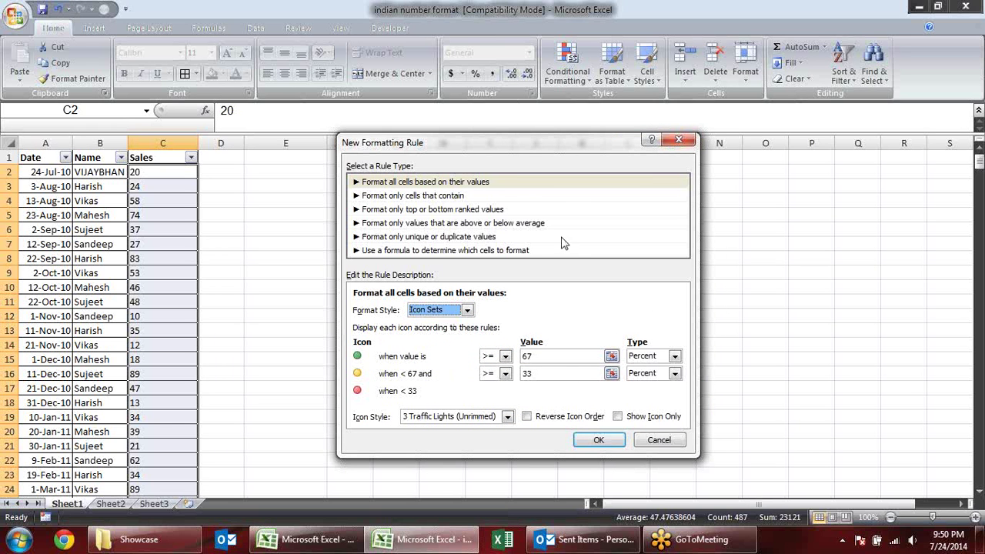
pyautogui.click(467, 310)
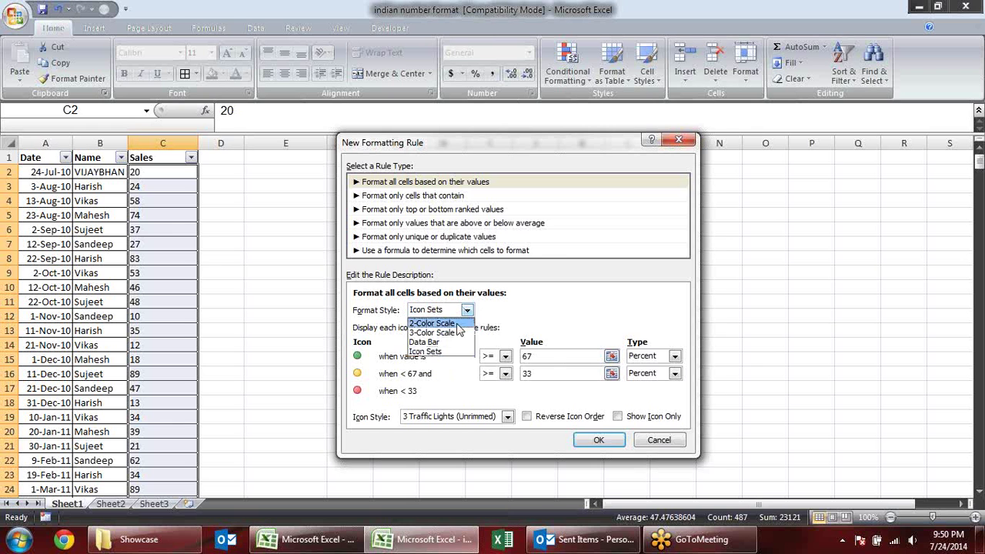
pyautogui.click(433, 333)
pyautogui.click(468, 310)
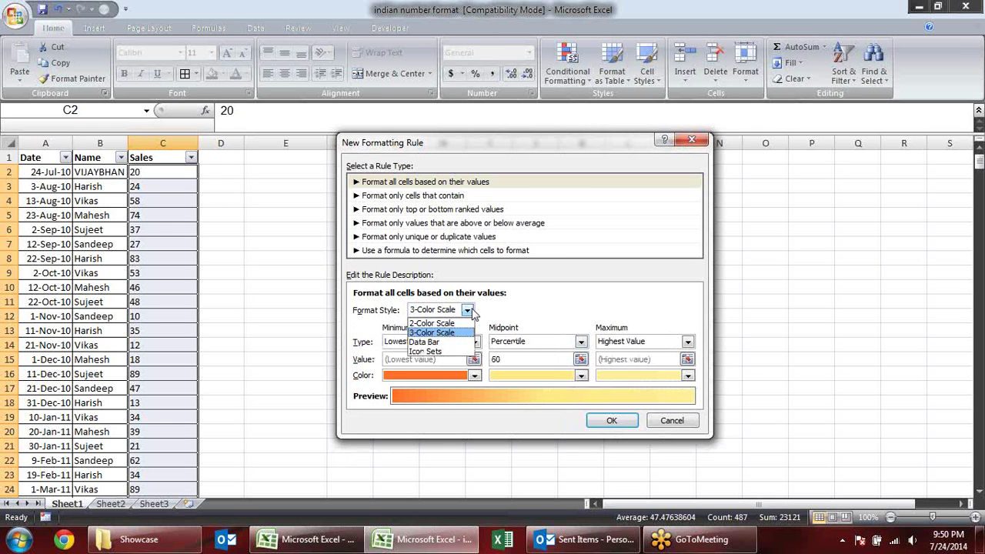
pyautogui.click(452, 342)
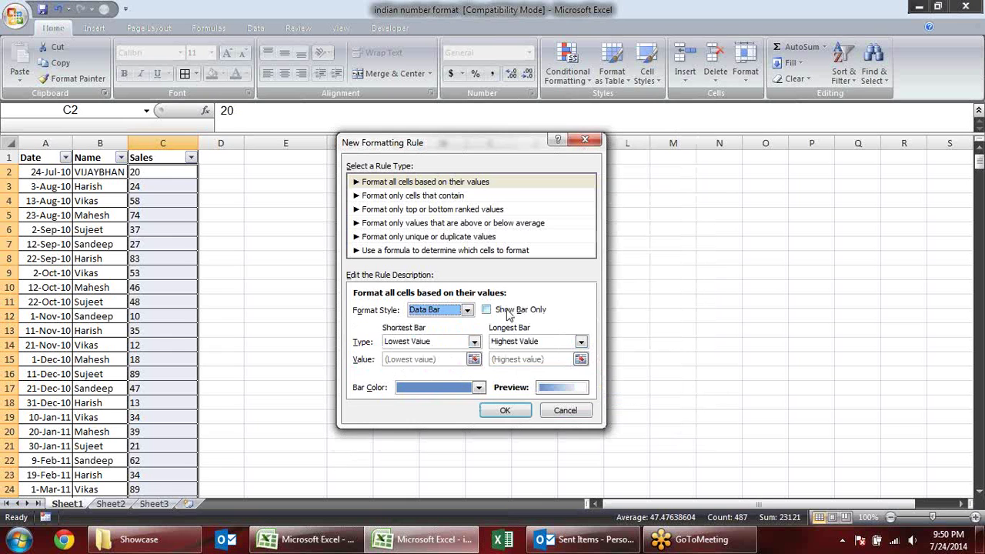
# Apply a data-bar rule to $C$2:$C$488, then delete it and apply the removal
pyautogui.click(512, 410)
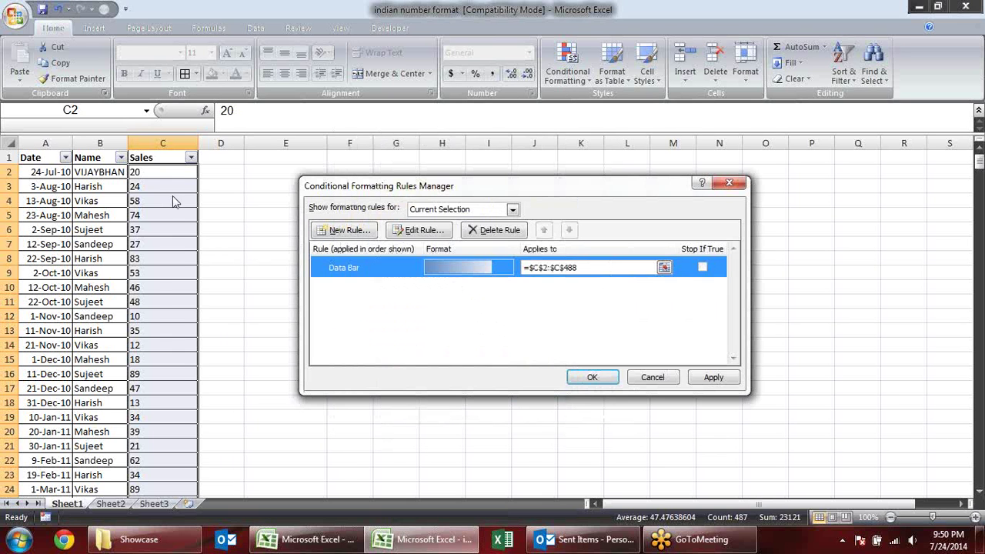
pyautogui.click(702, 382)
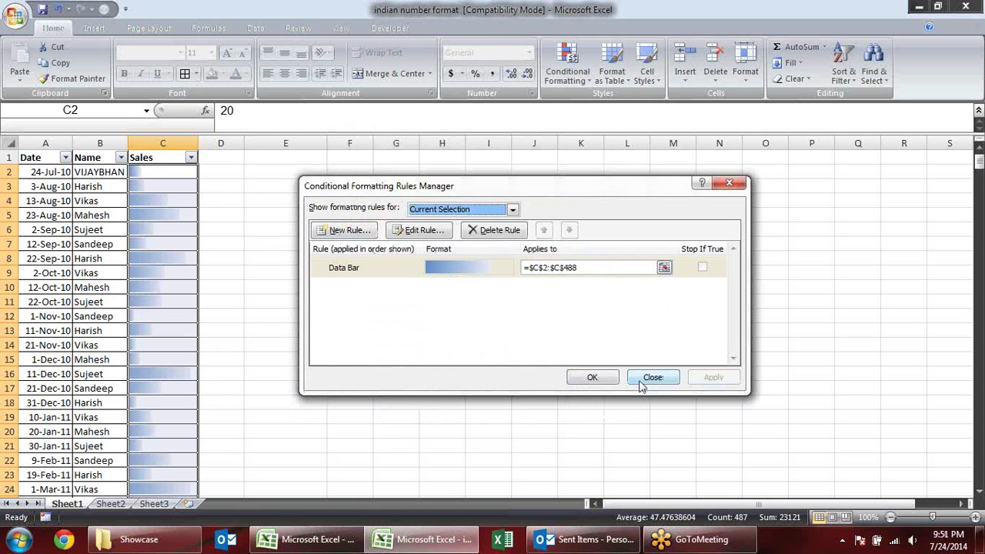
pyautogui.click(435, 267)
pyautogui.press('Delete')
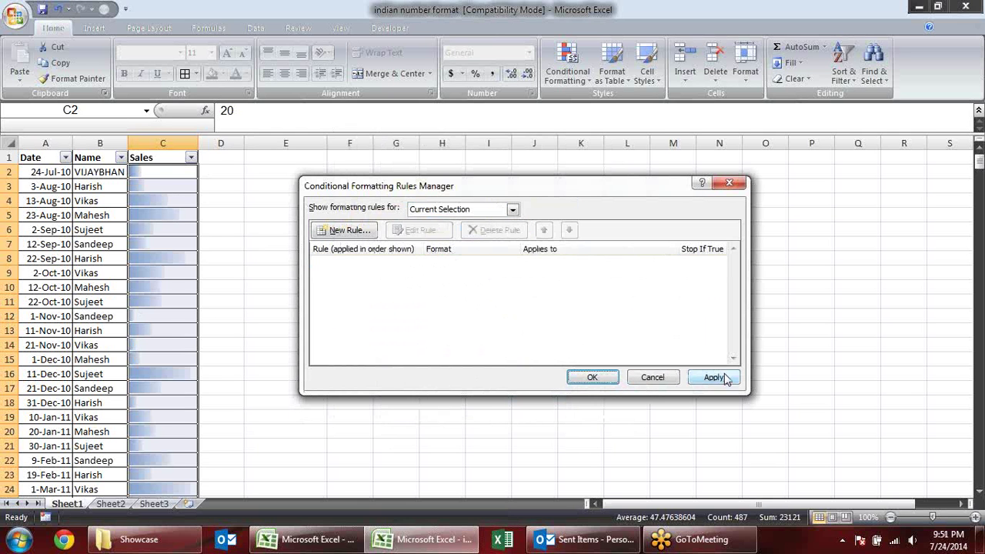
pyautogui.click(714, 377)
pyautogui.click(344, 230)
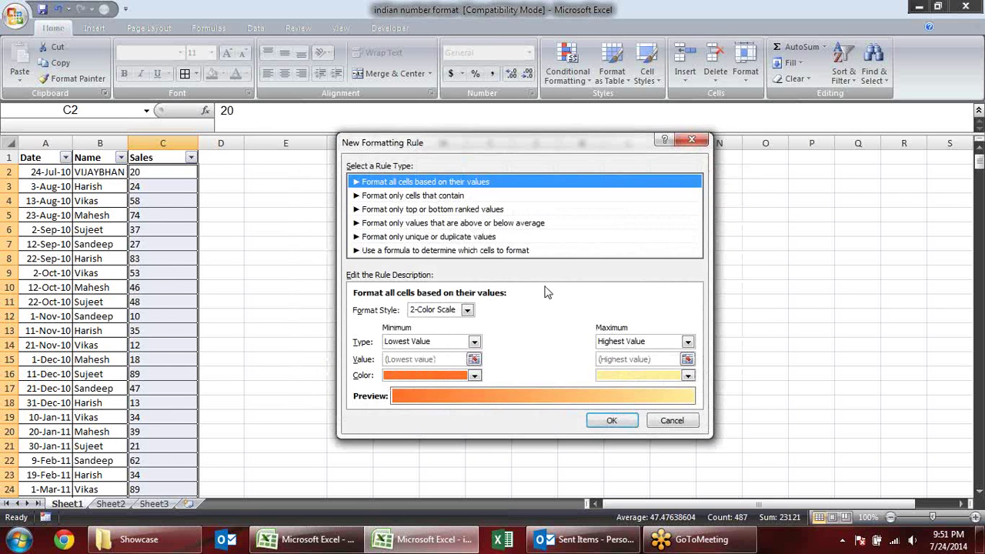
# Try the cell-contains rule type with Blanks, Errors, then Cell Value conditions
pyautogui.click(442, 197)
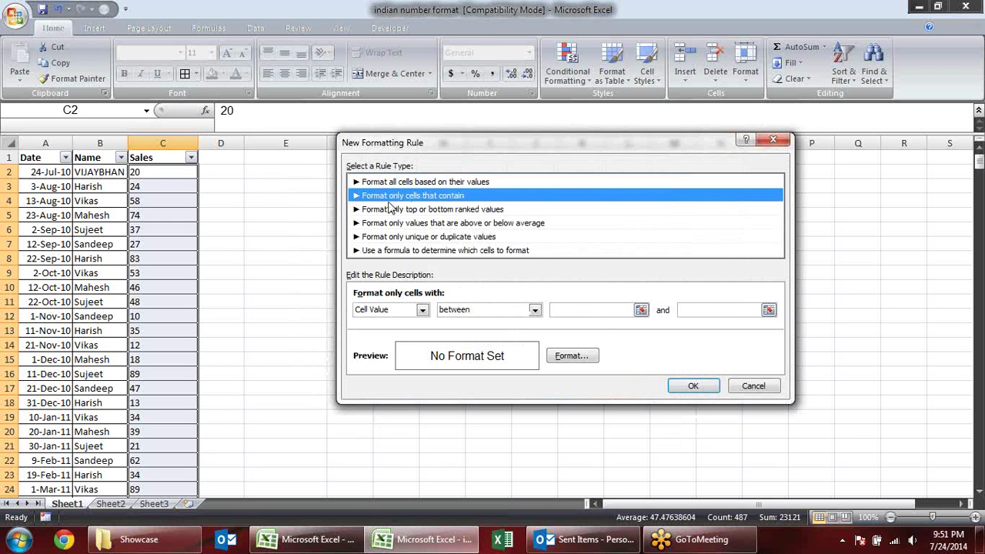
pyautogui.click(422, 310)
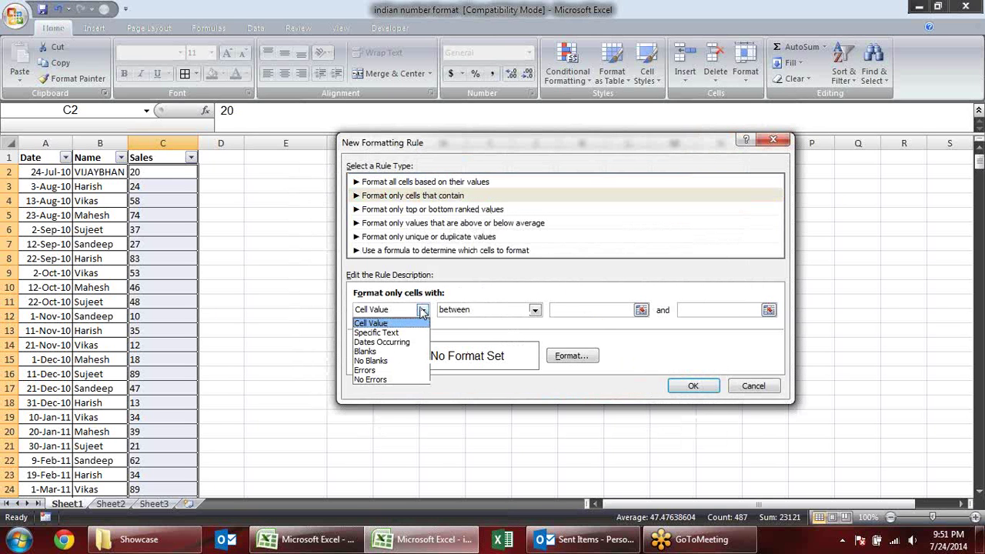
pyautogui.click(401, 353)
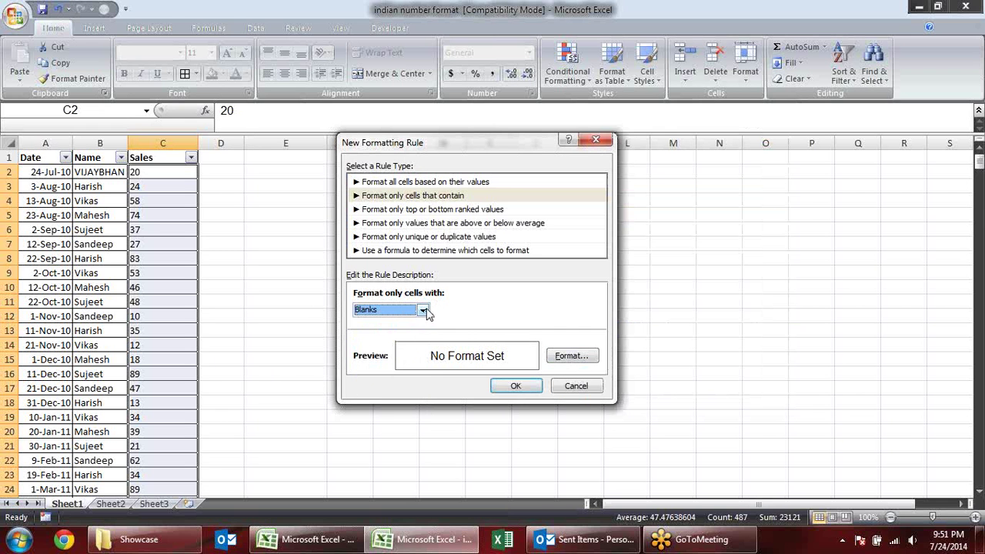
pyautogui.click(423, 310)
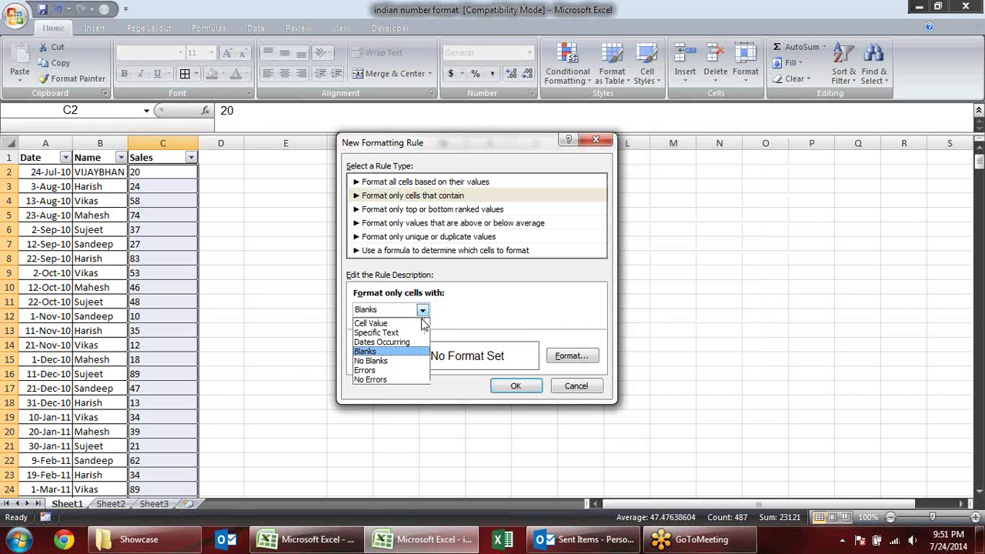
pyautogui.click(394, 371)
pyautogui.click(423, 311)
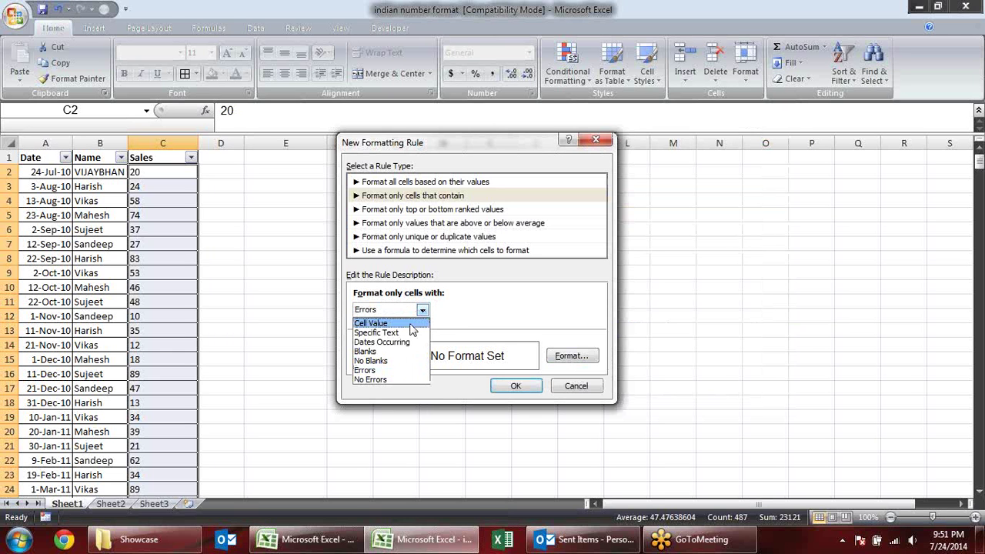
pyautogui.click(373, 323)
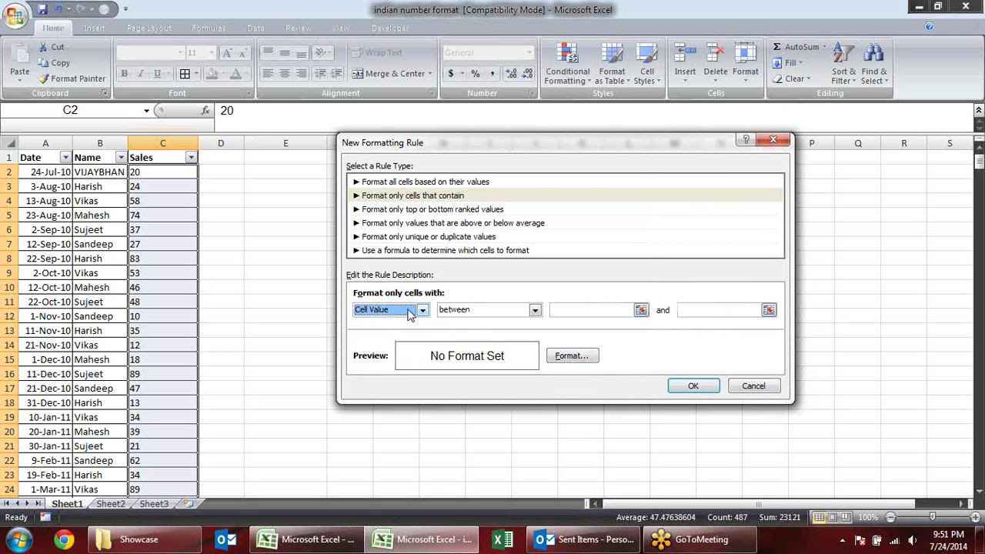
# Keep the between operator, cancel the Format dialog, and switch to top/bottom ranked values
pyautogui.click(535, 311)
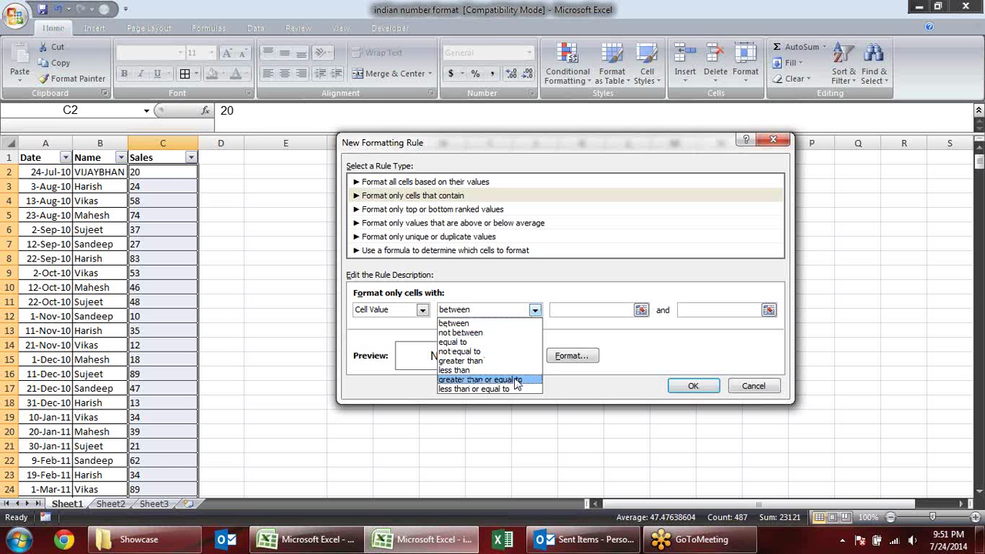
pyautogui.click(612, 347)
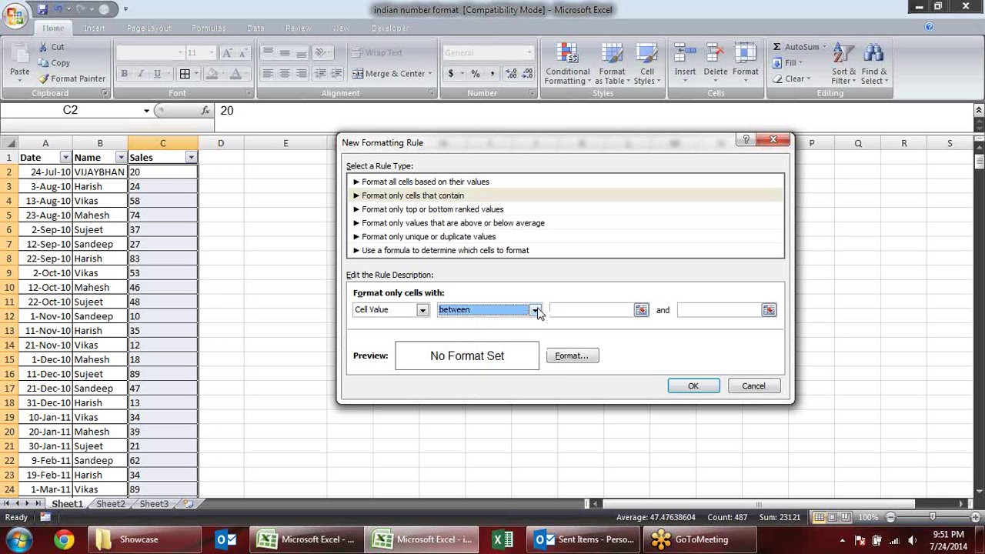
pyautogui.click(562, 355)
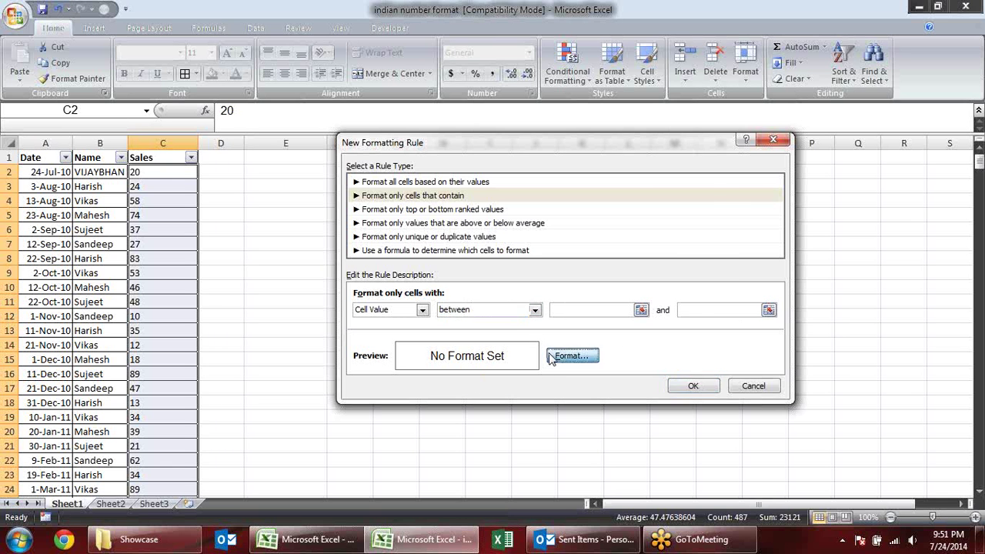
pyautogui.click(677, 435)
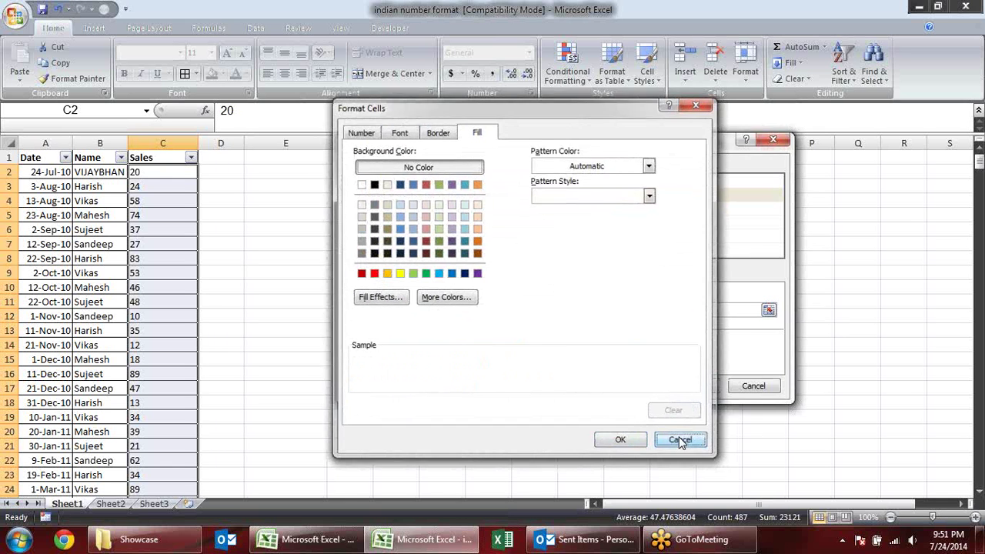
pyautogui.click(484, 210)
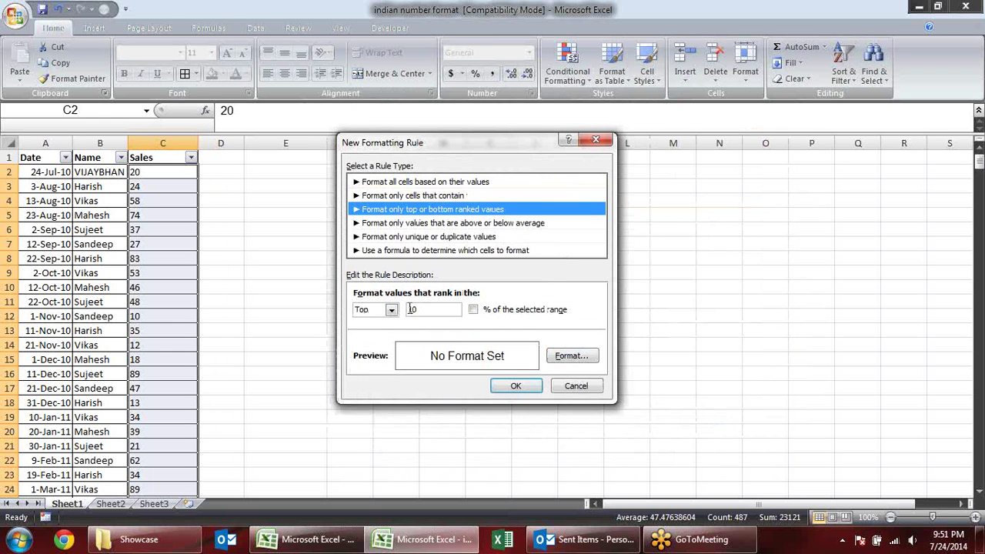
# Keep Top 10, toggle '% of the selected range' on and off, then choose above/below average
pyautogui.click(391, 310)
pyautogui.click(437, 308)
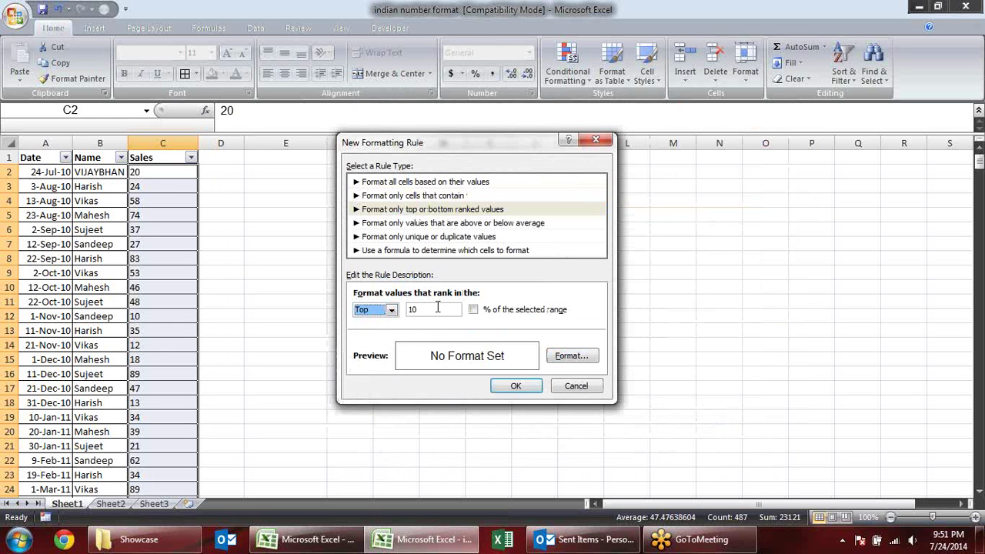
pyautogui.click(438, 308)
pyautogui.click(474, 310)
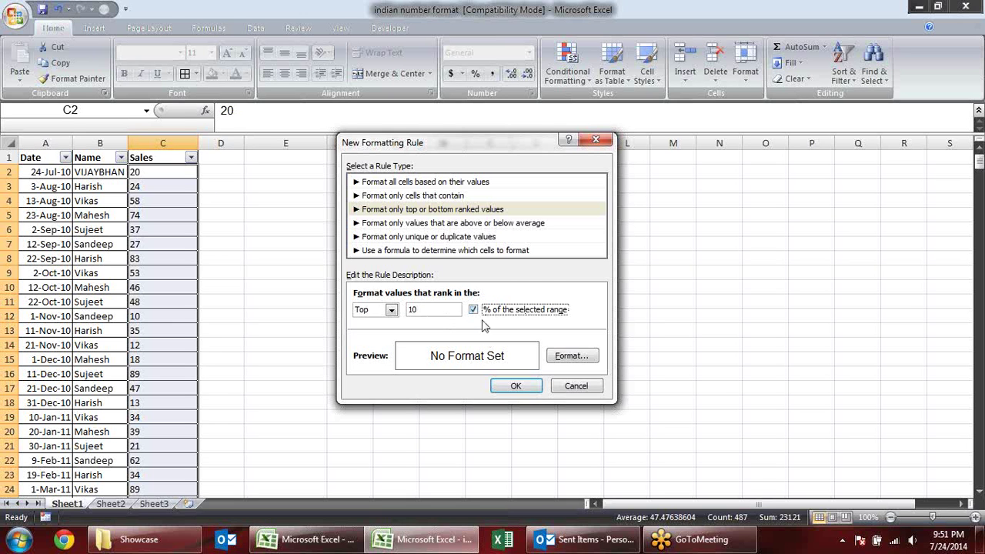
pyautogui.click(474, 310)
pyautogui.click(454, 225)
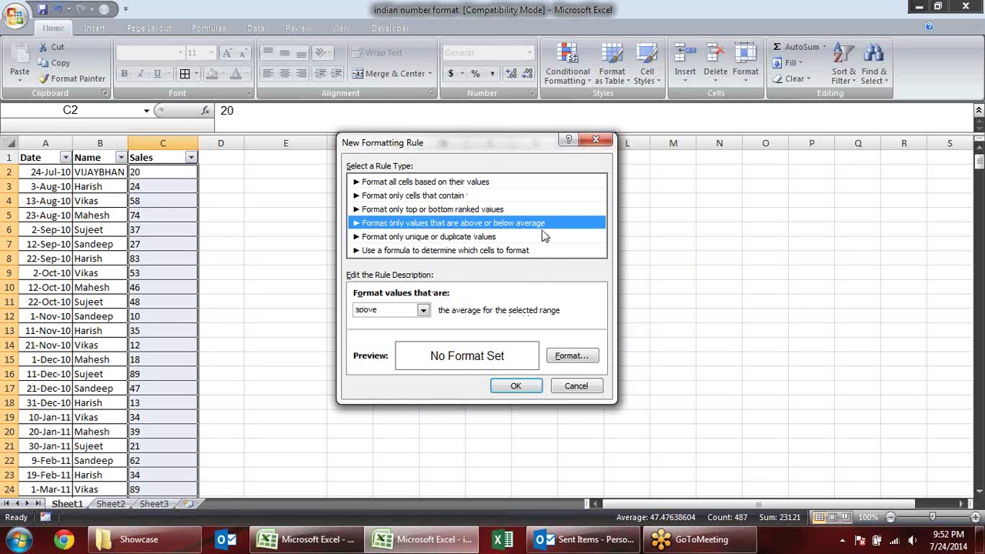
# Browse the above-average, duplicate-values and formula rule types, then cancel and close the Rules Manager
pyautogui.click(423, 310)
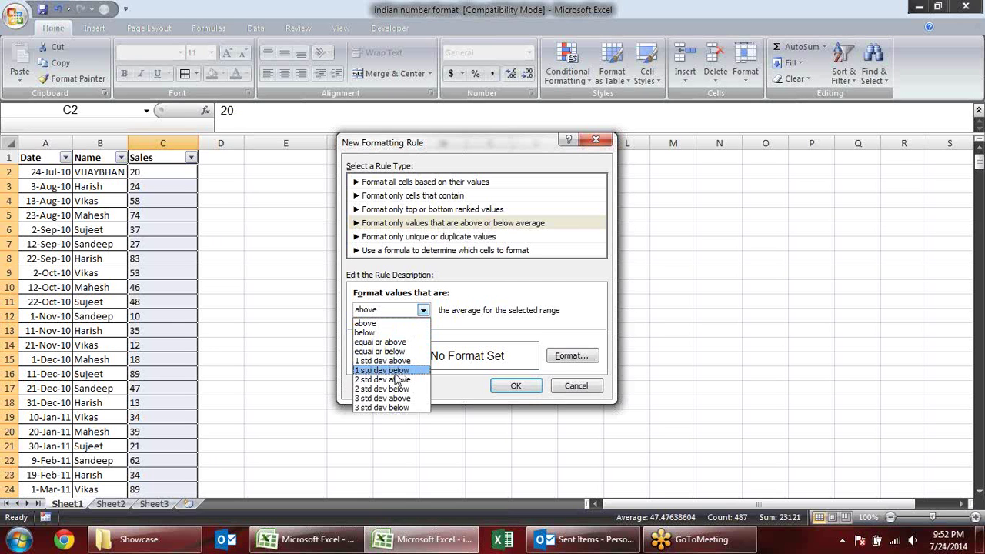
pyautogui.click(555, 308)
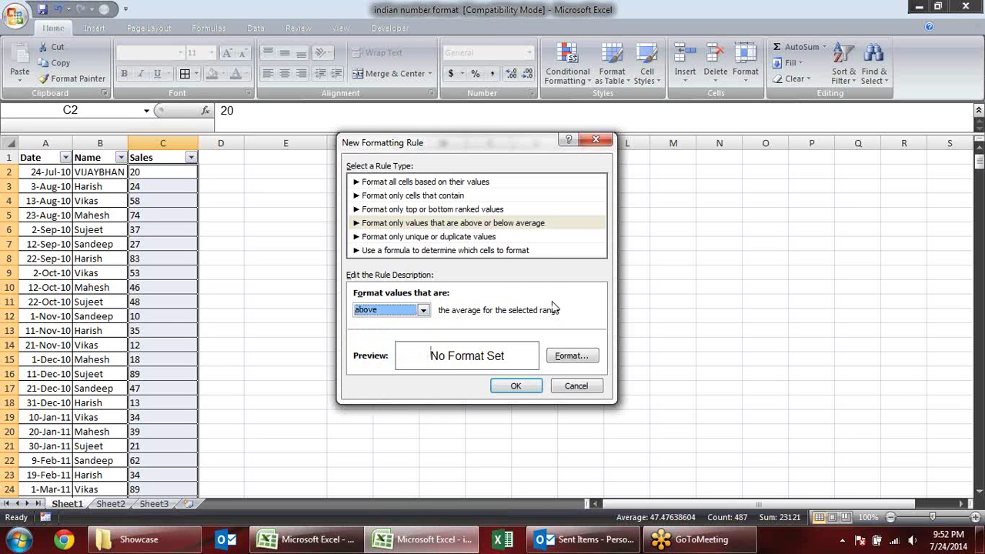
pyautogui.click(512, 238)
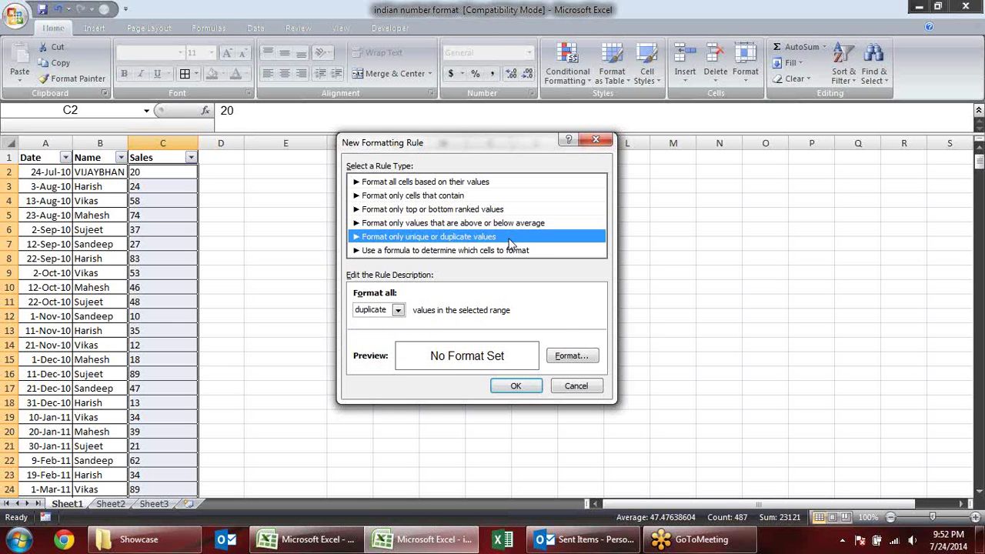
pyautogui.click(398, 313)
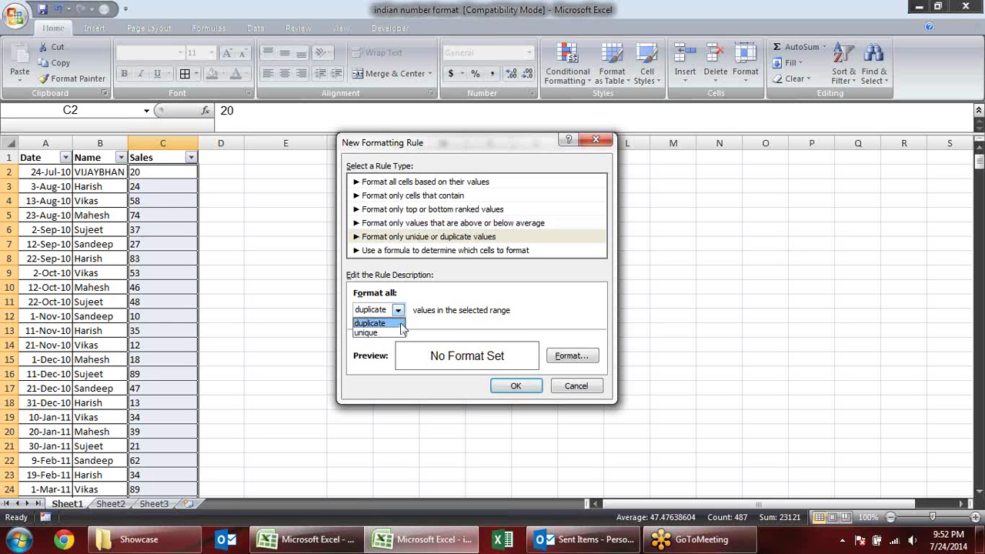
pyautogui.click(402, 323)
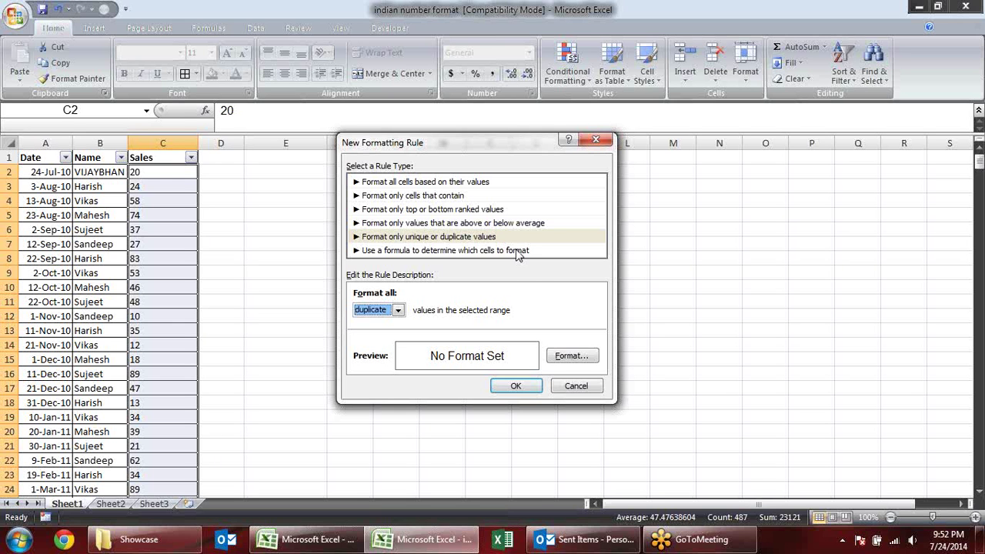
pyautogui.click(518, 251)
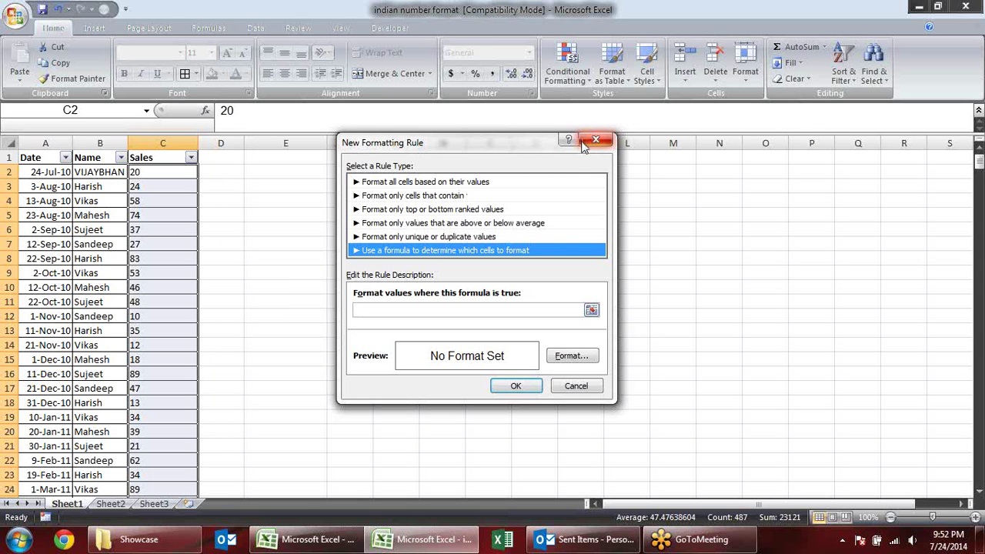
pyautogui.click(583, 142)
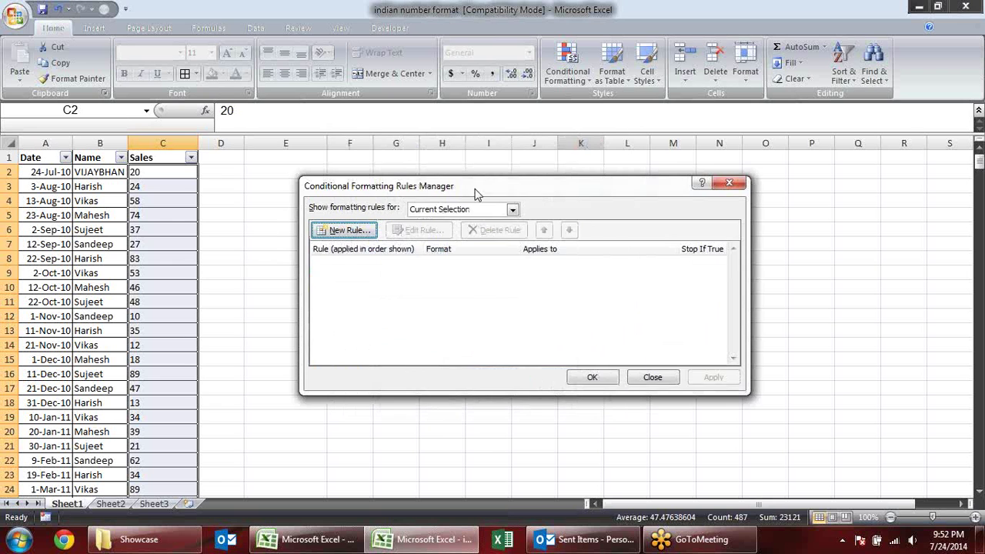
pyautogui.click(732, 185)
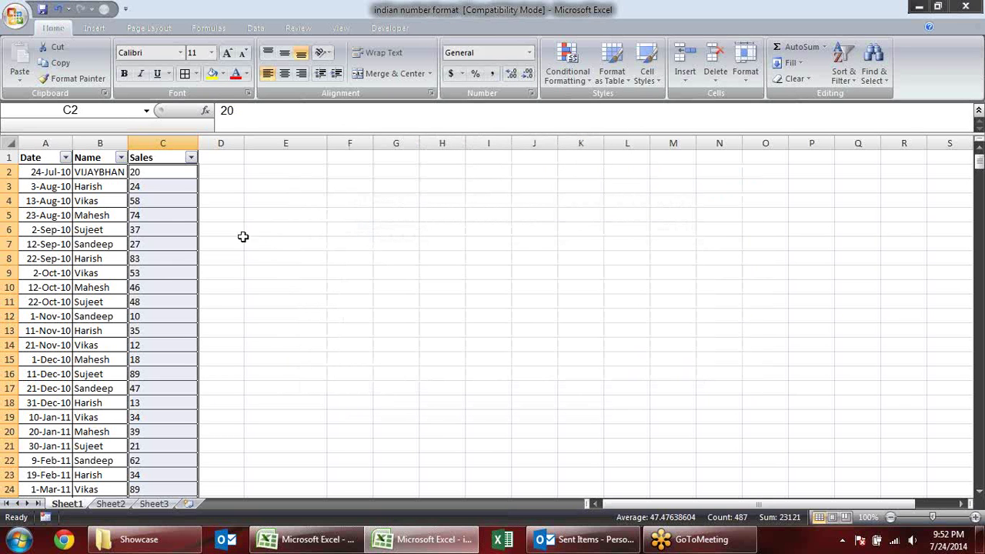
# Test a yellow fill on A4:C4, undo it, and widen column D slightly
pyautogui.click(113, 320)
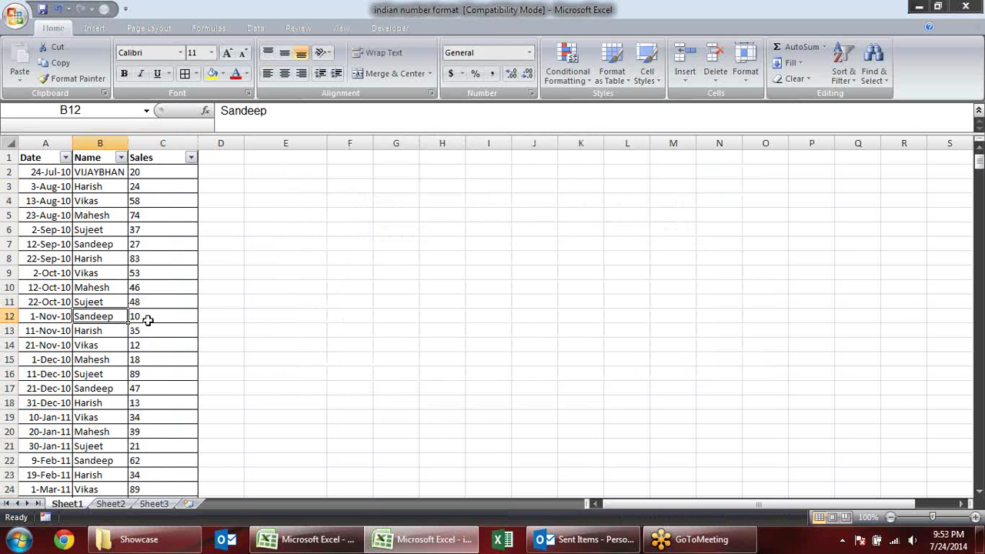
pyautogui.click(148, 320)
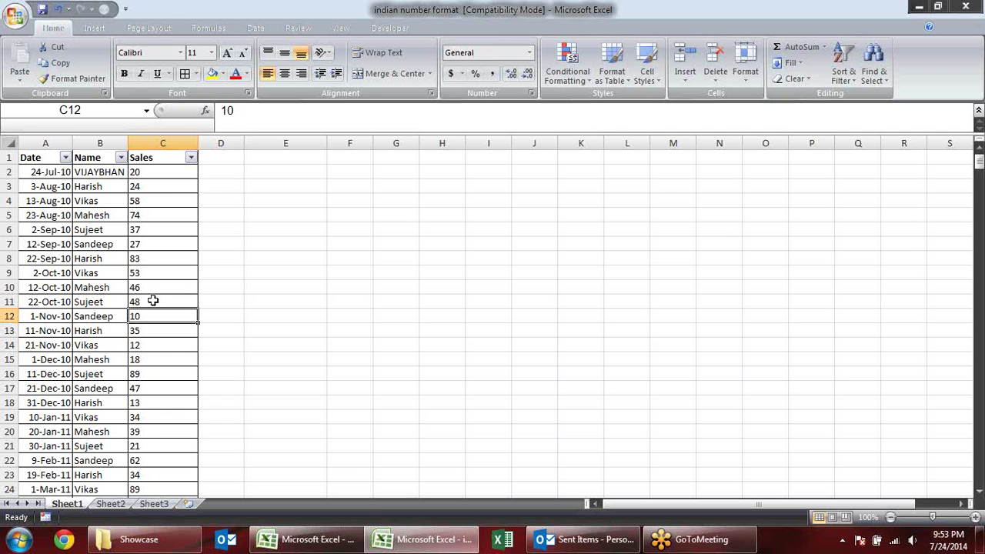
pyautogui.moveTo(164, 200); pyautogui.dragTo(27, 201)
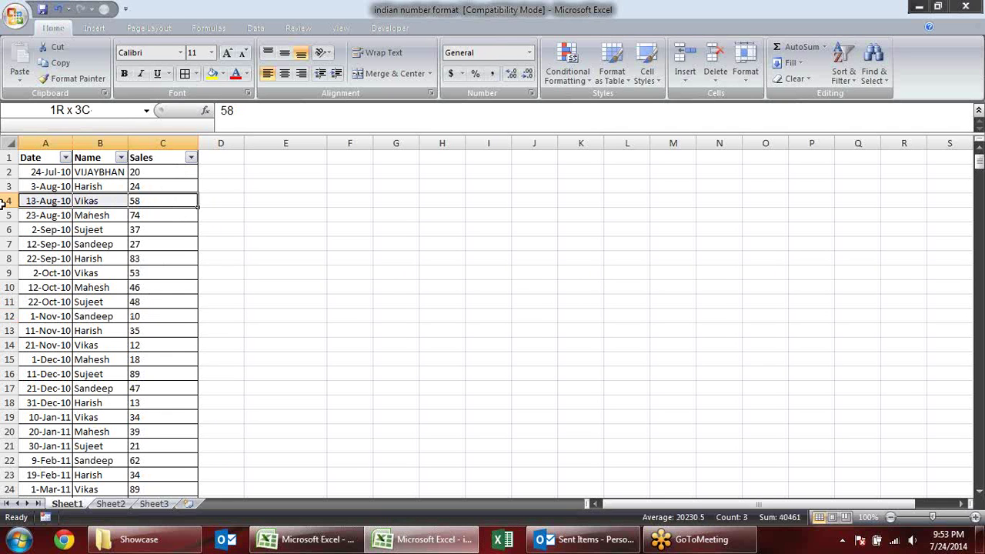
pyautogui.click(216, 80)
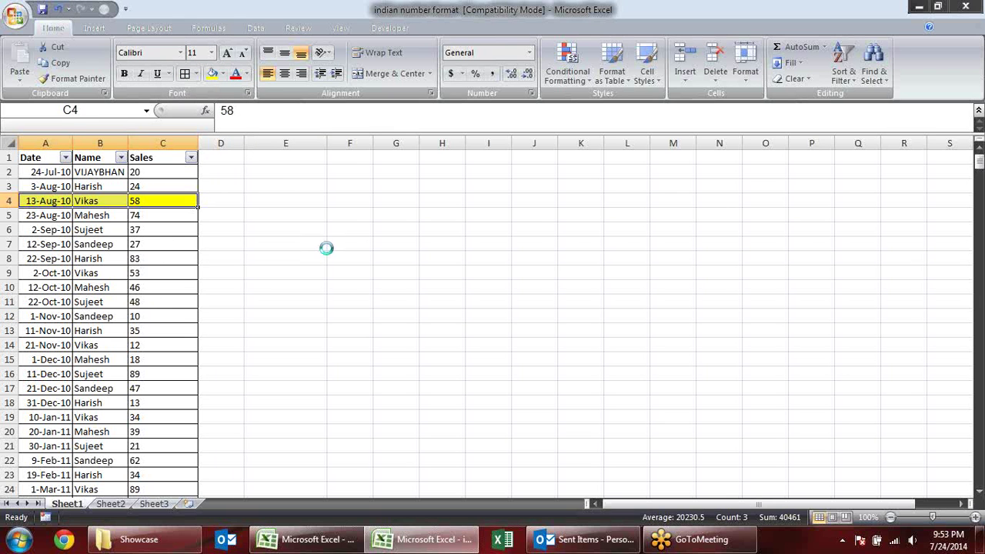
pyautogui.hotkey('ctrl', 'z')
pyautogui.click(223, 175)
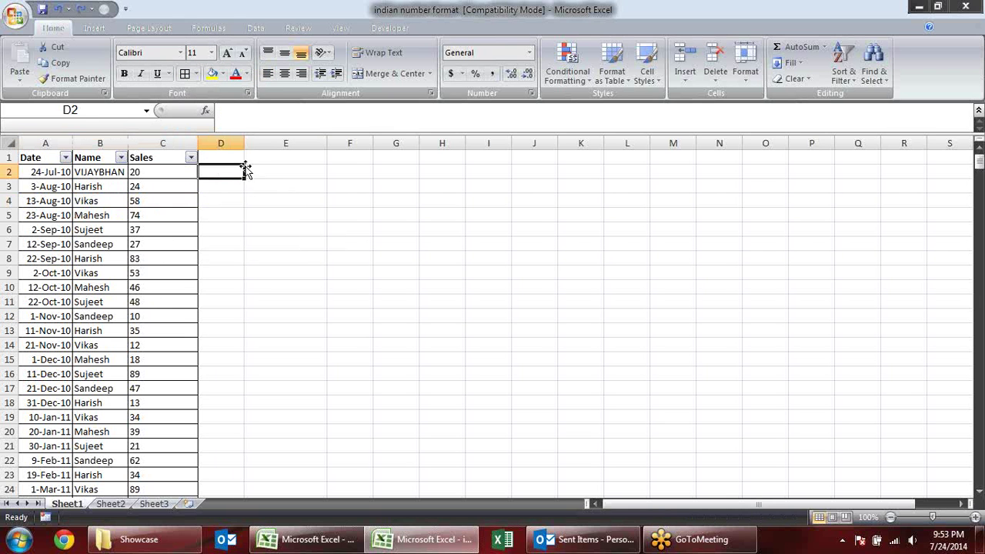
pyautogui.moveTo(245, 144); pyautogui.dragTo(254, 144)
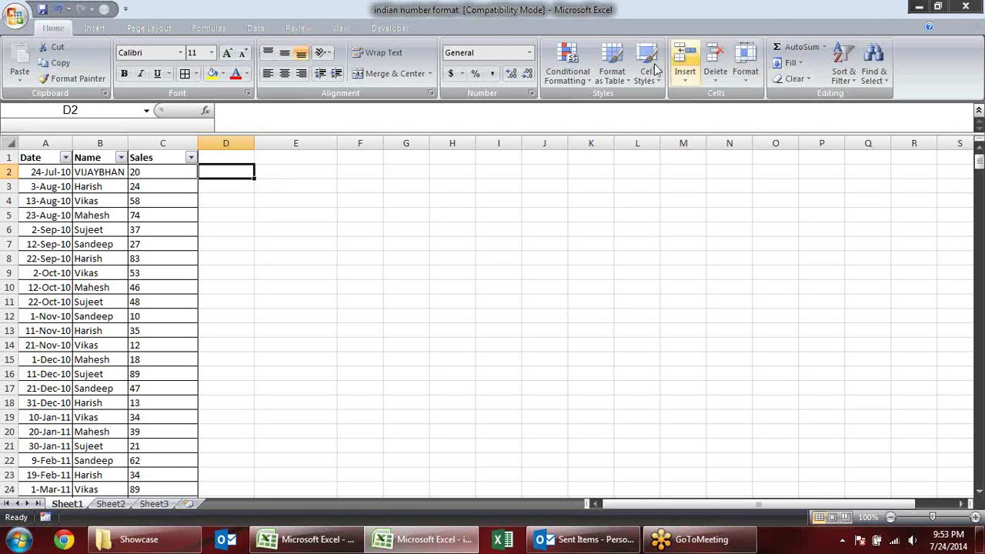
pyautogui.click(568, 63)
pyautogui.click(574, 291)
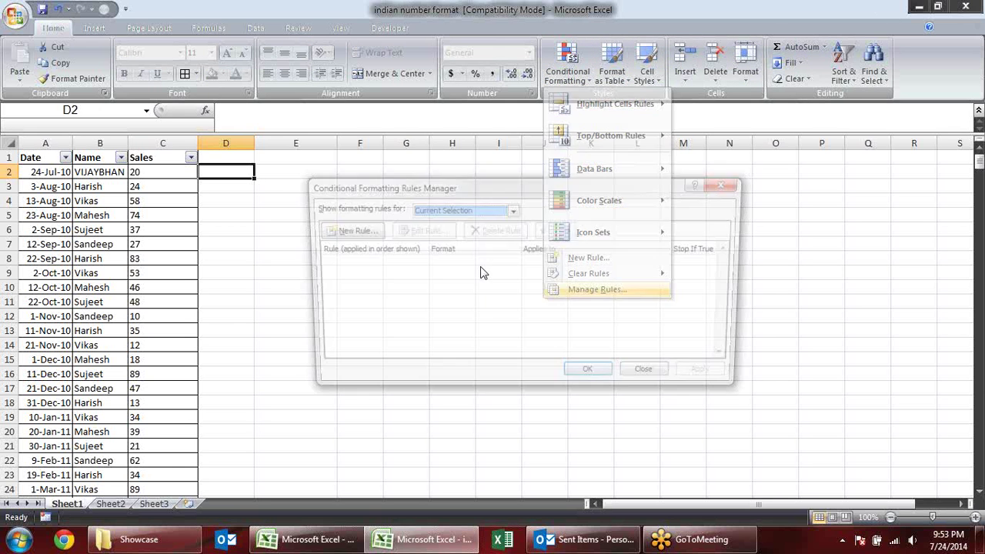
pyautogui.click(350, 231)
pyautogui.click(394, 251)
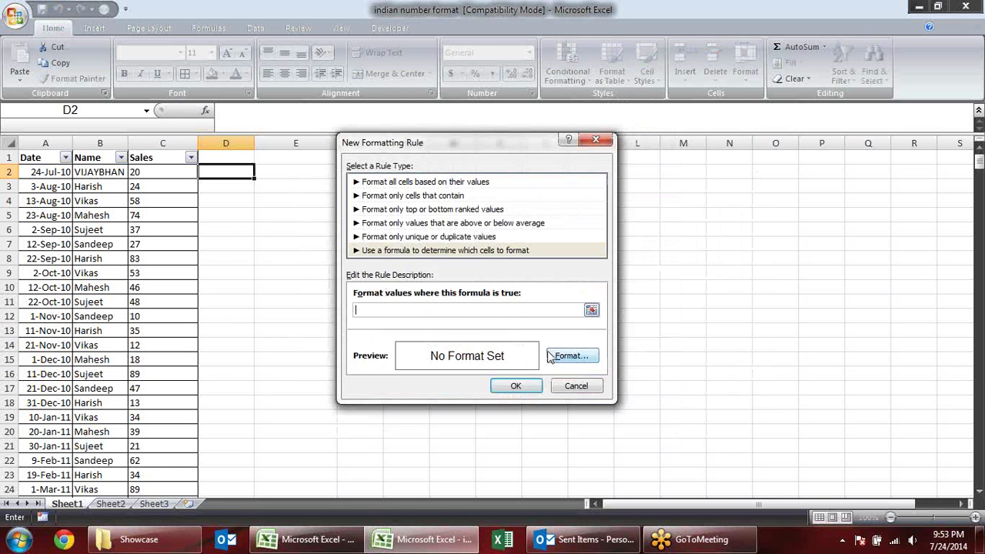
pyautogui.click(572, 355)
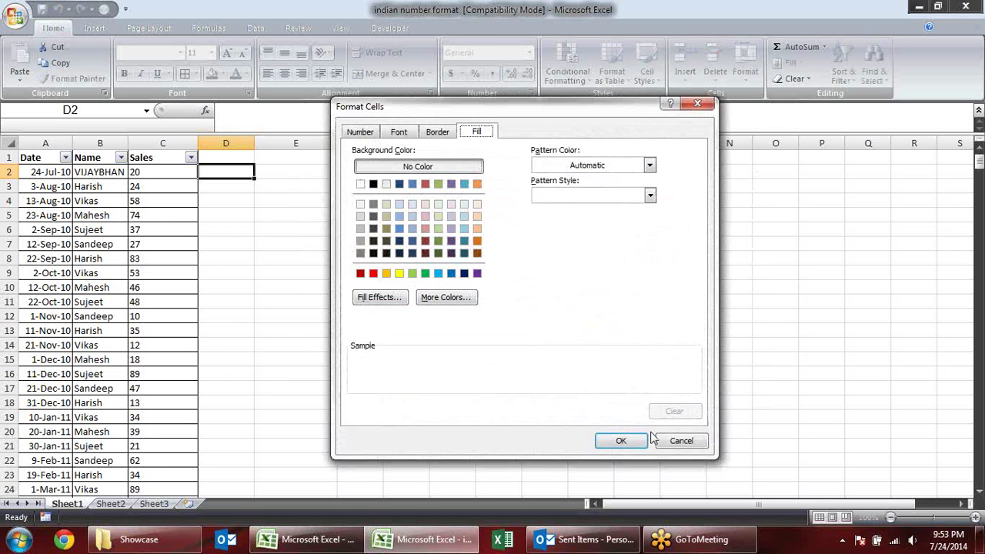
pyautogui.click(685, 441)
pyautogui.click(576, 386)
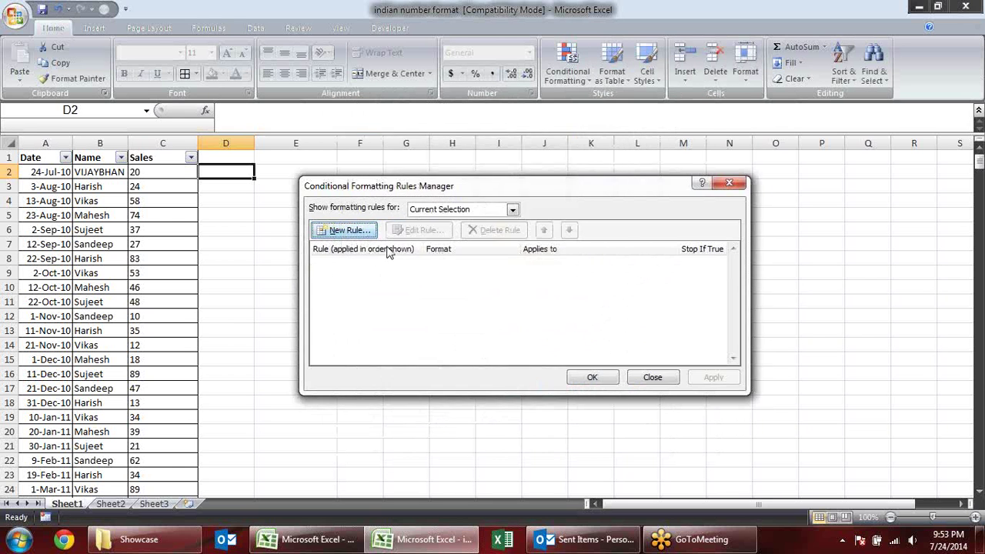
pyautogui.click(653, 377)
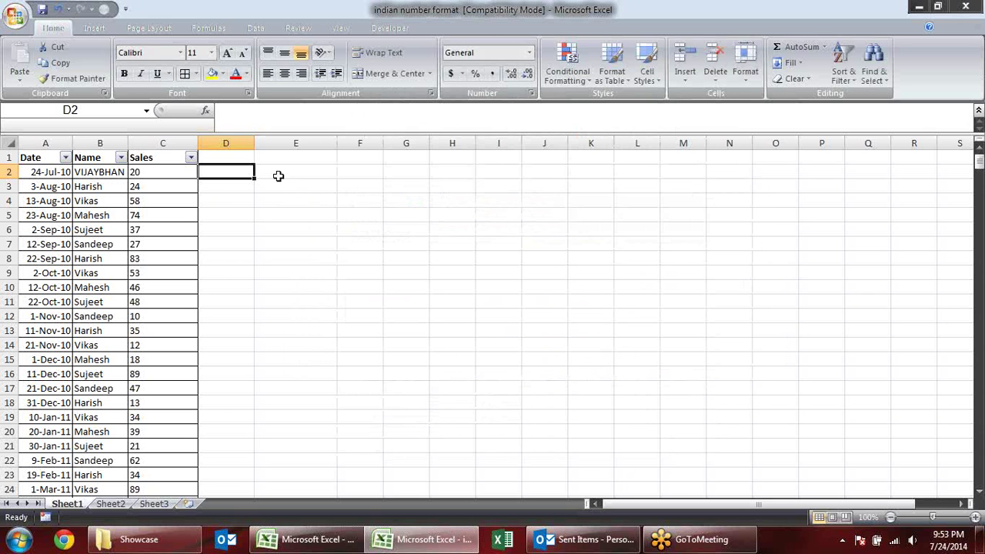
# Enter =C2>50 in D2
pyautogui.write('=')
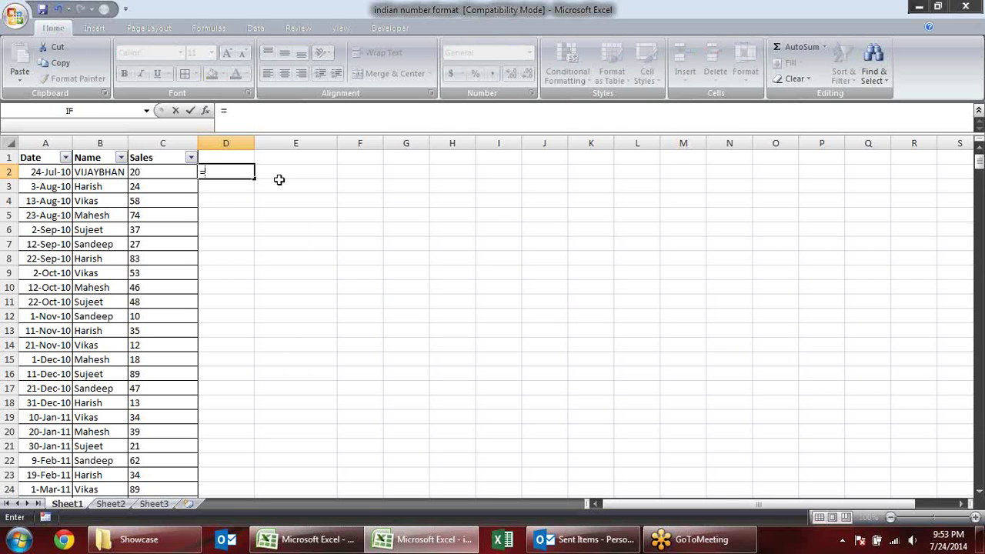
pyautogui.press('Left')
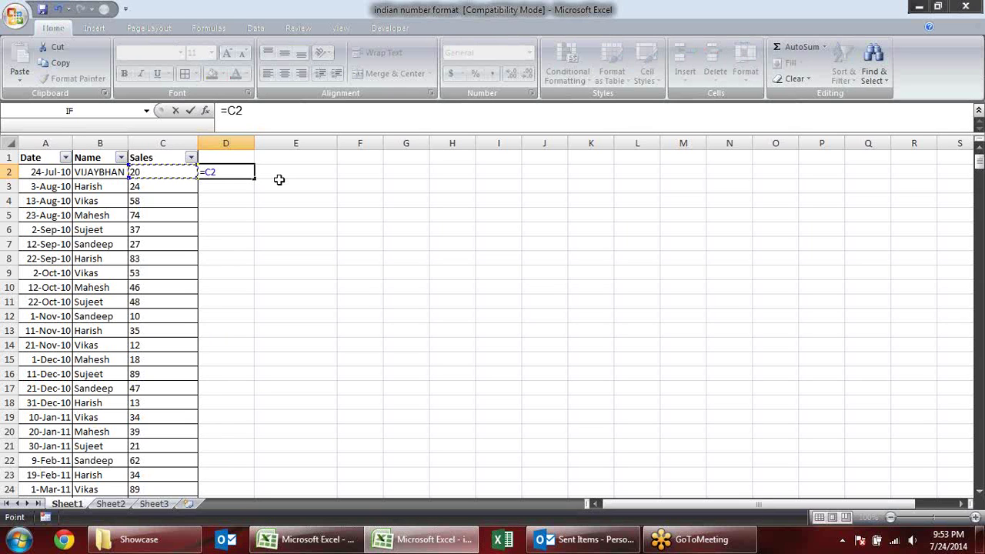
pyautogui.write('>')
pyautogui.press('BackSpace')
pyautogui.write('=')
pyautogui.press('BackSpace')
pyautogui.write('50')
pyautogui.press('Return')
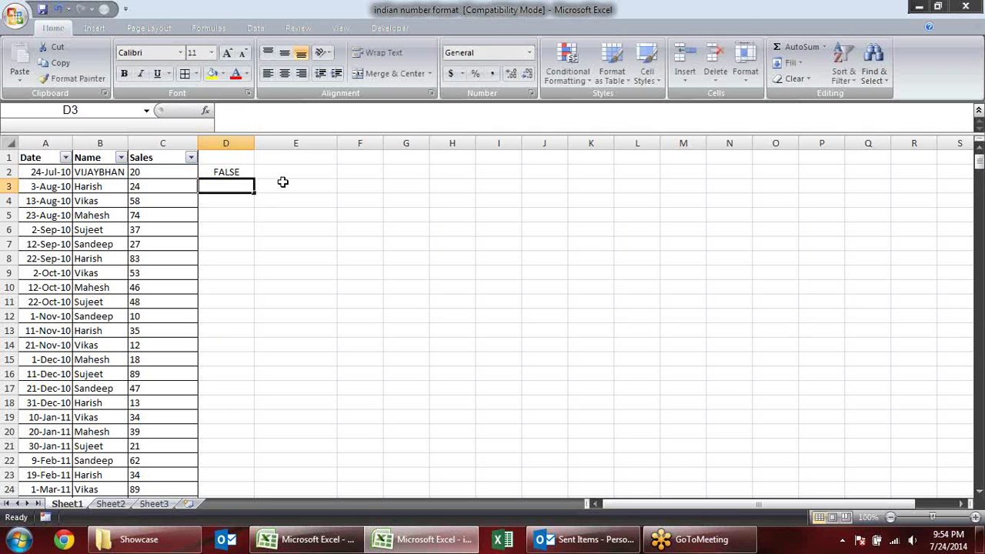
# In E2, enter a formula testing whether B2 equals the salesperson's name
pyautogui.click(270, 172)
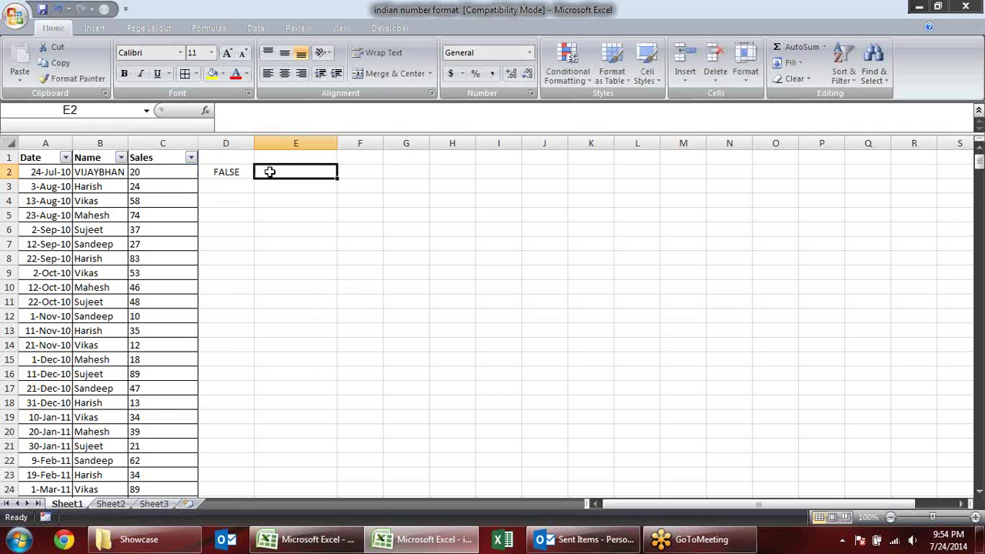
pyautogui.write('=')
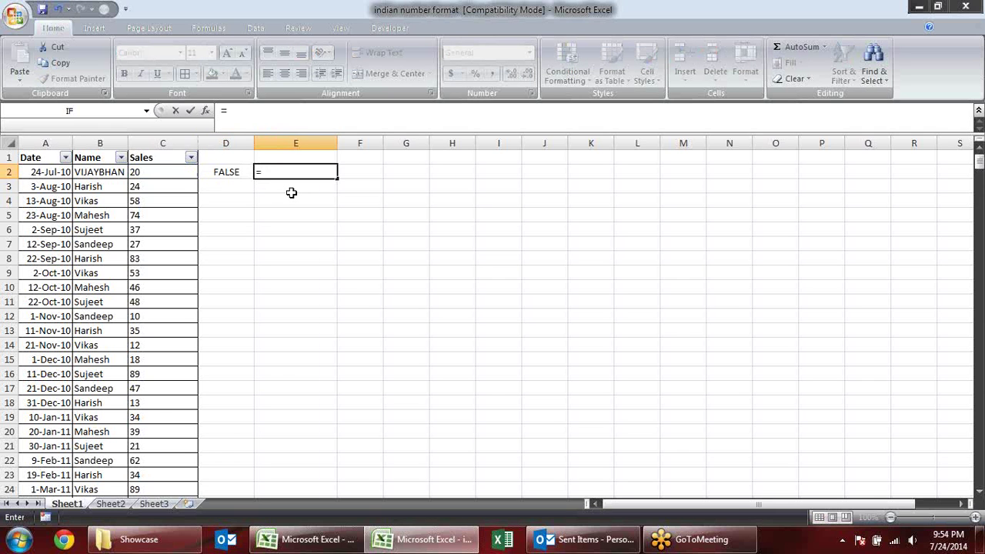
pyautogui.press('Left')
pyautogui.press('Left')
pyautogui.press('Left')
pyautogui.write('=')
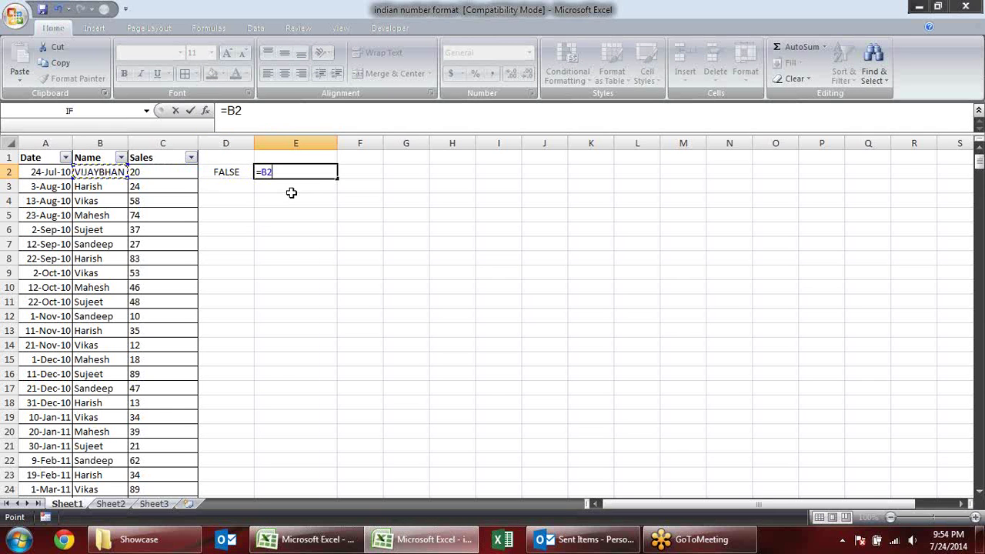
pyautogui.write('"s')
pyautogui.press('BackSpace')
pyautogui.write('Sand')
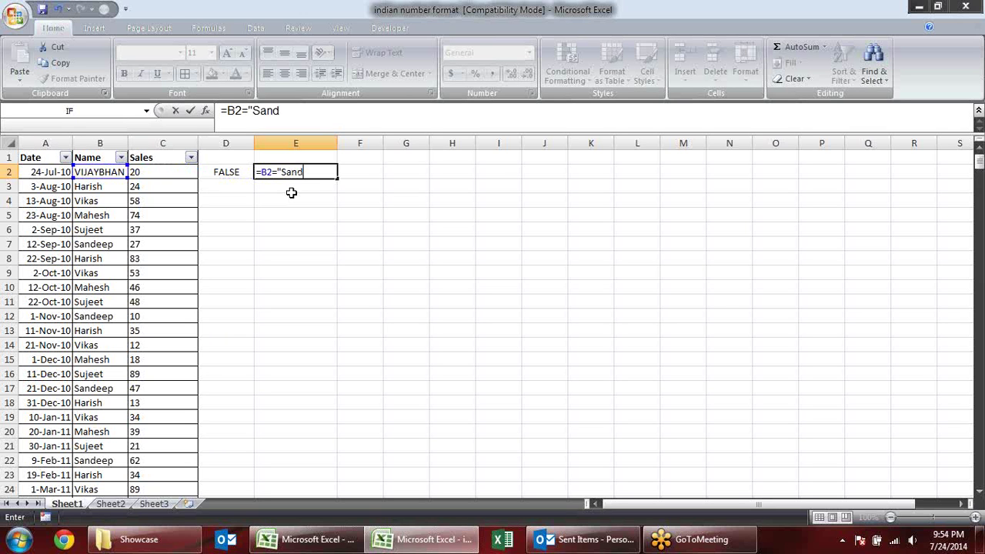
pyautogui.write('eep')
pyautogui.press('Return')
# Inspect the name-check formula in E2 without changing it
pyautogui.click(246, 172)
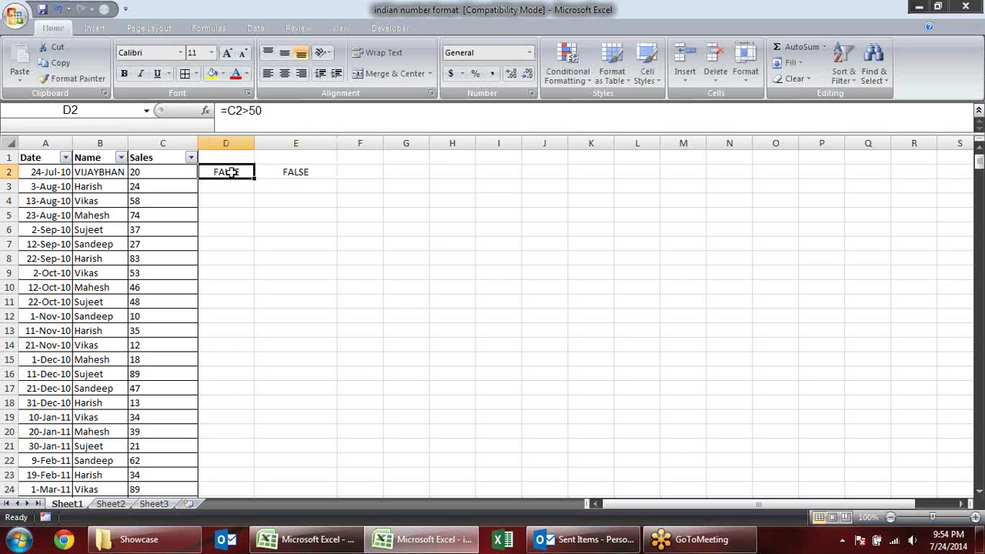
pyautogui.click(264, 171)
pyautogui.doubleClick(319, 171)
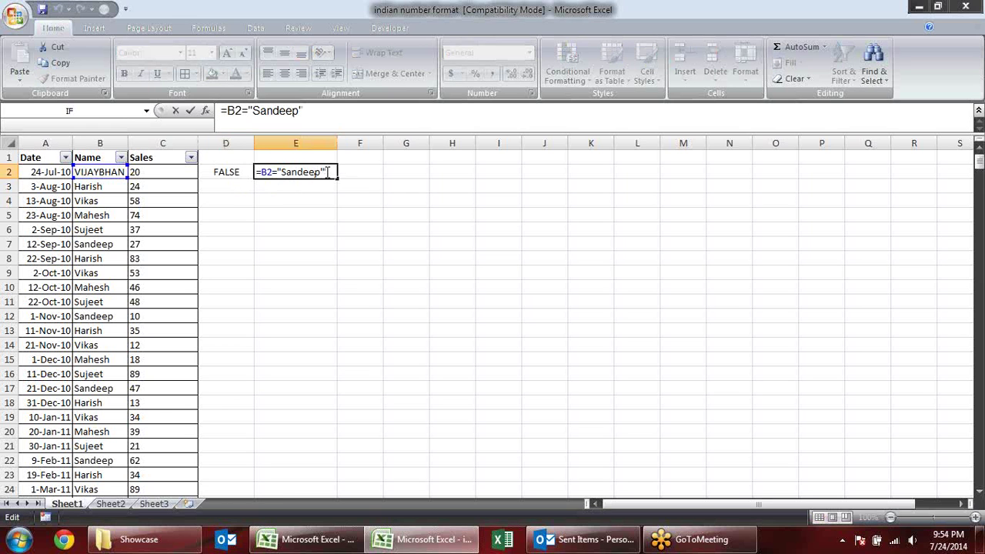
pyautogui.moveTo(330, 171); pyautogui.dragTo(226, 176)
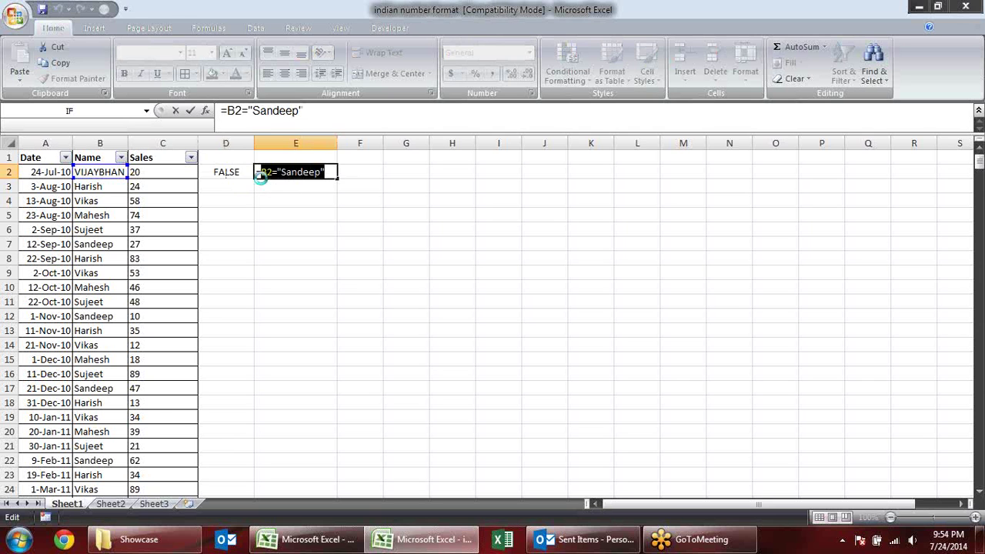
pyautogui.keyDown('shift'); pyautogui.click(260, 172); pyautogui.keyUp('shift')
pyautogui.press('Escape')
# Wrap D2's test in AND, adding the B2 name check as the second condition
pyautogui.click(227, 172)
pyautogui.doubleClick(227, 172)
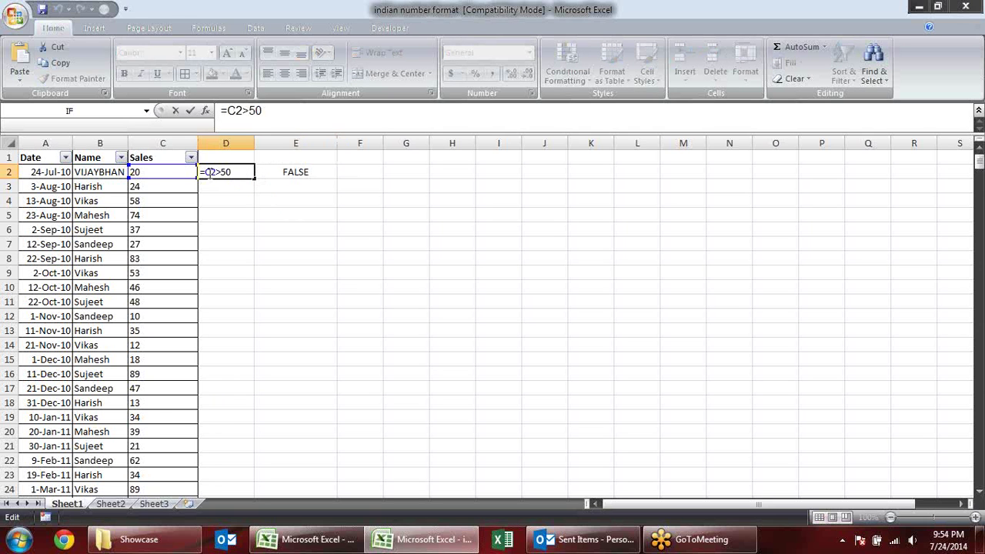
pyautogui.write('and')
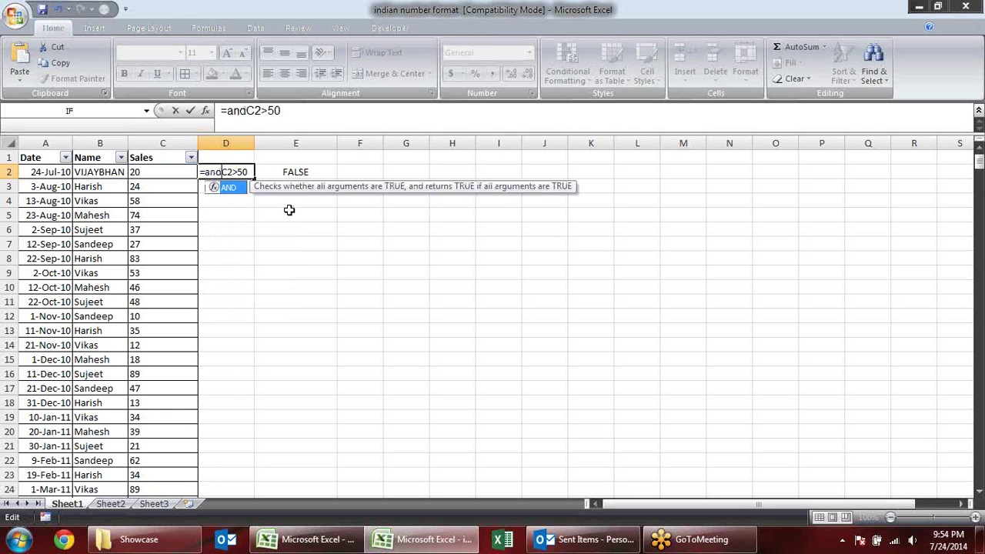
pyautogui.press('Tab')
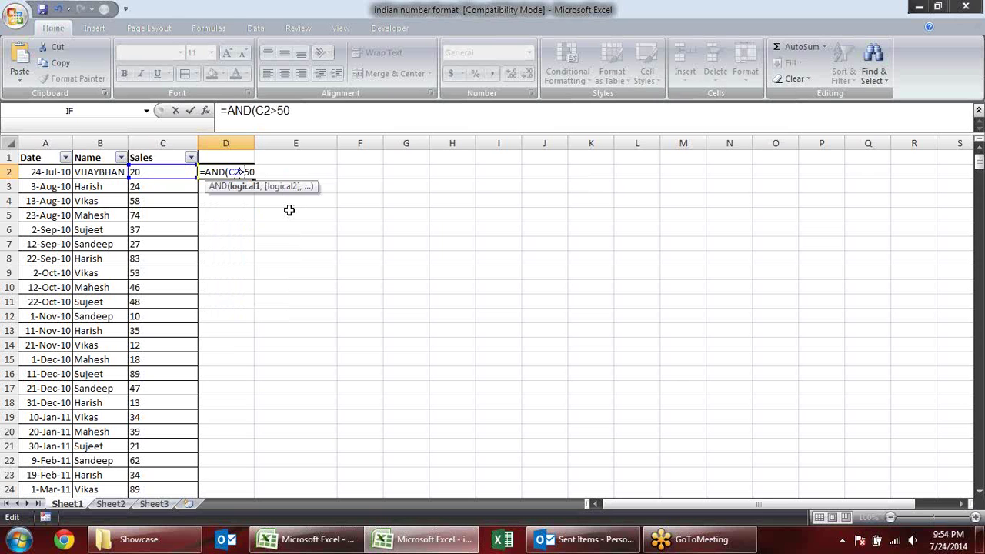
pyautogui.write(',')
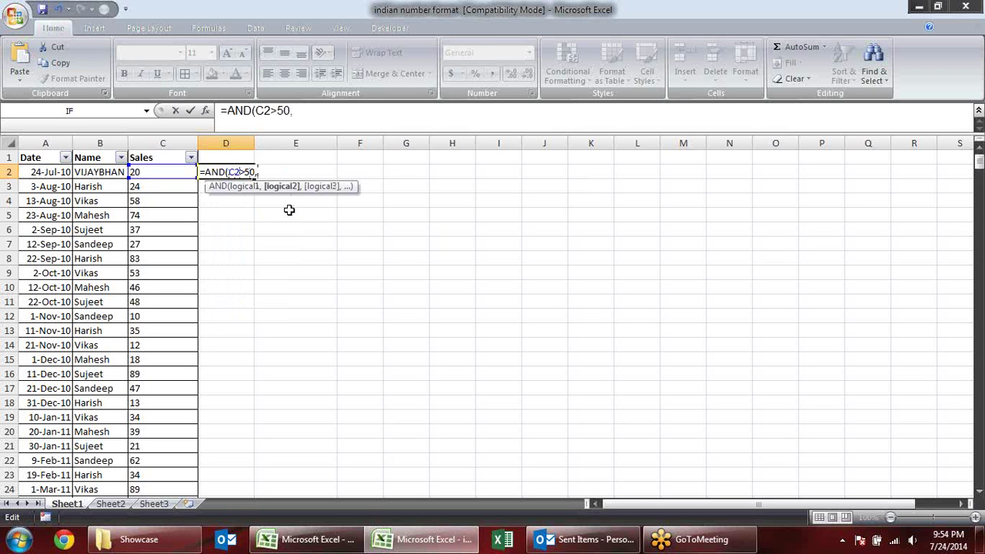
pyautogui.write('B2="Sandeep"')
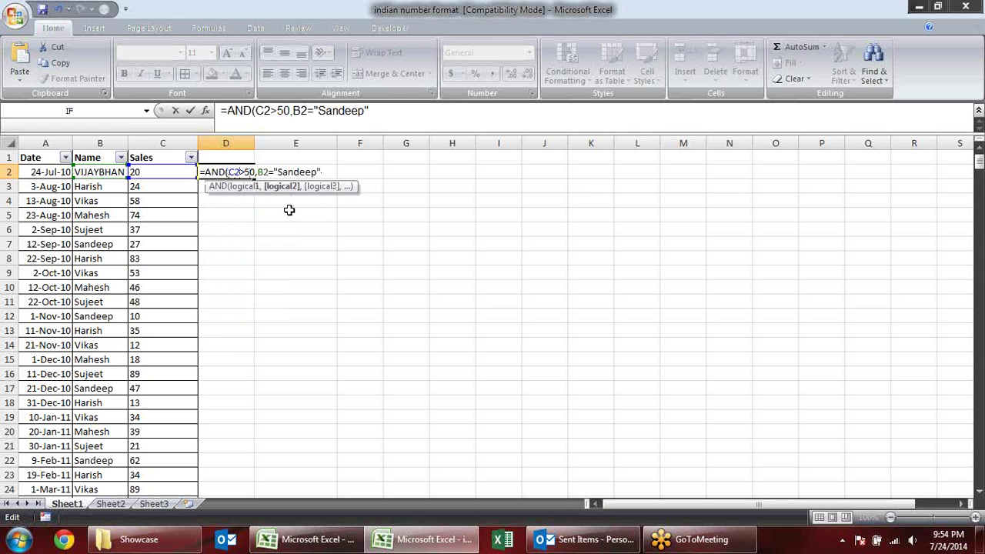
pyautogui.write(')')
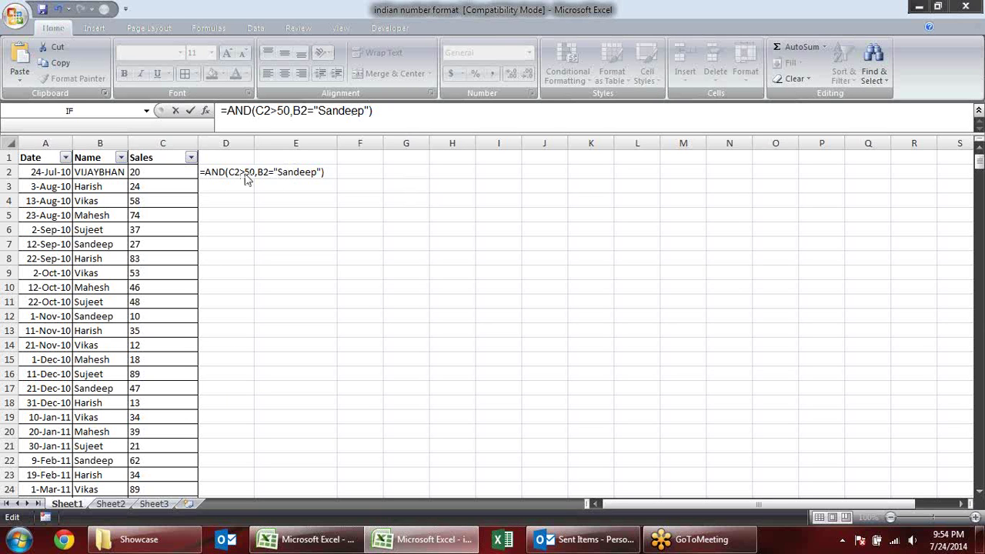
# Anchor the references as $C2 and $B2, commit the AND formula, and clear E2
pyautogui.doubleClick(256, 174)
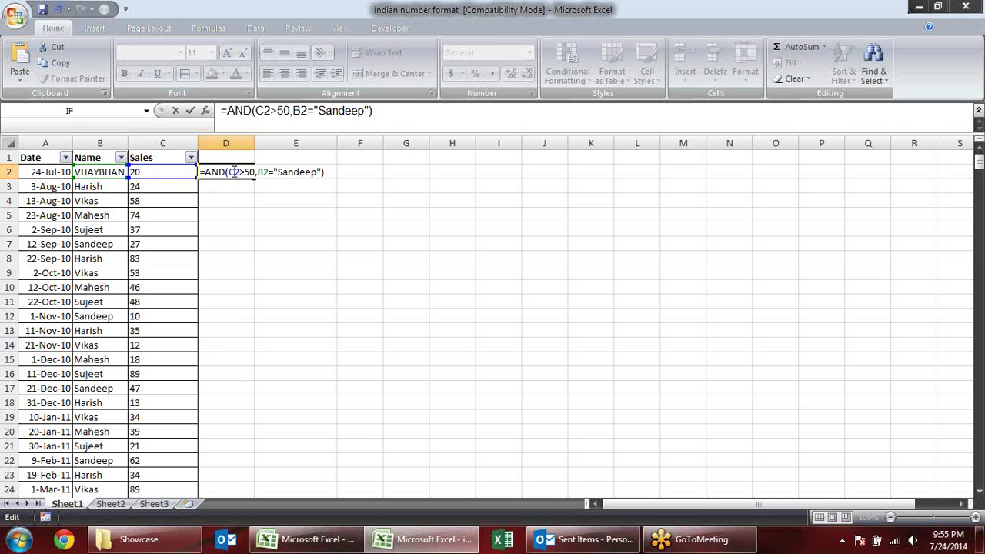
pyautogui.click(230, 172)
pyautogui.press('F4')
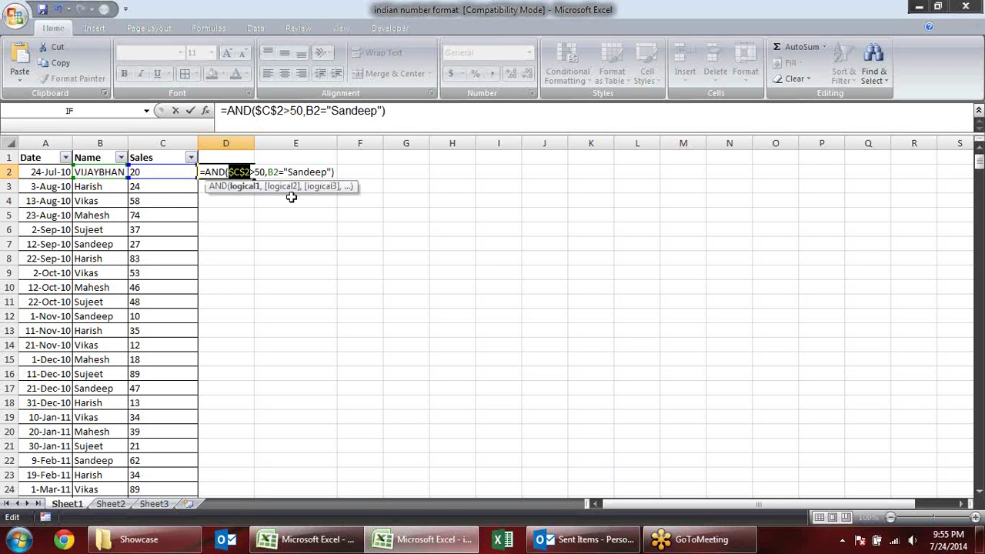
pyautogui.press('F4')
pyautogui.press('F4')
pyautogui.click(269, 172)
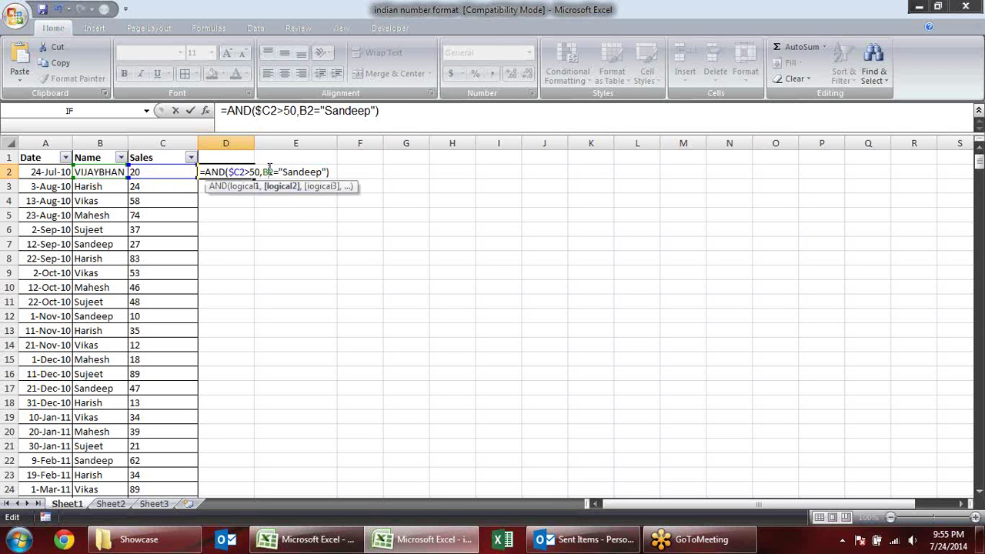
pyautogui.press('F4')
pyautogui.press('F4')
pyautogui.press('F4')
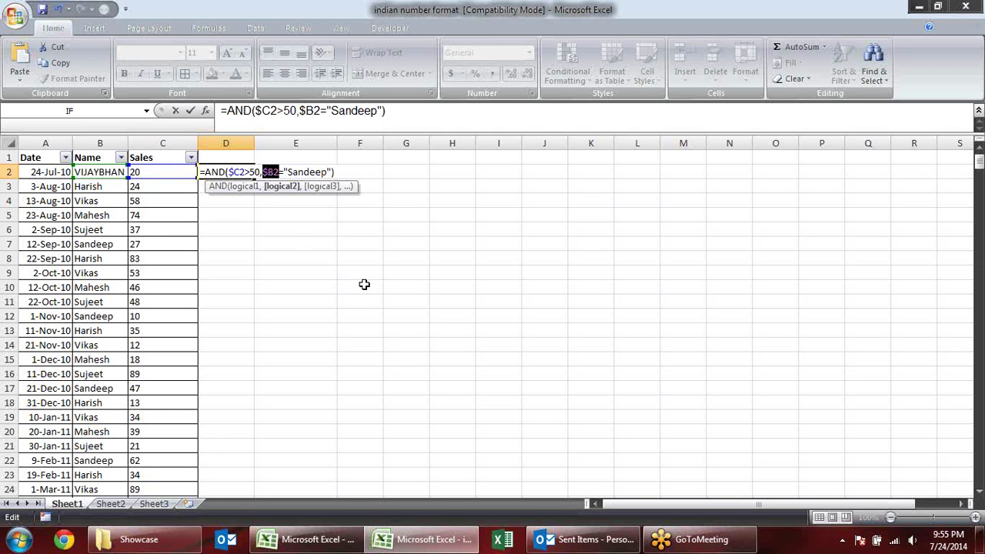
pyautogui.press('Return')
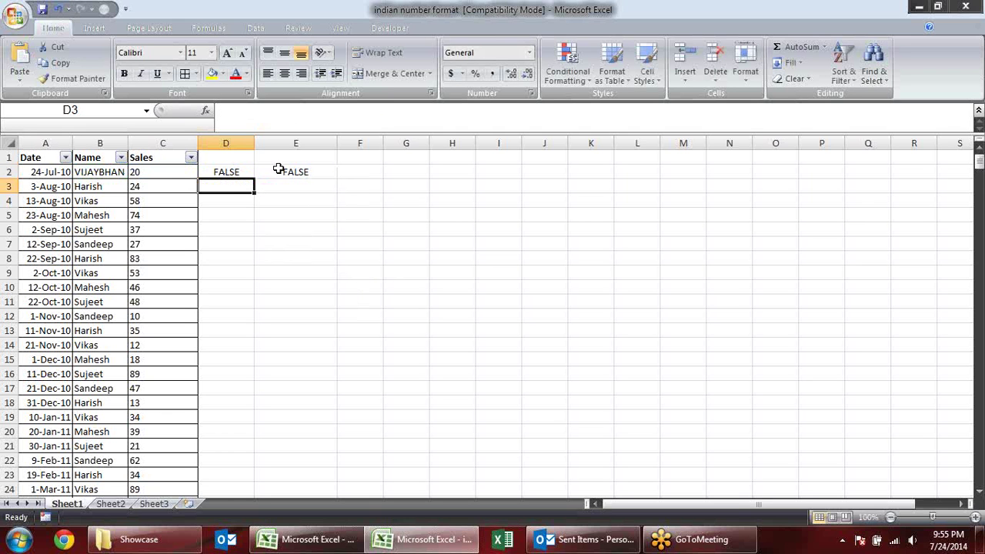
pyautogui.click(278, 170)
pyautogui.press('Delete')
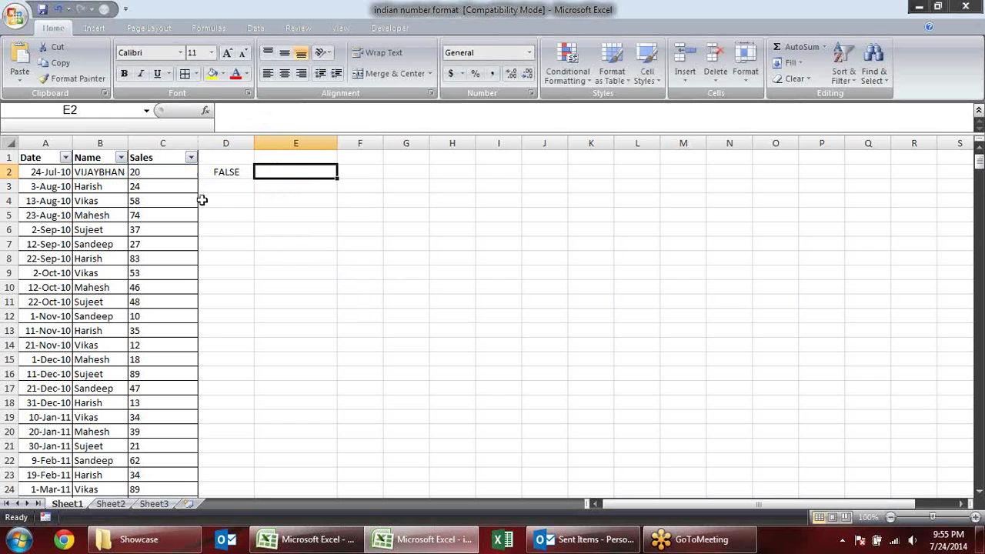
# Fill the AND formula down column D and give it the heading 'd'
pyautogui.click(212, 179)
pyautogui.doubleClick(257, 179)
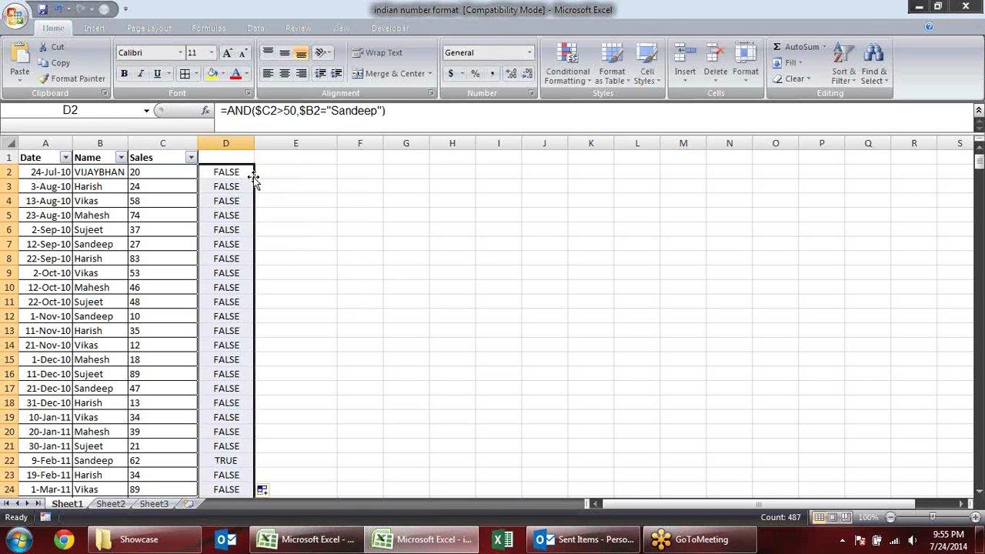
pyautogui.click(245, 158)
pyautogui.write('d')
pyautogui.click(331, 174)
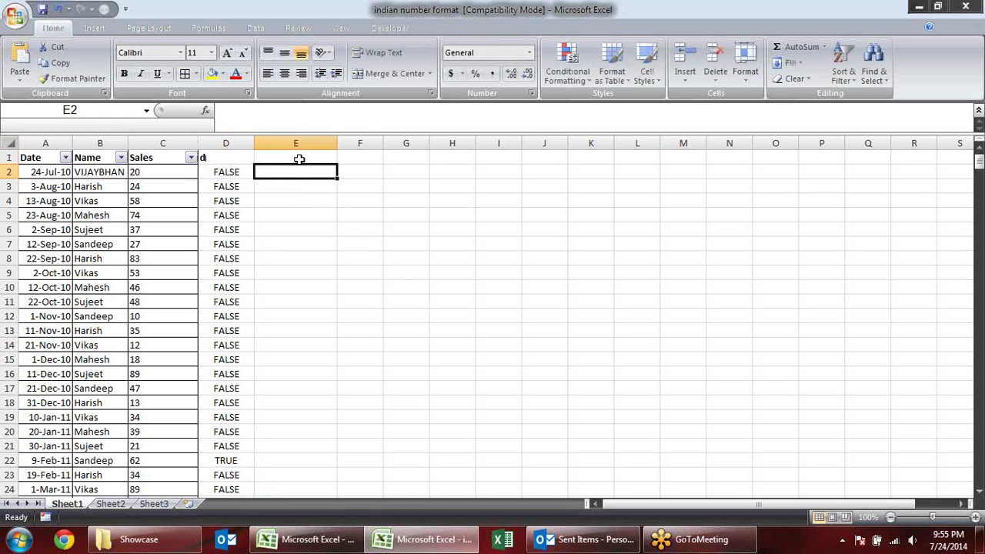
# Reapply AutoFilter and filter column d to show only TRUE rows
pyautogui.click(233, 158)
pyautogui.hotkey('ctrl', 'shift', 'l')
pyautogui.hotkey('ctrl', 'shift', 'l')
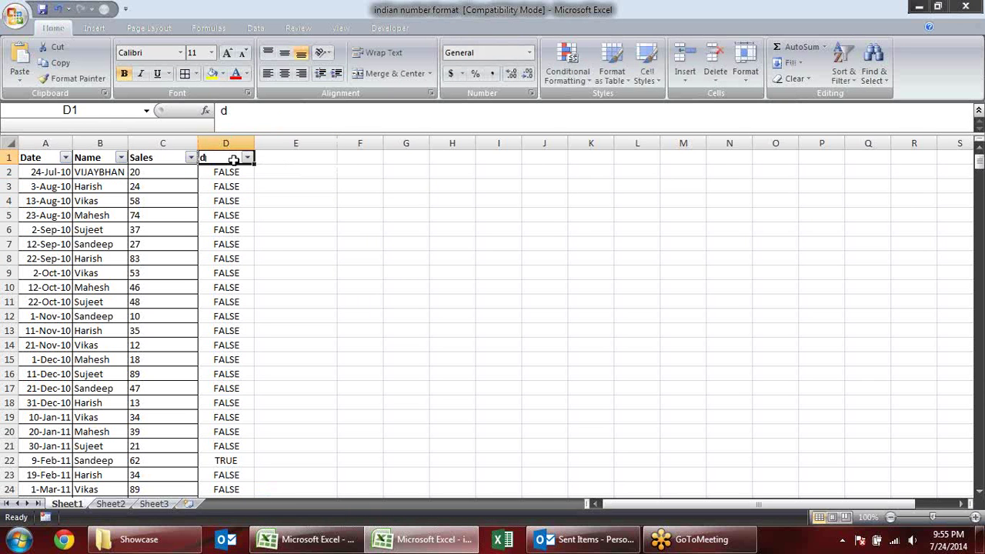
pyautogui.click(247, 157)
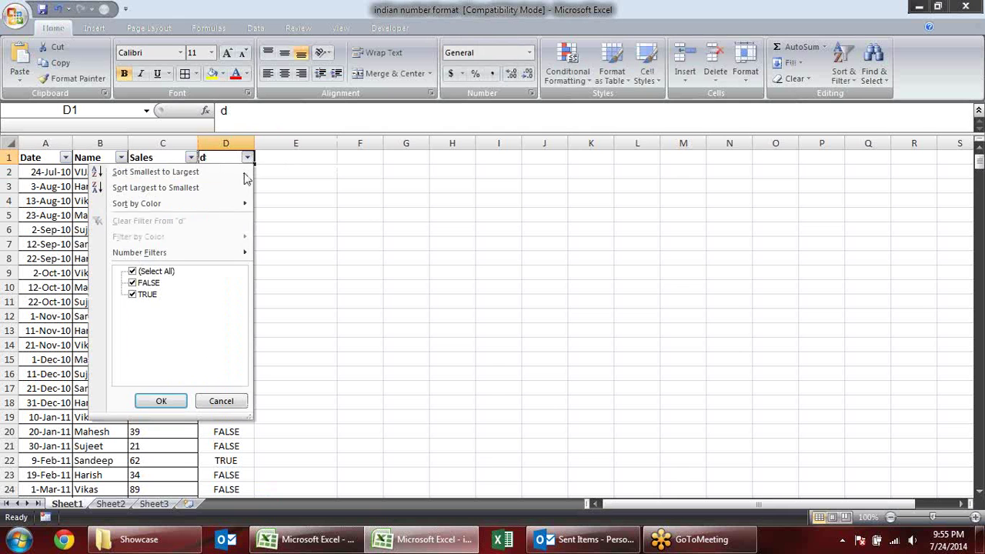
pyautogui.click(146, 271)
pyautogui.click(150, 295)
pyautogui.click(161, 401)
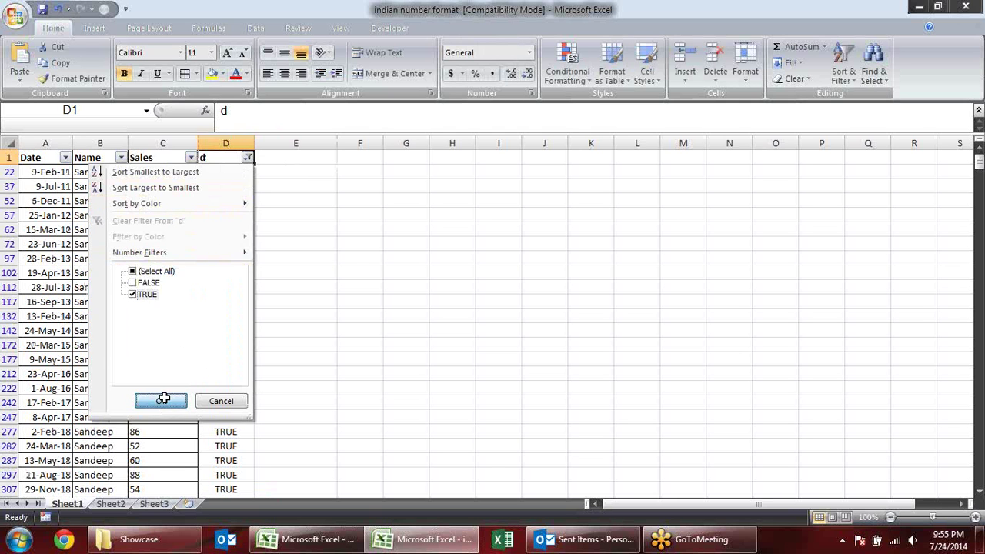
# Check the name, sales value and formula in row 22
pyautogui.click(318, 259)
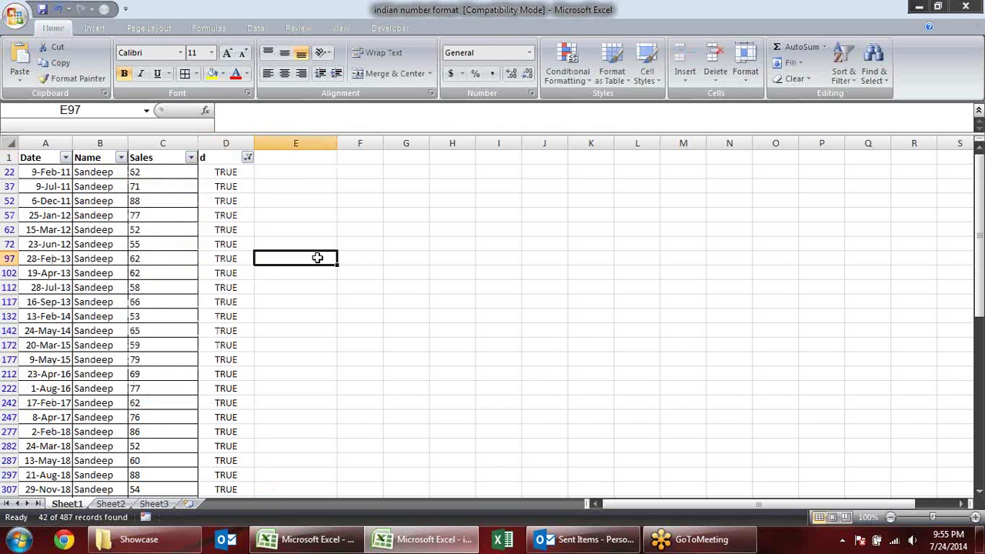
pyautogui.click(112, 172)
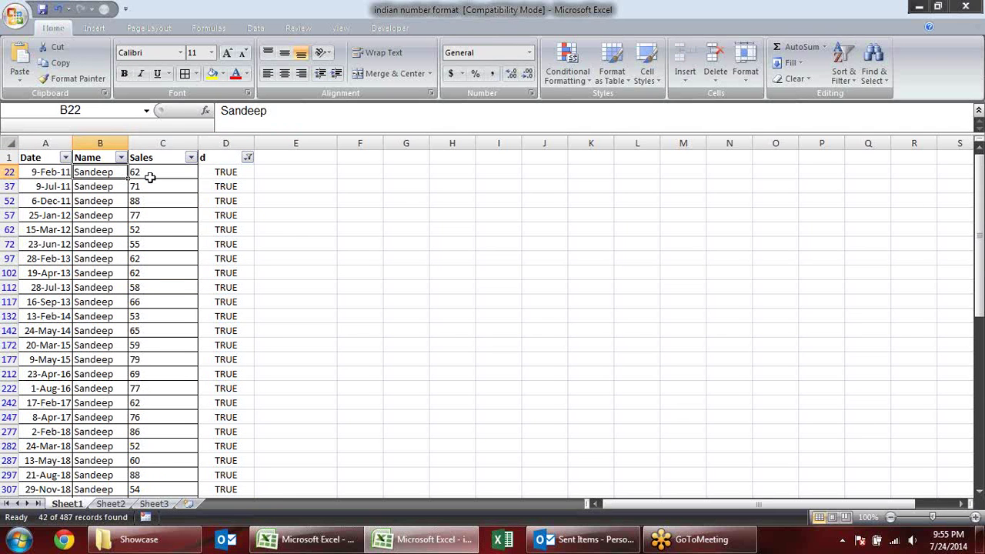
pyautogui.click(150, 174)
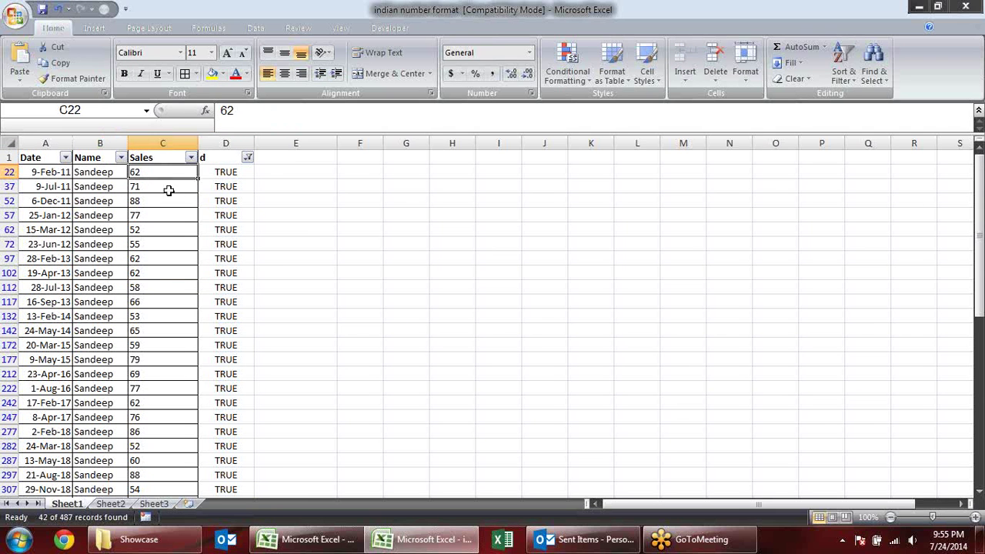
pyautogui.doubleClick(228, 172)
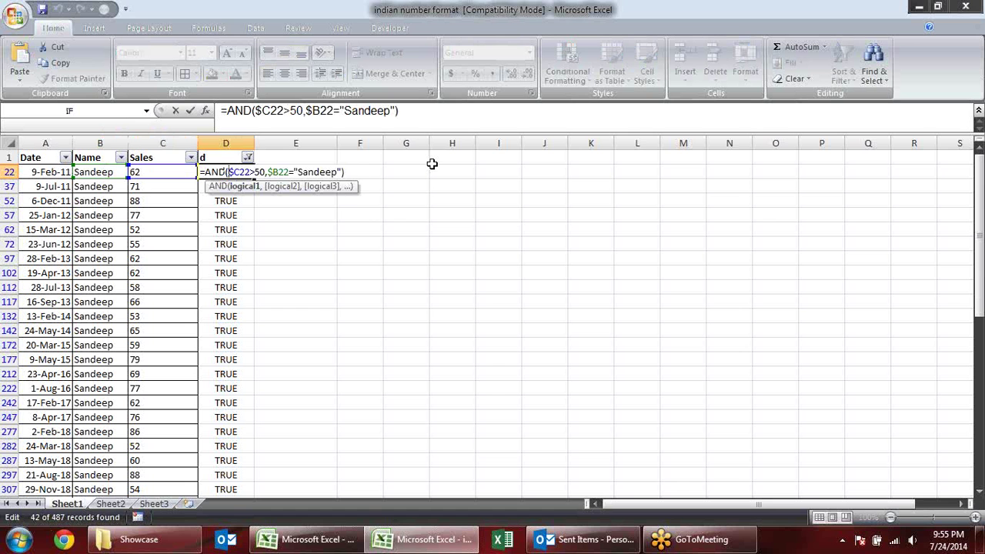
pyautogui.press('Return')
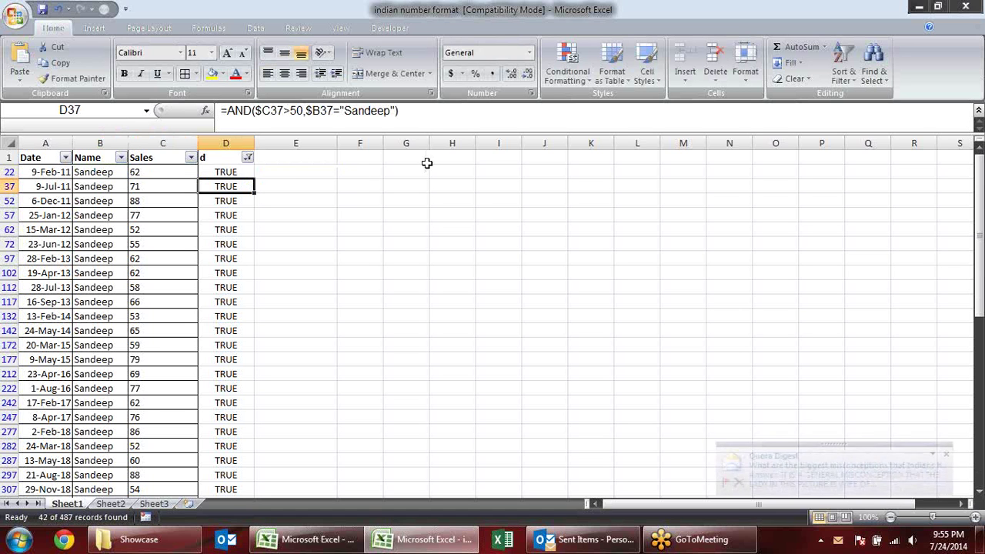
# Clear the column d filter so all 487 records show again
pyautogui.click(247, 157)
pyautogui.click(162, 272)
pyautogui.click(161, 401)
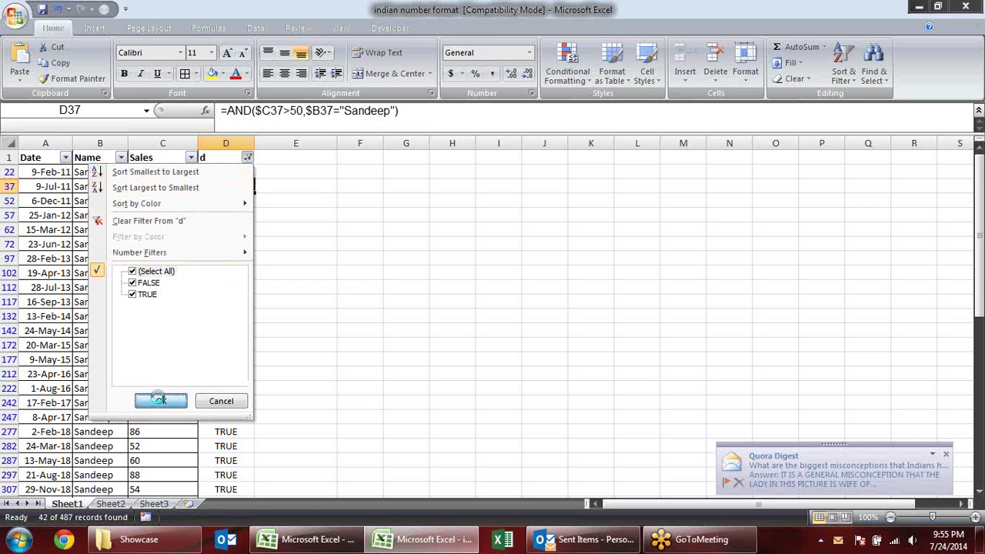
pyautogui.click(315, 203)
pyautogui.click(237, 177)
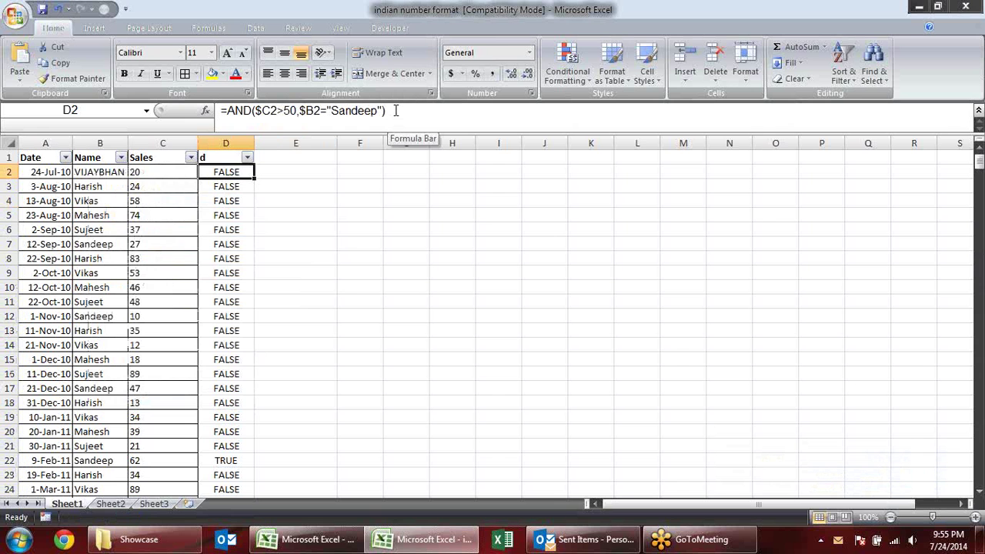
pyautogui.click(396, 110)
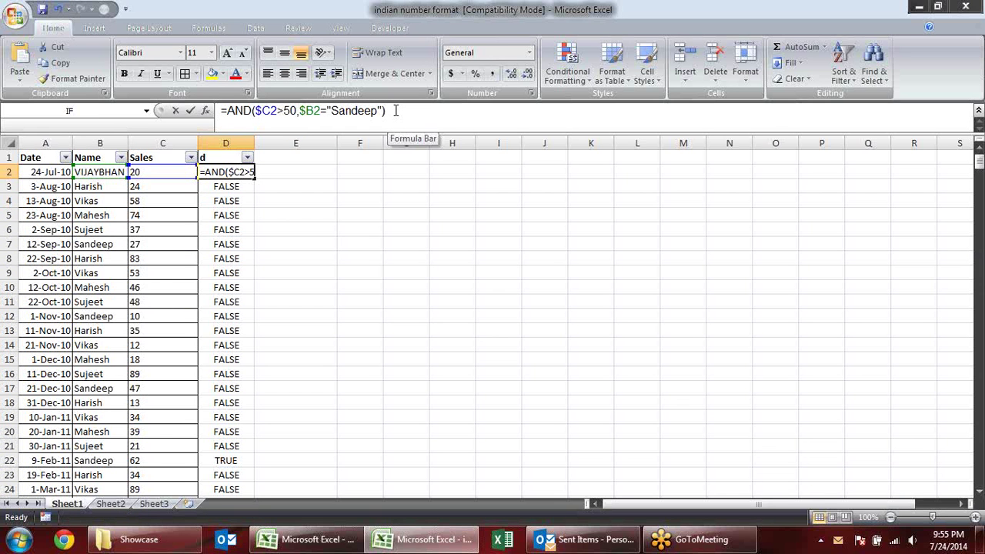
pyautogui.moveTo(395, 110); pyautogui.dragTo(221, 110)
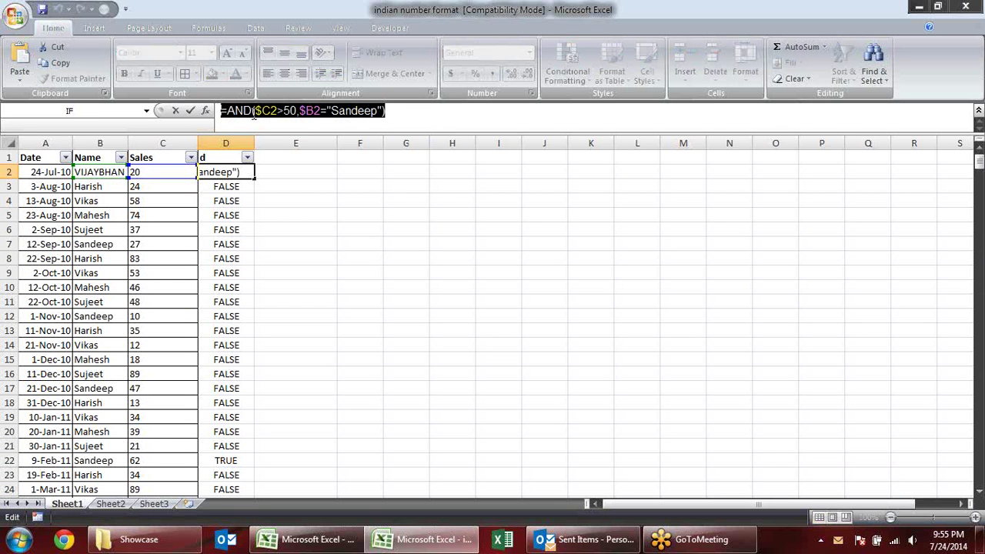
pyautogui.press('Escape')
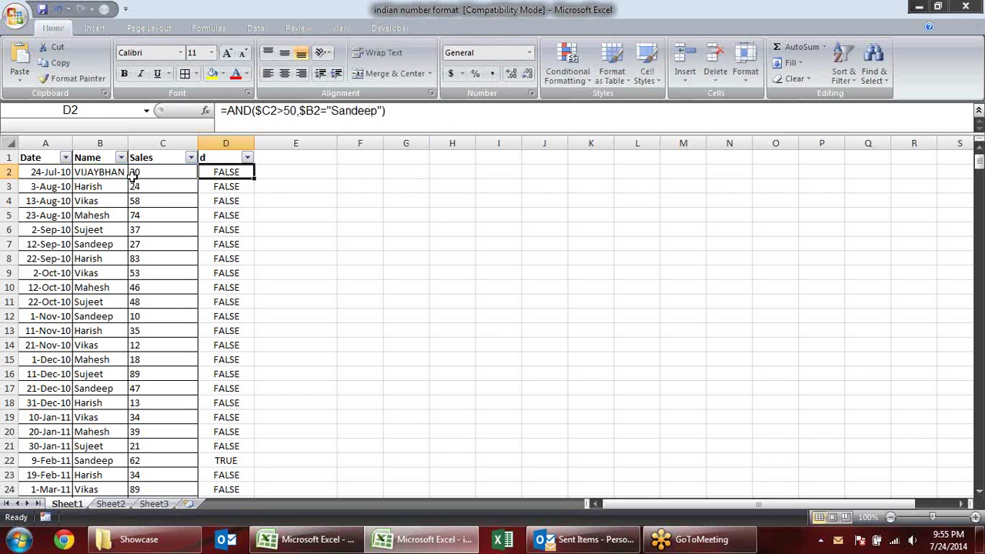
pyautogui.click(45, 172)
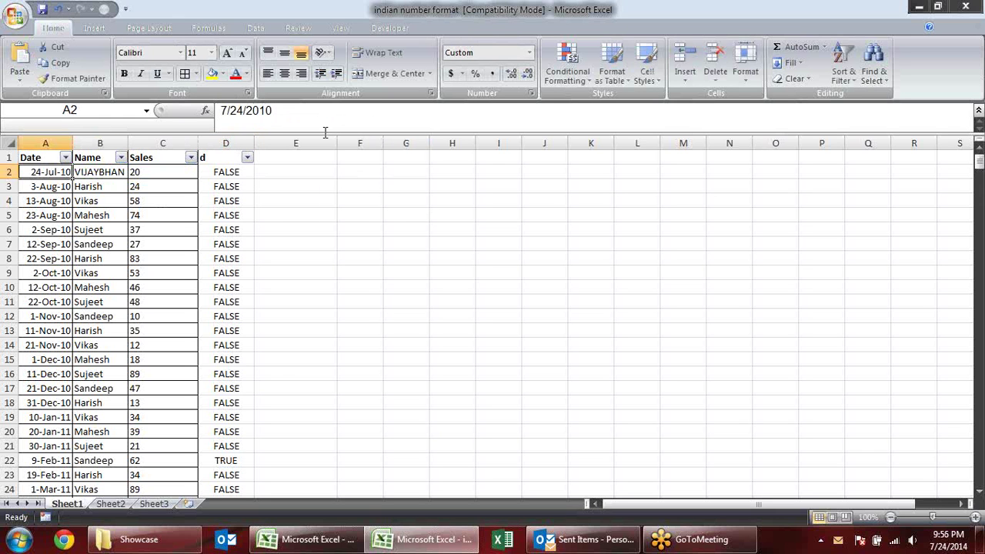
# Add a formula rule =AND($C2>50,$B2="Sandeep") with yellow fill to A2's conditional formatting
pyautogui.click(577, 80)
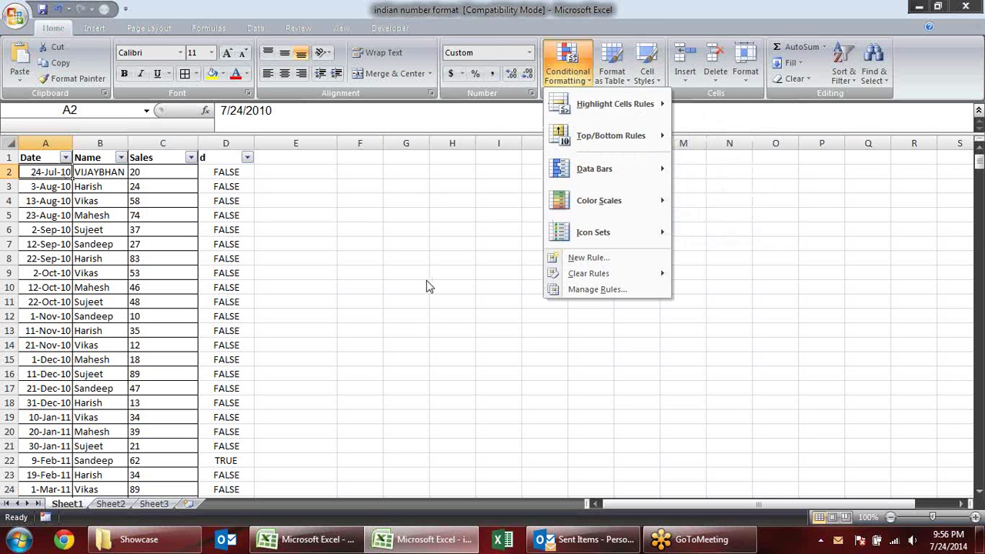
pyautogui.click(595, 289)
pyautogui.click(349, 231)
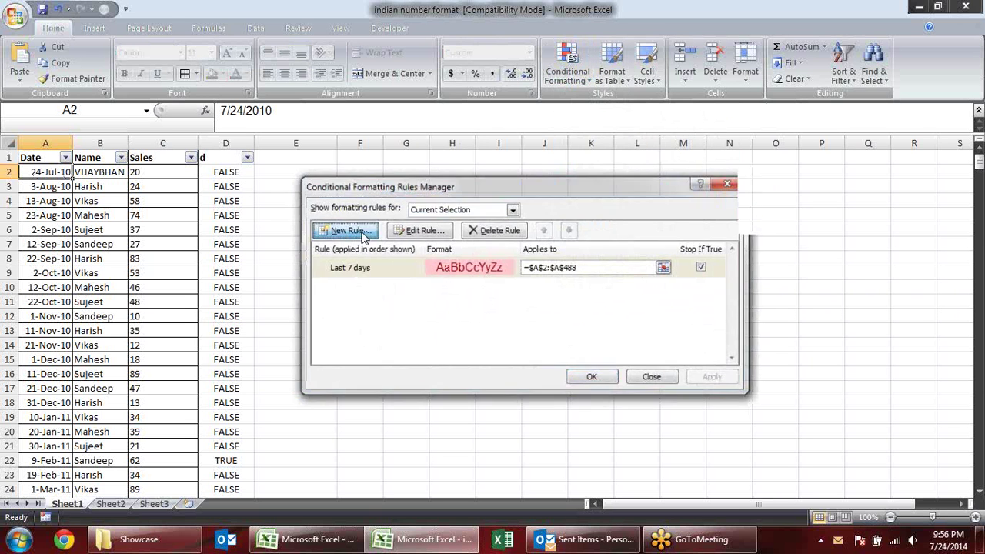
pyautogui.click(412, 250)
pyautogui.click(409, 309)
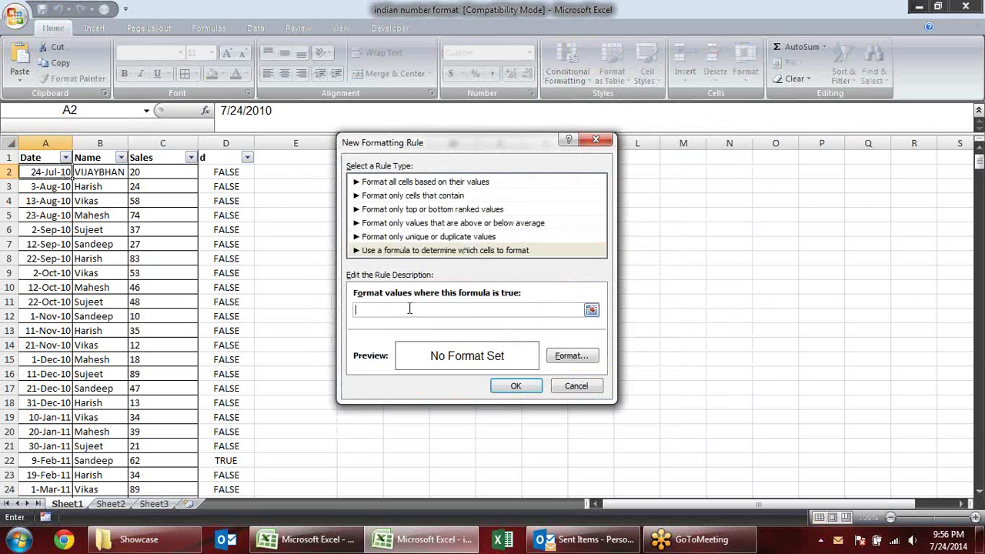
pyautogui.write('=AND($C2>50,$B2="Sandeep")')
pyautogui.click(571, 356)
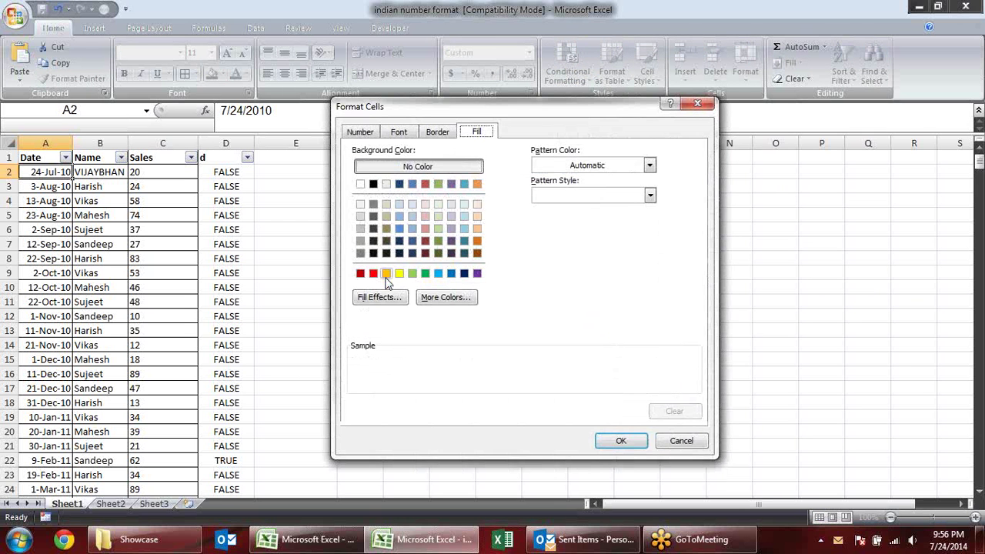
pyautogui.click(399, 273)
pyautogui.click(622, 441)
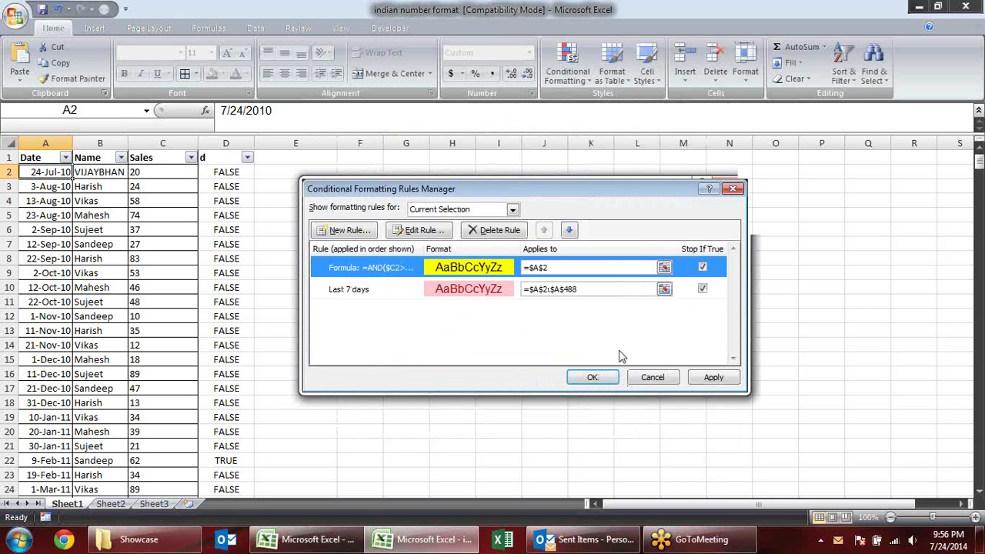
pyautogui.click(712, 378)
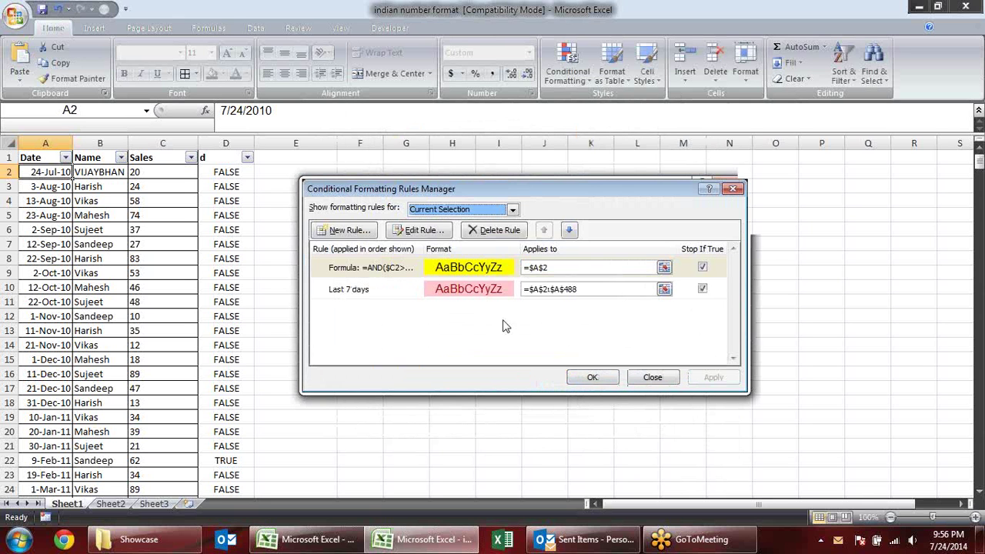
# Delete the old Last 7 days rule and close the Rules Manager, keeping the changes
pyautogui.click(402, 288)
pyautogui.click(504, 231)
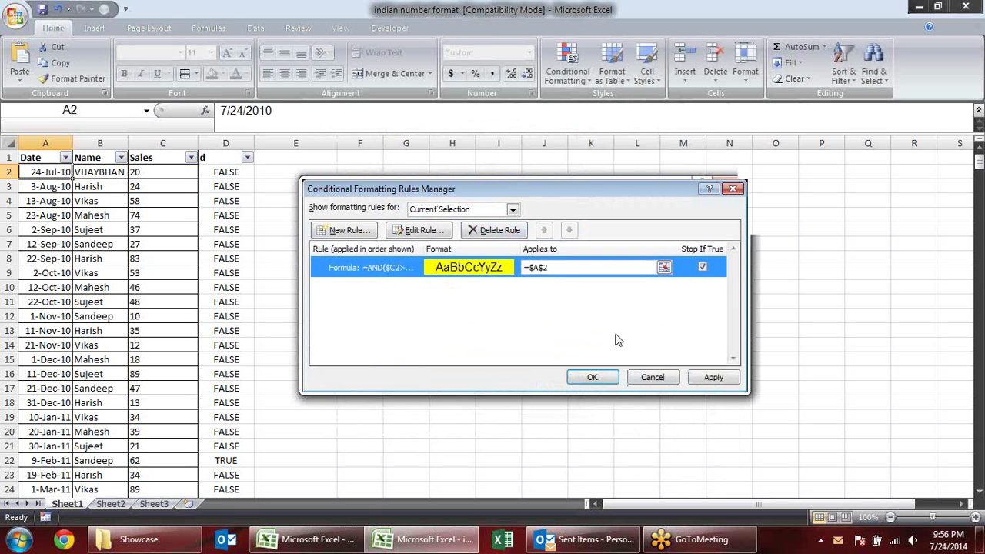
pyautogui.click(708, 379)
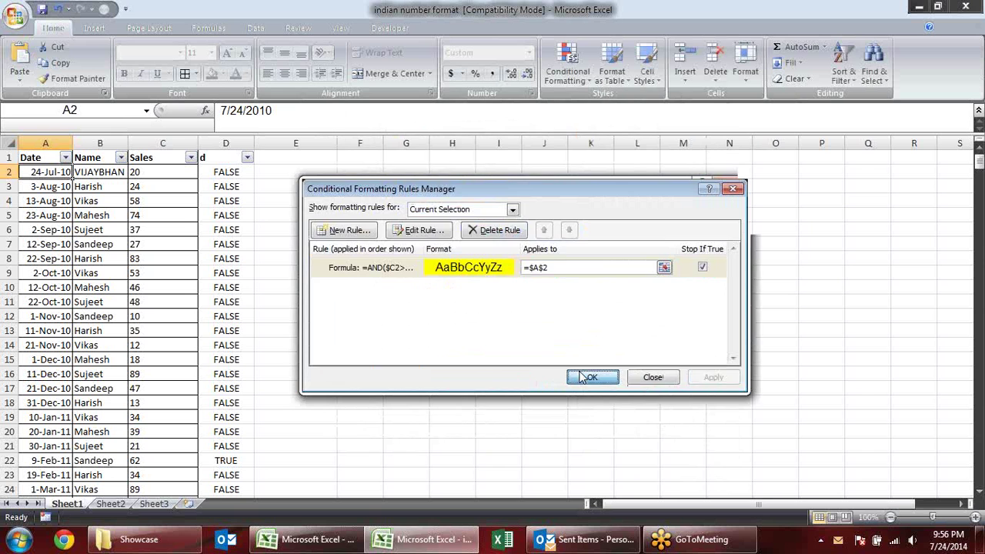
pyautogui.click(589, 377)
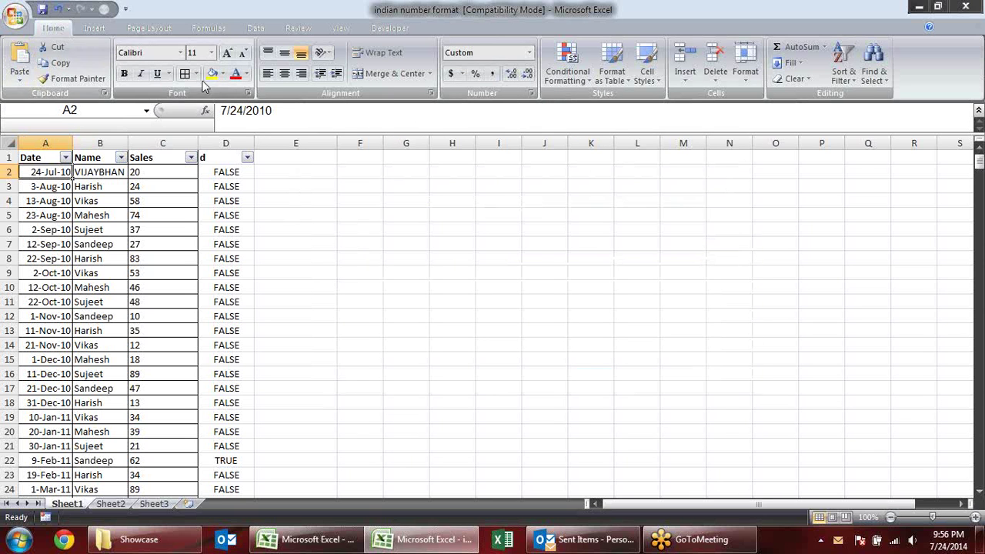
# Copy A2's yellow rule formatting across A2:C487 with Format Painter
pyautogui.click(61, 80)
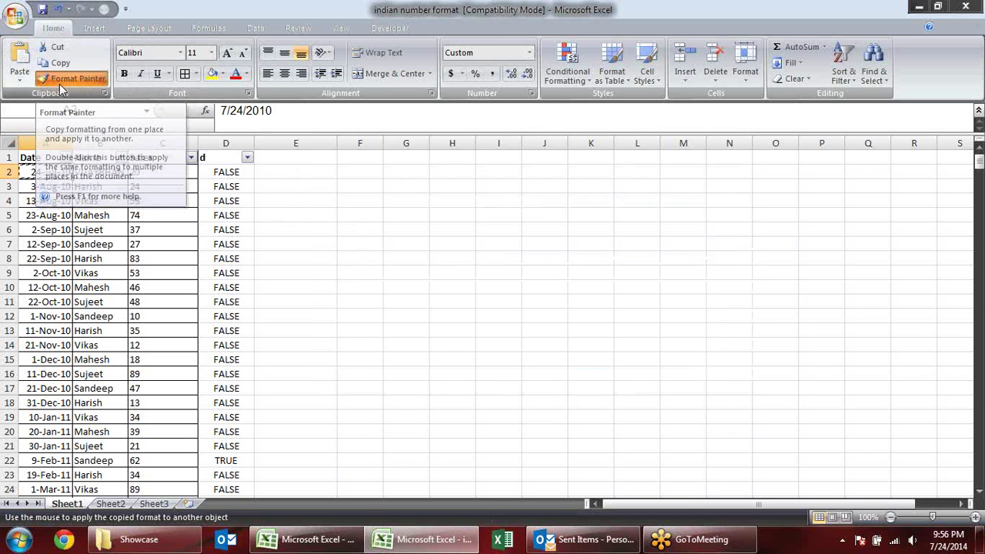
pyautogui.moveTo(54, 172)
pyautogui.mouseDown()
pyautogui.moveTo(185, 259)
pyautogui.moveTo(178, 548)
pyautogui.mouseUp()
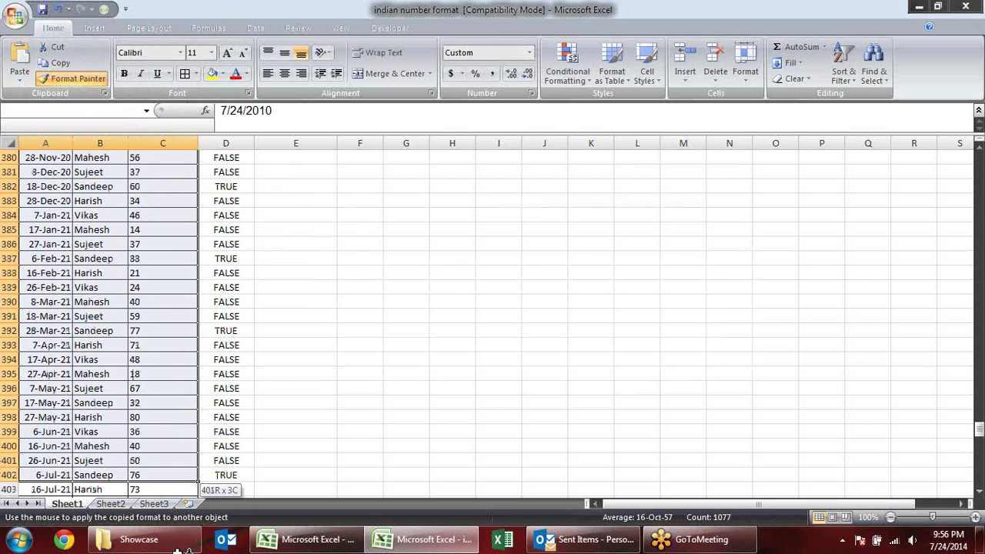
pyautogui.moveTo(177, 551)
pyautogui.mouseDown()
pyautogui.moveTo(165, 438)
pyautogui.moveTo(165, 456)
pyautogui.mouseUp()
pyautogui.hotkey('ctrl', 'BackSpace')
# Delete helper column D
pyautogui.rightClick(230, 145)
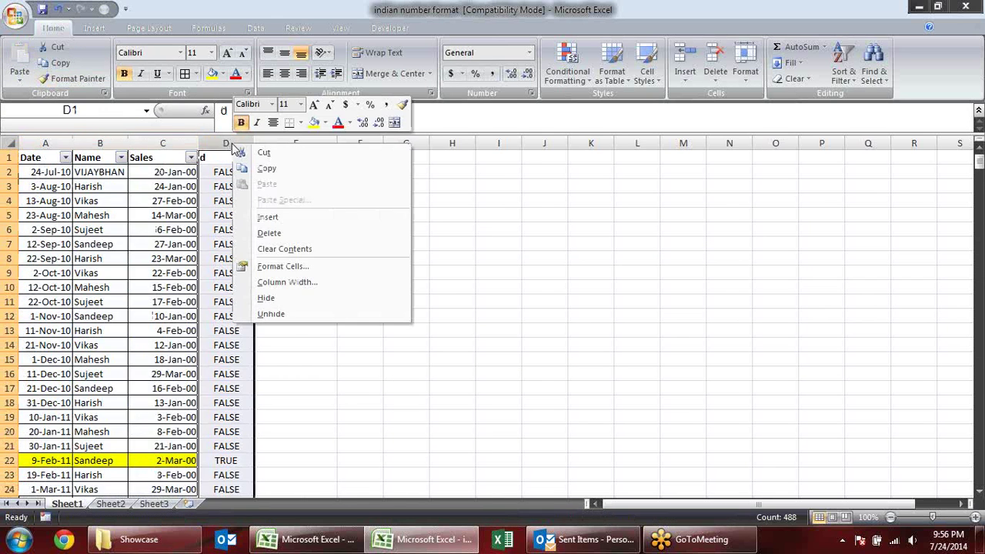
pyautogui.click(277, 236)
pyautogui.click(393, 247)
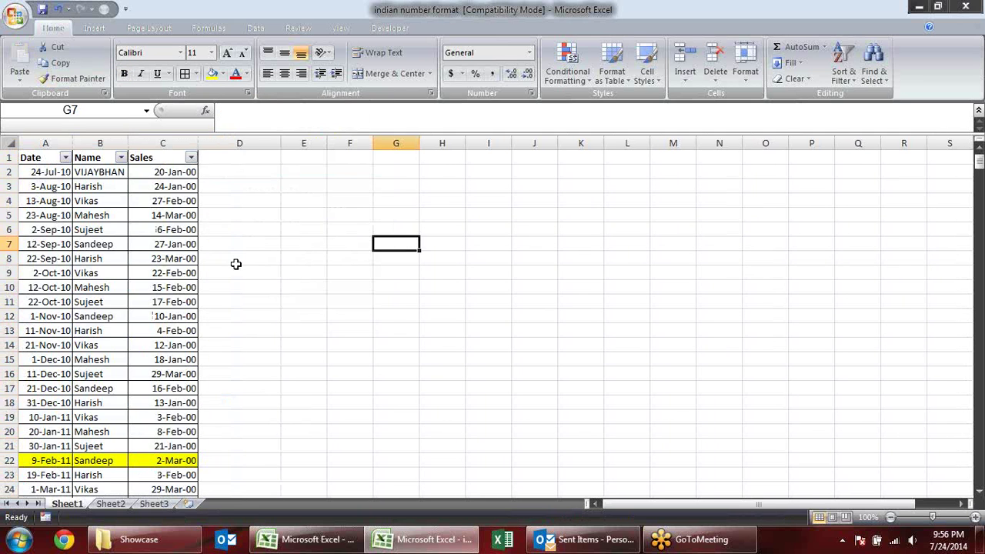
# Select the Sales values C2:C488 and turn them from dates back into plain numbers
pyautogui.scroll(-3, 223, 281)
pyautogui.scroll(-4, 215, 286)
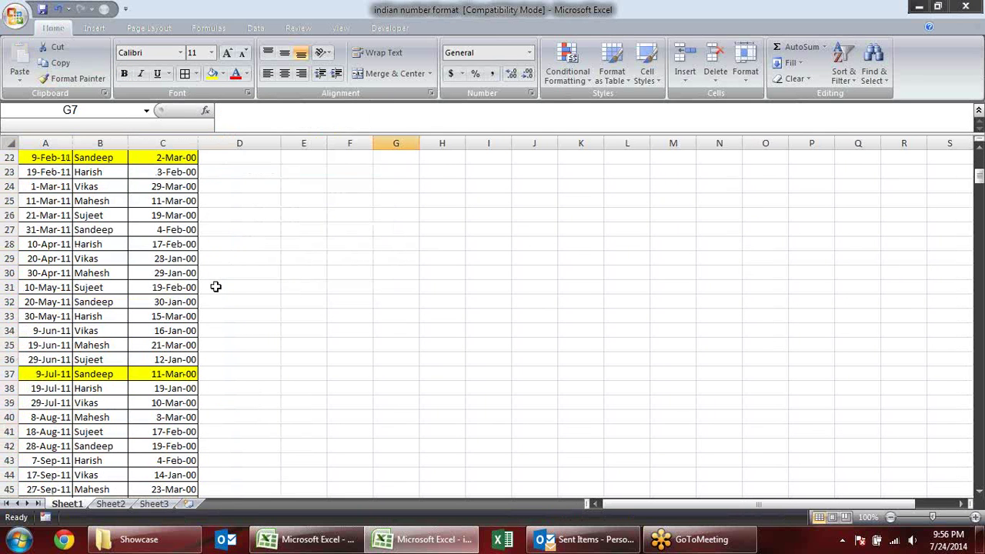
pyautogui.scroll(5, 216, 286)
pyautogui.click(178, 258)
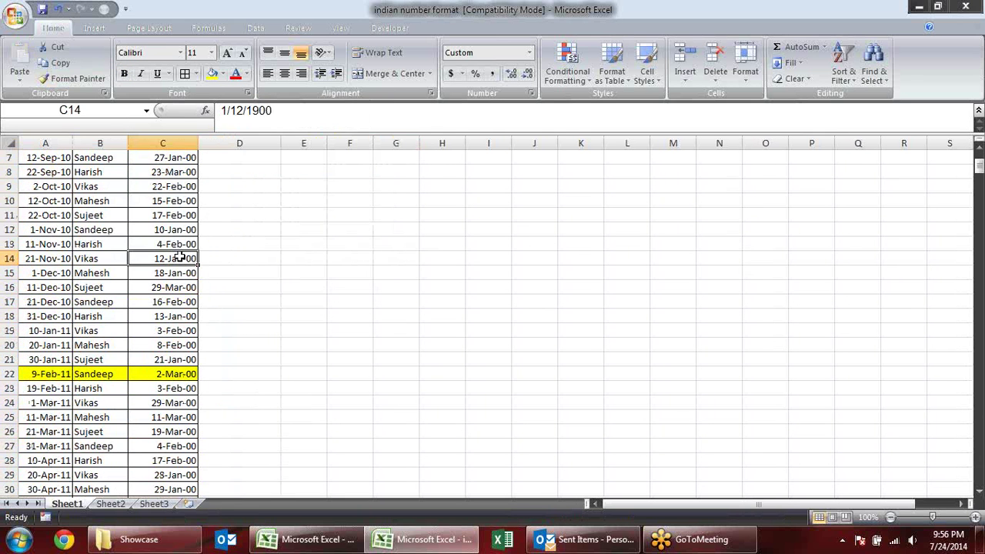
pyautogui.hotkey('ctrl', 'Up')
pyautogui.press('Down')
pyautogui.hotkey('ctrl', 'shift', 'Down')
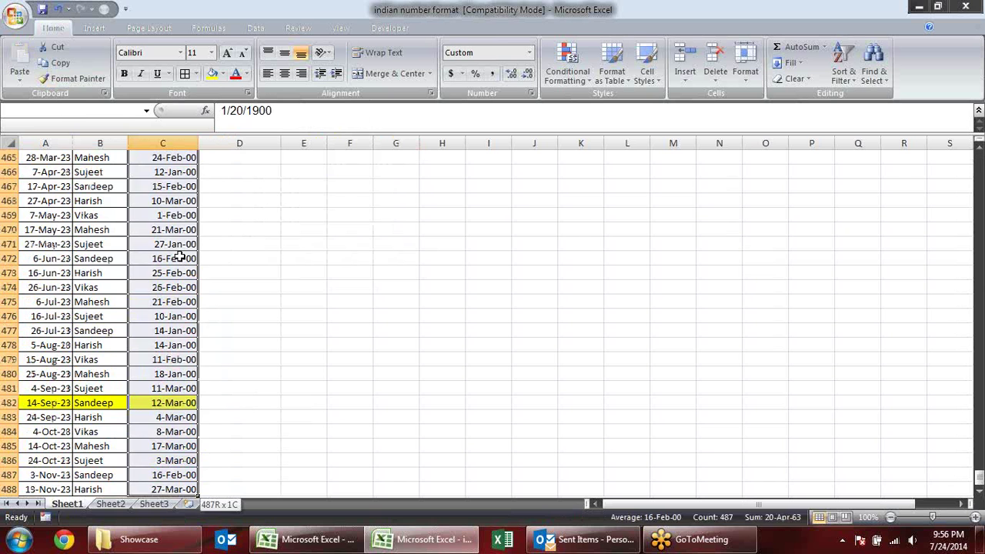
pyautogui.hotkey('ctrl', 'z')
# Check that Sandeep's row 22 with sales of 62 is highlighted yellow
pyautogui.scroll(-1, 184, 266)
pyautogui.click(279, 282)
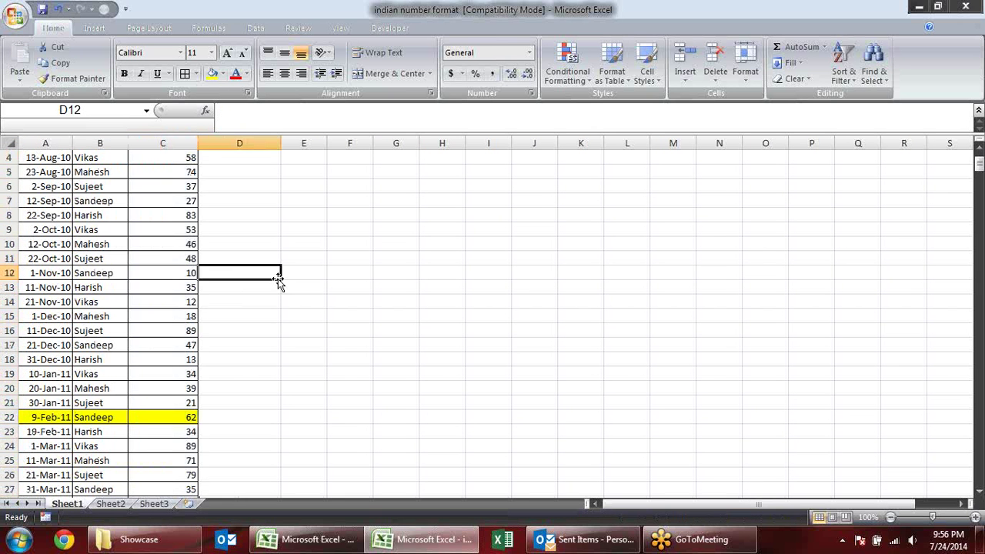
pyautogui.scroll(-3, 231, 364)
pyautogui.click(115, 287)
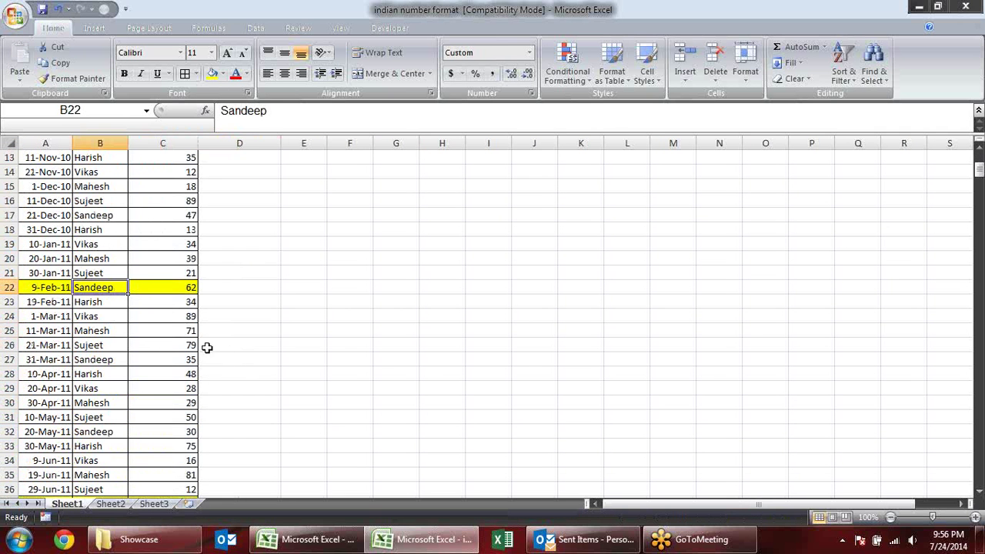
pyautogui.click(177, 288)
pyautogui.scroll(-4, 257, 344)
pyautogui.click(179, 317)
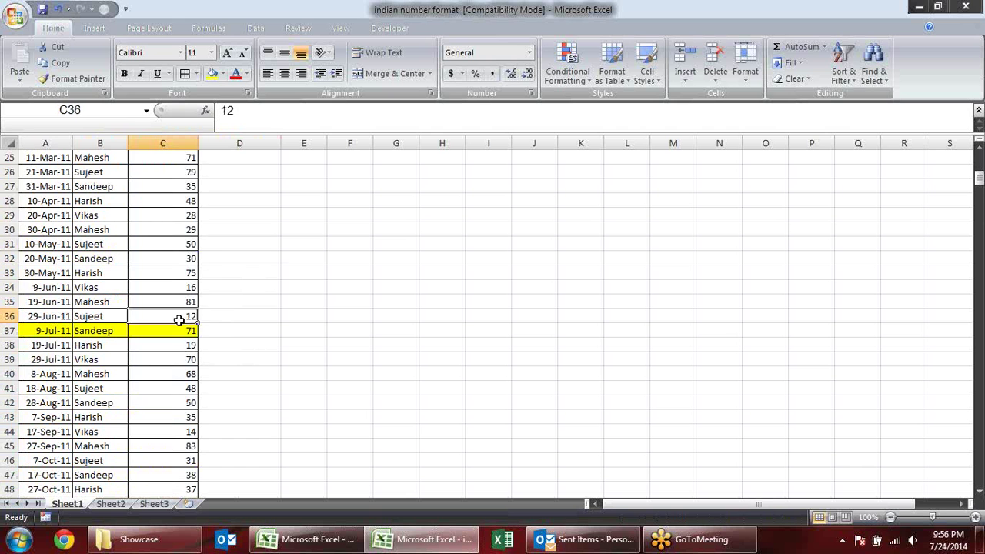
pyautogui.click(180, 333)
pyautogui.scroll(-4, 203, 379)
pyautogui.click(197, 376)
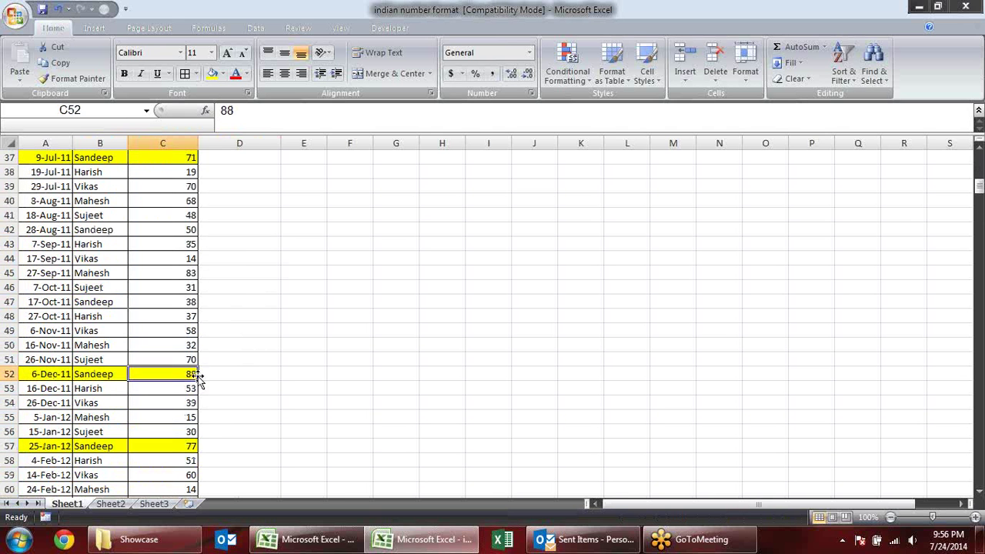
pyautogui.click(165, 448)
pyautogui.scroll(-4, 212, 398)
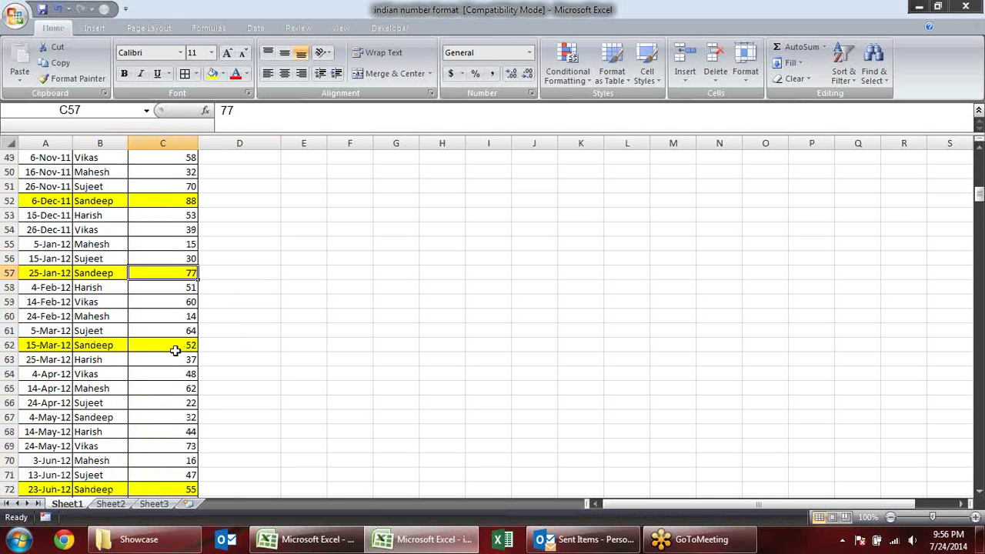
pyautogui.click(175, 346)
pyautogui.scroll(-4, 195, 442)
pyautogui.click(176, 316)
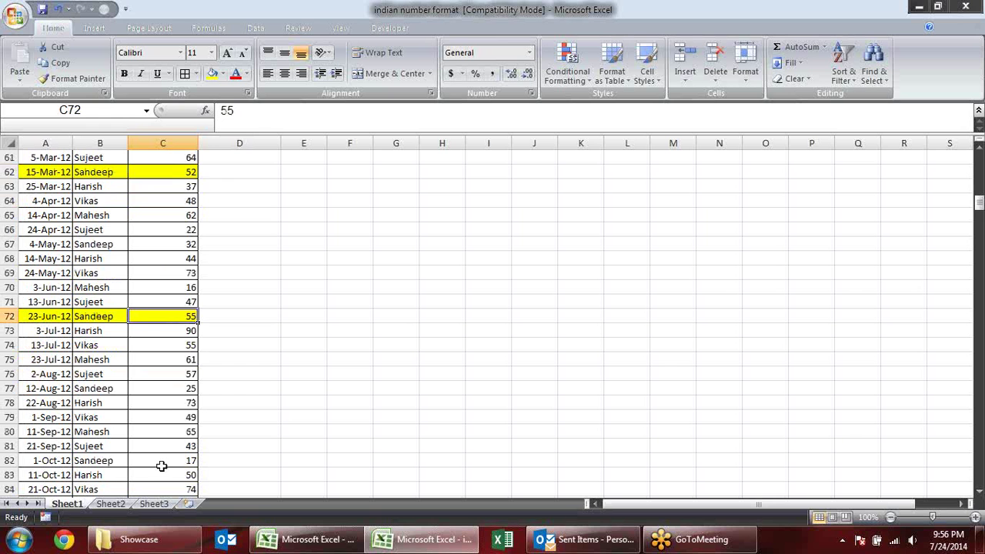
pyautogui.scroll(-3, 170, 439)
pyautogui.scroll(-1, 177, 439)
pyautogui.scroll(-4, 188, 408)
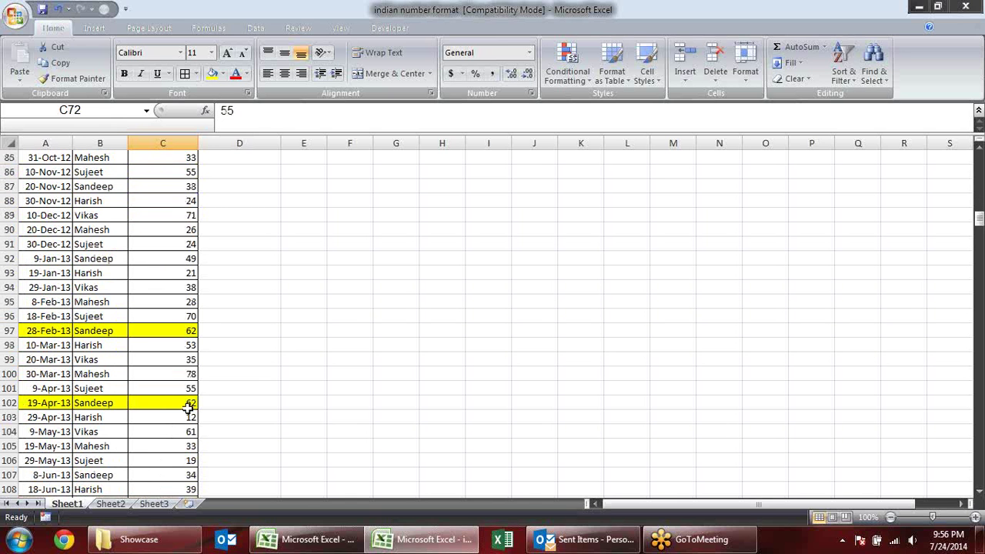
pyautogui.click(190, 331)
pyautogui.click(194, 403)
pyautogui.scroll(-3, 201, 403)
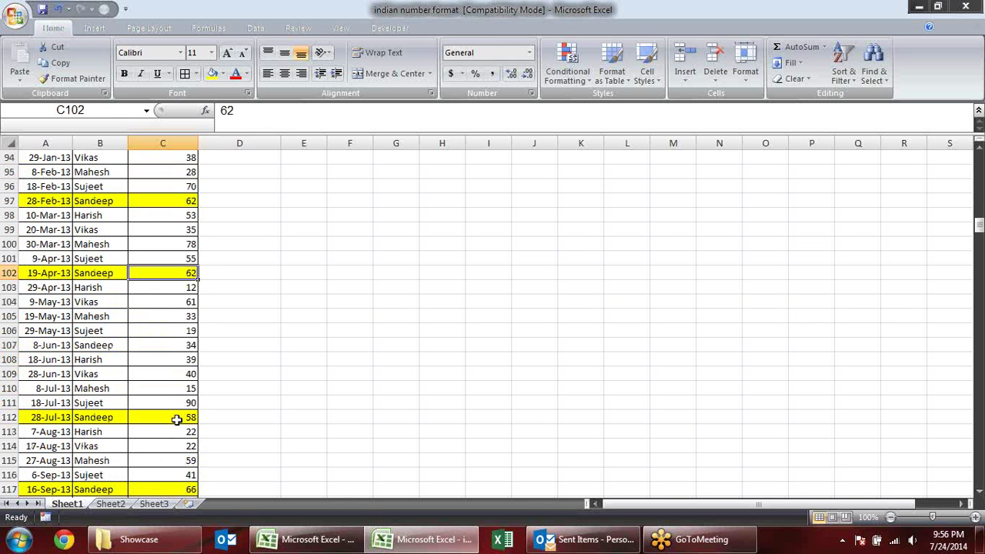
pyautogui.click(177, 420)
pyautogui.click(168, 489)
pyautogui.scroll(-3, 235, 410)
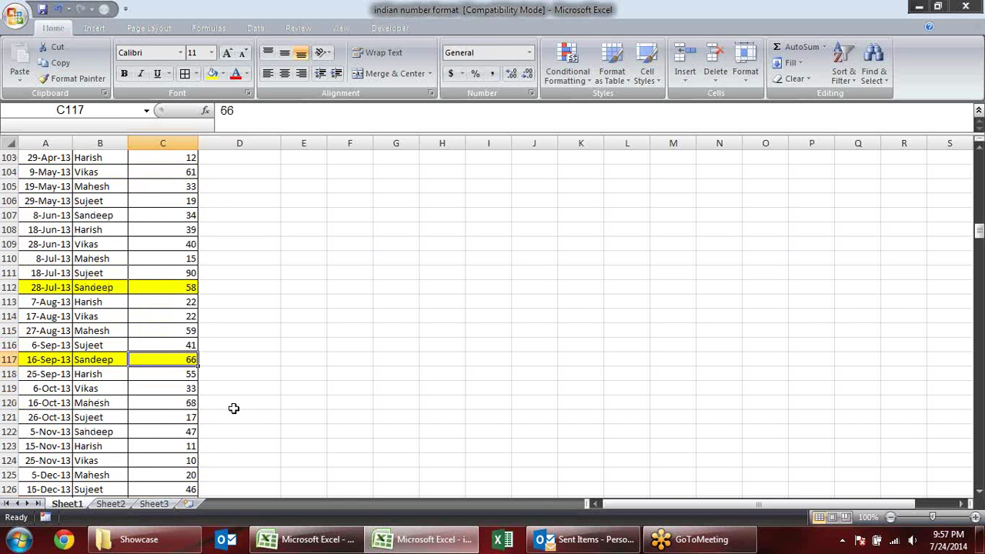
pyautogui.scroll(-4, 233, 405)
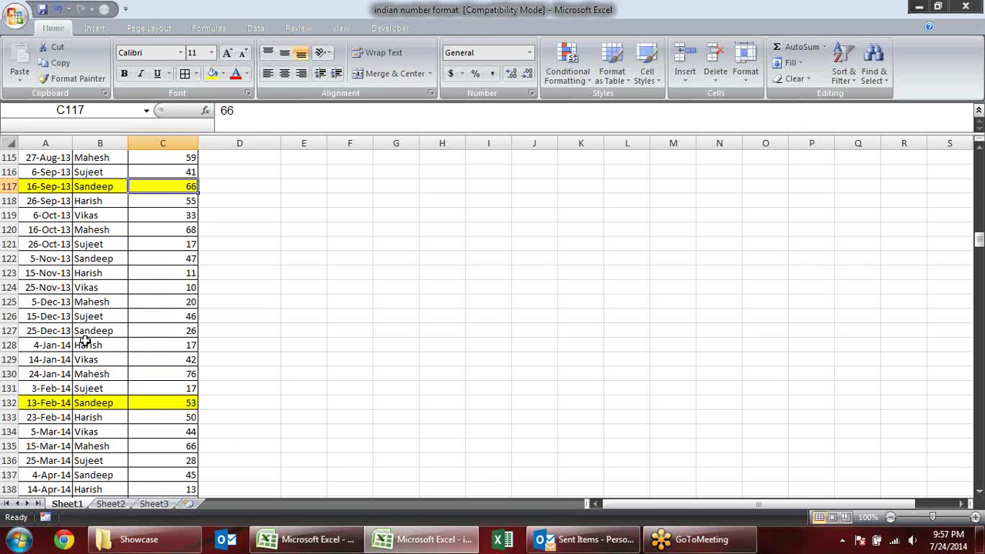
pyautogui.scroll(2, 619, 306)
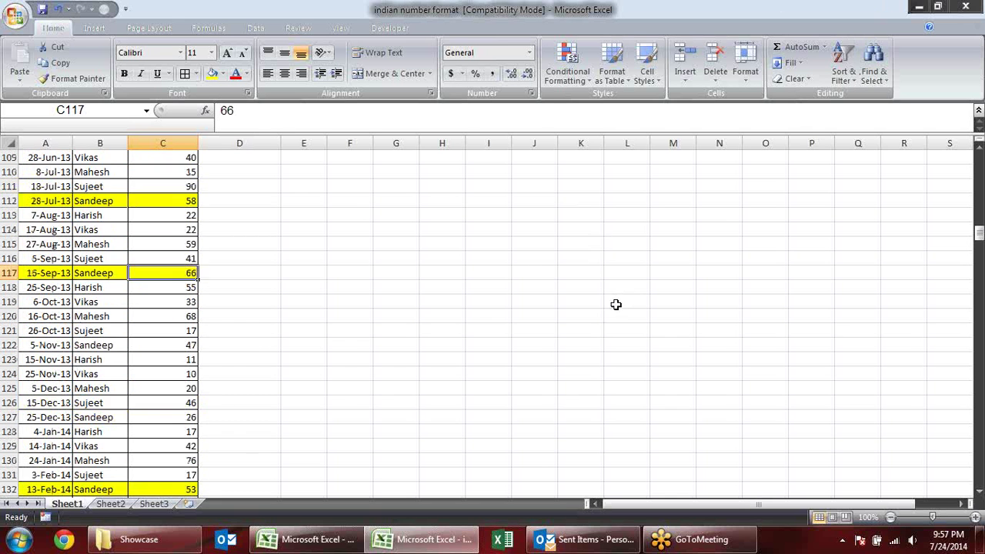
pyautogui.scroll(14, 618, 305)
pyautogui.click(618, 306)
pyautogui.scroll(6, 618, 305)
pyautogui.scroll(7, 619, 305)
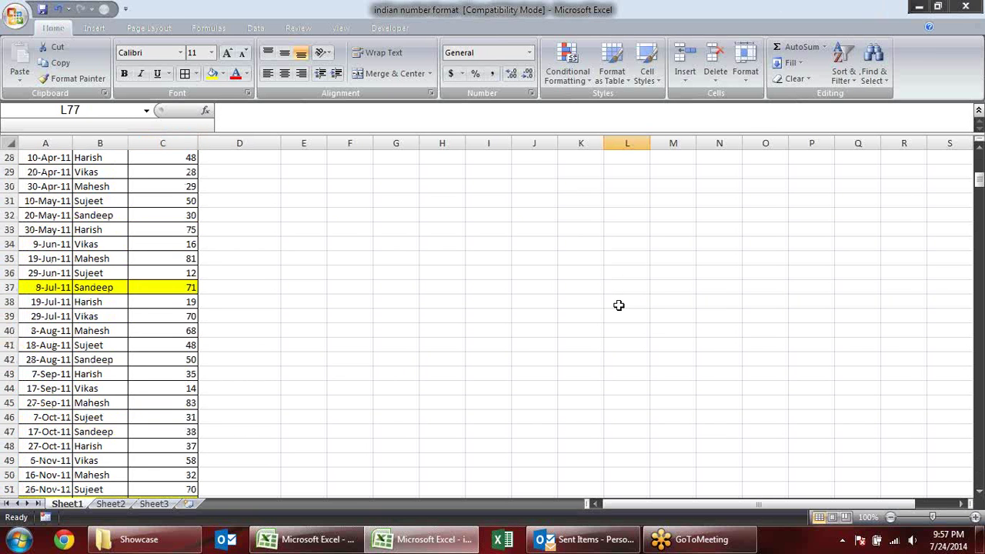
pyautogui.scroll(8, 619, 305)
pyautogui.scroll(1, 619, 306)
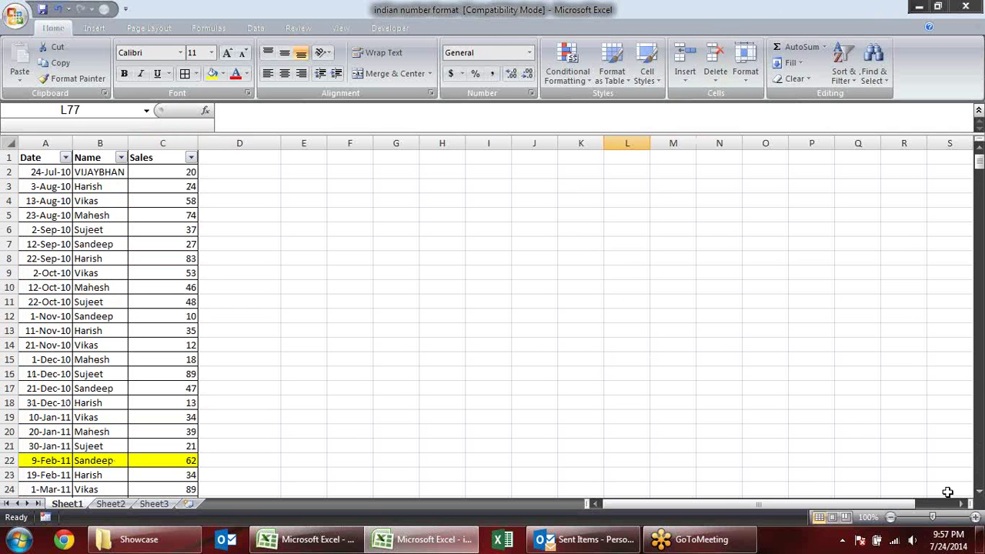
pyautogui.click(947, 541)
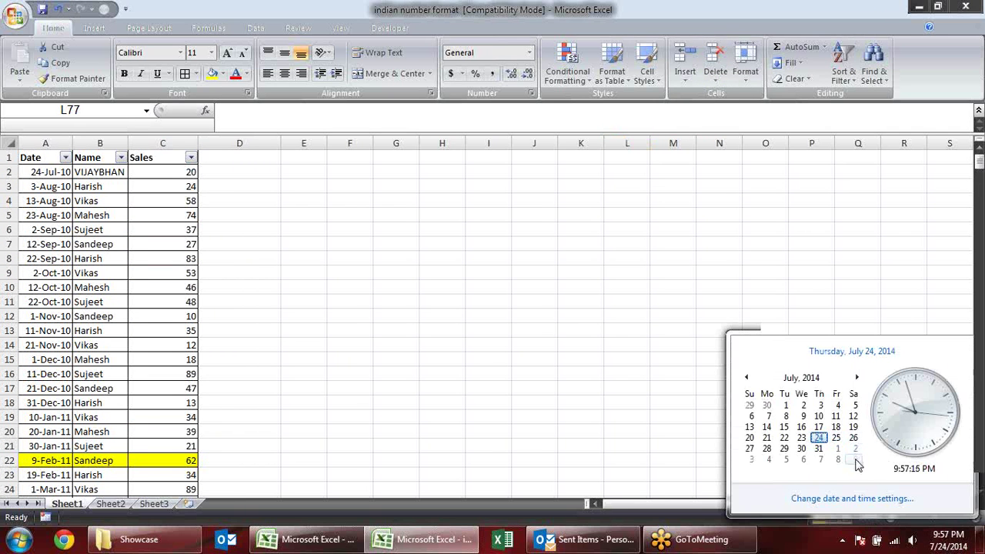
pyautogui.click(623, 337)
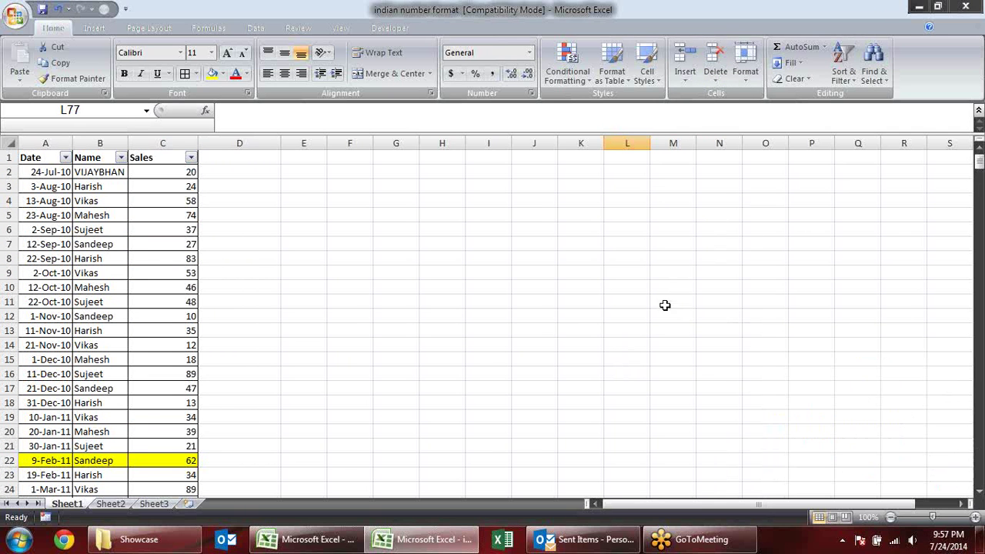
pyautogui.click(410, 242)
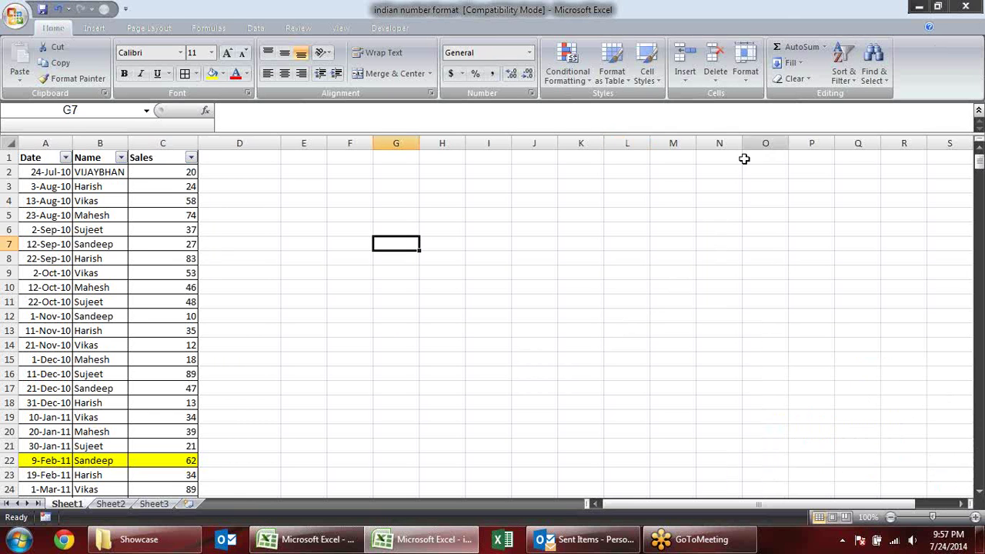